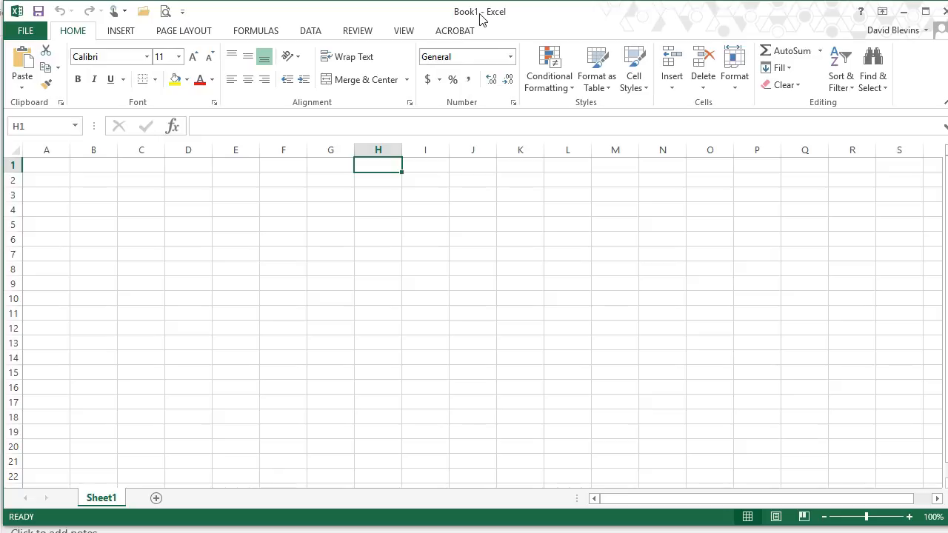
- Arrange the blank workbook and the PowerPoint window side by side, sized so the Basics of Percent slide is readable
drag(480, 18, 947, 94)
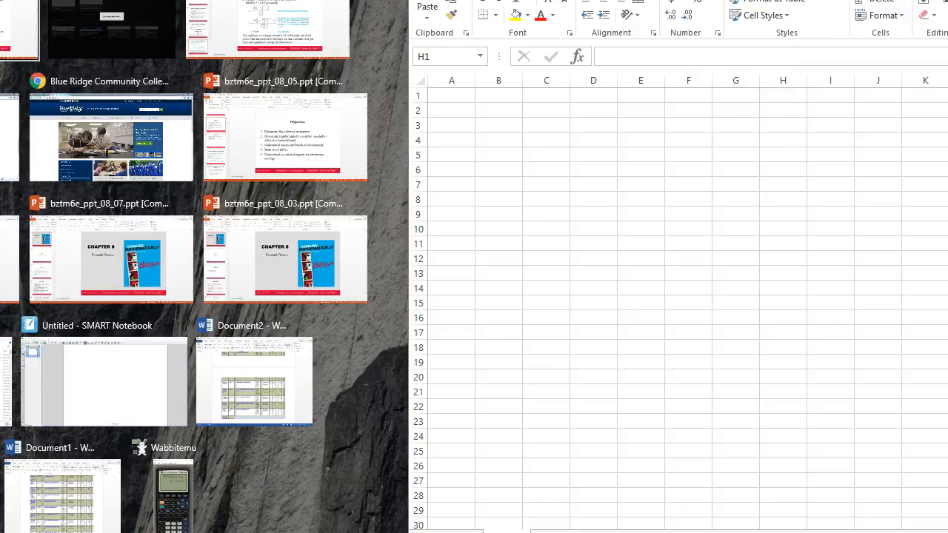
click(9, 22)
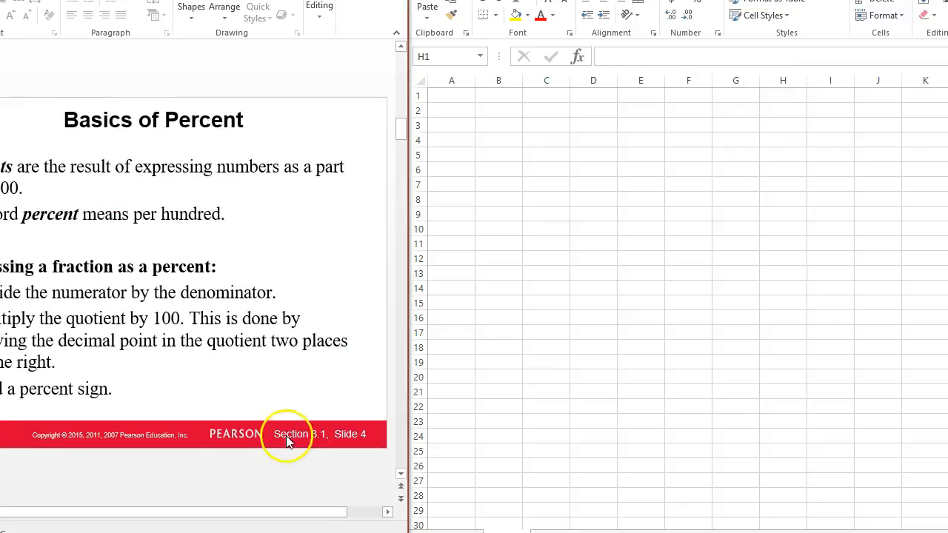
drag(225, 512, 125, 513)
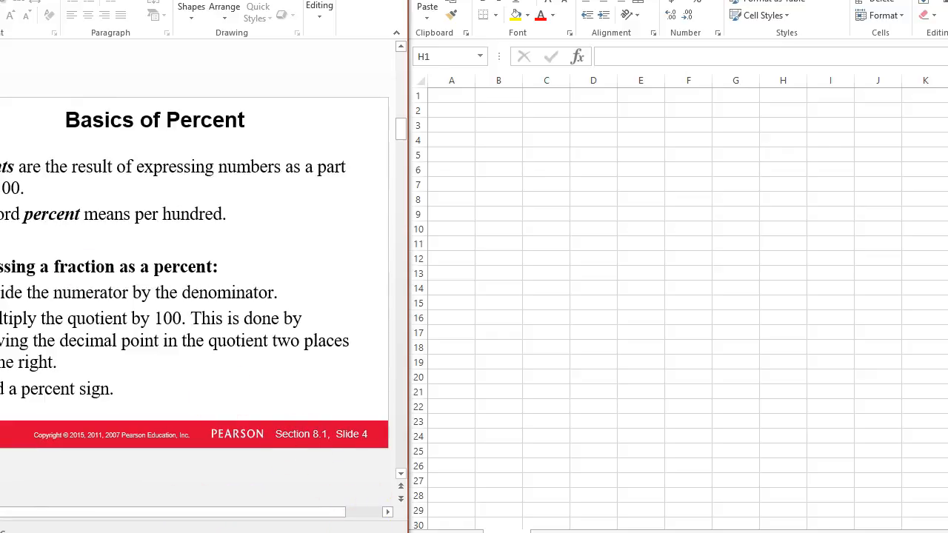
drag(167, 0, 260, 0)
drag(502, 466, 412, 532)
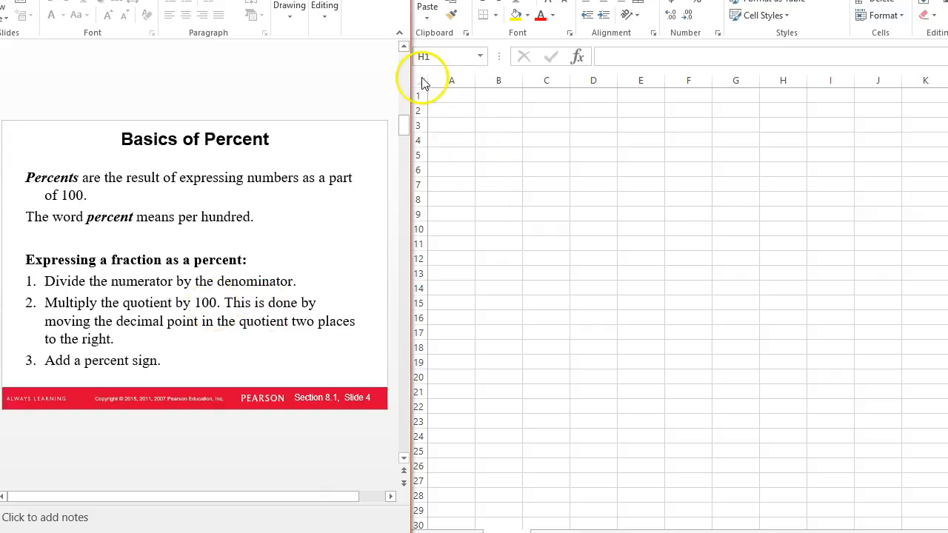
- Shorten the workbook window to expose the sheet names and rename Sheet1 as PFD
click(457, 94)
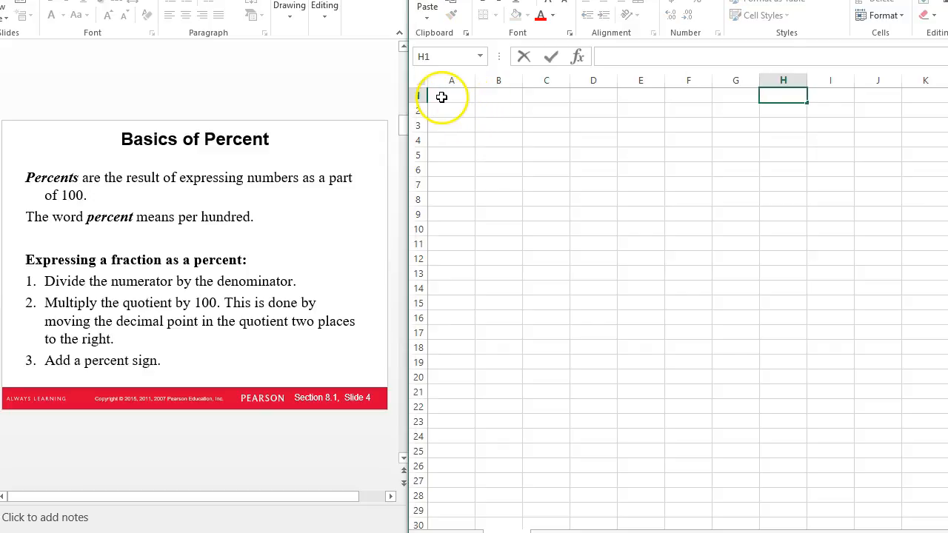
click(456, 94)
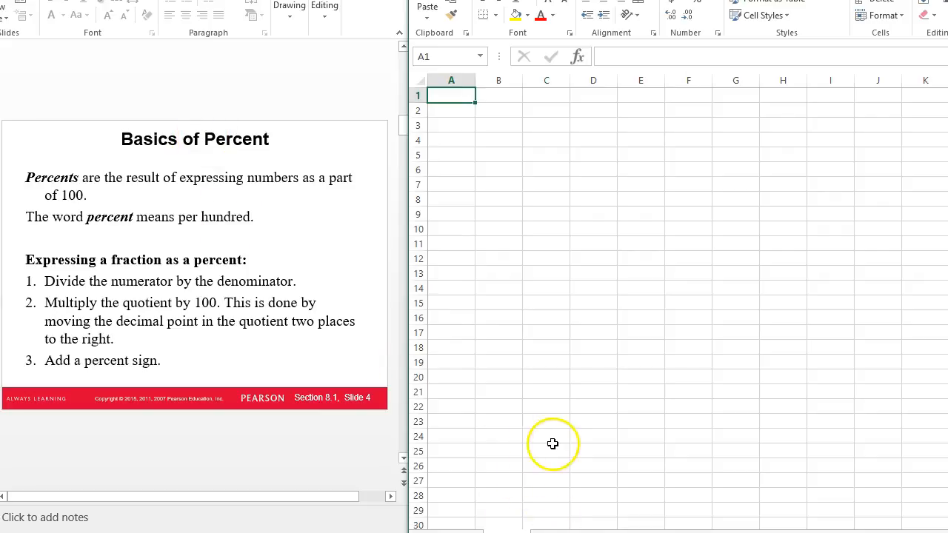
drag(678, 532, 678, 513)
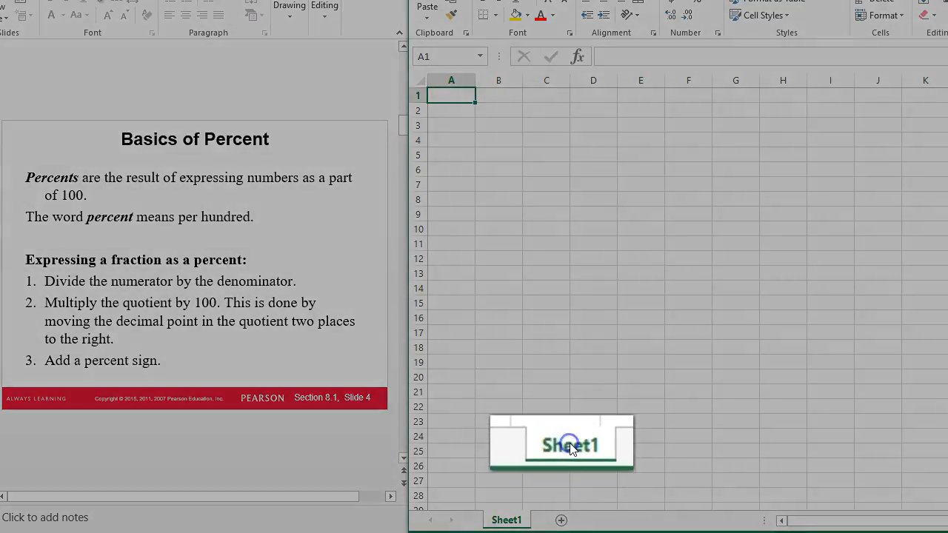
double_click(508, 521)
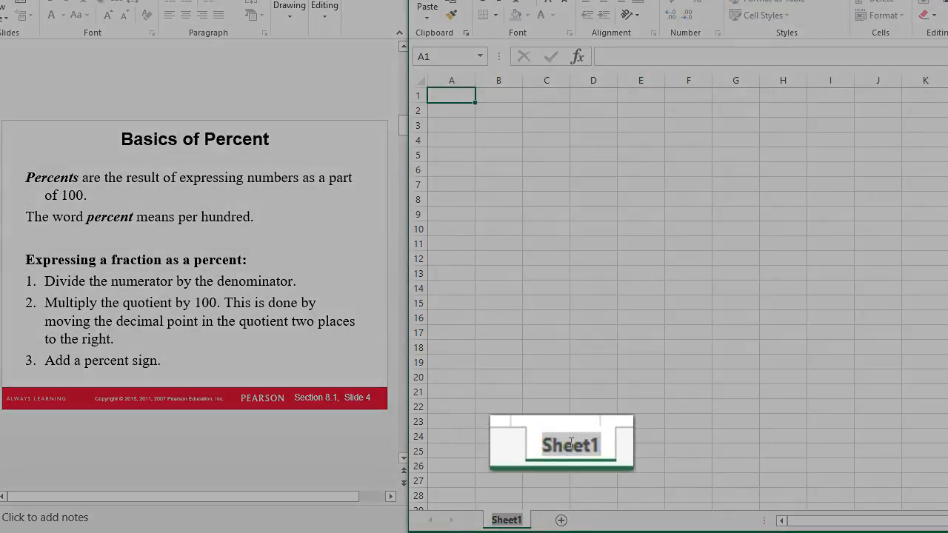
text(PFD)
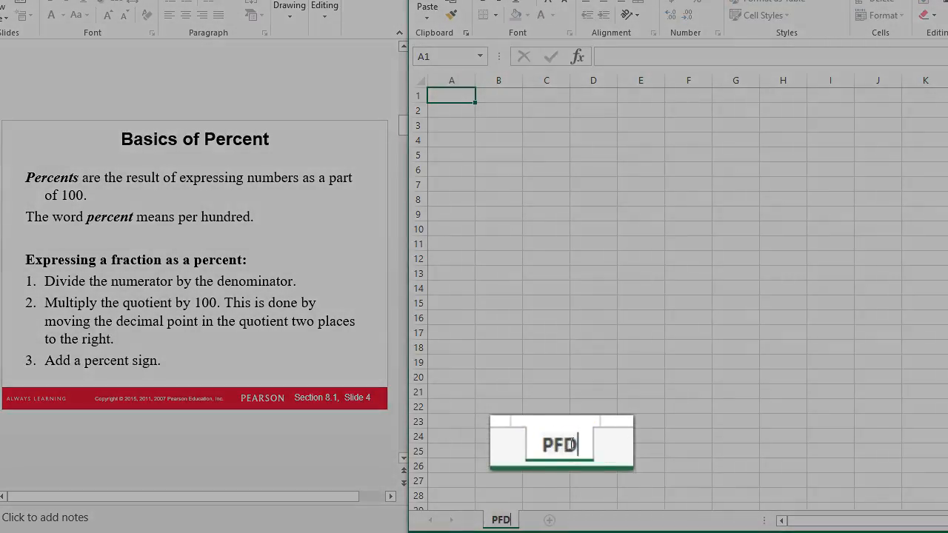
click(545, 345)
- Enter the column headings Fraction in A1 and Percent in B1
click(454, 94)
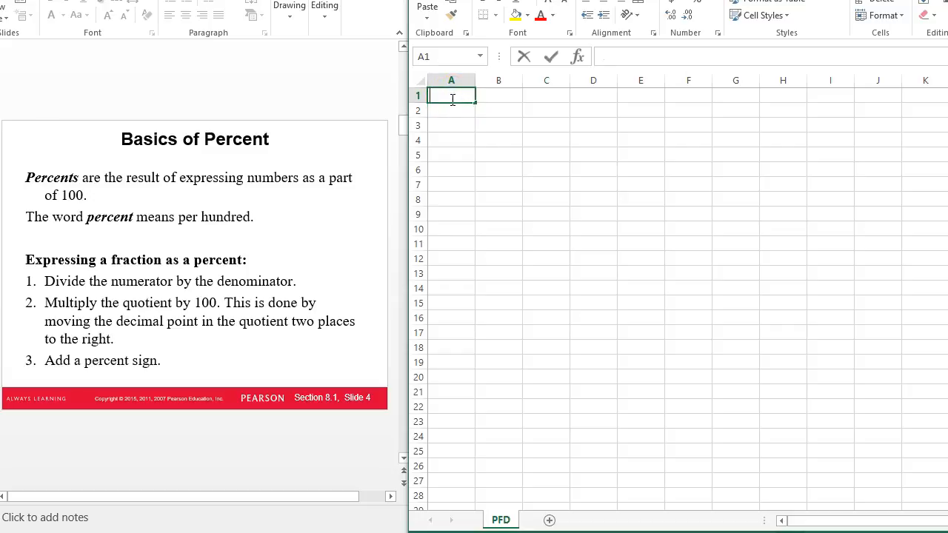
text(Fraction)
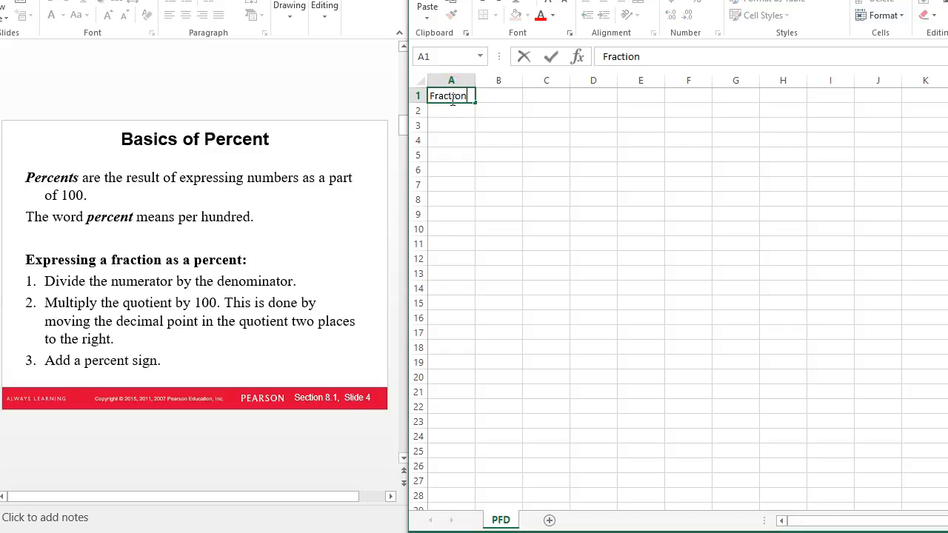
key(Tab)
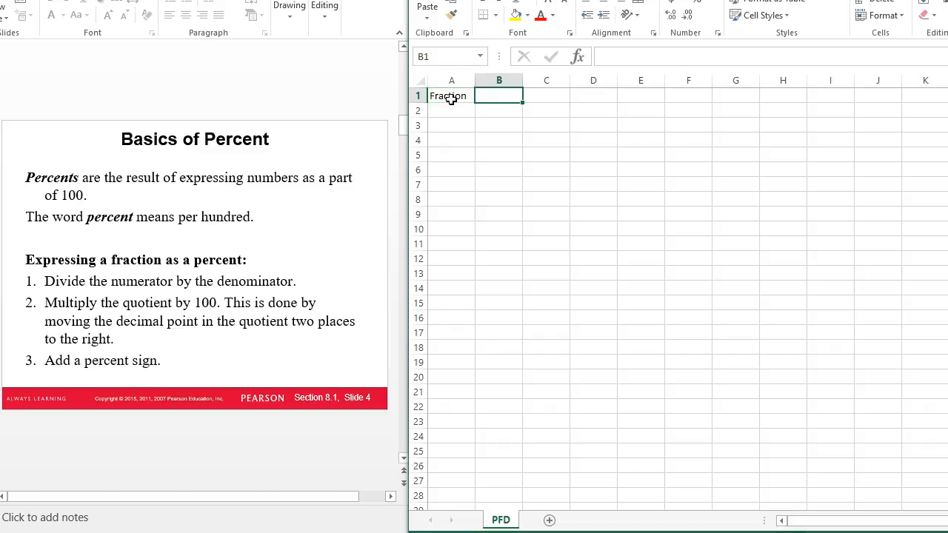
text(Percent)
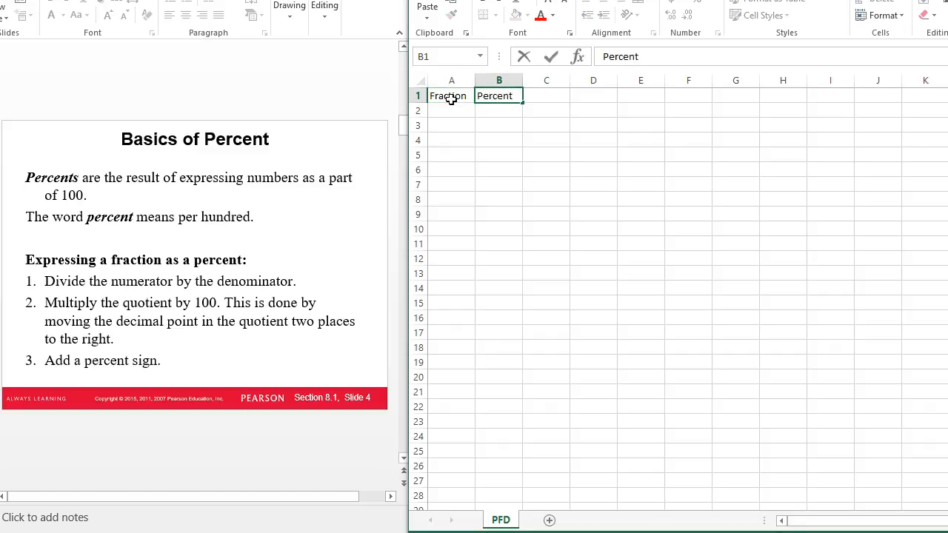
key(Return)
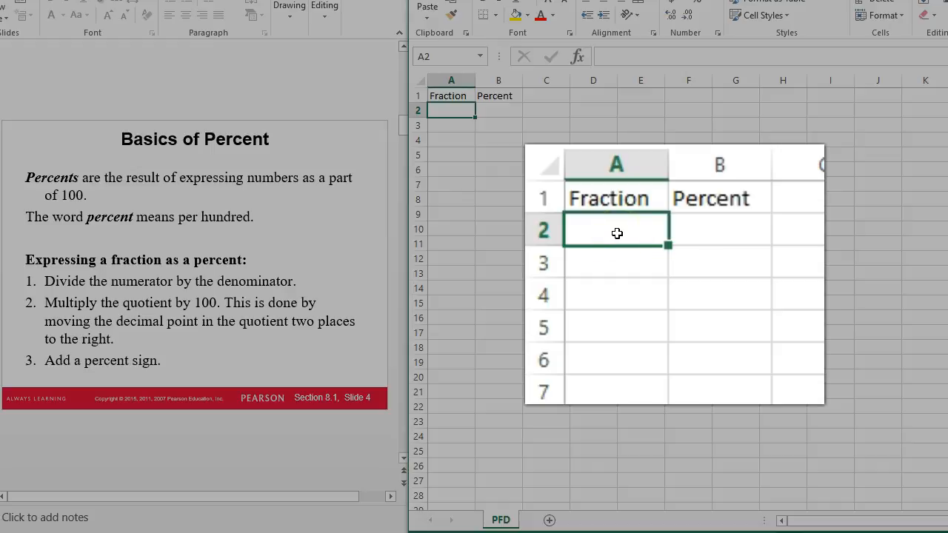
- Enter the fraction's values under the Fraction heading, with 3 in A2 and 4 in A3
text(3)
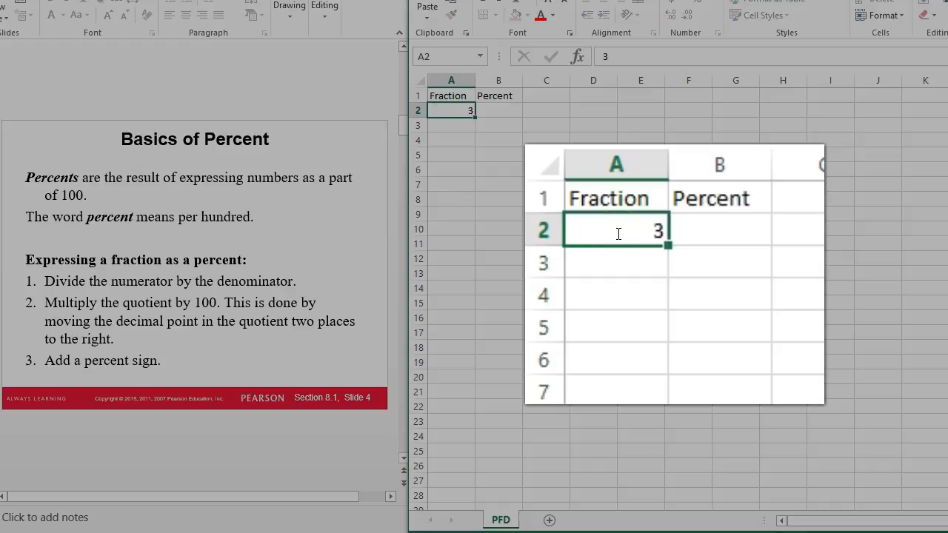
key(Return)
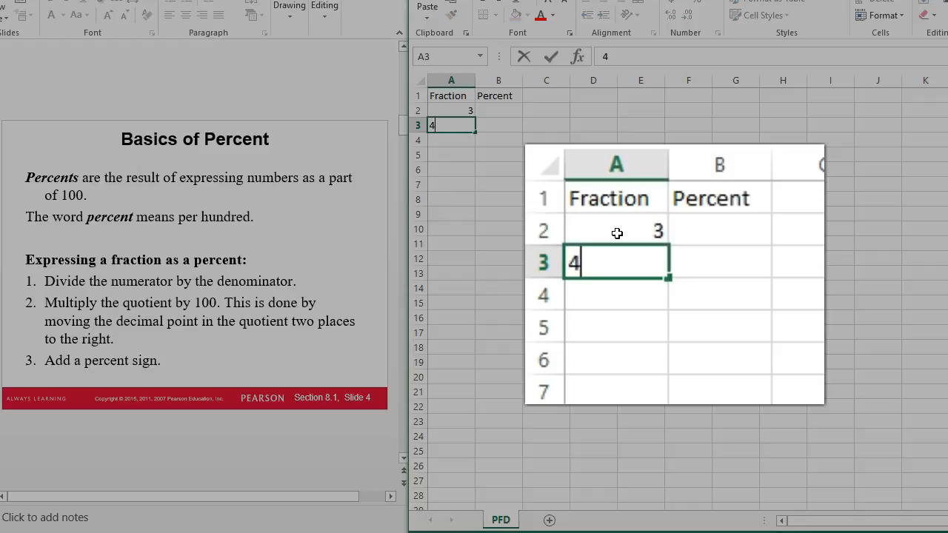
key(Return)
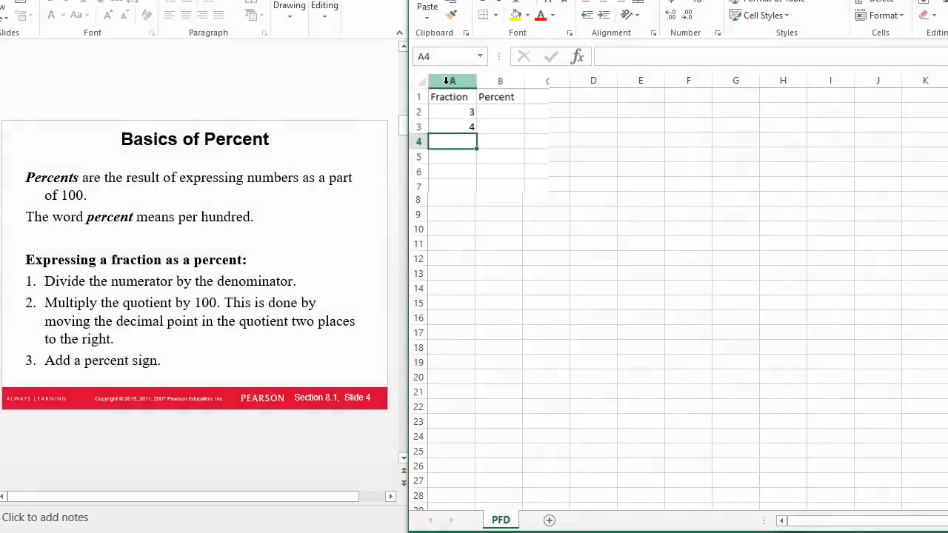
- Insert a new blank column before the Fraction column
click(451, 80)
right_click(451, 80)
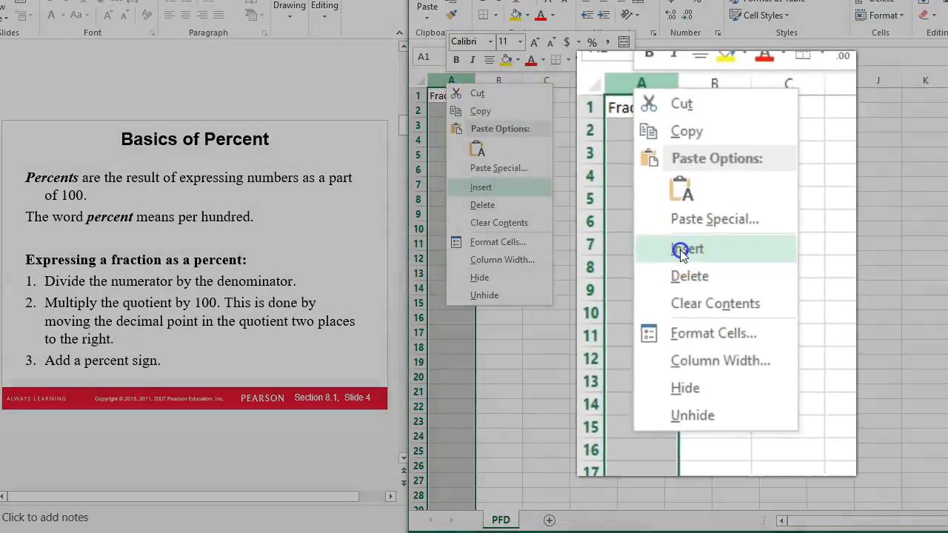
click(482, 188)
- Label the two value rows in the new column with Numerator in A2 and Denominator in A3
click(464, 129)
click(457, 113)
text(Numerator)
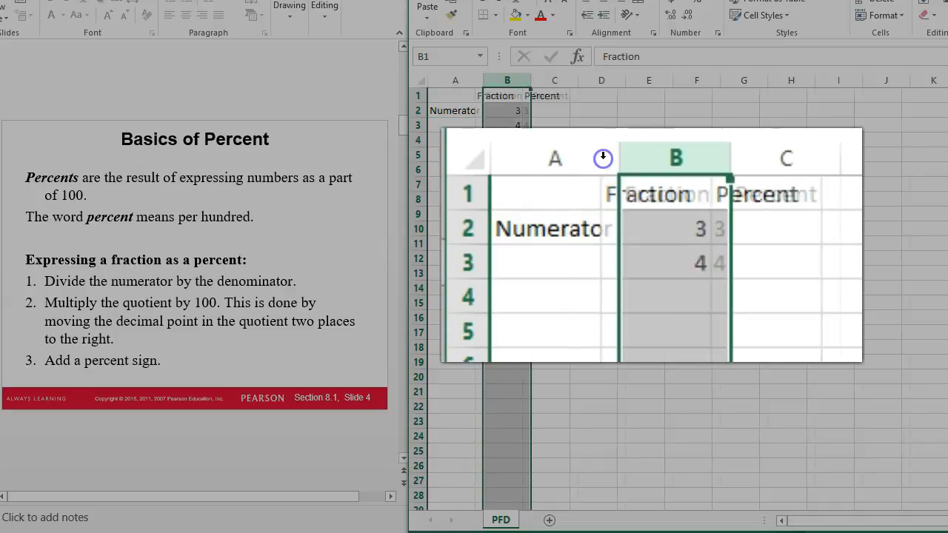
click(555, 264)
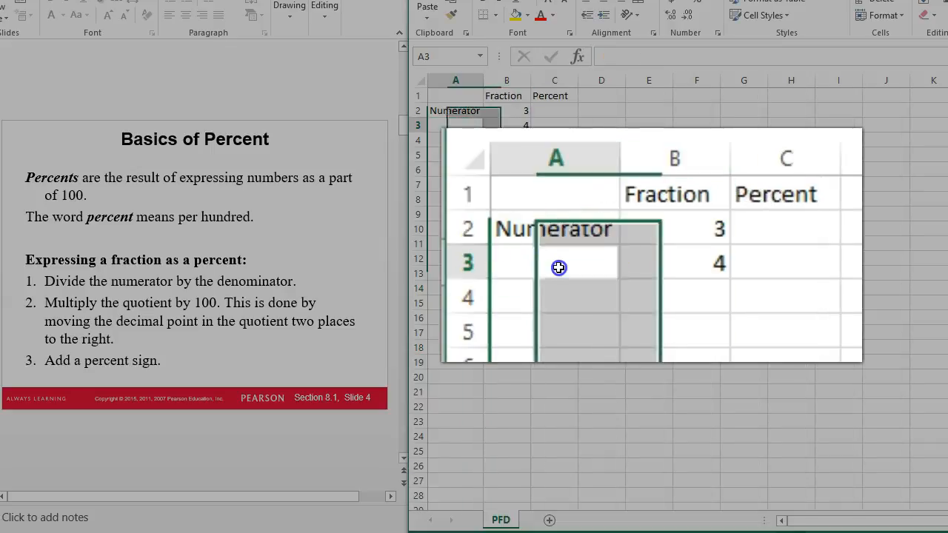
text(Denomi)
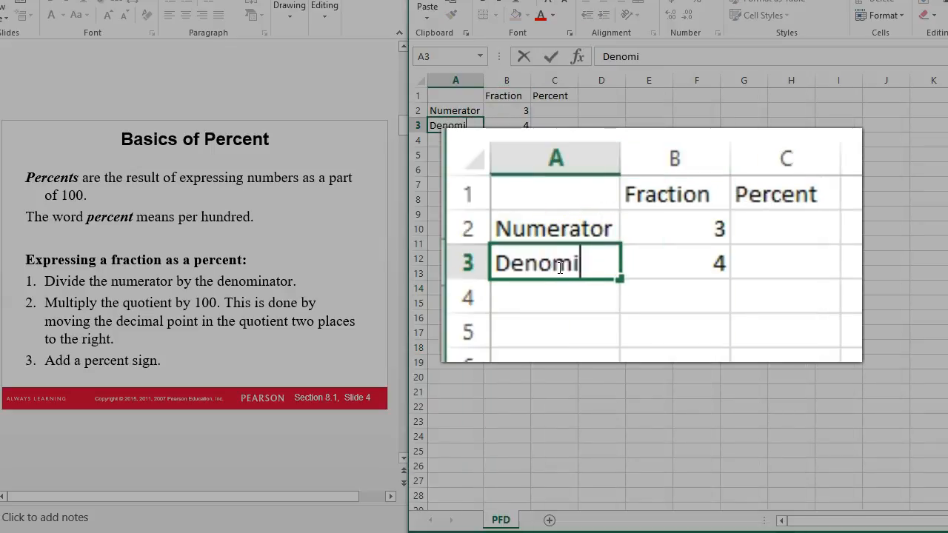
text(nator)
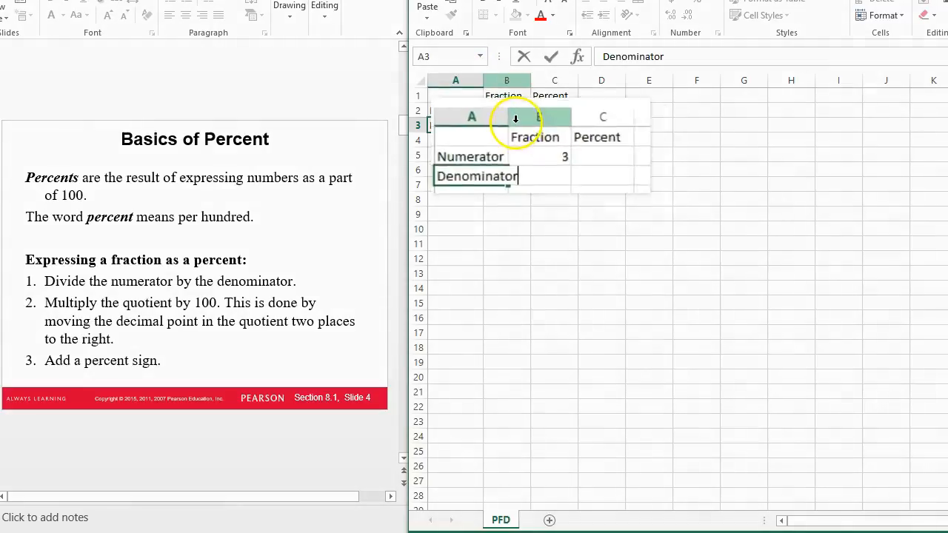
- Enter 4 as the denominator in B3 and fit the width of column A to its labels
key(Tab)
text(4)
key(Return)
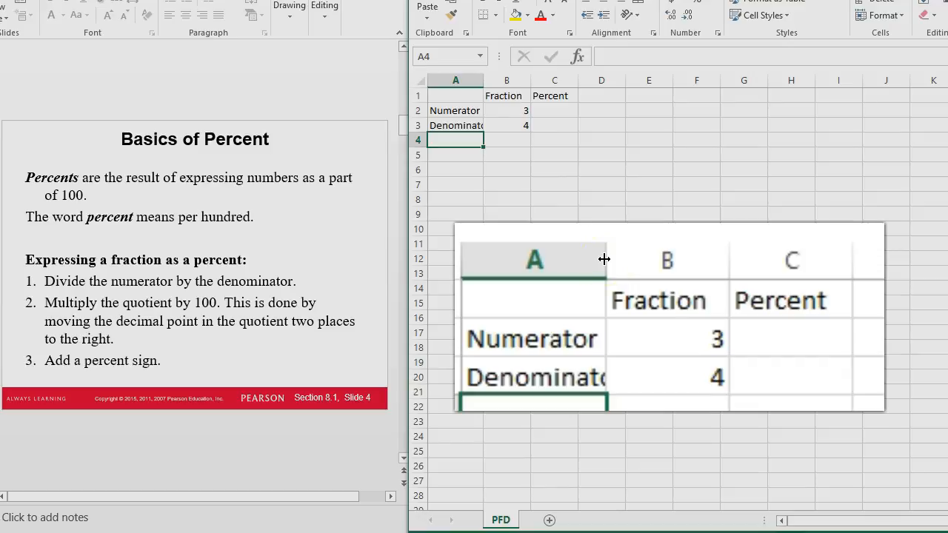
double_click(482, 80)
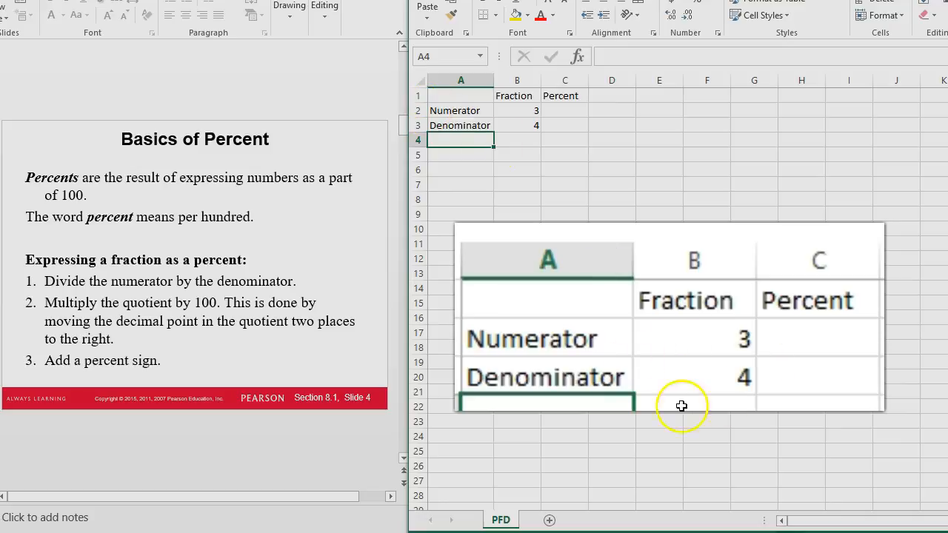
click(506, 174)
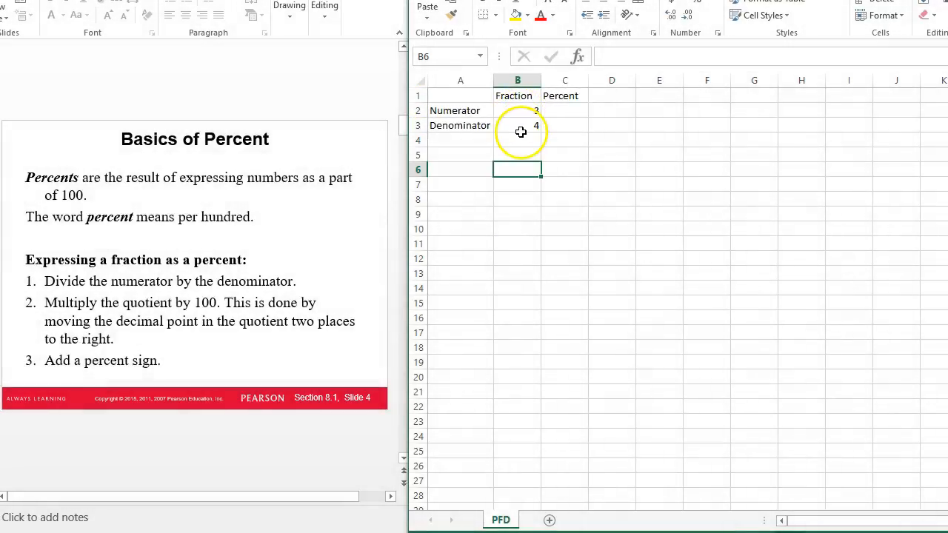
- Enter the formula =B2/B3*100 in C2 to express the fraction as a percent
click(561, 110)
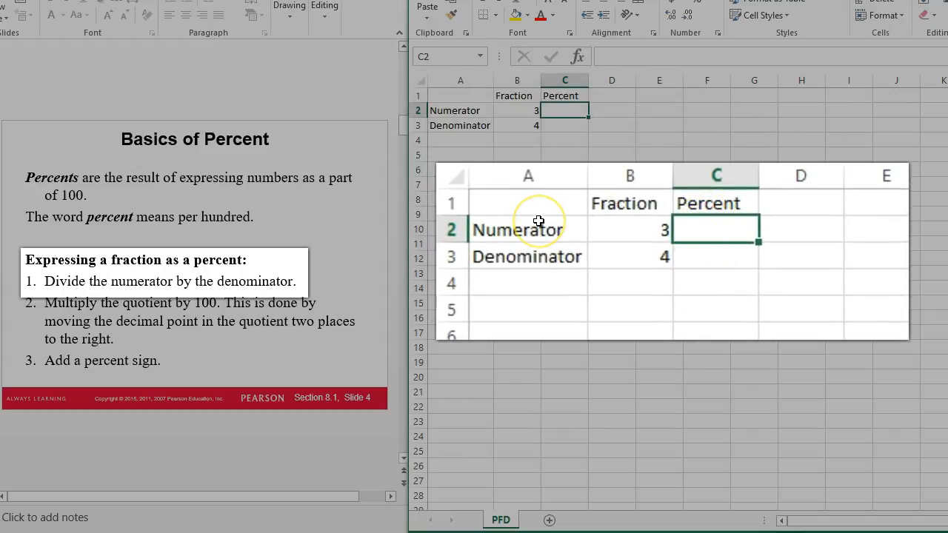
text(=)
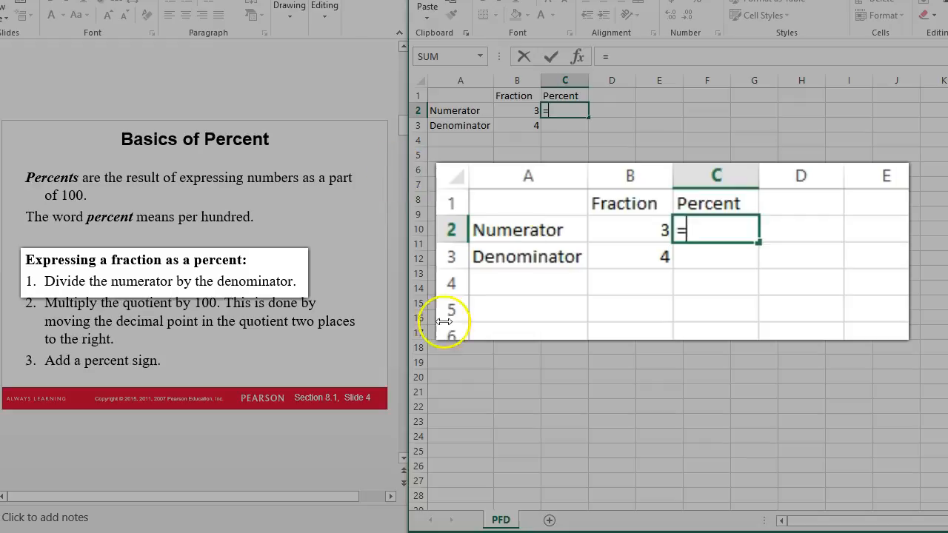
click(622, 228)
text(/)
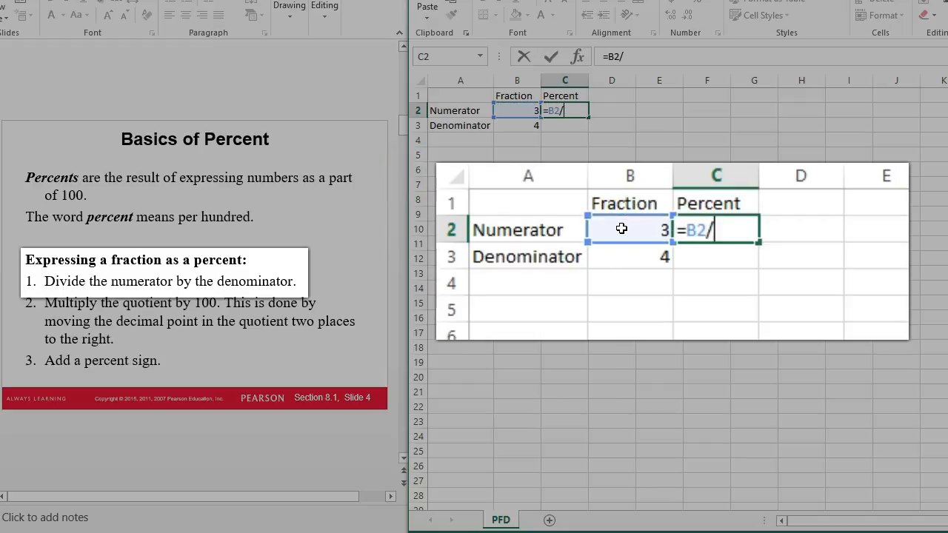
click(653, 263)
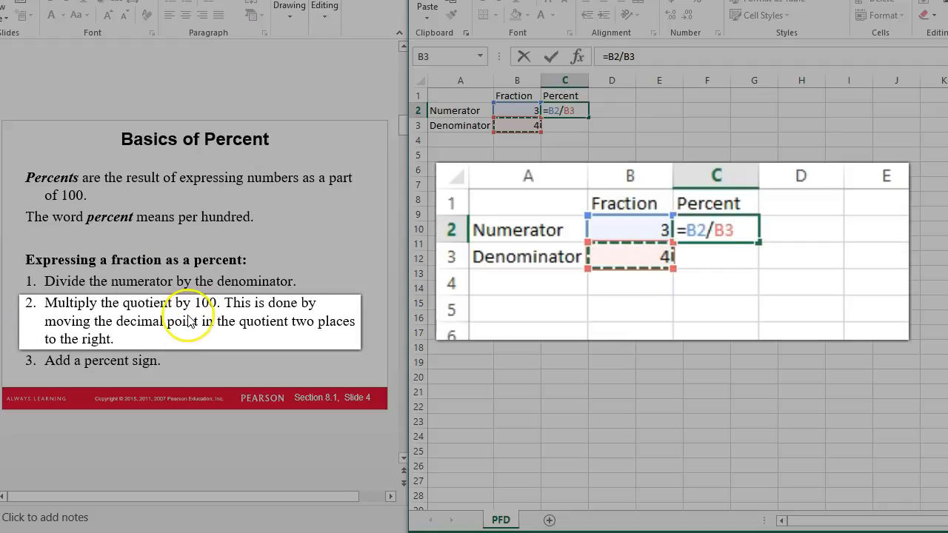
text(*)
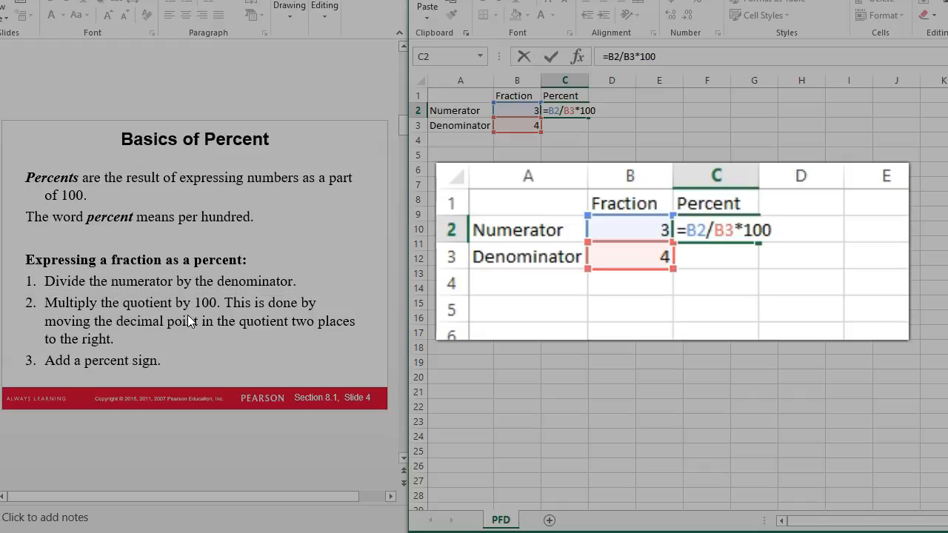
key(Return)
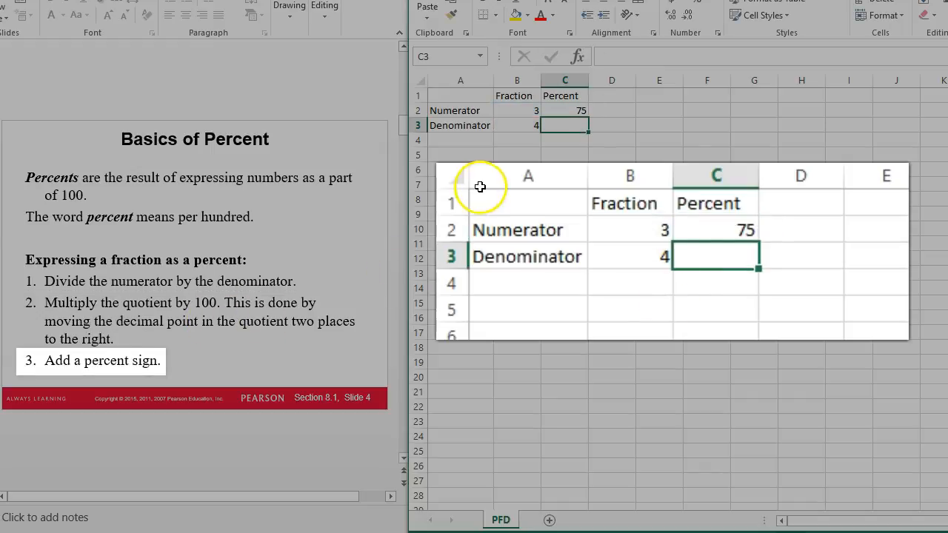
- Enter a % sign in D2 beside the calculated percent, and select the numerator value in B2
click(802, 231)
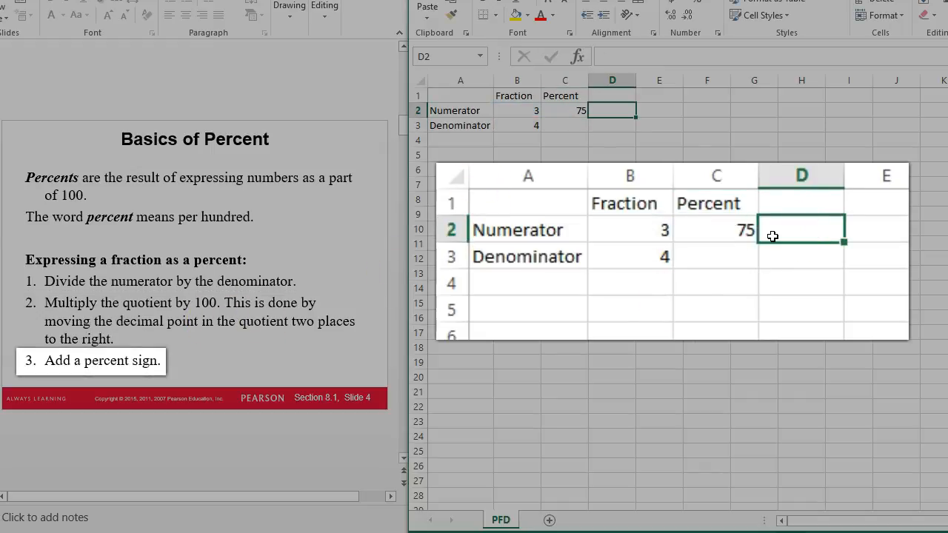
text(%)
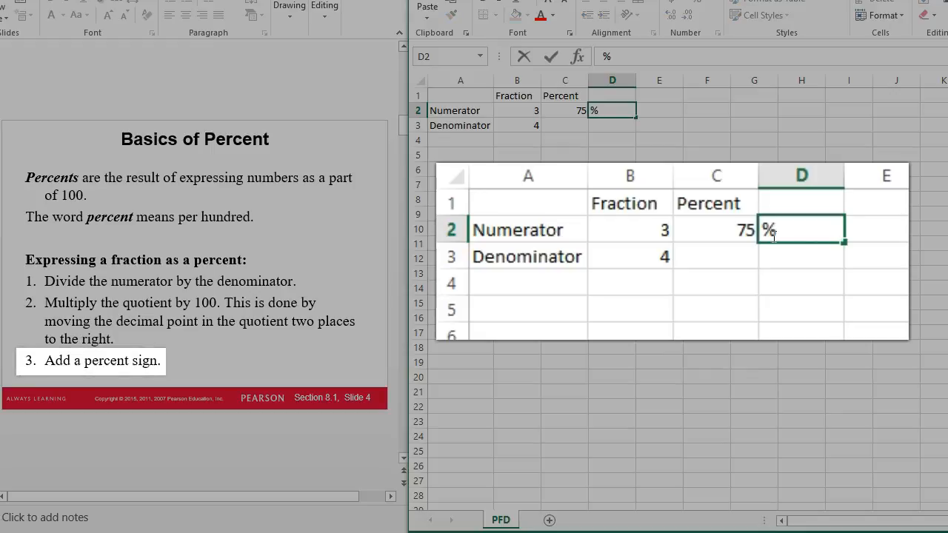
key(Return)
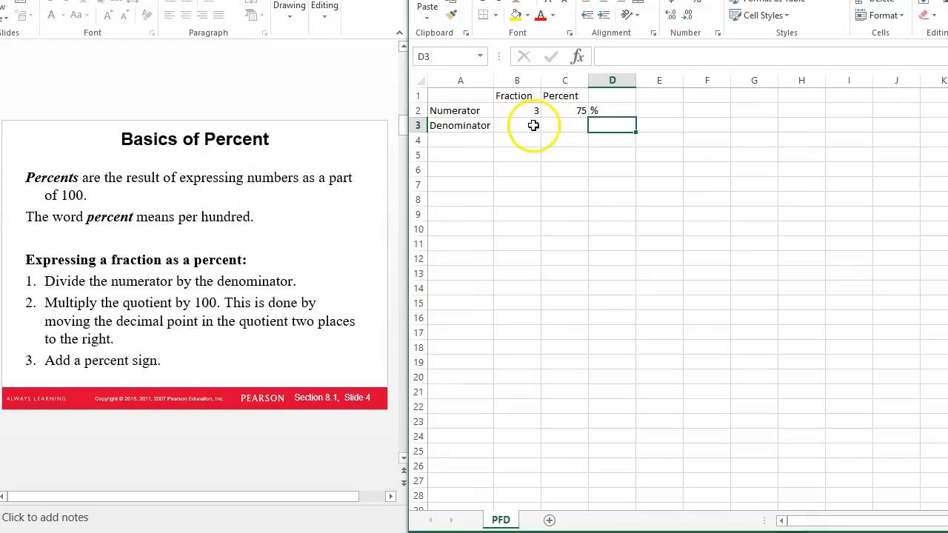
click(533, 110)
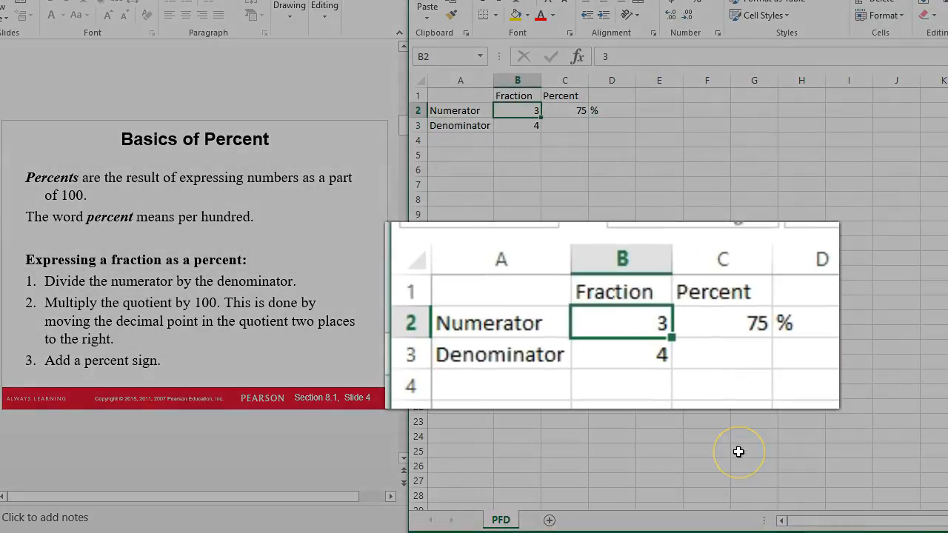
- Test the percent formula with another fraction by setting the numerator in B2 to 5 and the denominator in B3 to 8
text(5)
key(Return)
text(8)
key(Return)
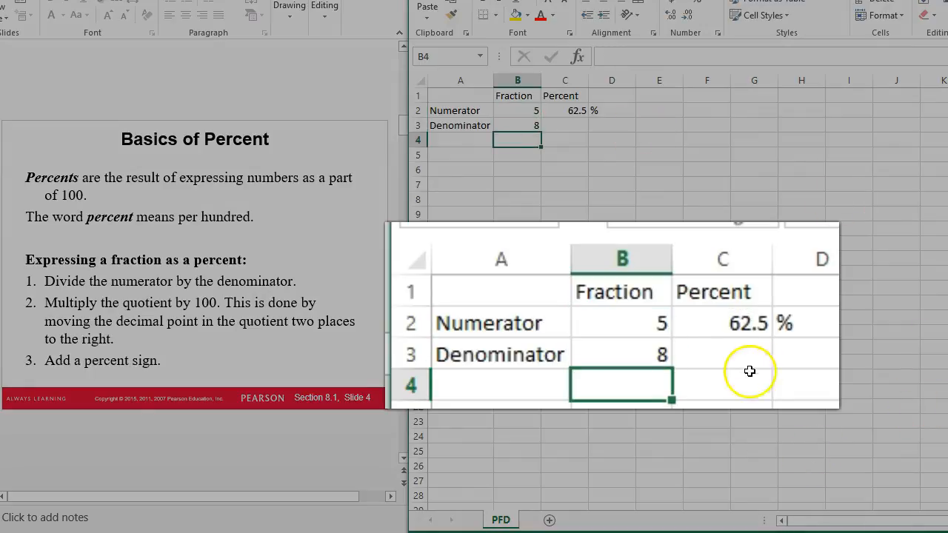
- Try to enter the whole fraction 9/11 in the numerator cell B2
click(524, 110)
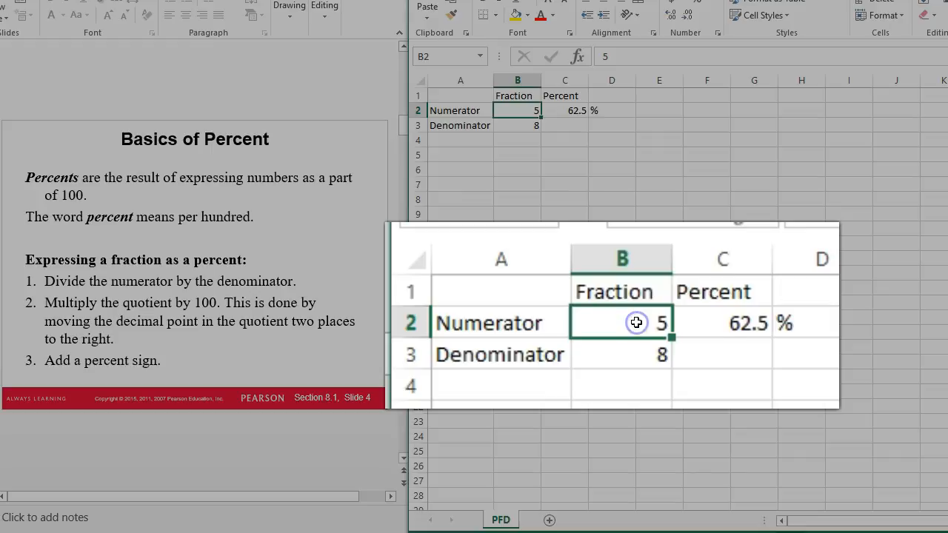
text(9/11)
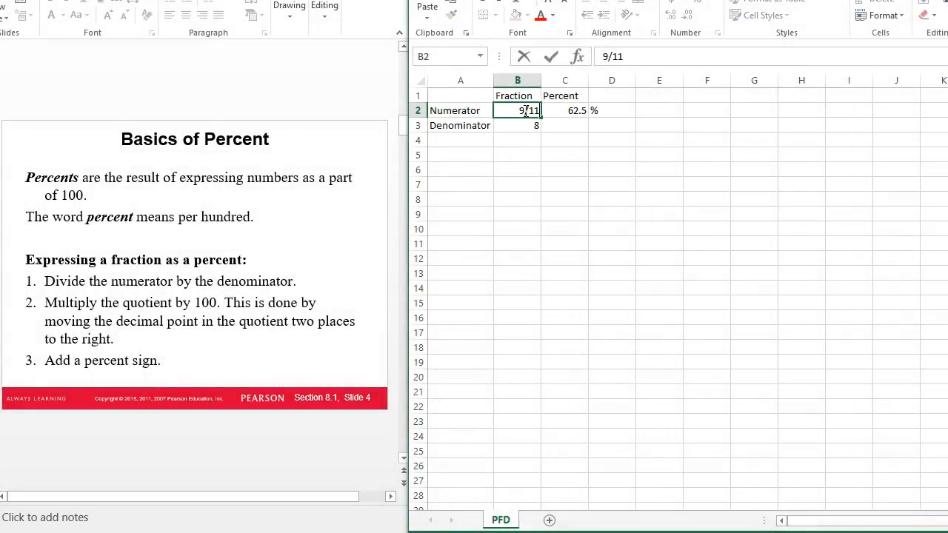
key(Return)
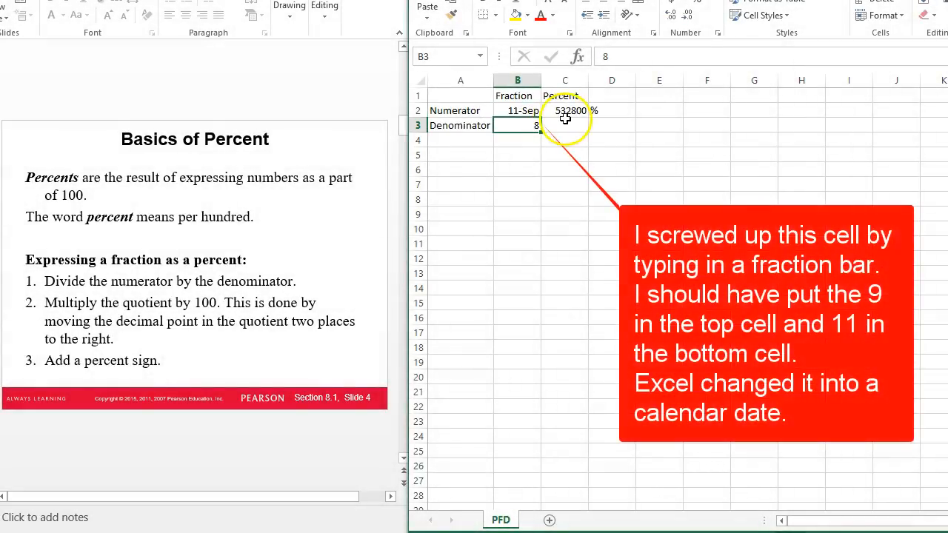
click(526, 112)
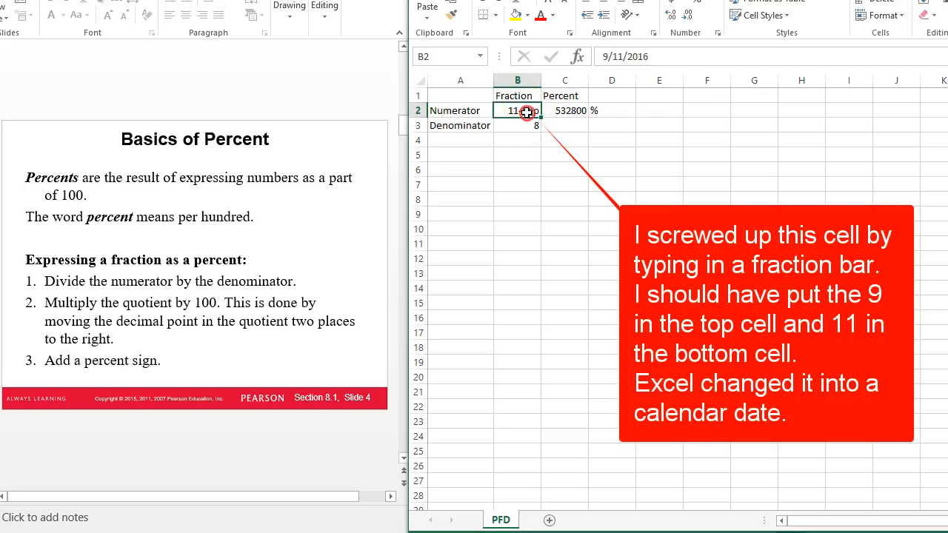
right_click(527, 114)
click(503, 131)
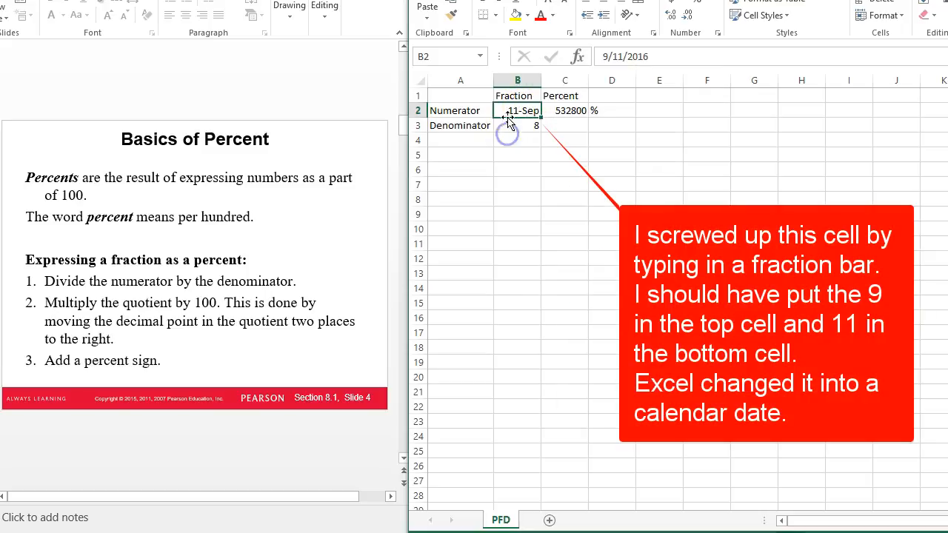
- Replace the entry in numerator cell B2 with 9, and clear the cell
text(9)
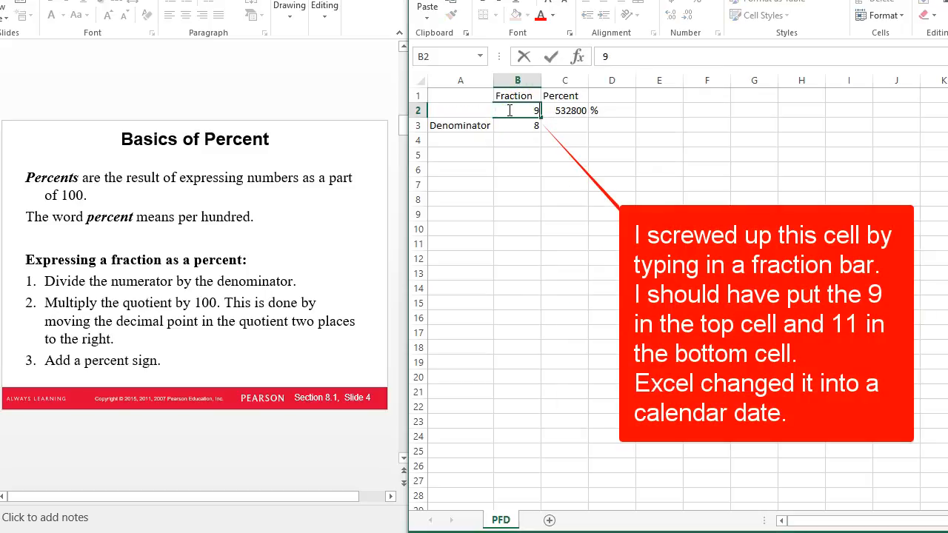
key(Return)
click(508, 110)
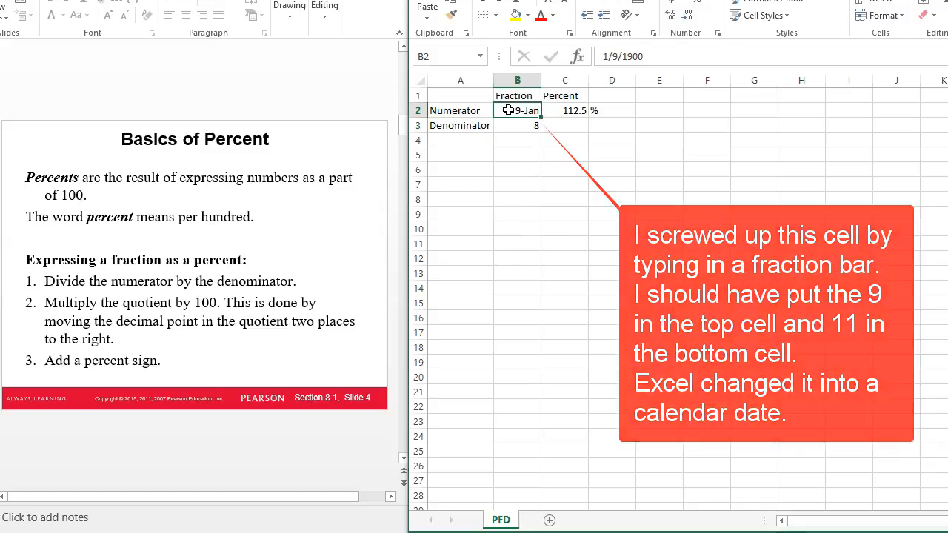
key(Delete)
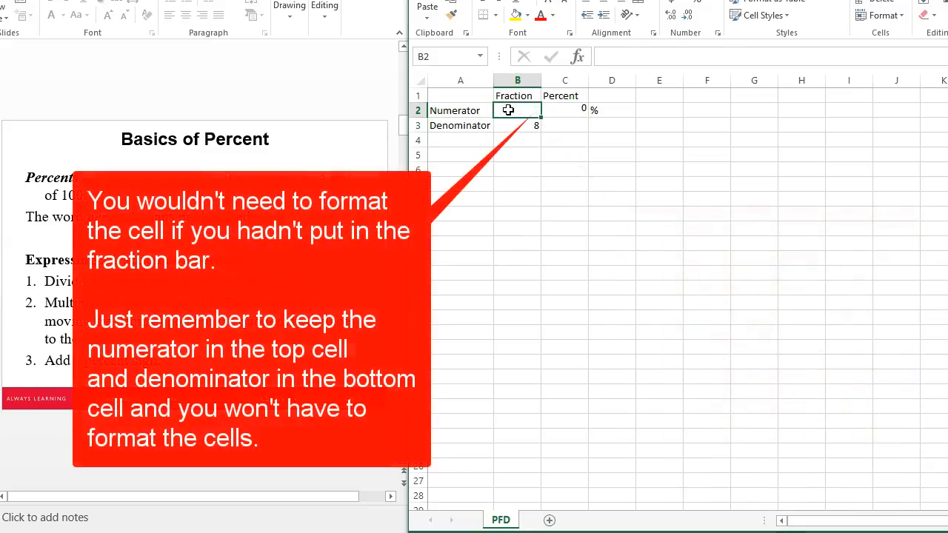
- Enter 9 again as the numerator in the emptied cell B2
click(543, 158)
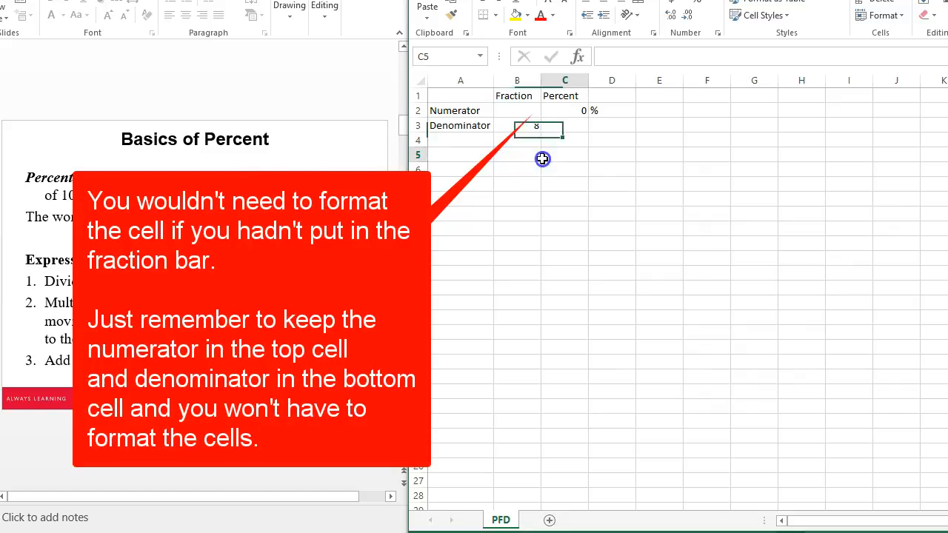
click(525, 106)
text(9-Jan)
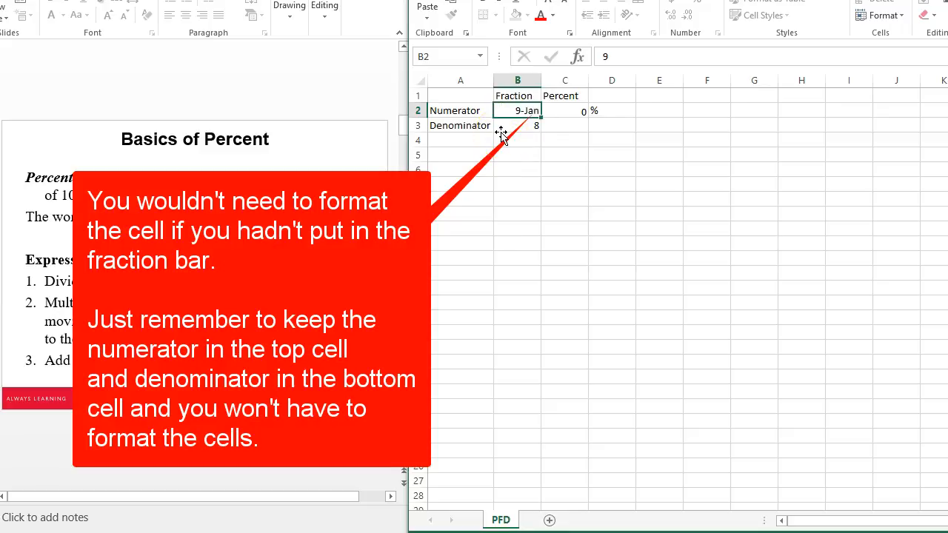
key(Return)
- Format the numerator cell B2 as Number with 2 decimal places
click(520, 108)
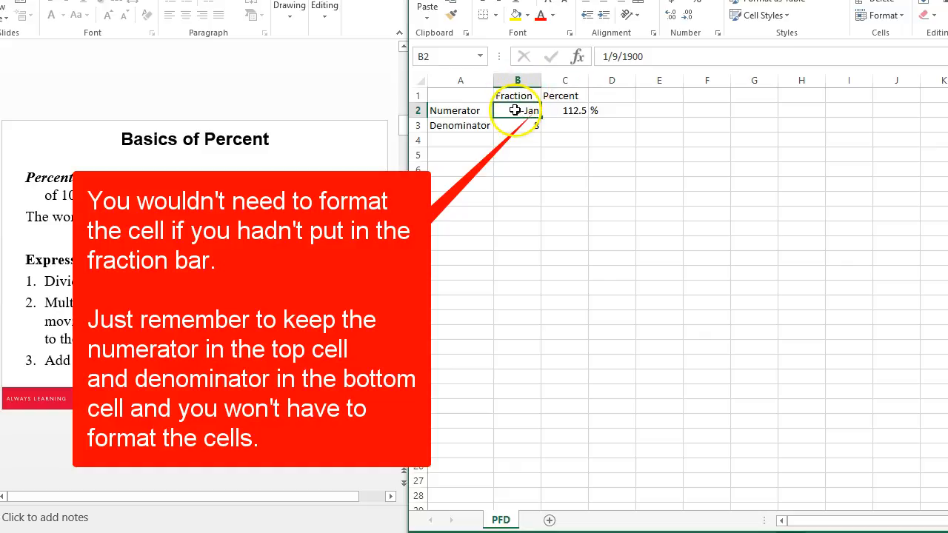
right_click(515, 110)
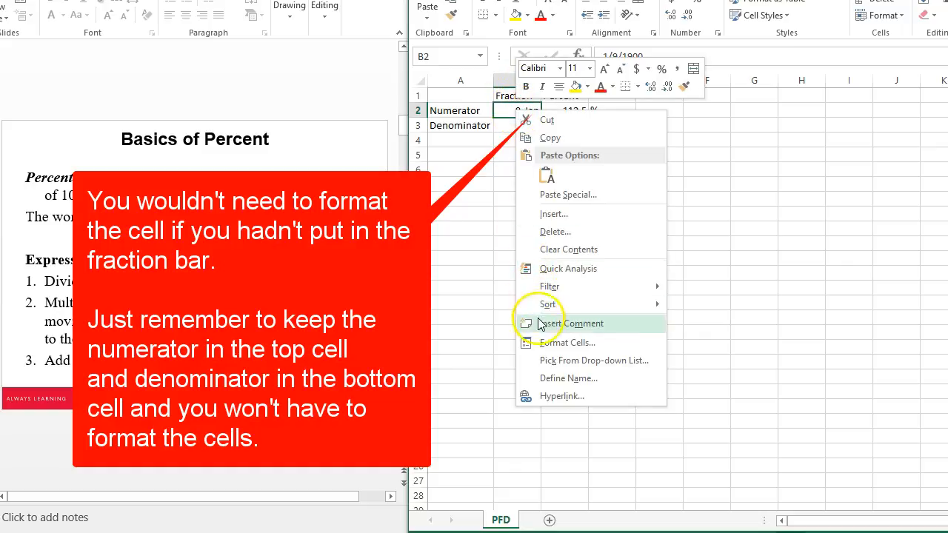
key(Escape)
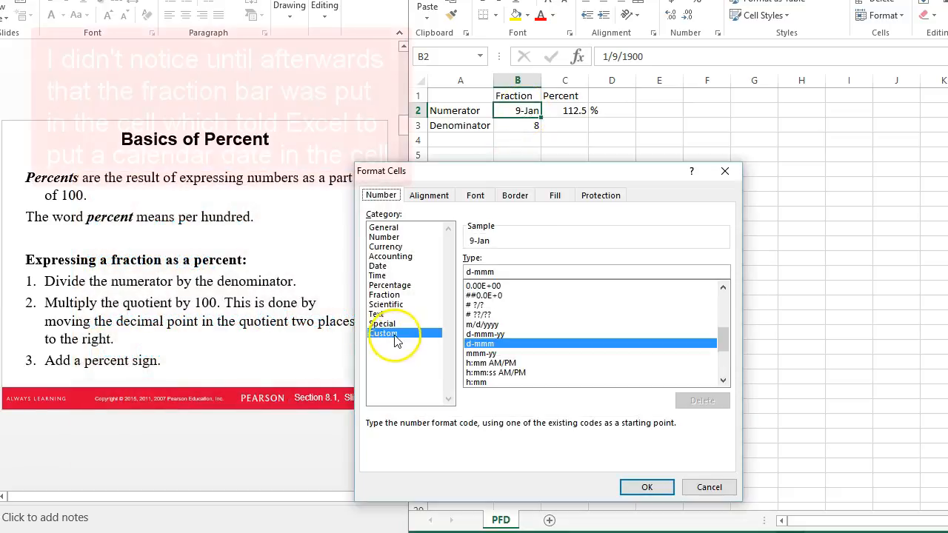
click(382, 236)
click(637, 486)
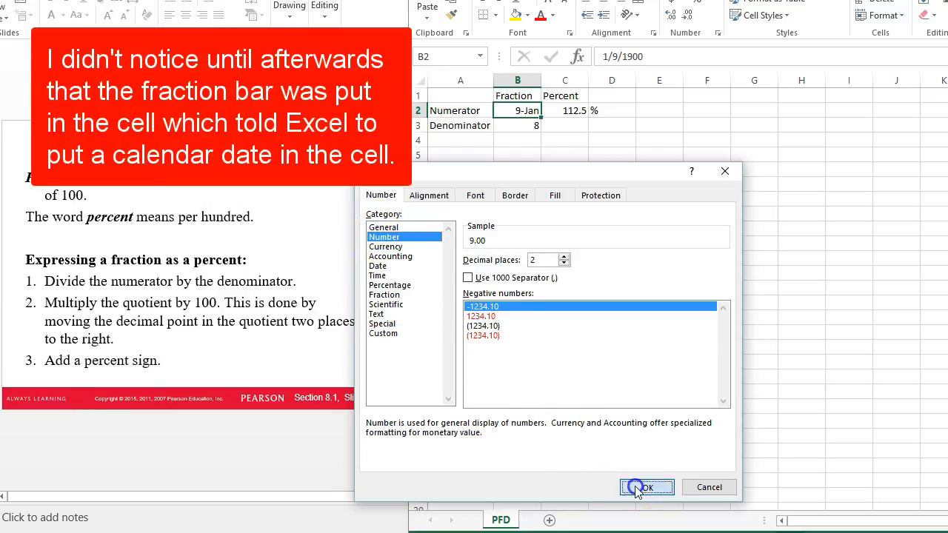
- Format the denominator cell B3 as Number with 2 decimal places to match the numerator
click(528, 126)
right_click(530, 127)
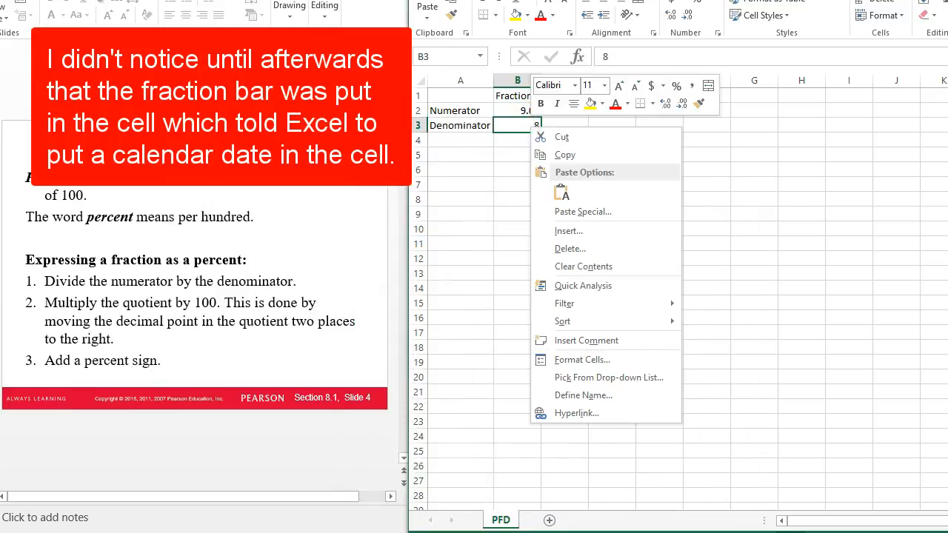
click(582, 360)
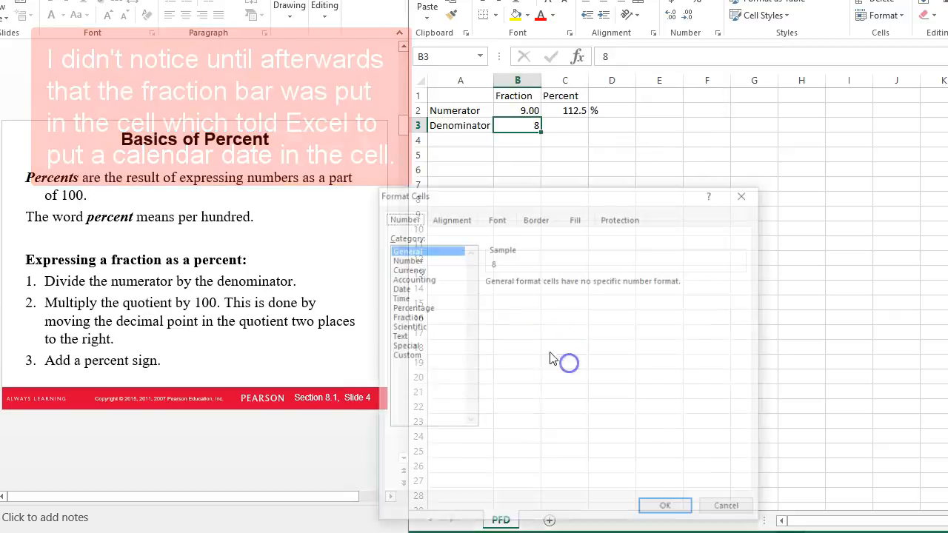
click(406, 259)
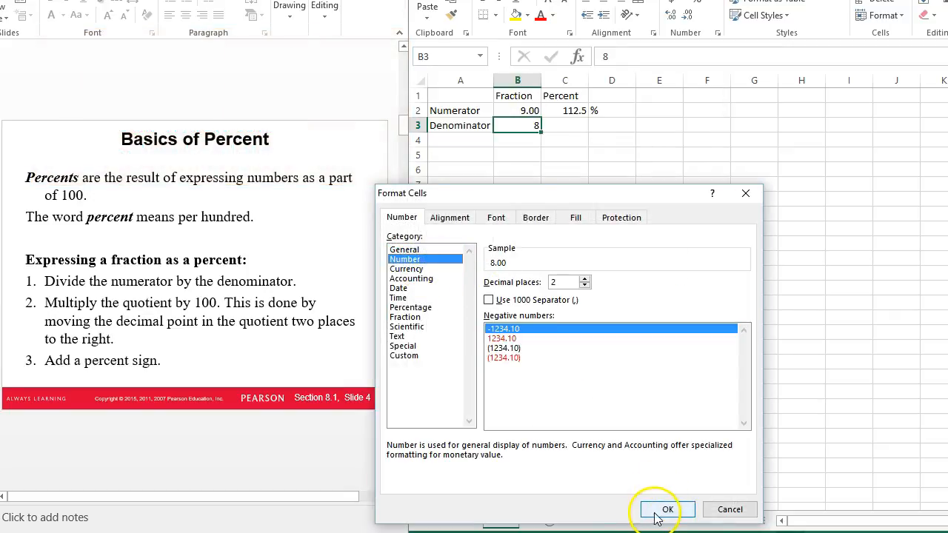
click(656, 510)
- Check the percent formula in C2, and set the denominator in B3 to 11
click(562, 199)
click(566, 114)
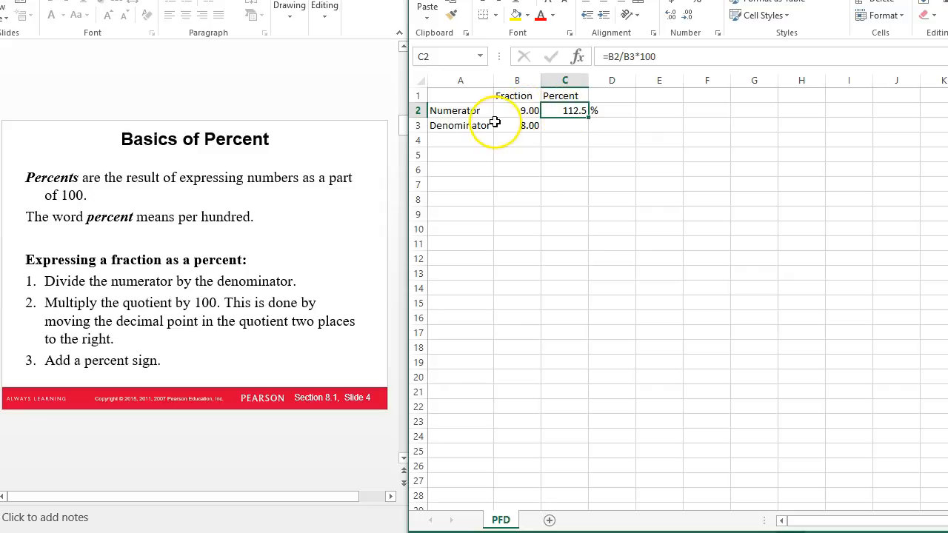
click(521, 127)
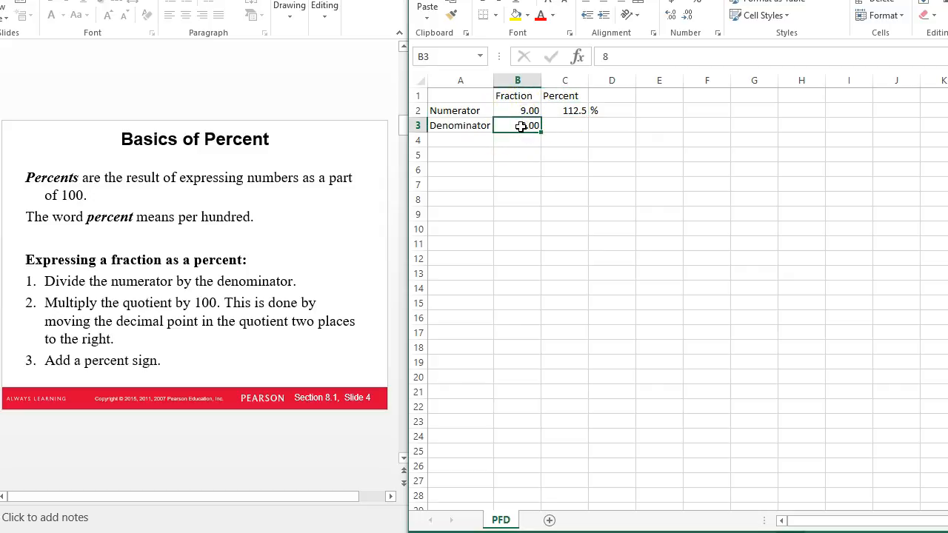
text(11)
key(Return)
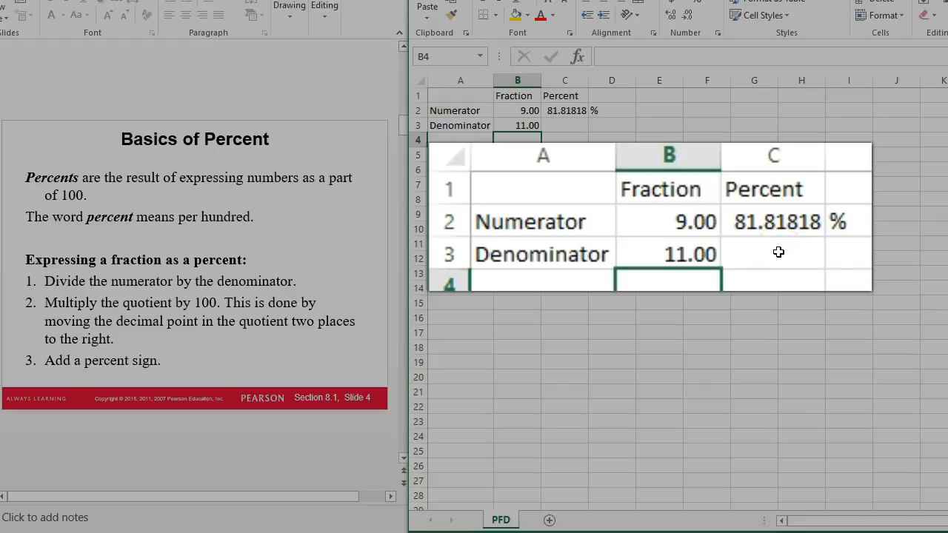
- Enter the formula =ROUND(C2,2) in C3 to round the calculated percent to two decimal places
click(778, 253)
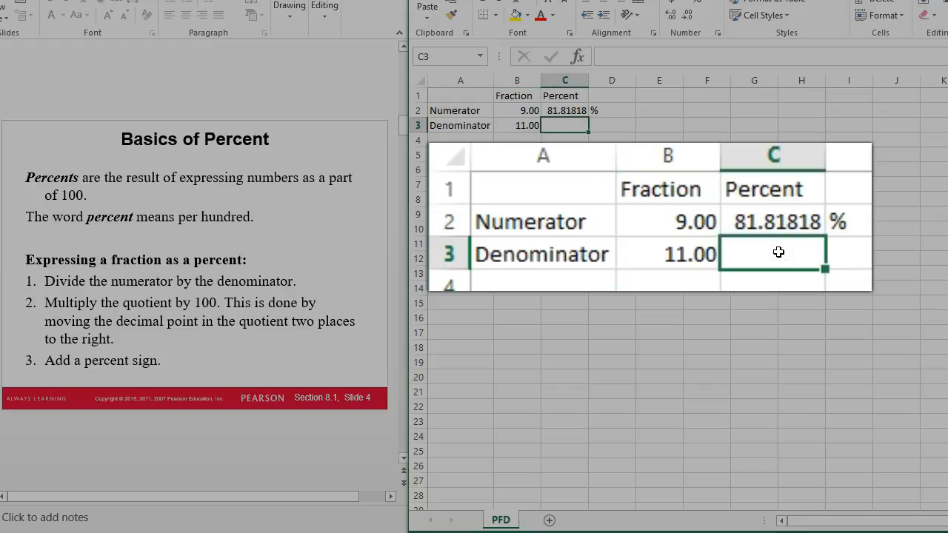
text(=ro)
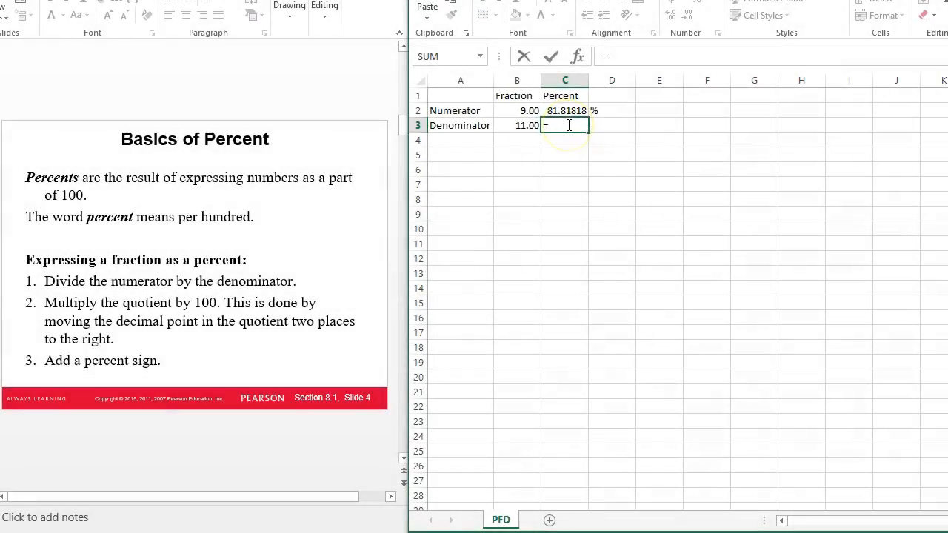
text(und)
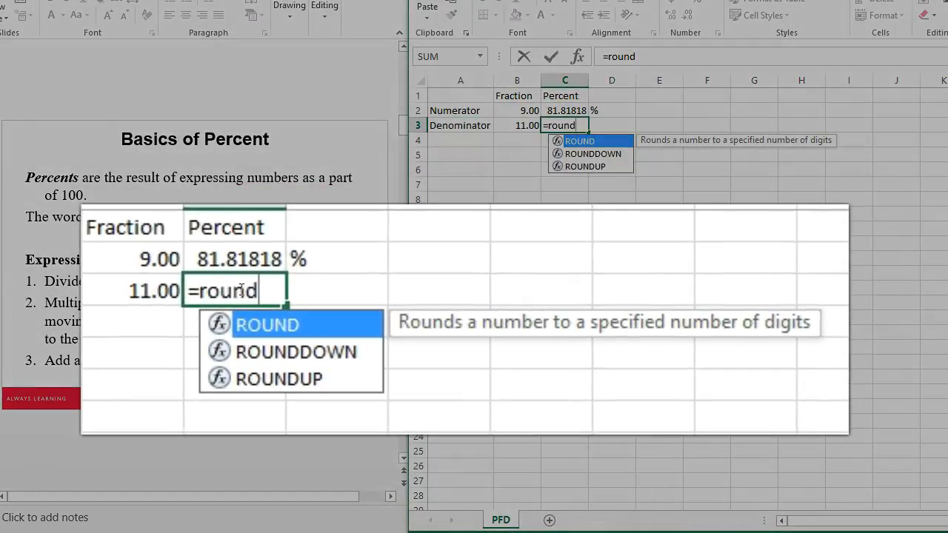
double_click(266, 325)
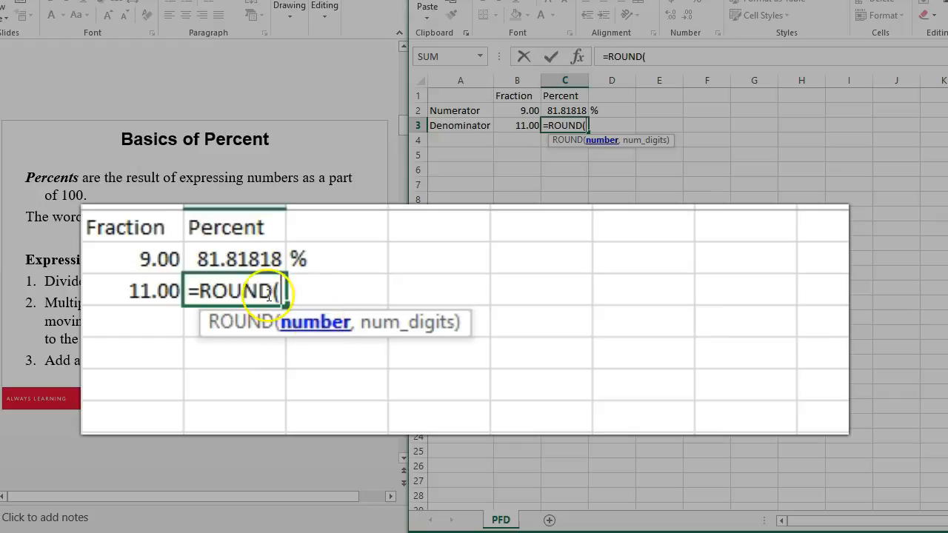
click(237, 259)
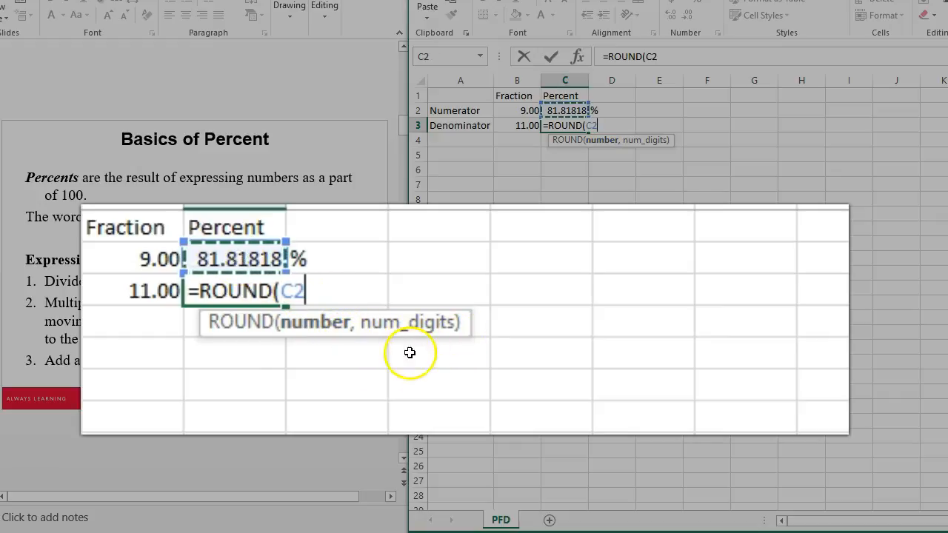
text(,2)
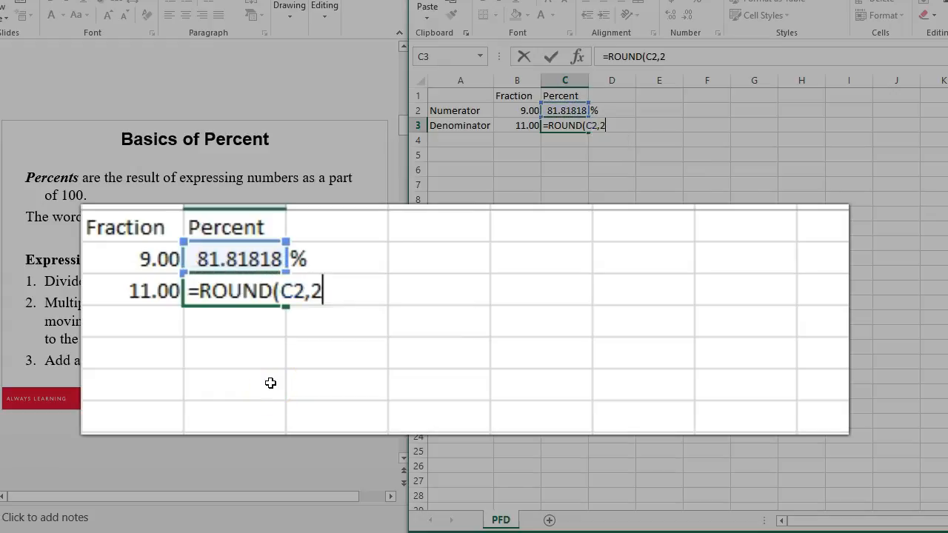
key(Return)
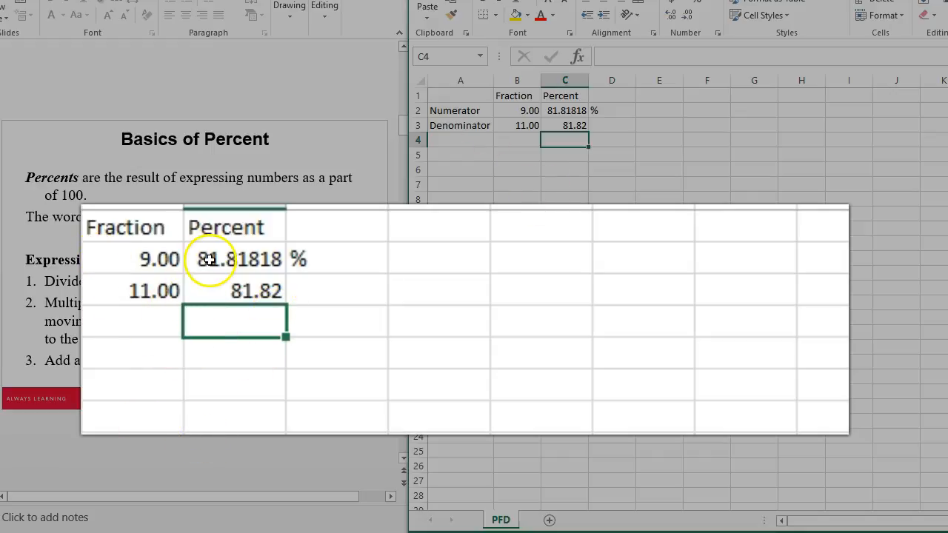
- Change the fraction to 15 over 40 by setting the numerator in B2 and the denominator in B3
click(125, 260)
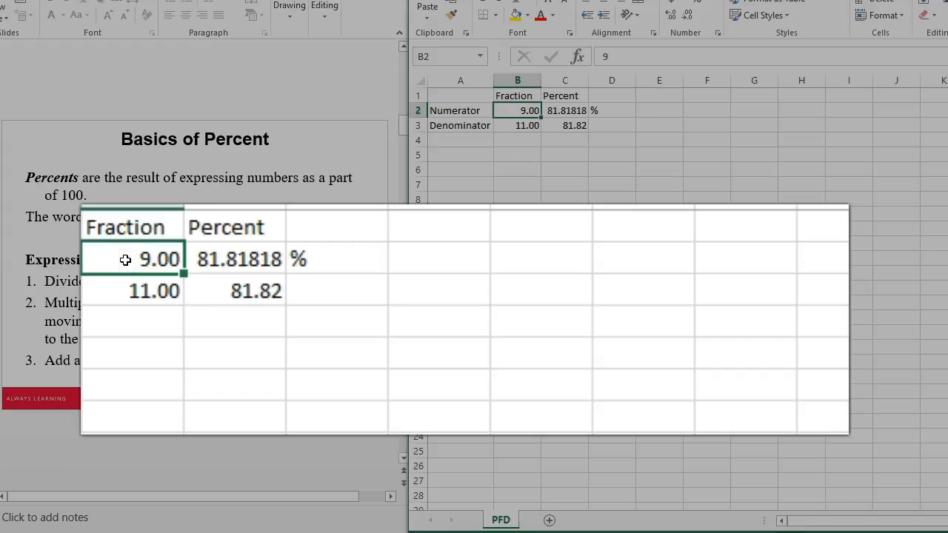
text(15)
key(Return)
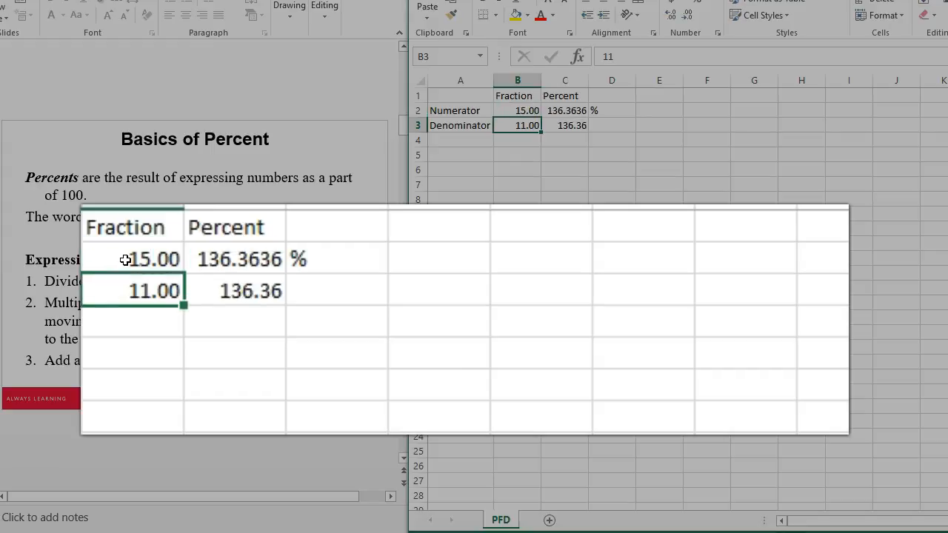
text(40)
key(Return)
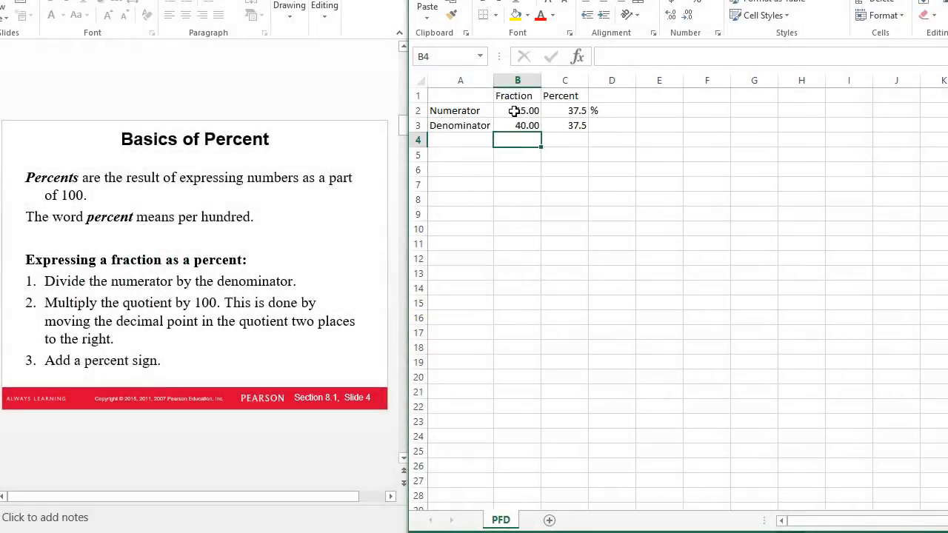
- Enter a % sign in D3 and the note Rounded to hundredths in E3, and select cell A6
click(599, 131)
text(%)
key(Tab)
text(Roun)
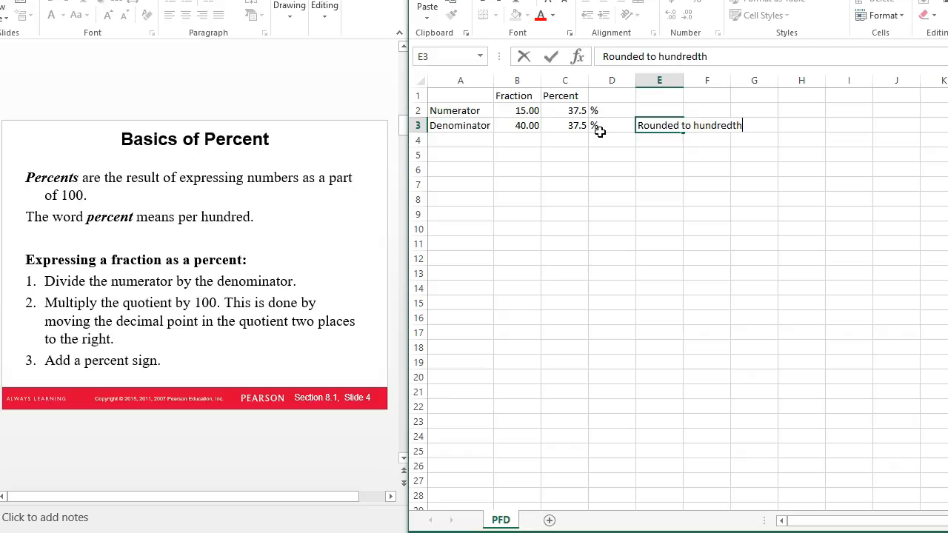
key(Return)
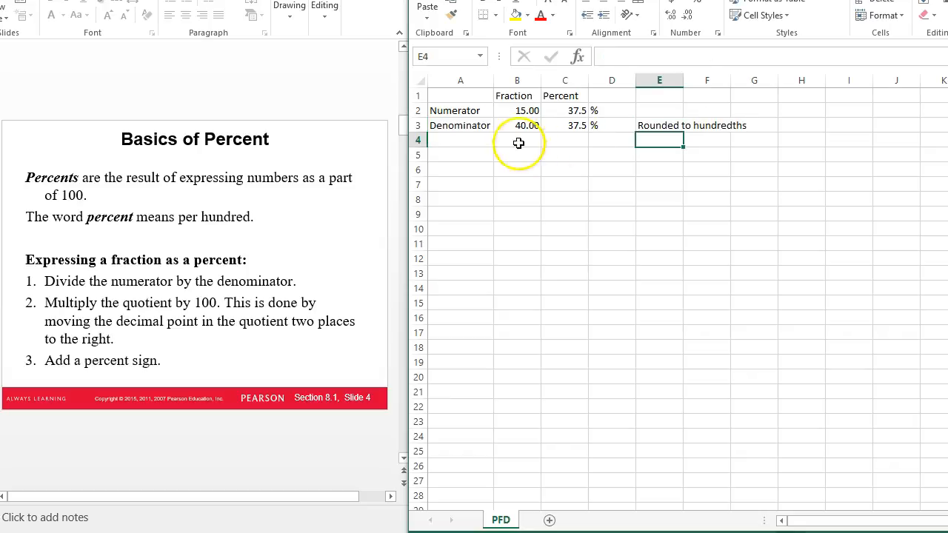
click(439, 171)
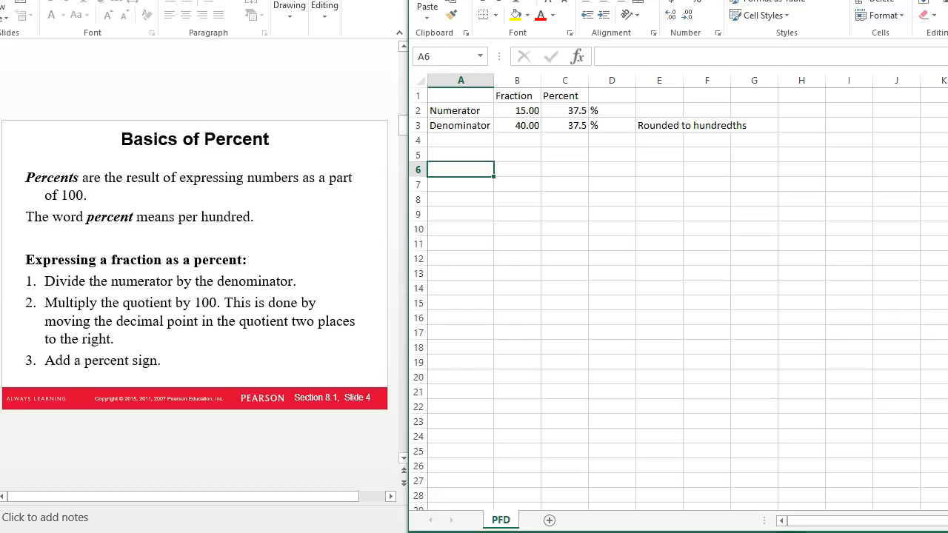
key(alt+Tab)
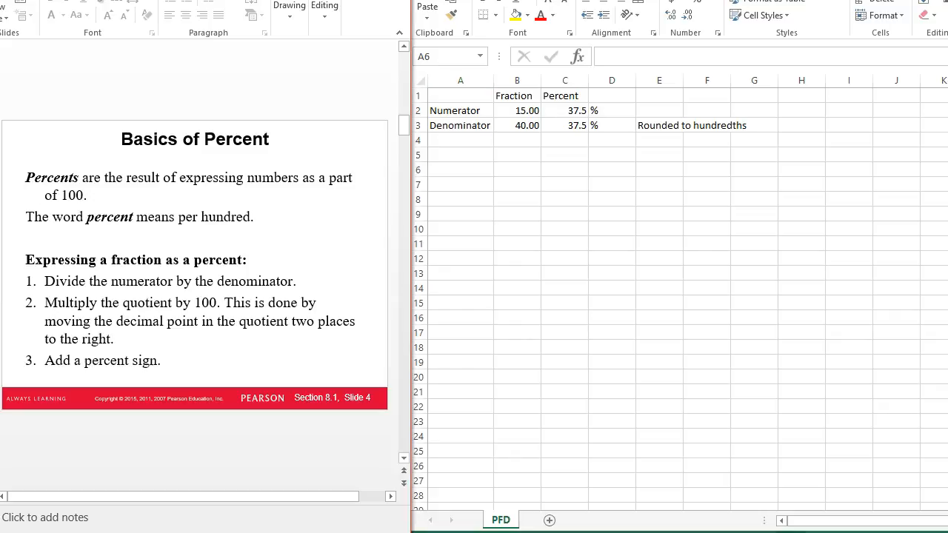
- Advance the PowerPoint presentation to slide 6, and in Excel enter the label Decimal in A6 and the value 0.05 in B6
key(Page_Down)
key(Page_Down)
click(447, 168)
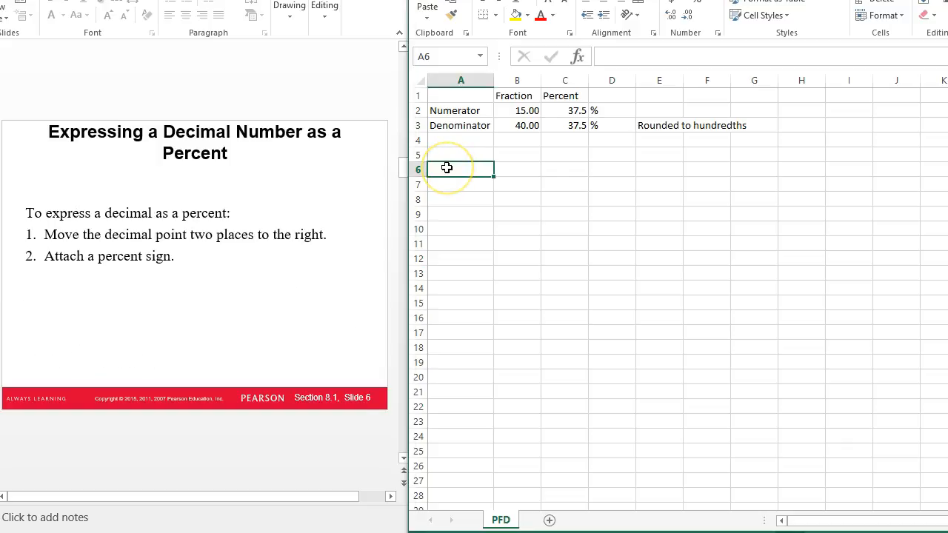
text(Decimal)
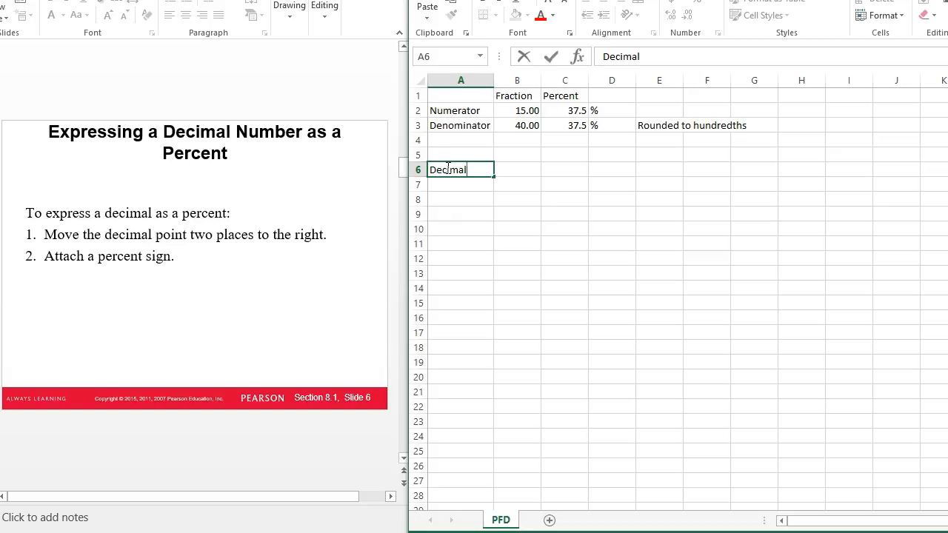
key(Return)
key(Up)
key(Right)
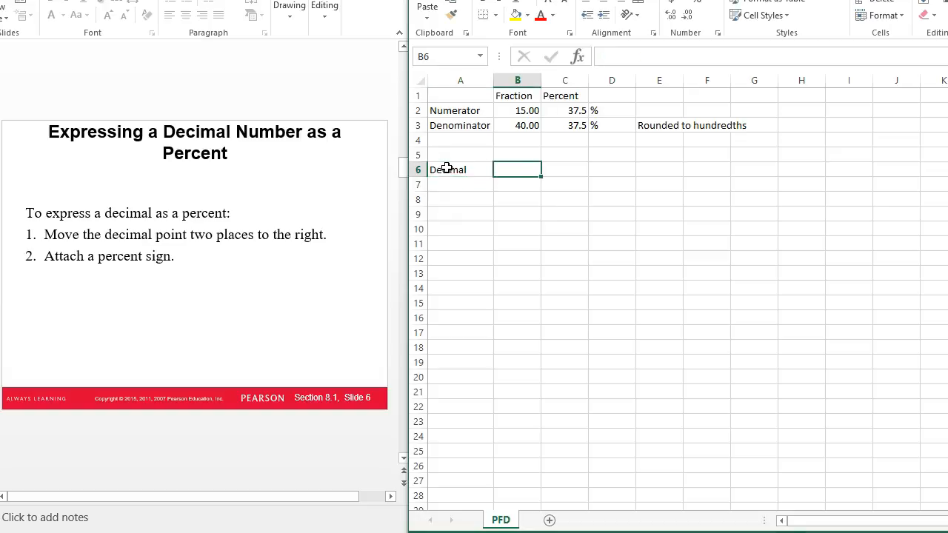
text(0.05)
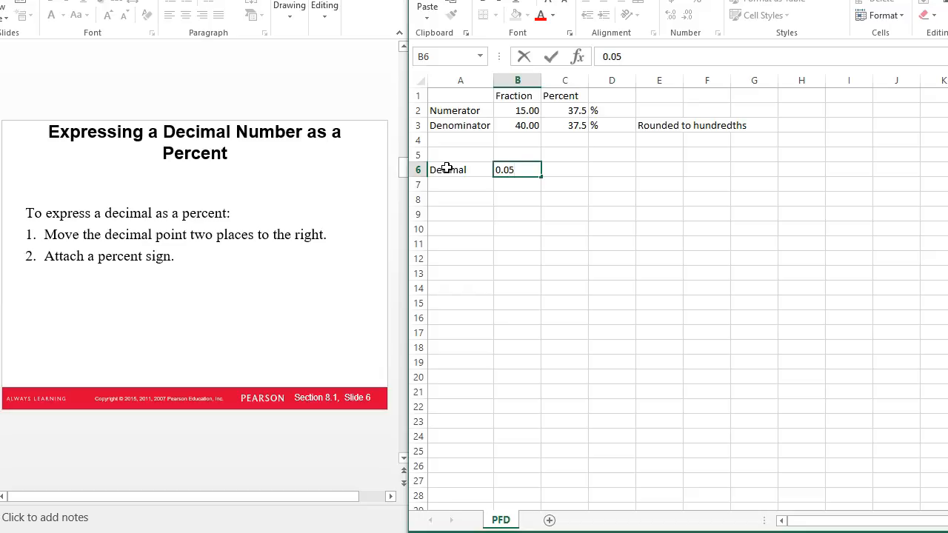
key(Tab)
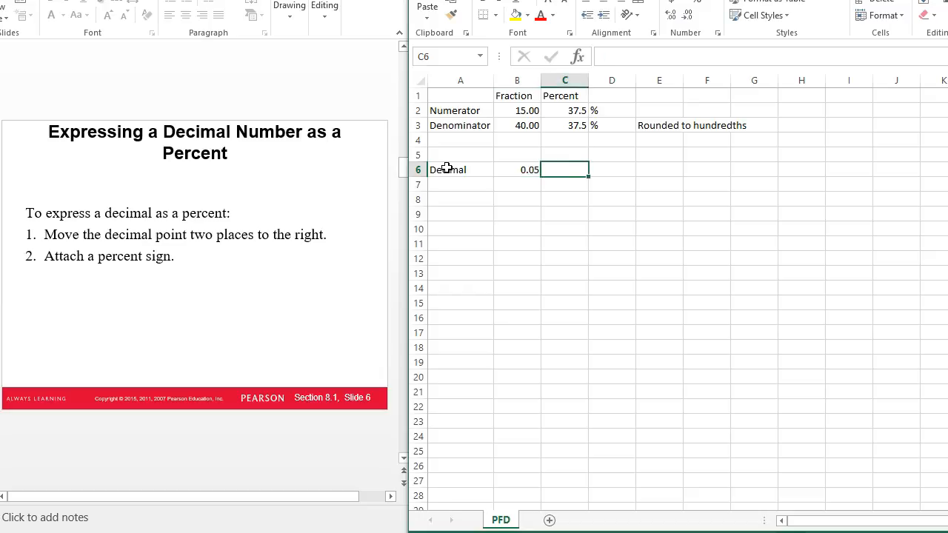
- Enter the heading Decimal in B5 and the heading Percent in C5 above the decimal row
click(521, 156)
text(Decimal)
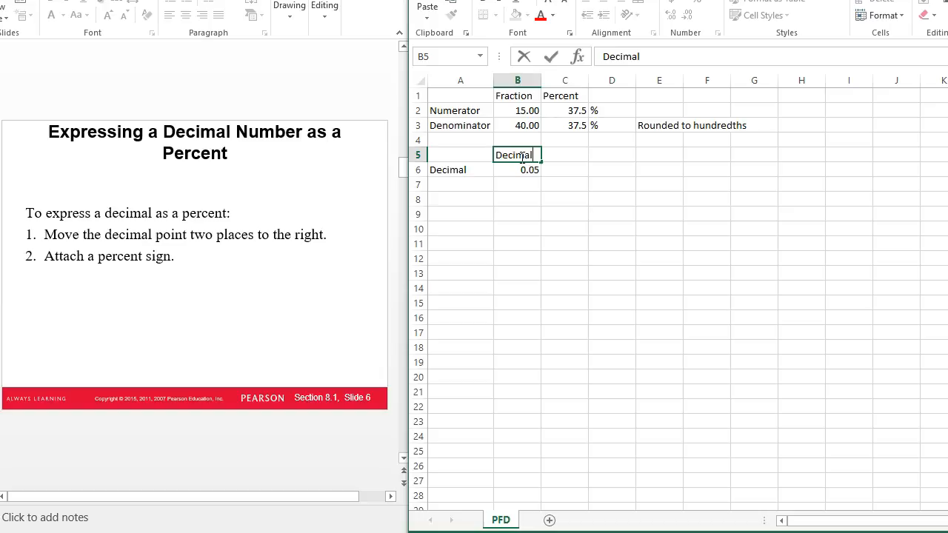
click(570, 111)
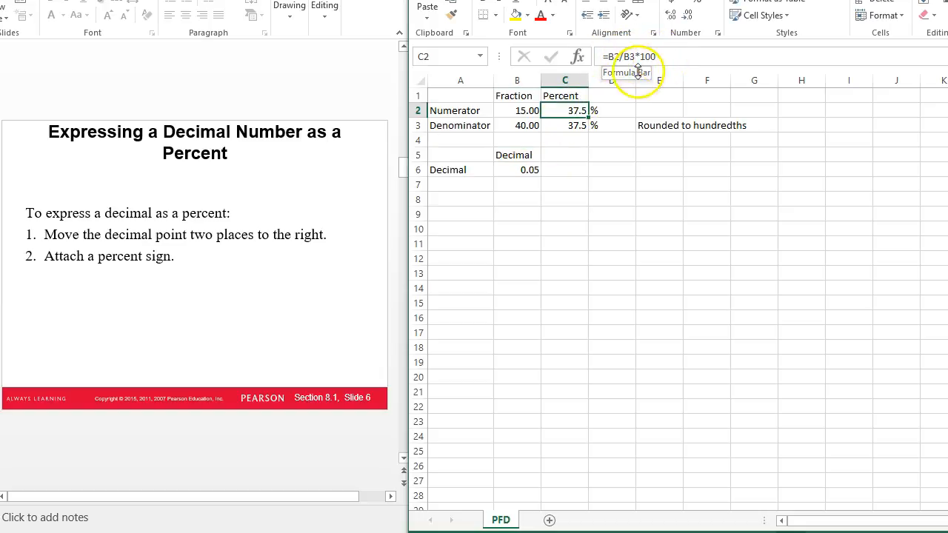
click(573, 154)
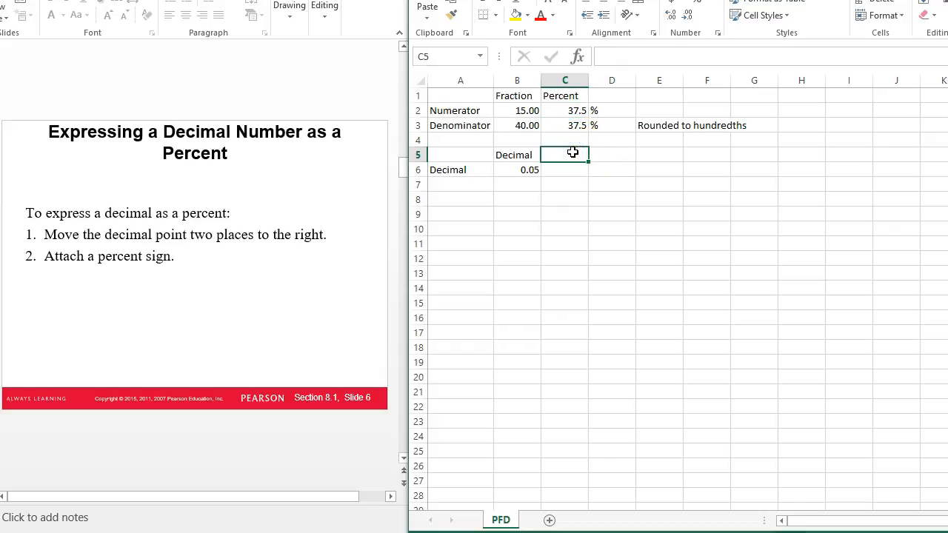
text(Perecnt)
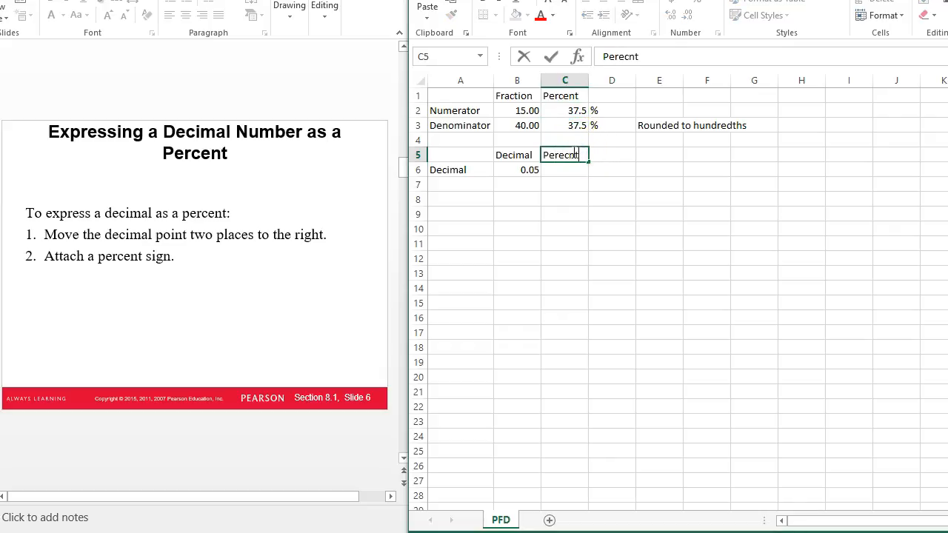
key(Return)
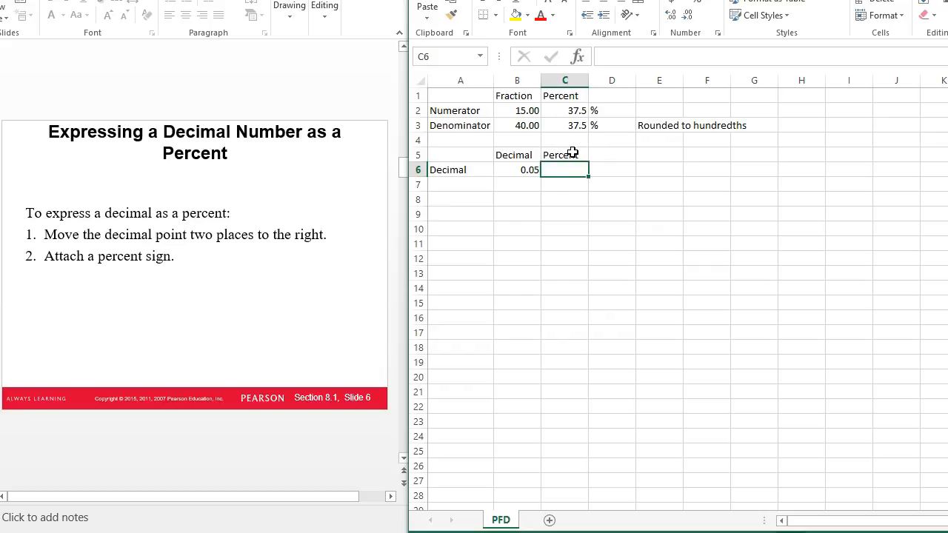
- Enter the formula =B6*100 in C6 to convert the decimal to a percent, and add a % sign in D6
text(=)
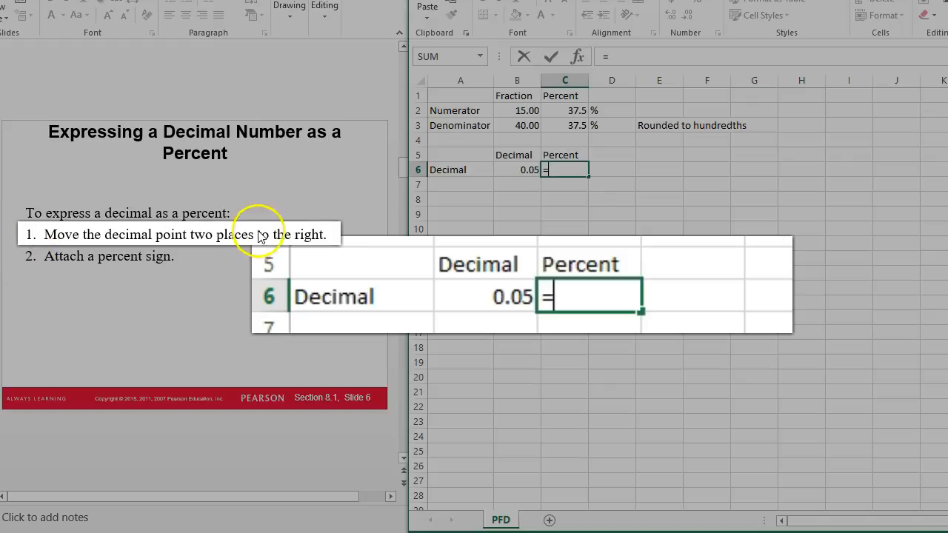
click(473, 296)
text(*)
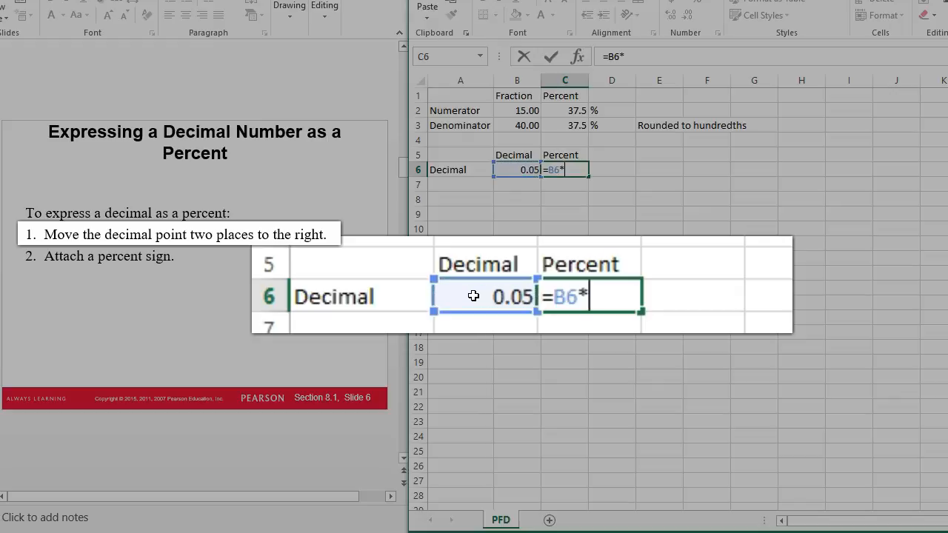
key(Return)
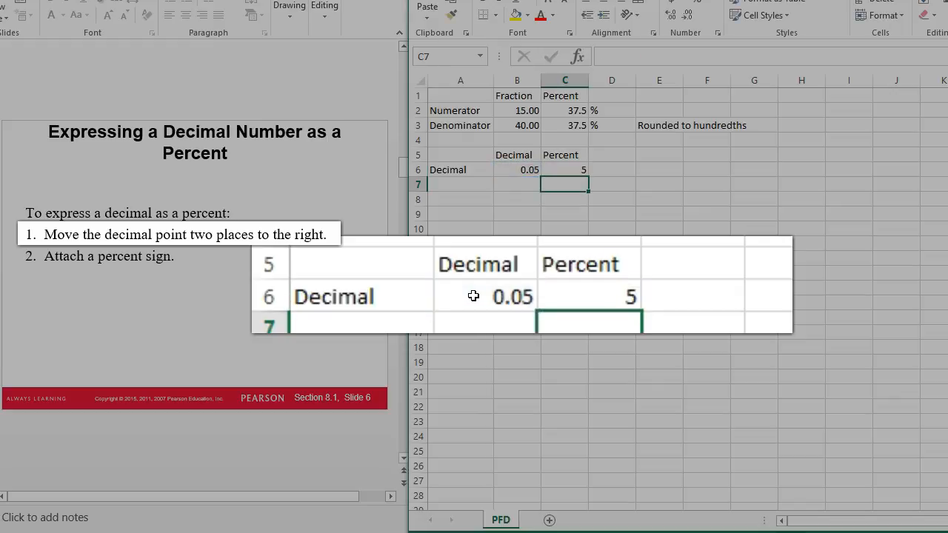
click(685, 282)
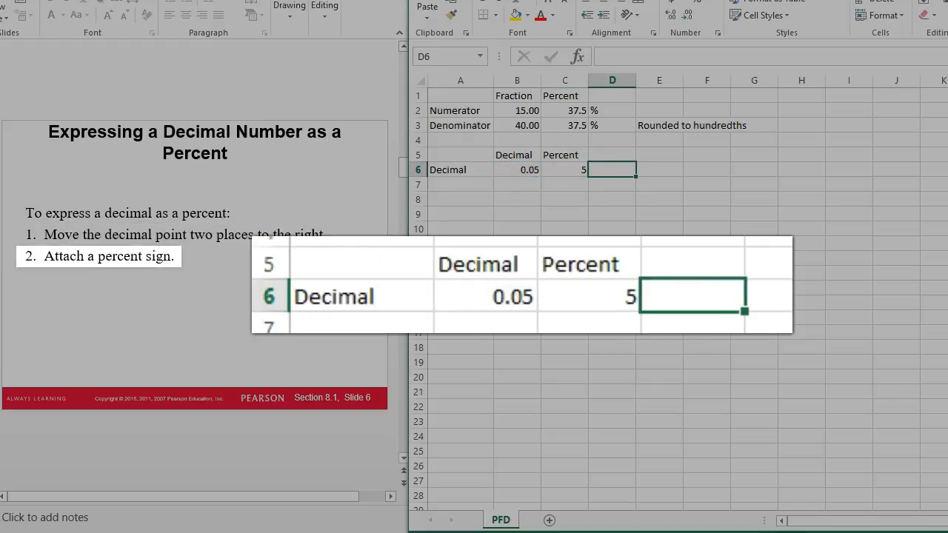
text(%)
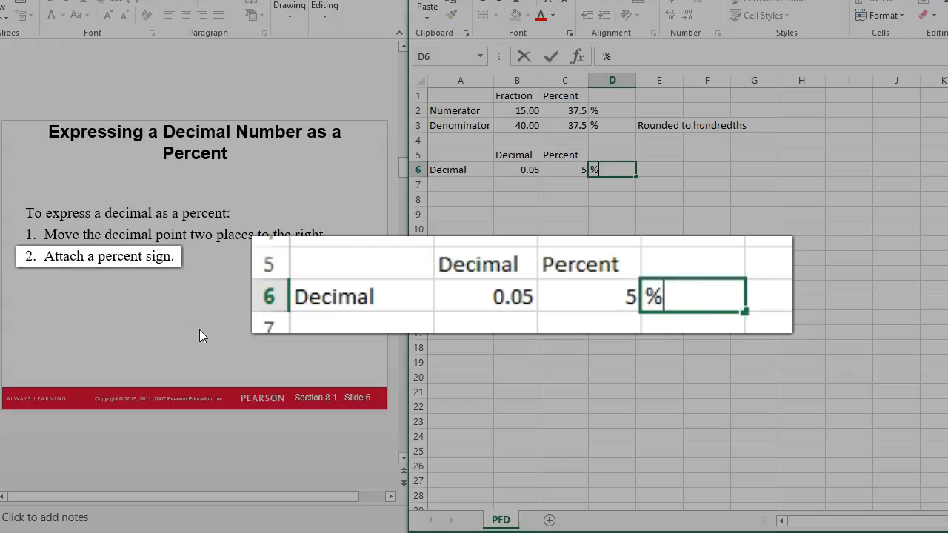
key(Return)
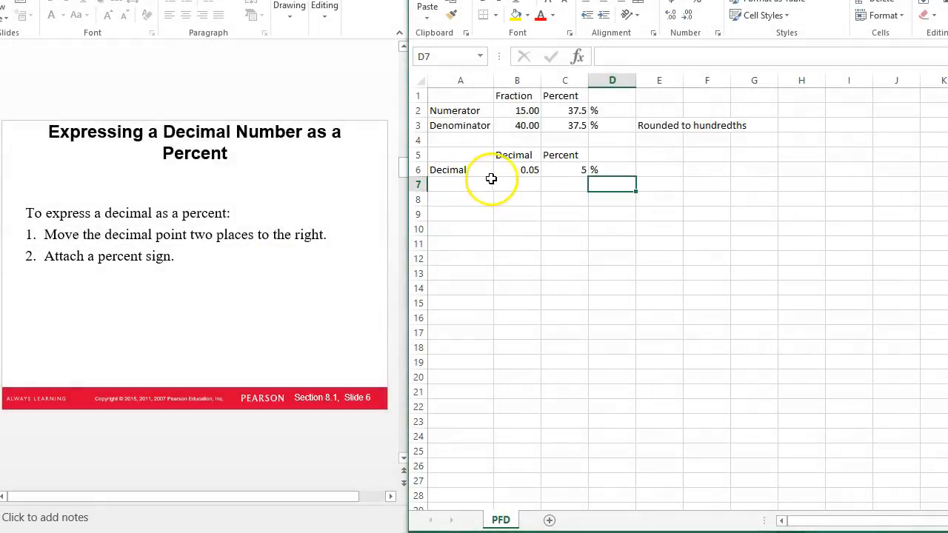
- Change the decimal in B6 to 0.274
click(501, 171)
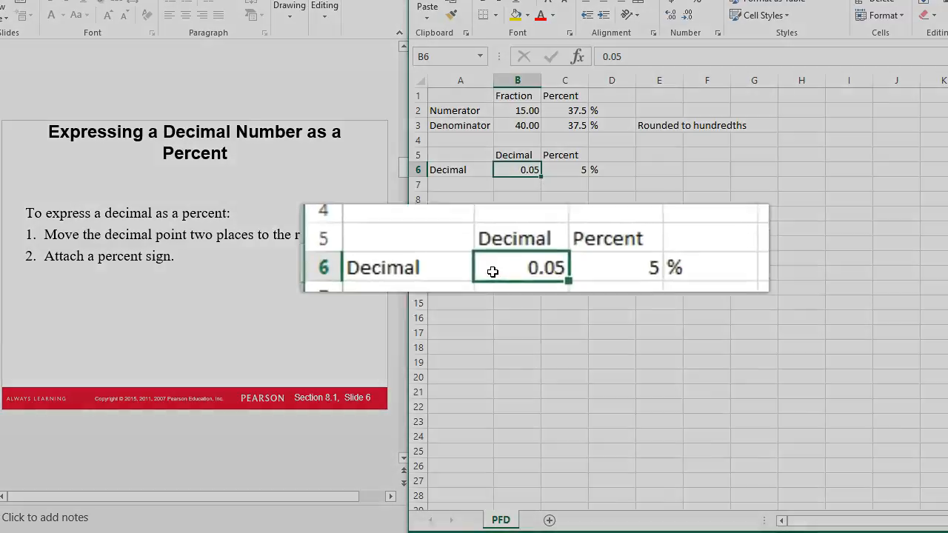
text(0.24)
key(BackSpace)
text(74)
key(Return)
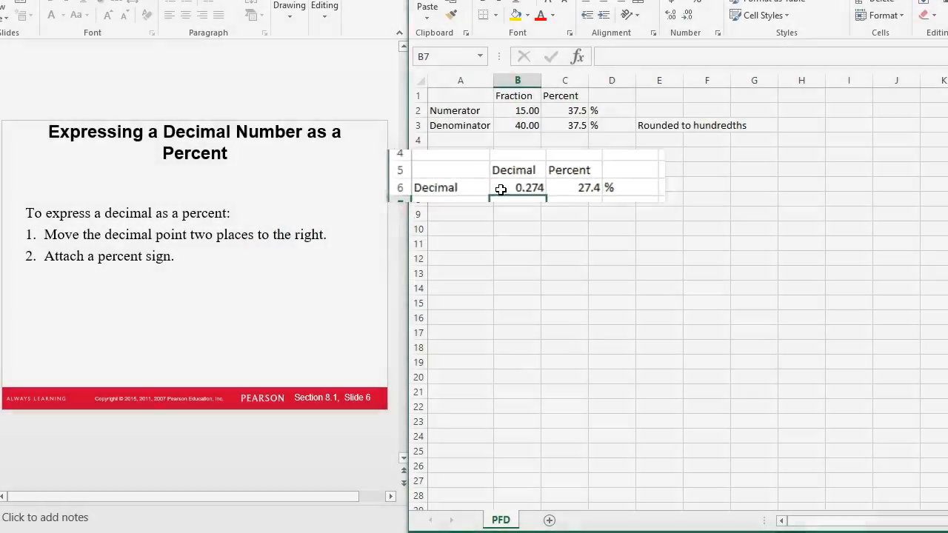
- Fill the input cells B2, B3 and B6 with yellow to mark where values are entered
click(513, 171)
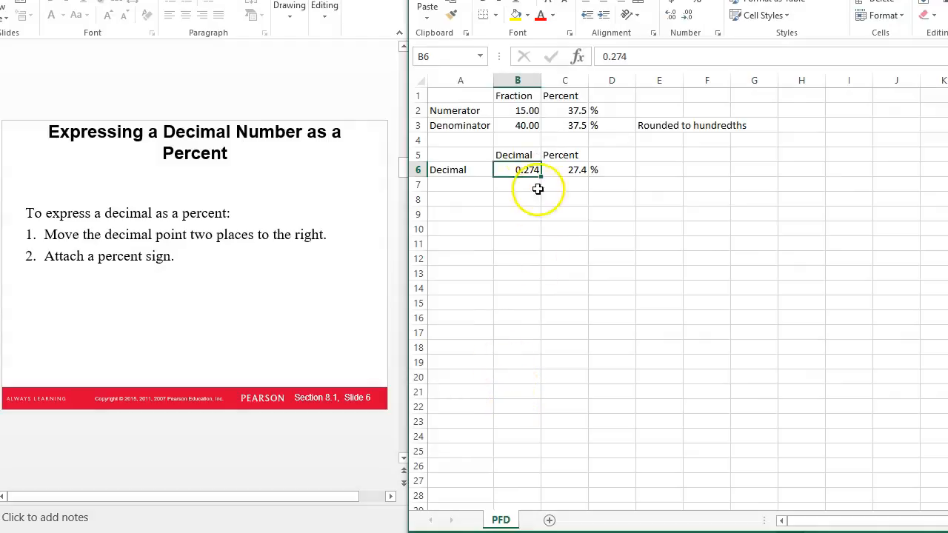
click(512, 111)
click(516, 15)
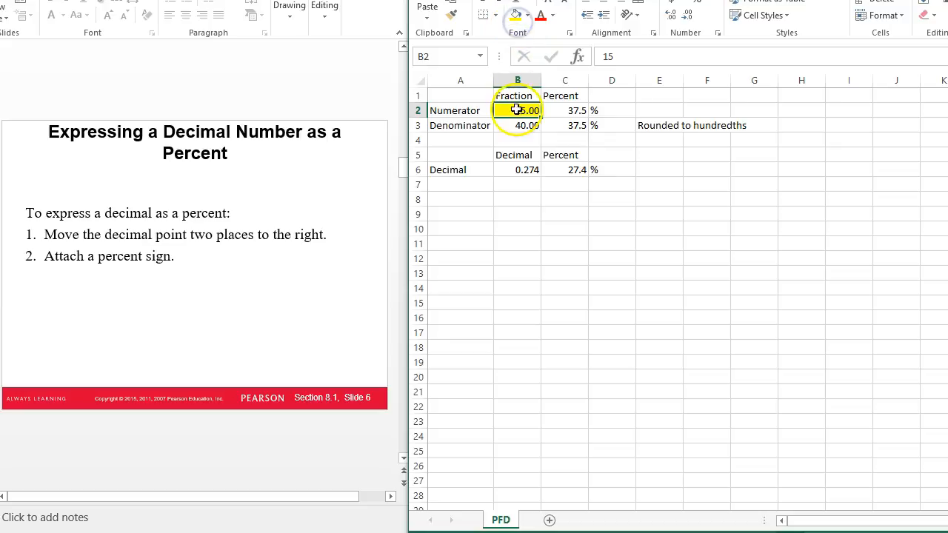
click(516, 123)
click(516, 15)
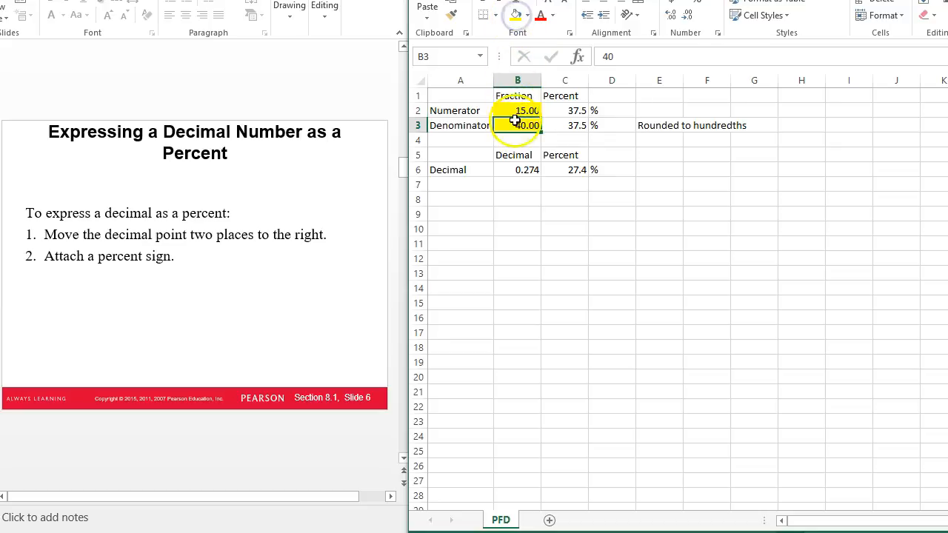
click(516, 169)
click(514, 16)
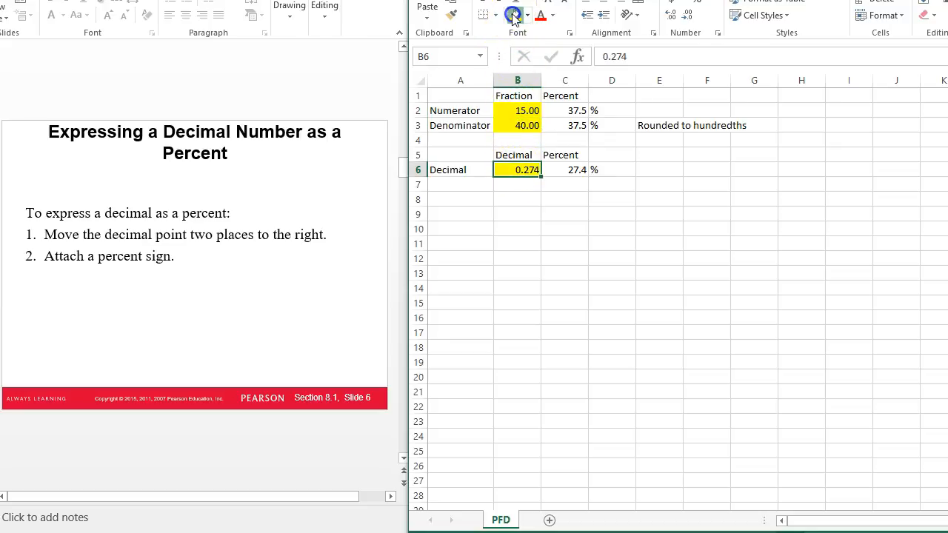
click(496, 229)
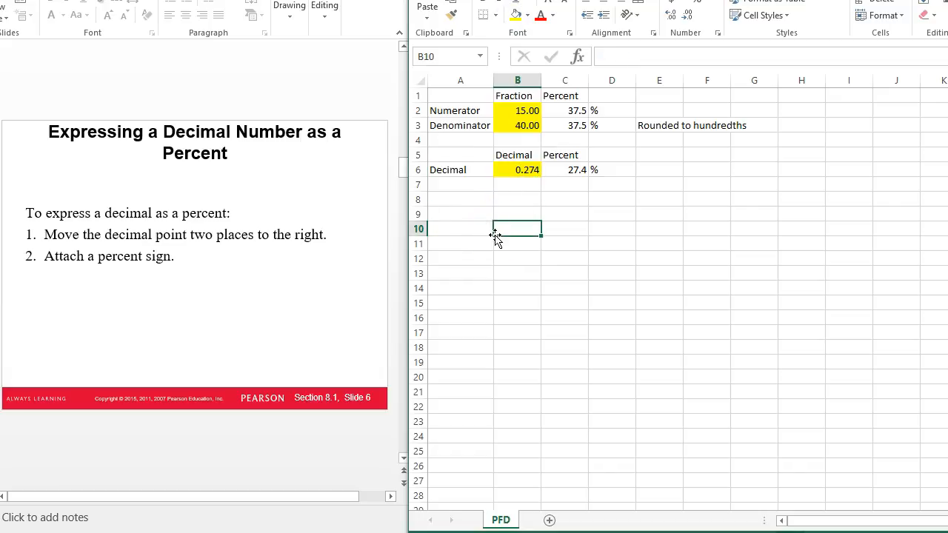
- Review the formulas behind the percent cells C2, C3 and C6
click(565, 113)
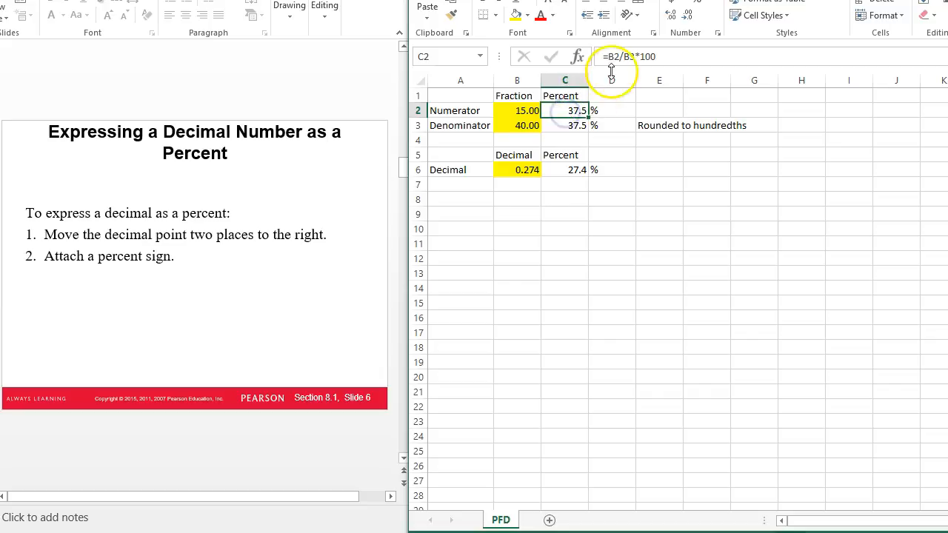
click(572, 126)
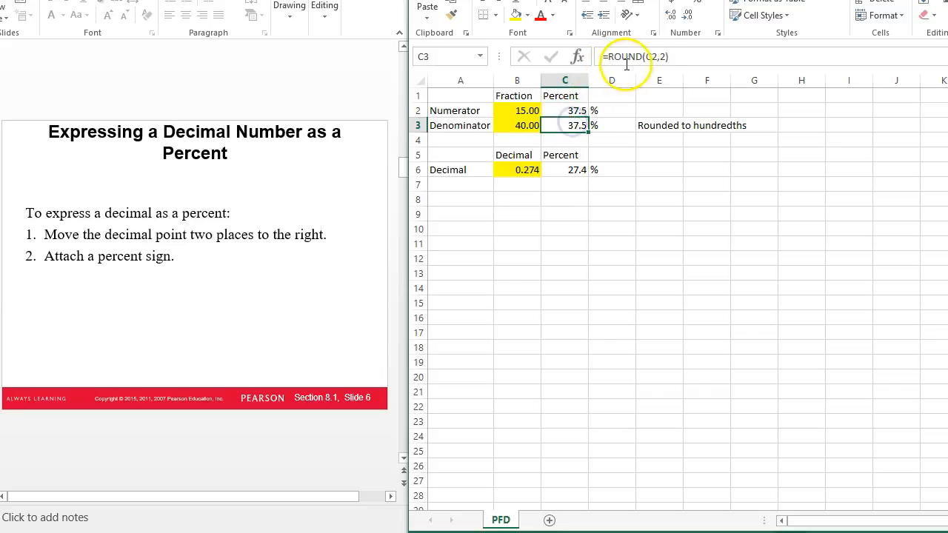
click(574, 171)
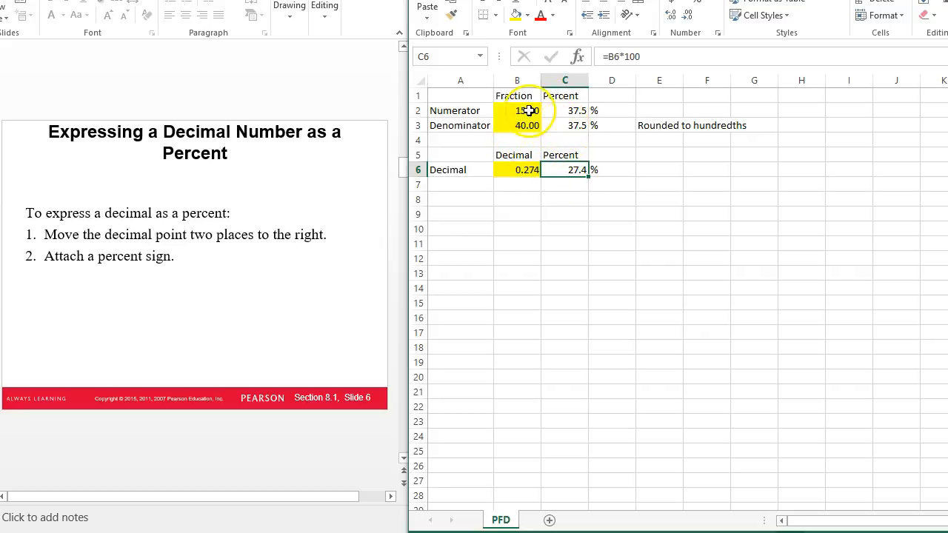
click(568, 112)
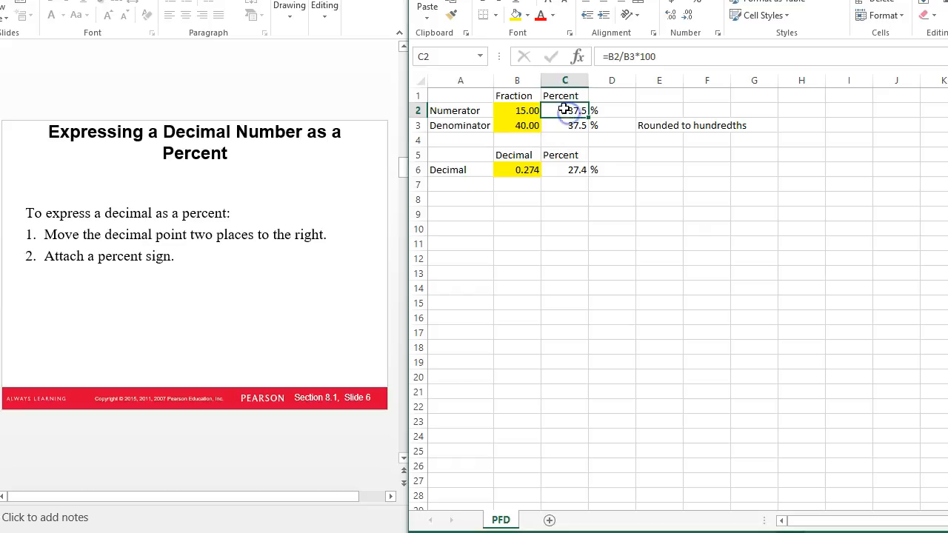
- Overwrite the formula in C6 with the value 56, and undo that change
click(564, 169)
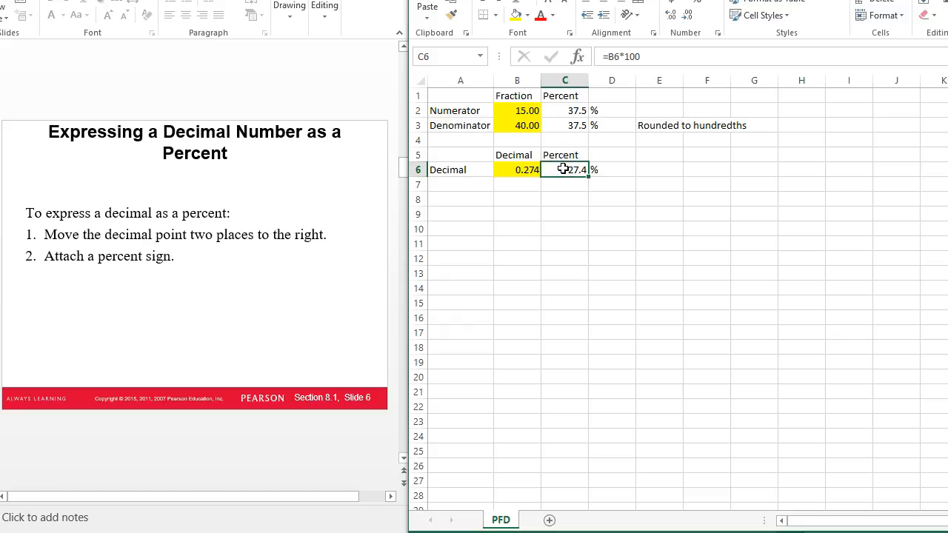
text(6)
key(Return)
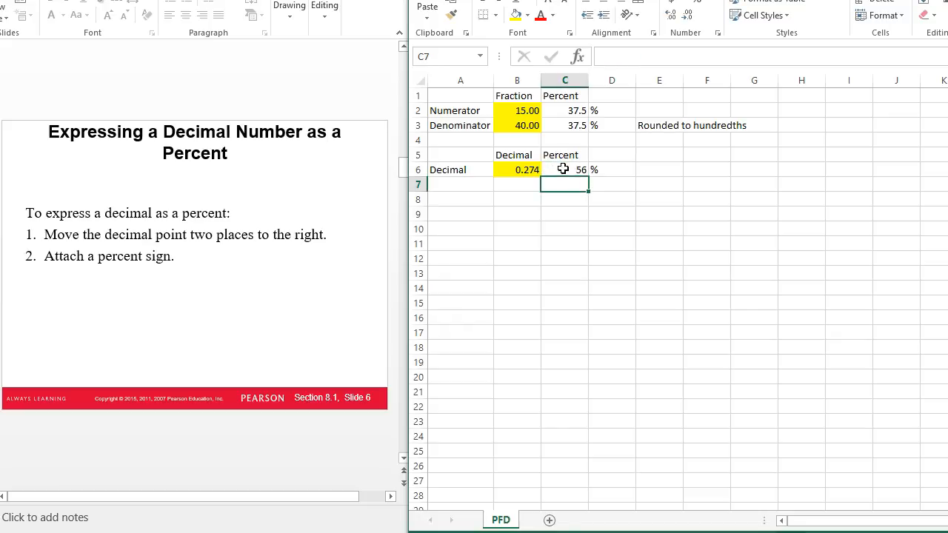
click(563, 168)
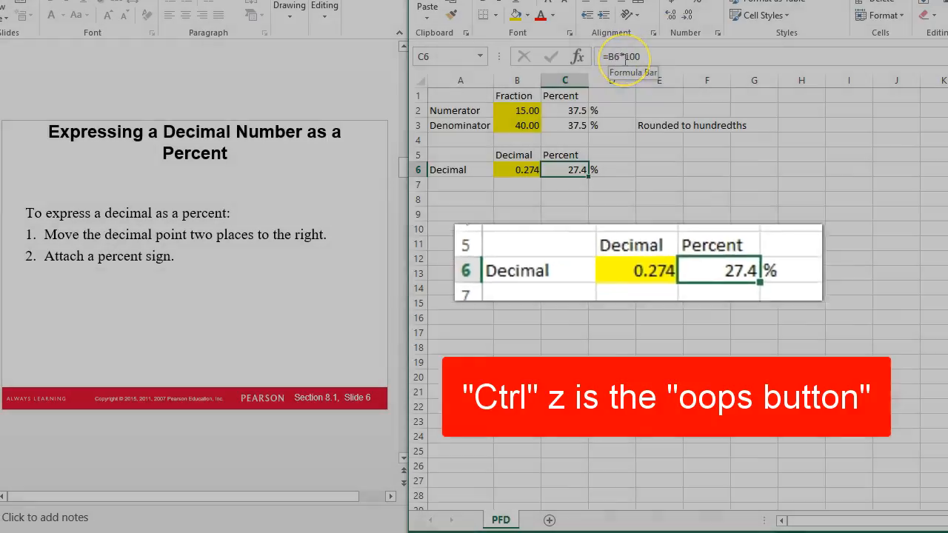
key(Return)
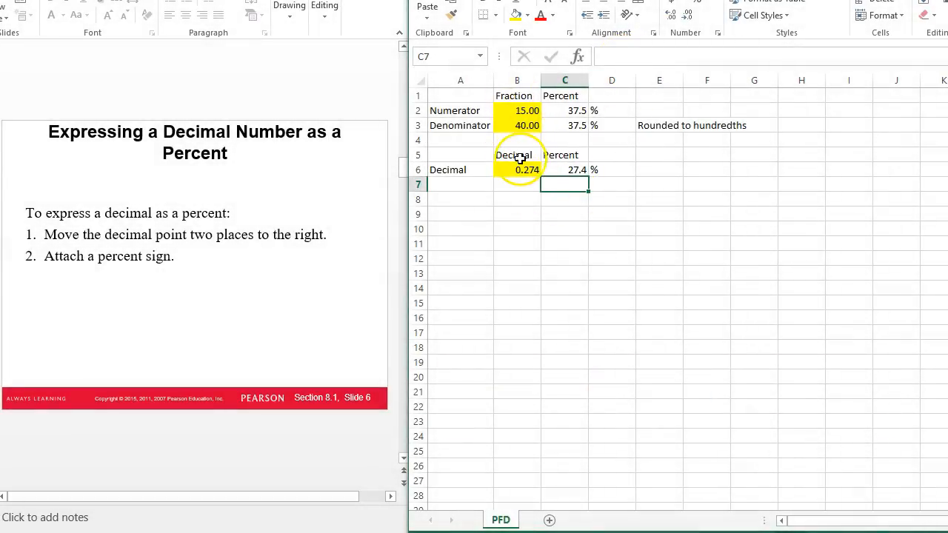
- Advance the PowerPoint presentation to slide 8, and in Excel enter the label Percent in A8 and move to B8
click(450, 202)
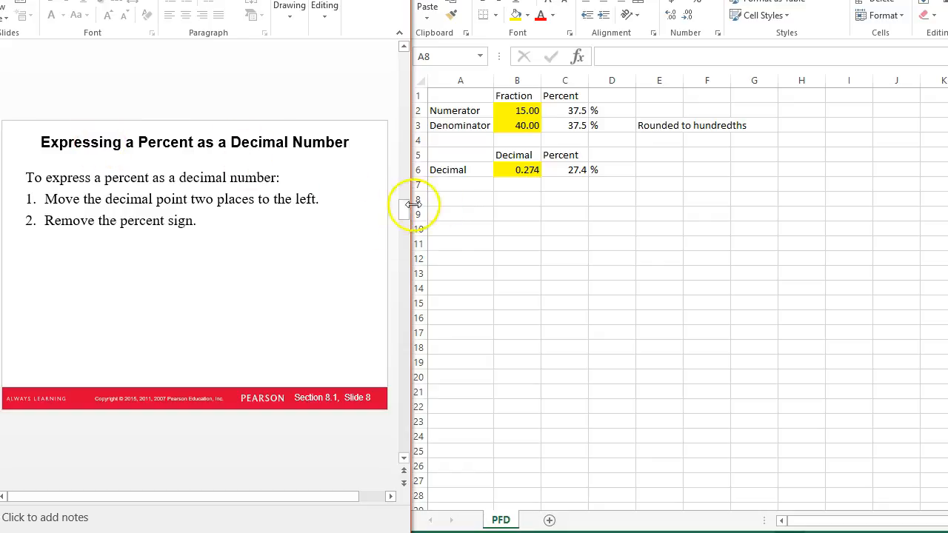
click(446, 203)
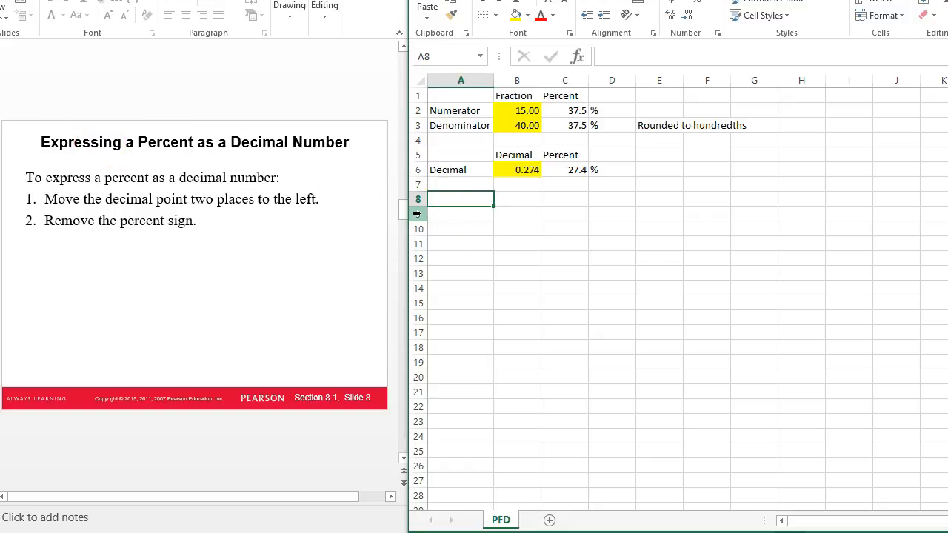
text(Percent)
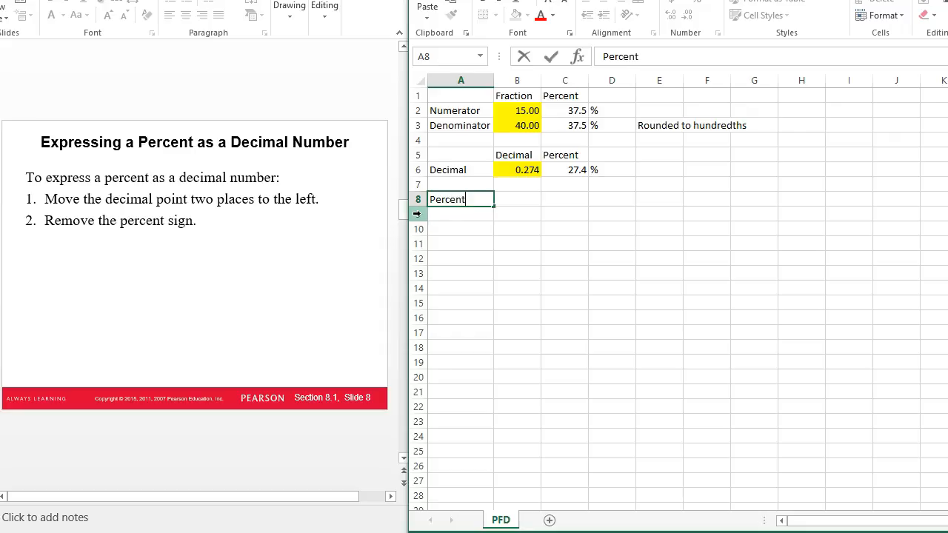
key(Tab)
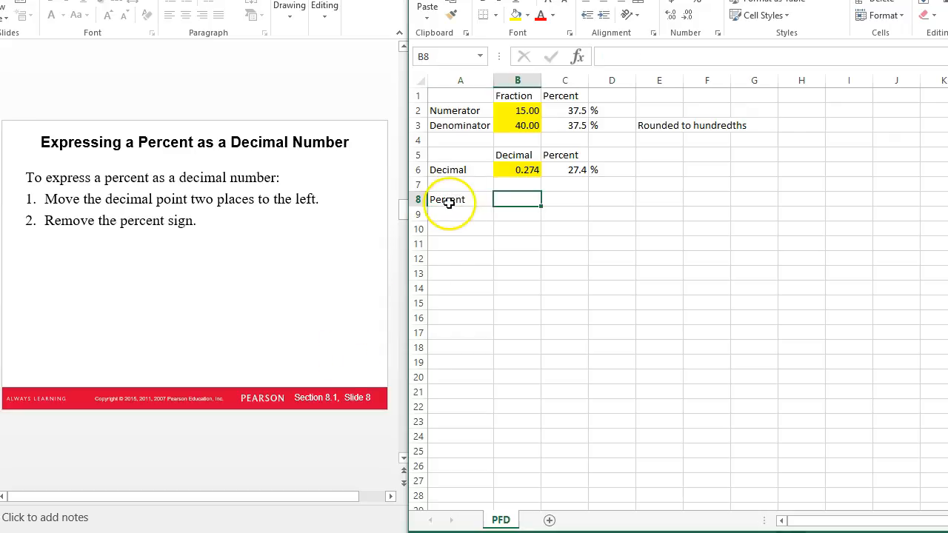
- Move the label Percent from A8 to A9
right_click(449, 202)
click(477, 213)
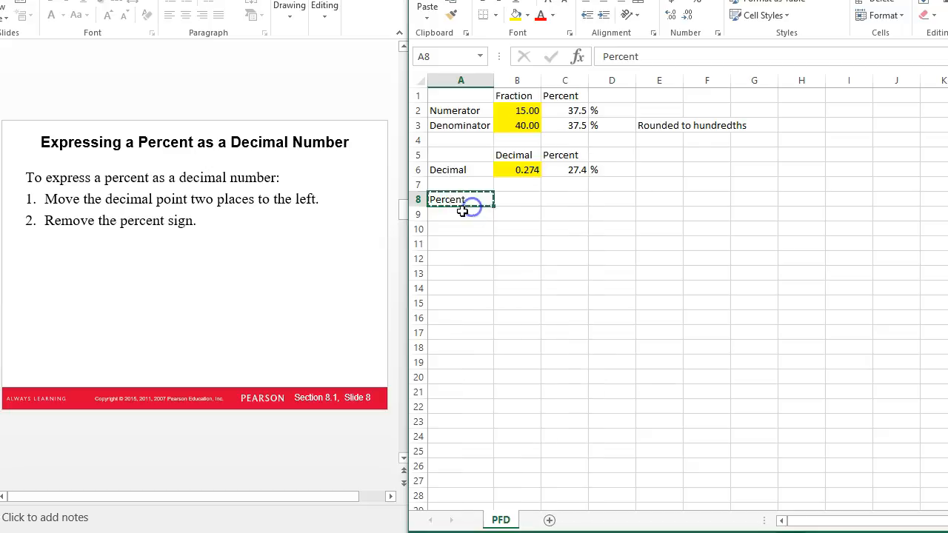
click(457, 214)
key(ctrl+v)
click(469, 240)
- Enter the column headings Percent in B8 and Decimal in C8
click(502, 202)
text(Pe)
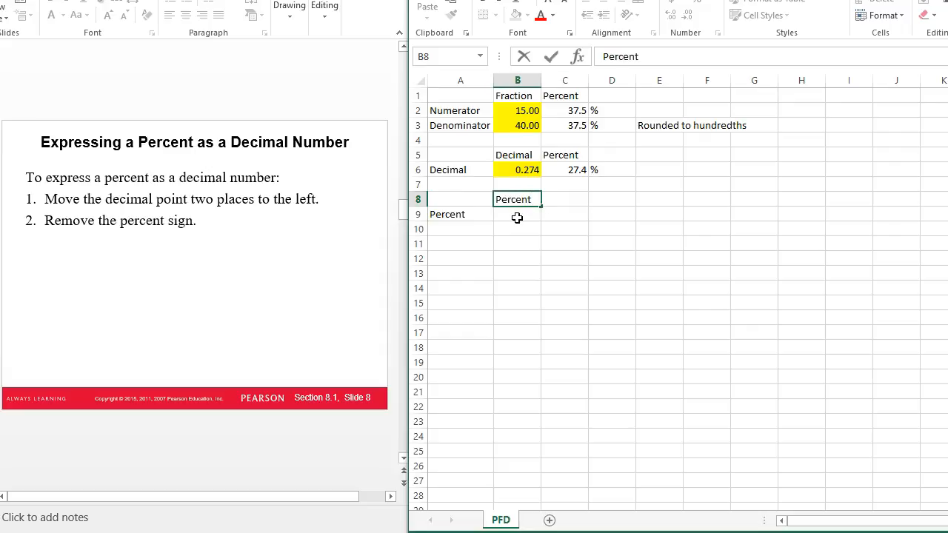
key(Tab)
text(D)
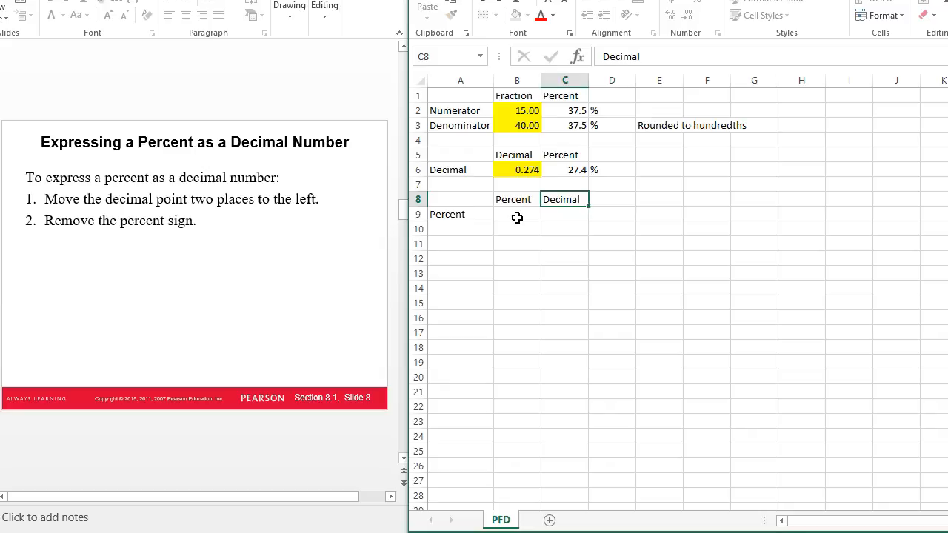
- Enter the sample percent value 55 in B9
click(517, 218)
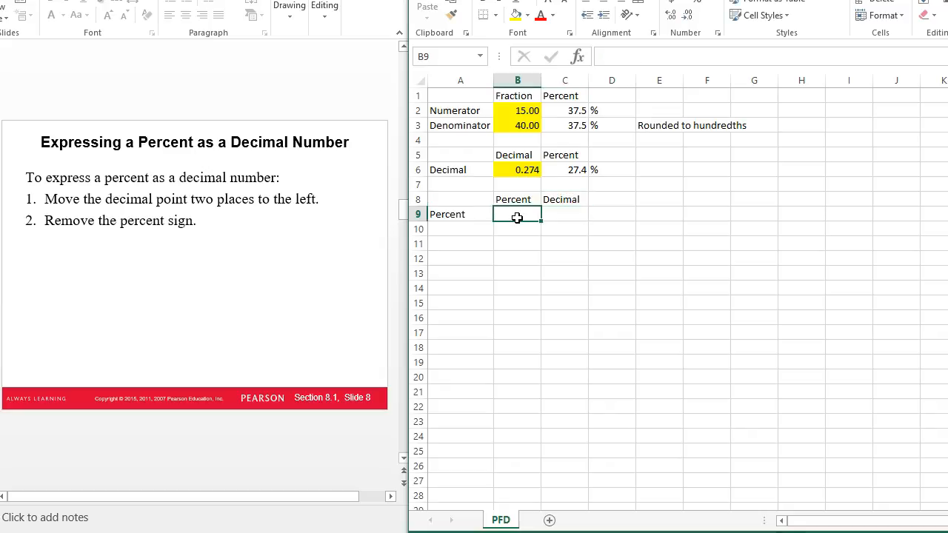
text(55)
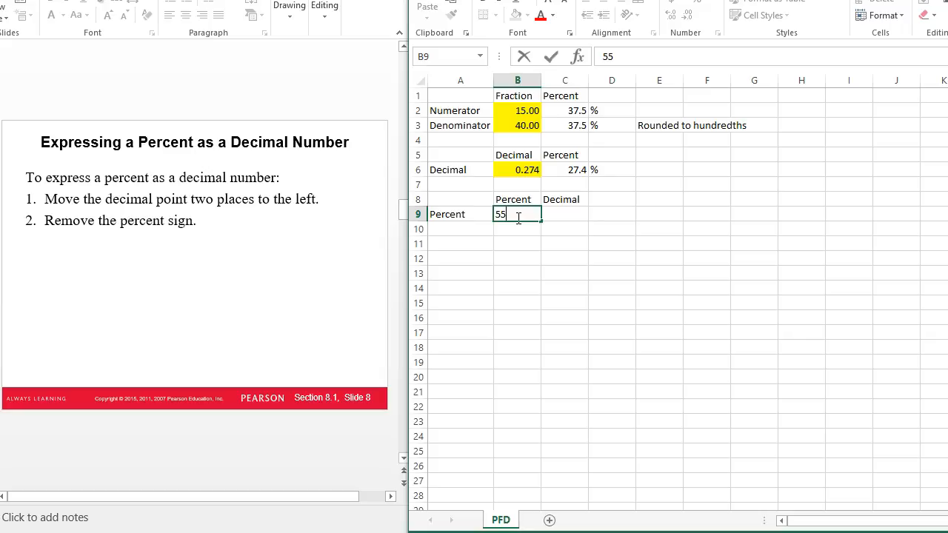
key(Return)
- Enter the formula =B9/100 in C9 to convert the percent to a decimal
click(516, 218)
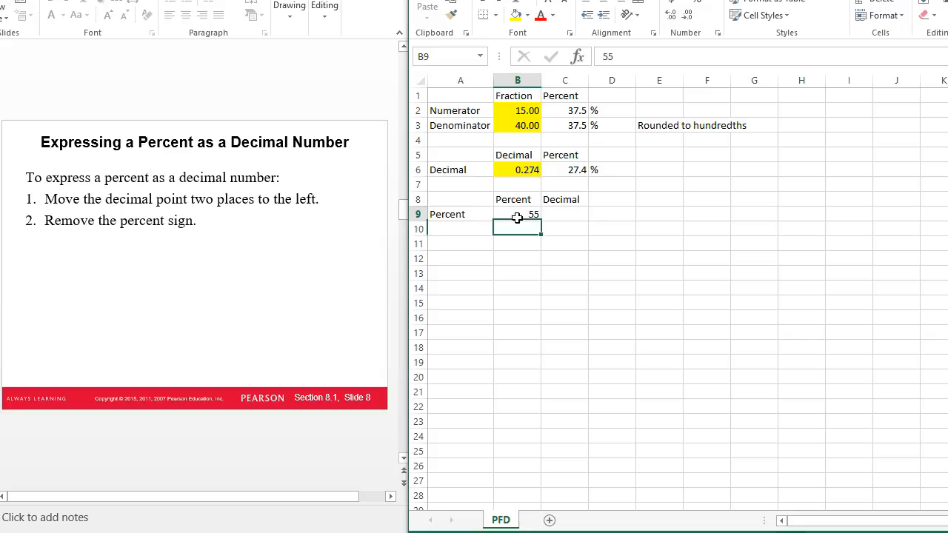
key(Right)
text(=)
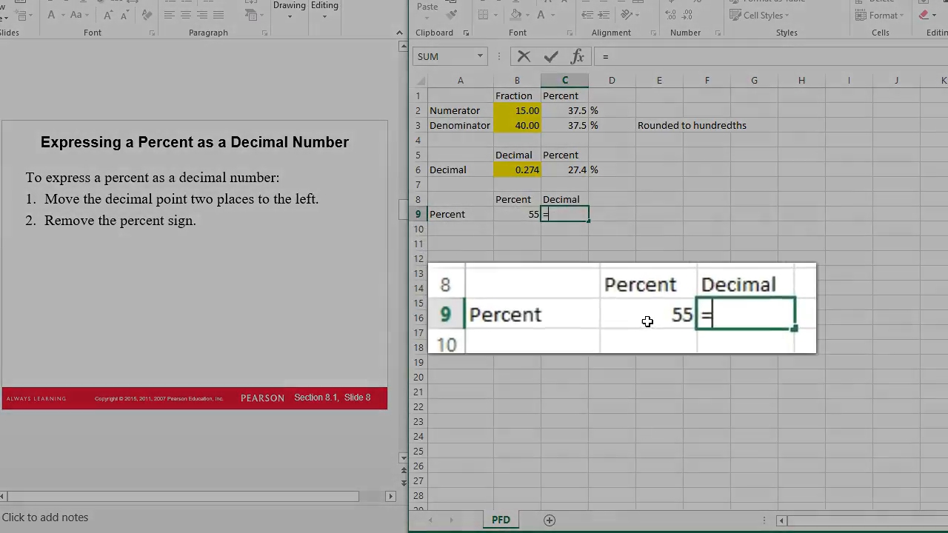
click(517, 217)
text(/)
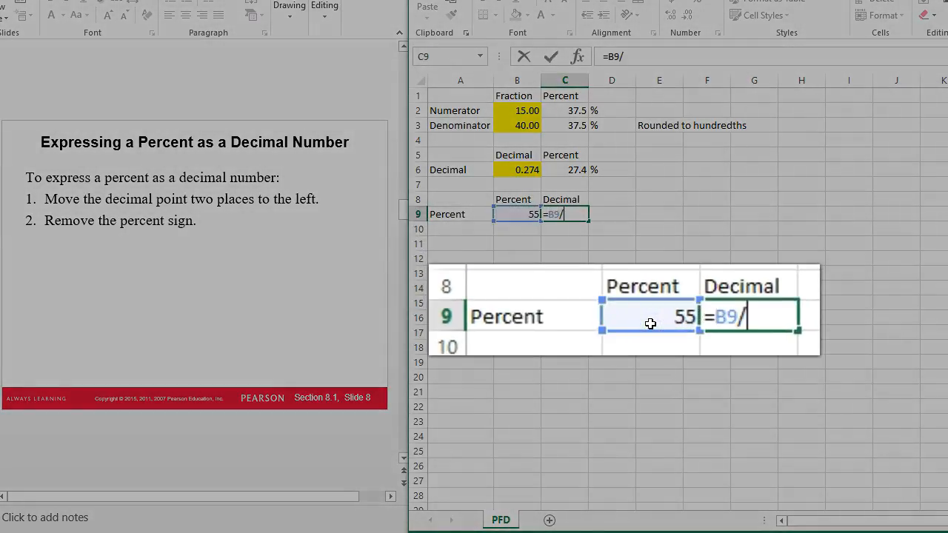
text(100)
key(Return)
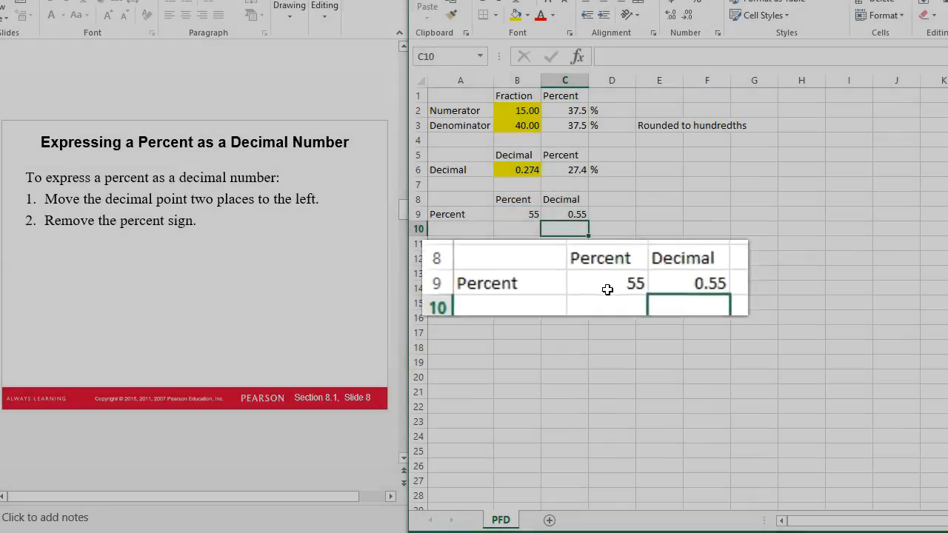
- Test the percent-to-decimal conversion by setting B9 to 45.67 and then to 5.95
click(518, 216)
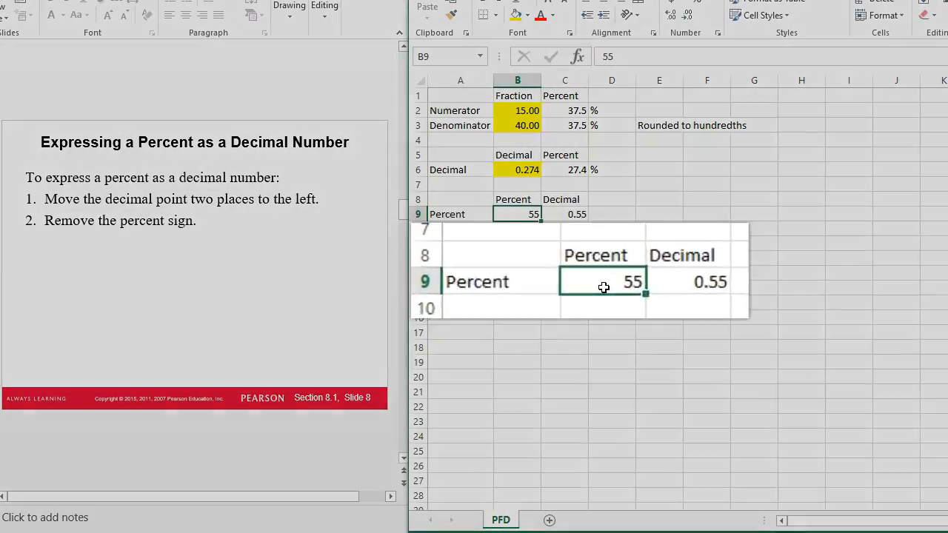
text(45.67)
key(Return)
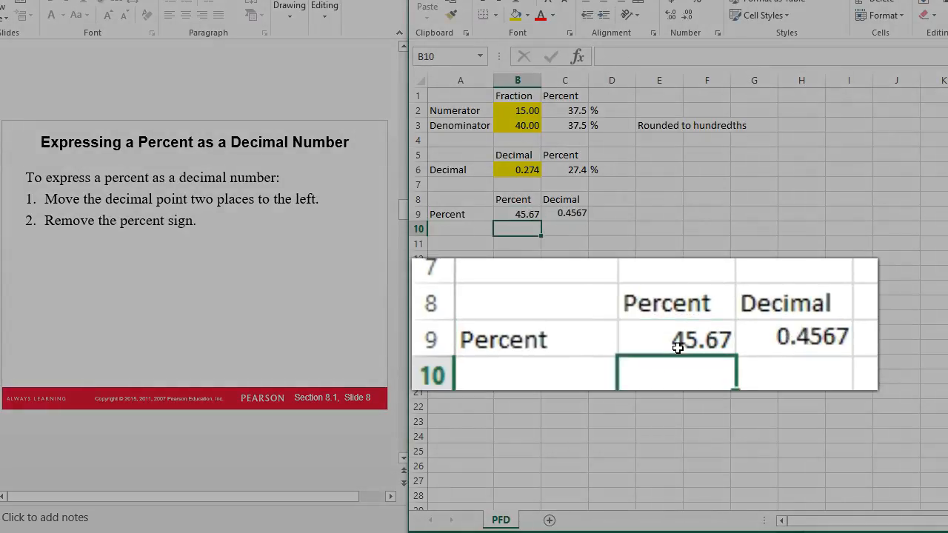
click(678, 348)
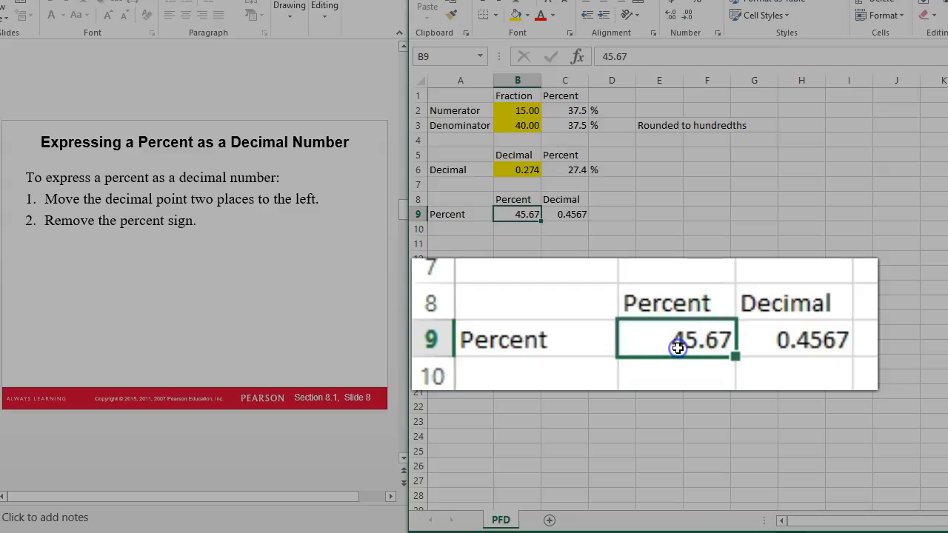
text(5.95)
key(Return)
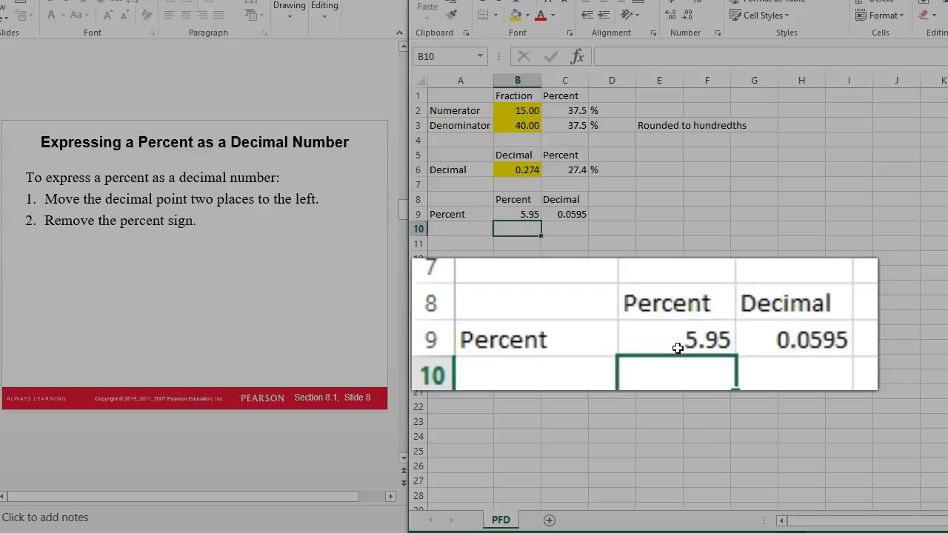
- Fill the percent input cell B9 with yellow
click(548, 346)
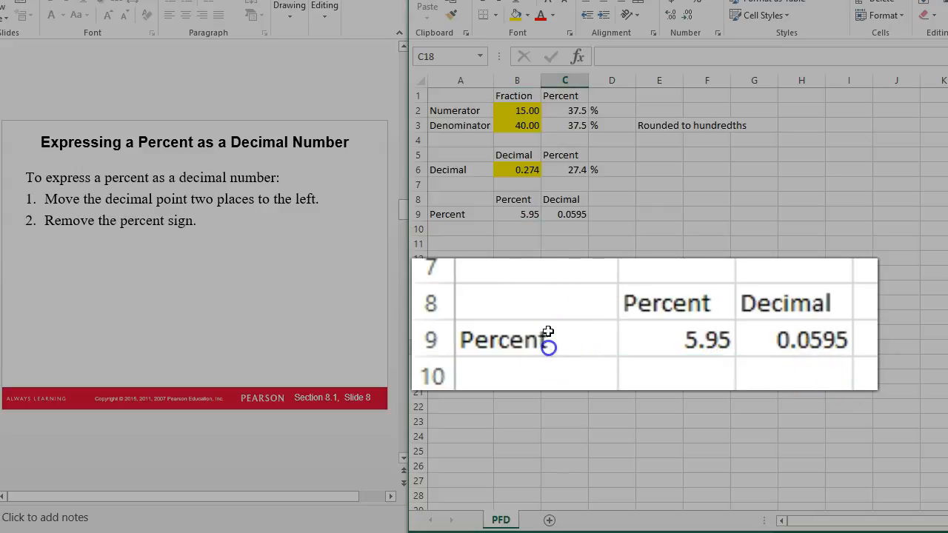
click(685, 345)
click(512, 13)
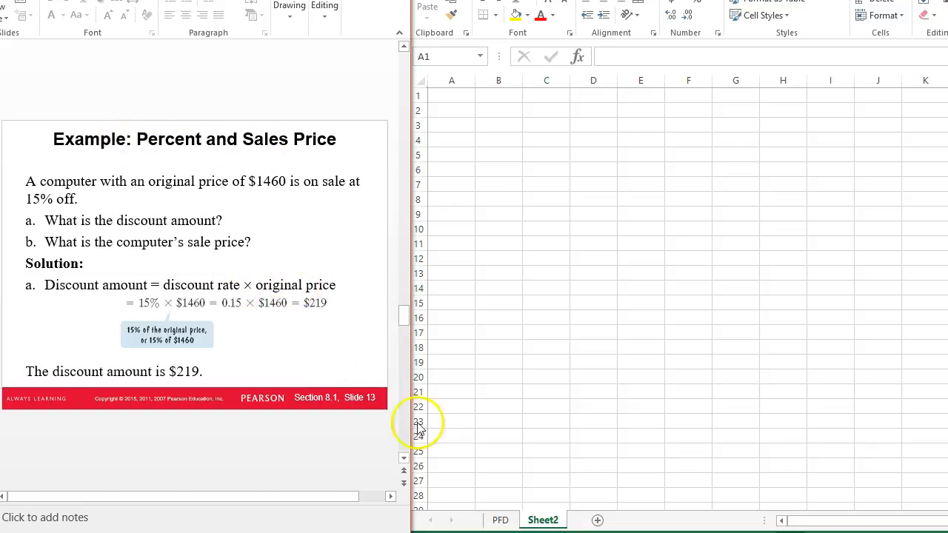
- Rename the worksheet Sheet2 as Discounts
click(542, 521)
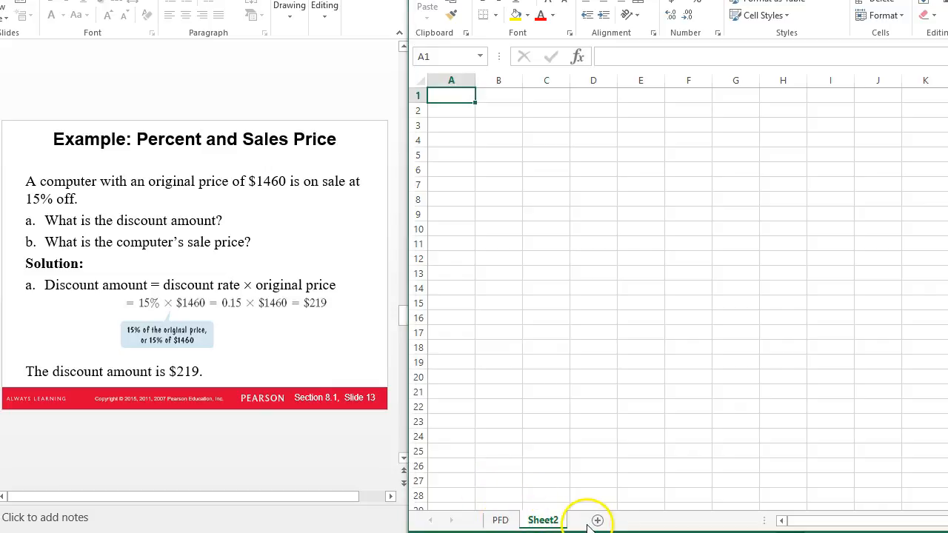
double_click(540, 521)
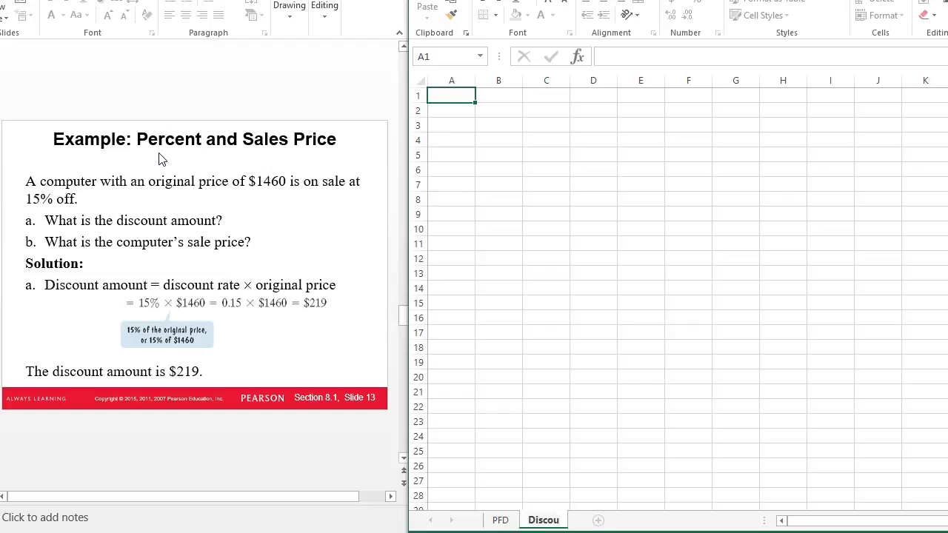
click(619, 171)
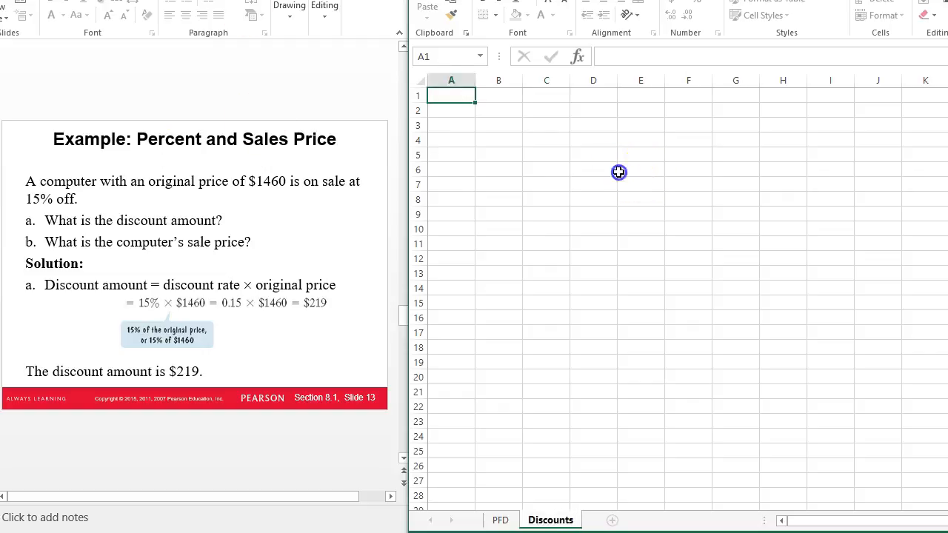
- Enter the heading Original Price in A1 of the Discounts sheet and fit column A's width to it
click(447, 99)
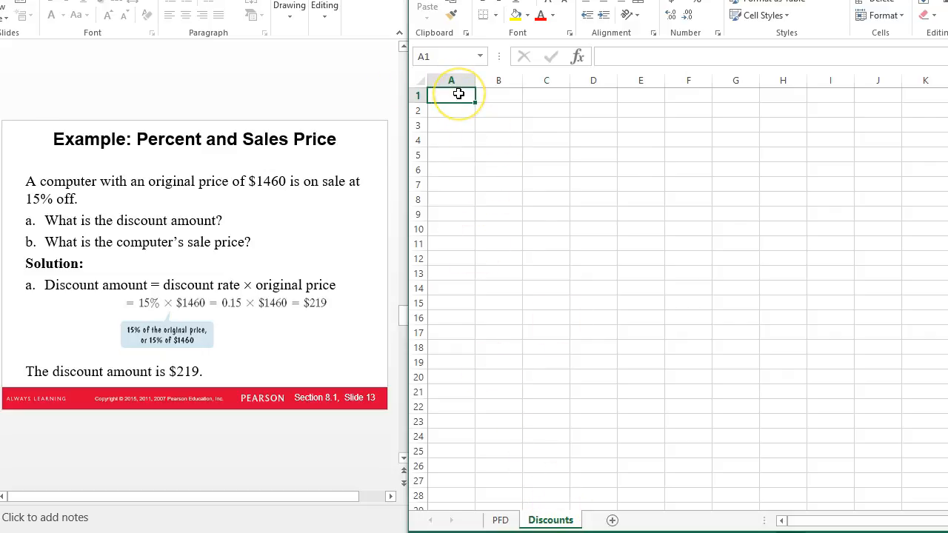
text(Original Price)
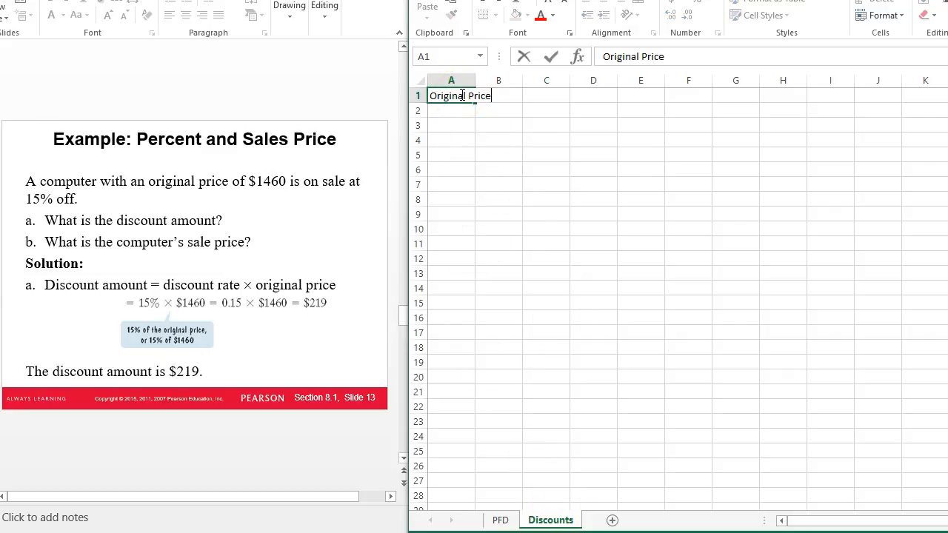
key(Return)
click(466, 96)
key(Return)
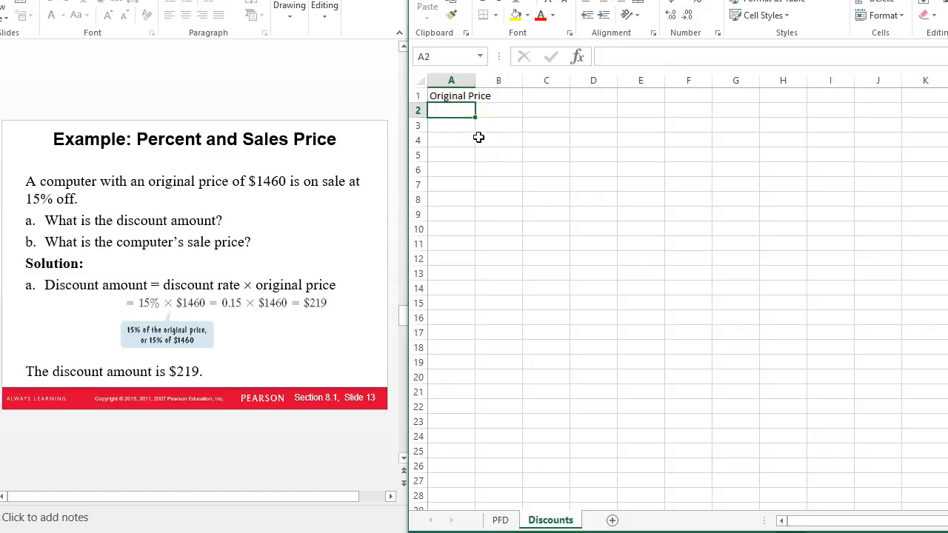
double_click(476, 79)
click(491, 142)
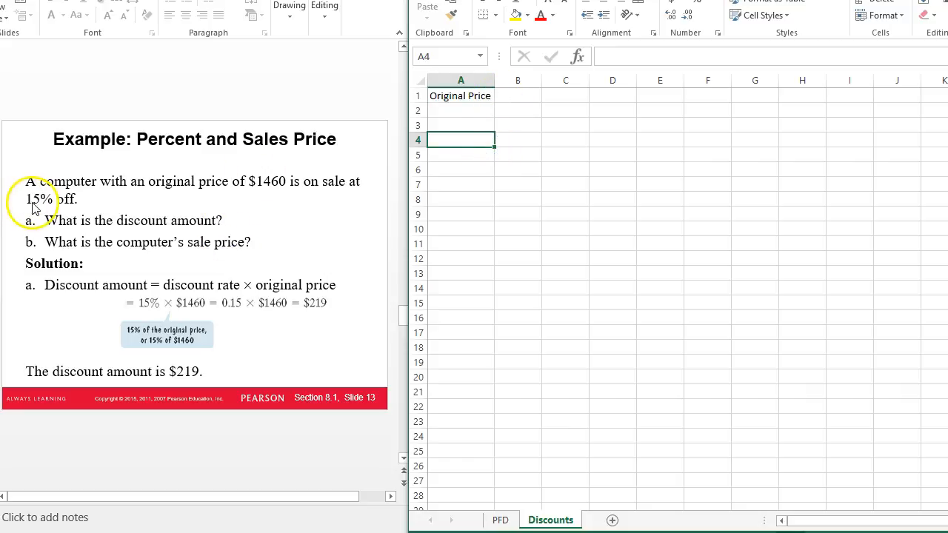
- Enter the heading Discount Rate in B1 and fit column B's width to it
click(505, 96)
text(Discount Rate)
key(Return)
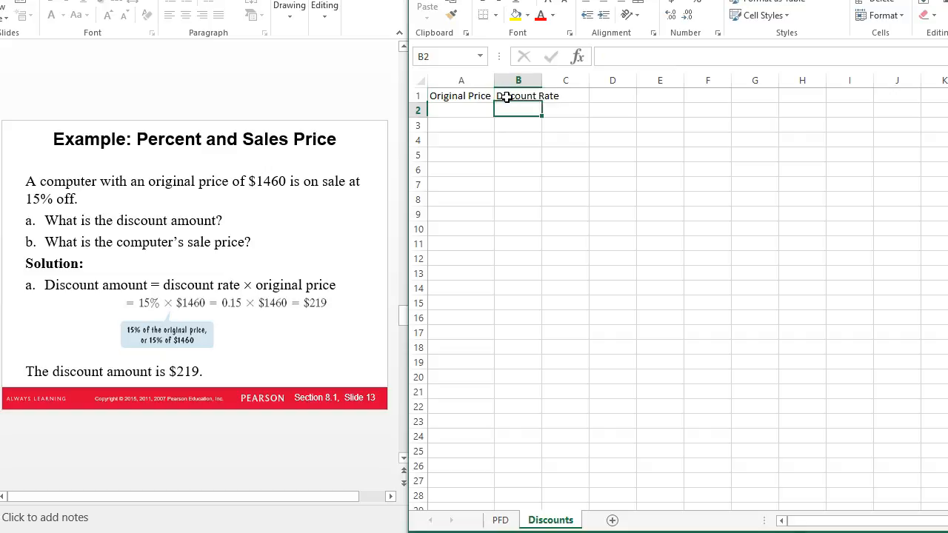
double_click(541, 80)
click(557, 154)
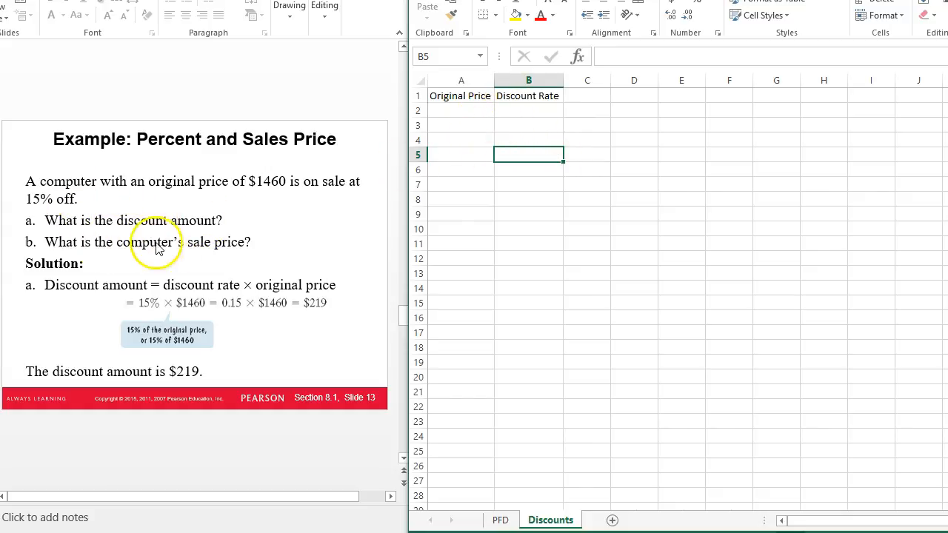
- Enter the label Discount in A6
click(449, 152)
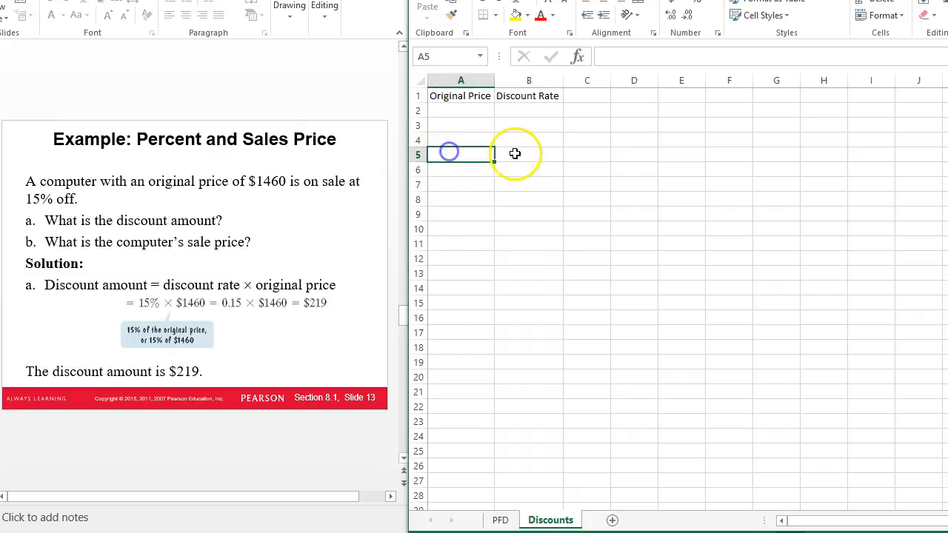
click(451, 168)
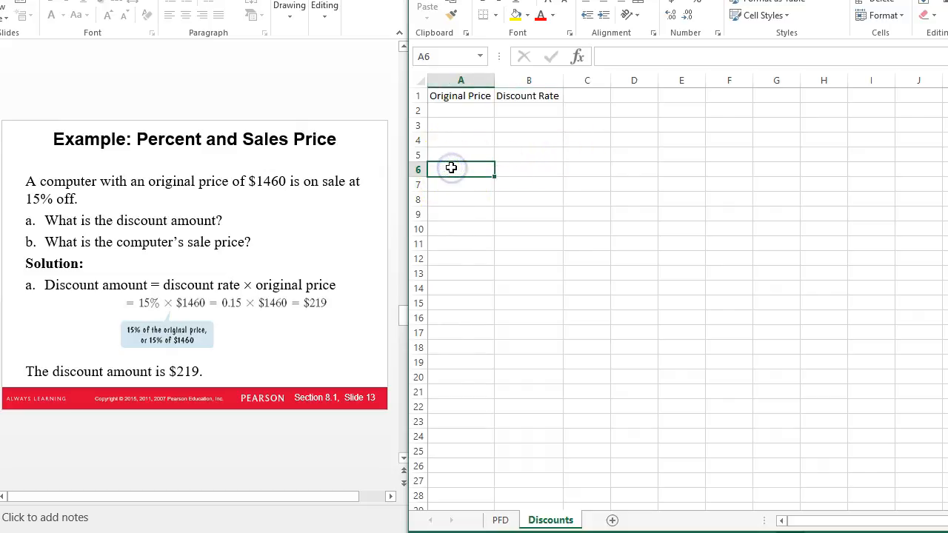
text(Discoun)
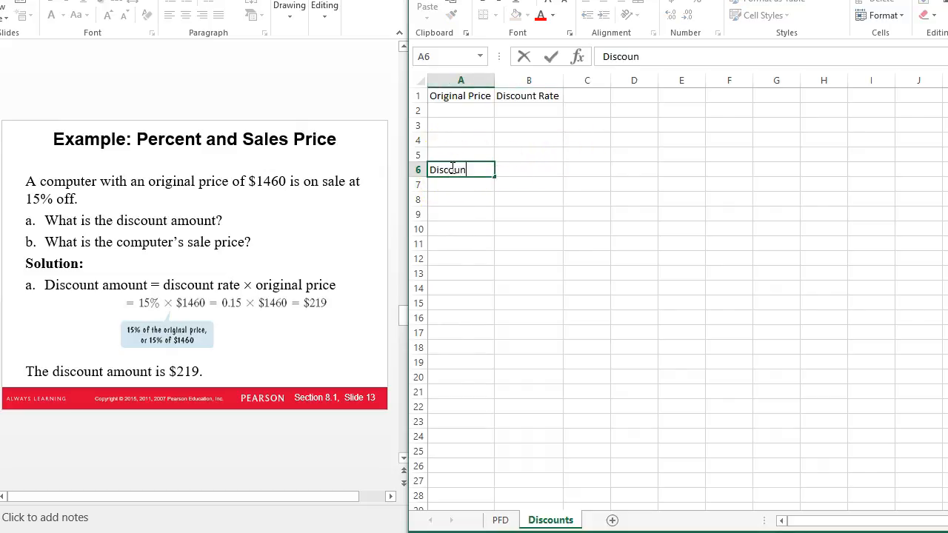
text(t)
key(Return)
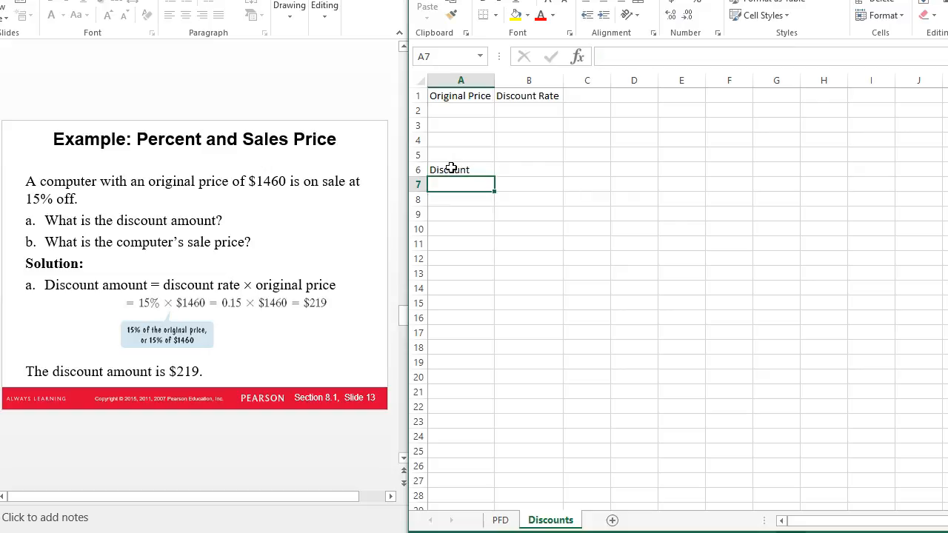
- Enter the original price 1460 in A2 and the discount rate 15 in B2, with a % sign beside it in C2
click(450, 111)
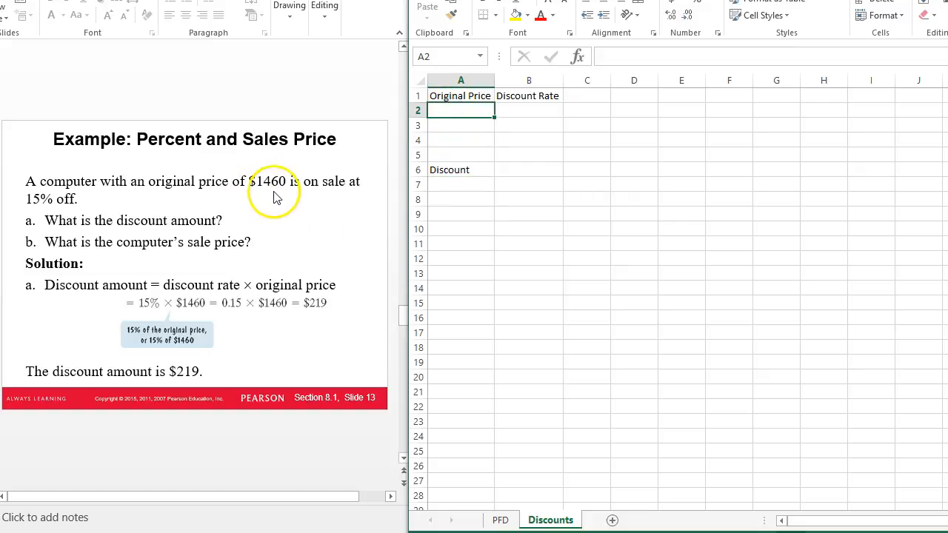
text(1460)
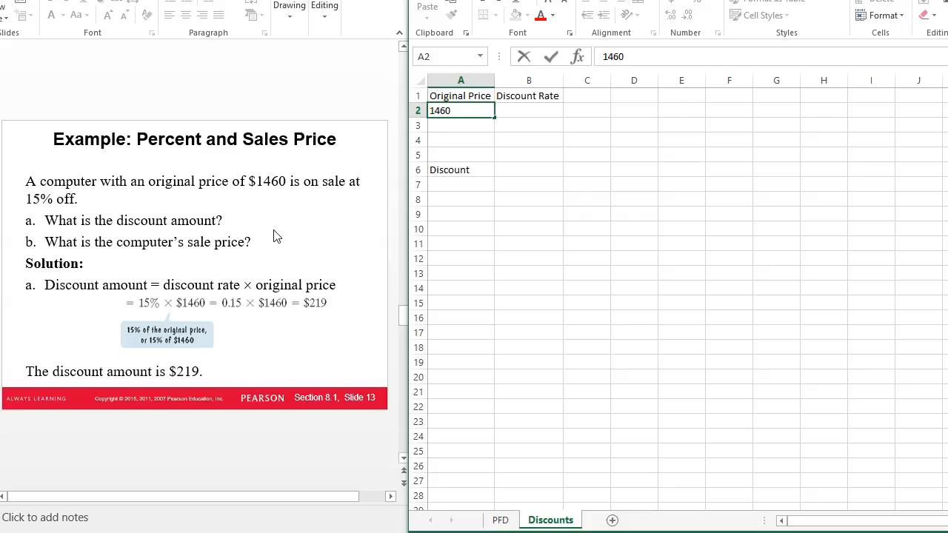
key(Tab)
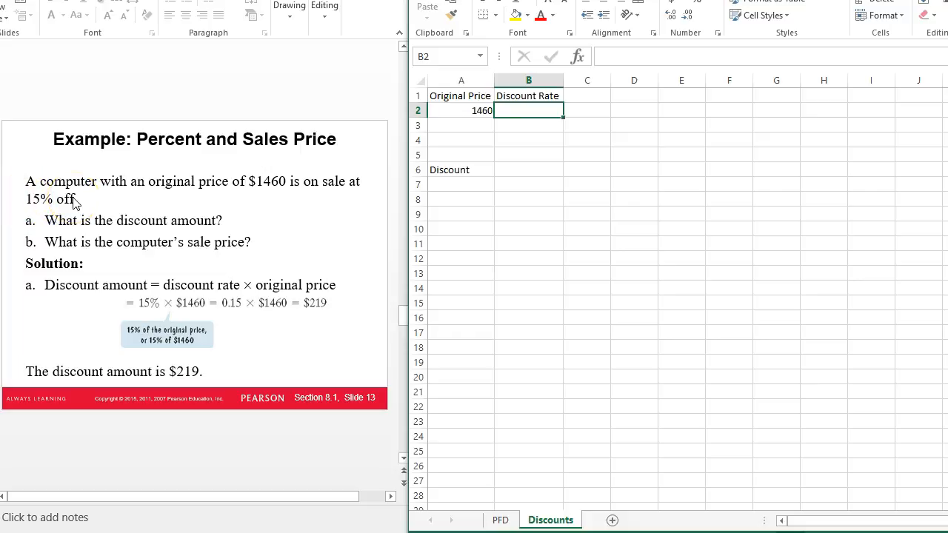
text(15)
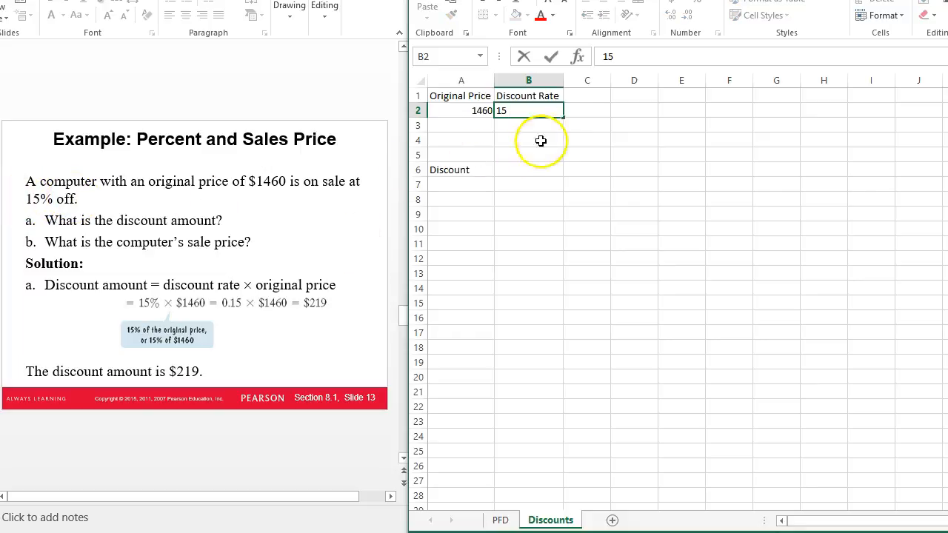
click(572, 114)
text(%)
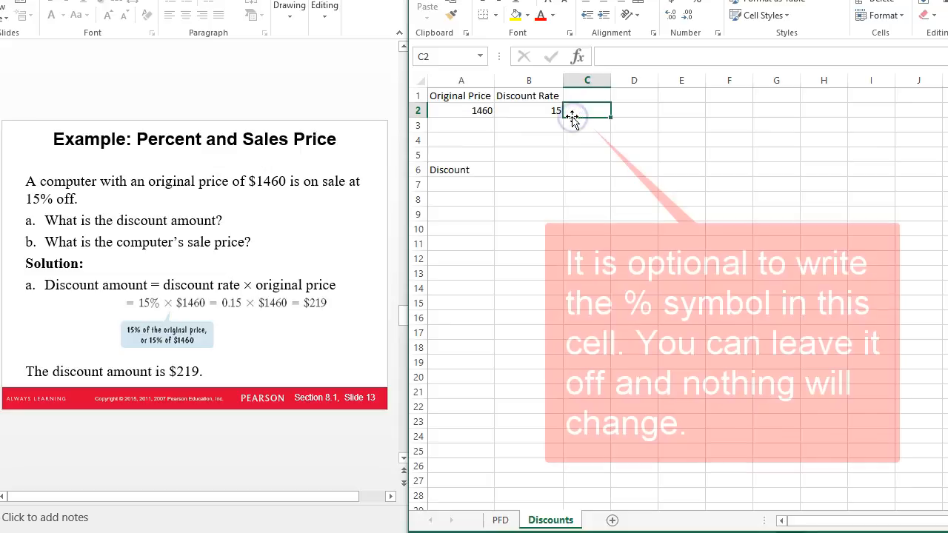
key(Return)
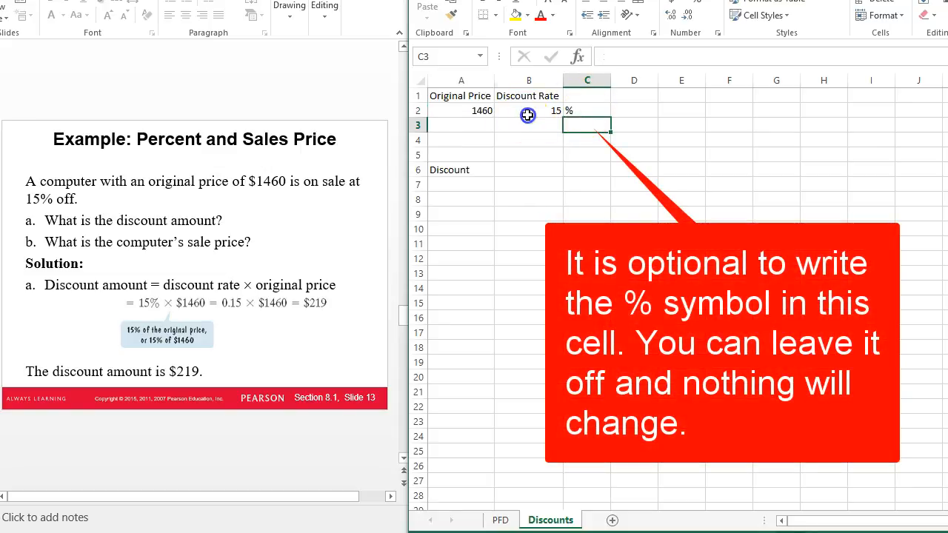
click(538, 113)
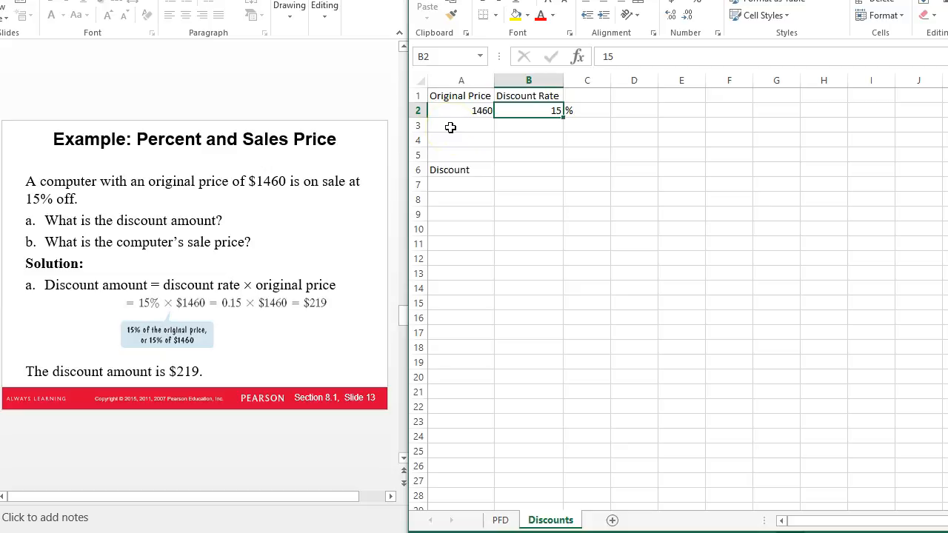
- Calculate the discount amount in A7 with the formula =B2/100*A2
click(451, 183)
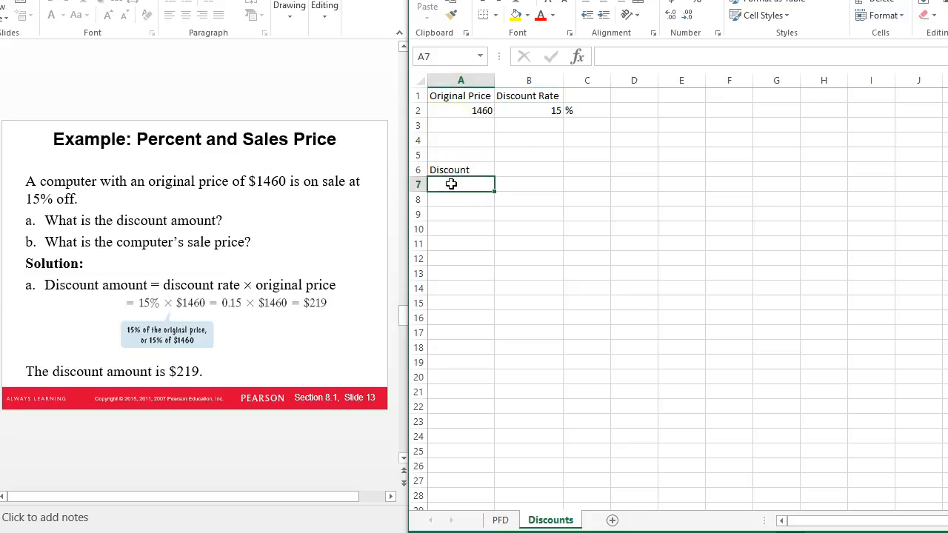
text(=)
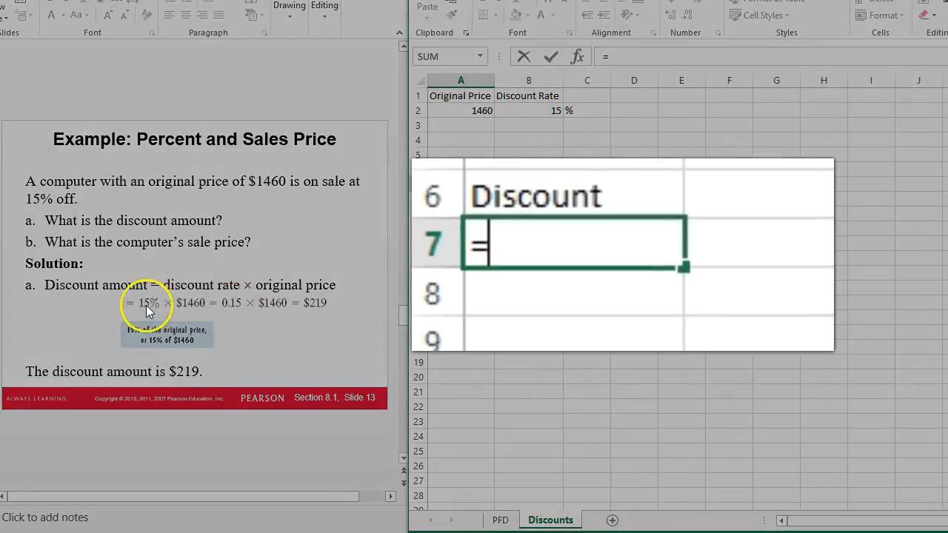
click(527, 112)
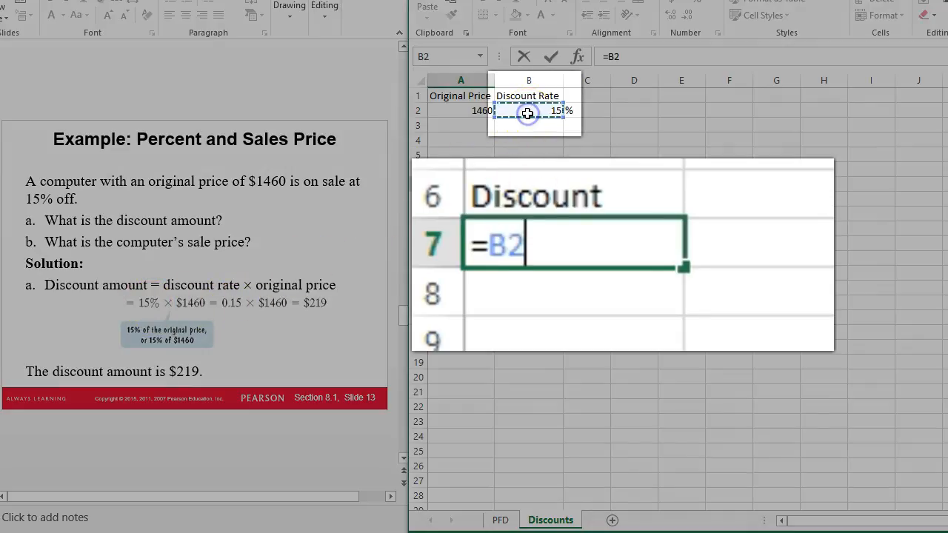
text(/)
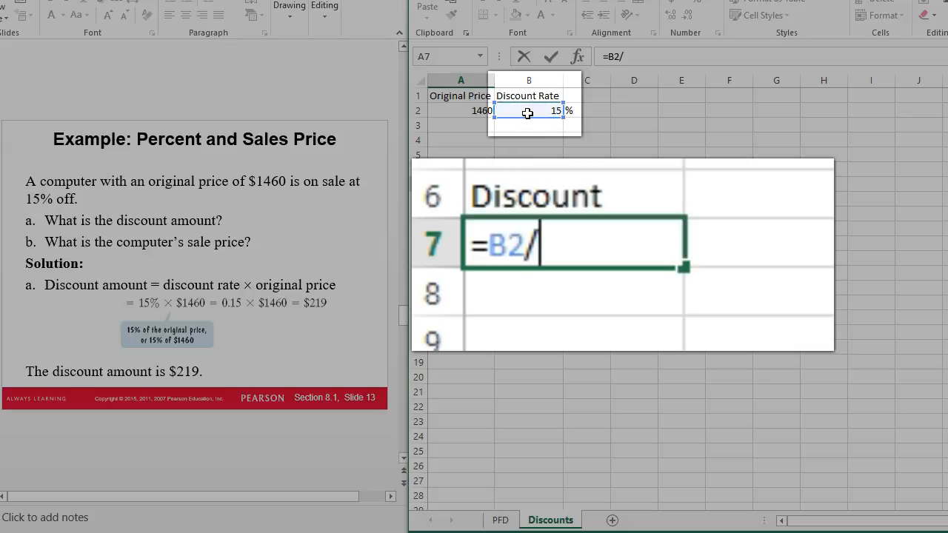
text(100)
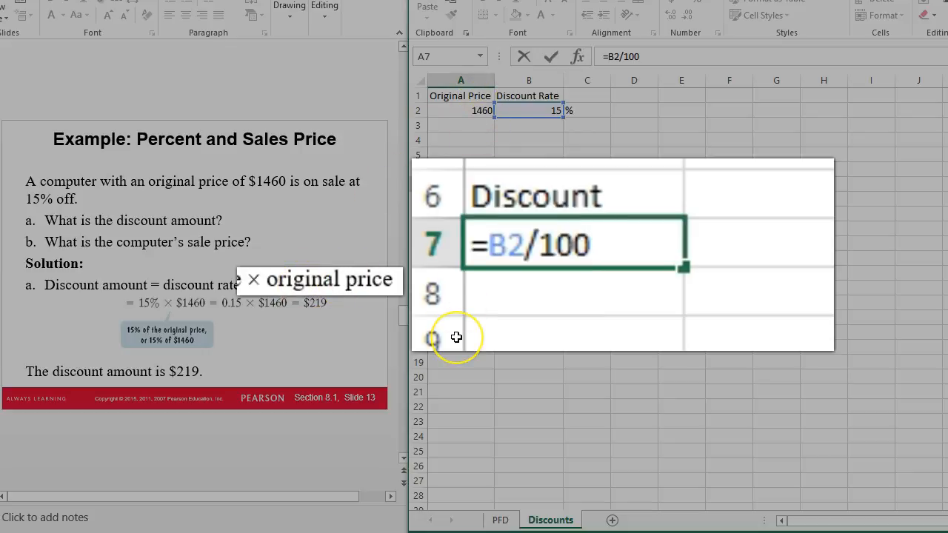
text(*)
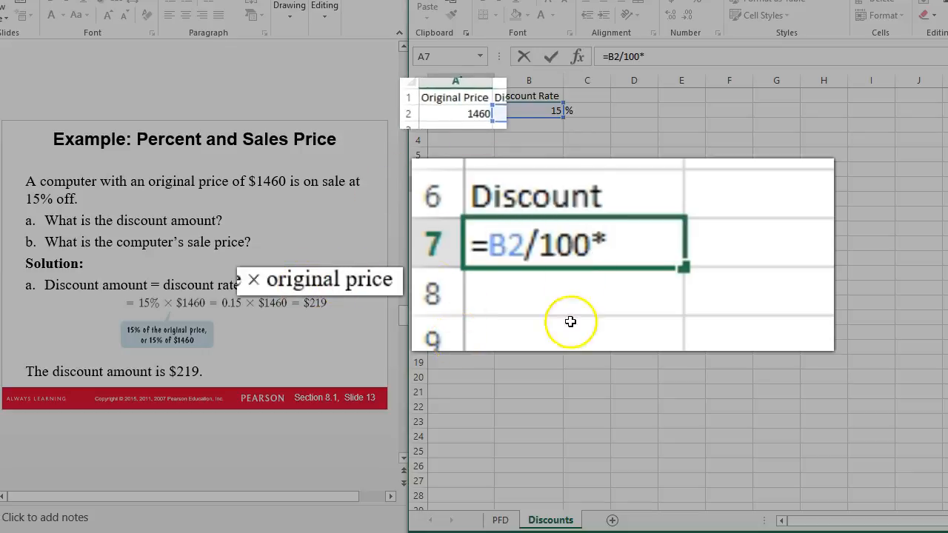
click(446, 114)
key(Return)
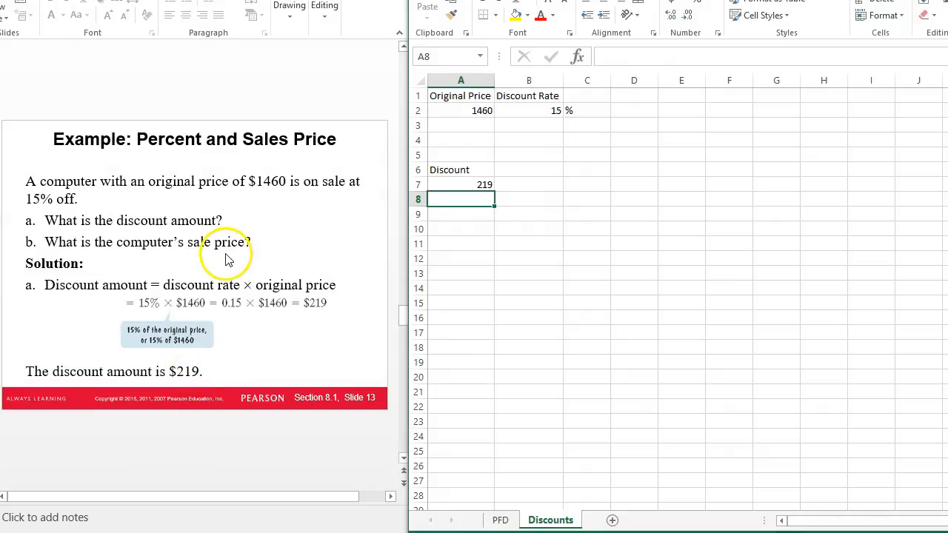
- Advance the PowerPoint presentation to the continued sales price slide, and enter the label Price Paid in A9 of the Excel Discounts sheet
key(alt+Tab)
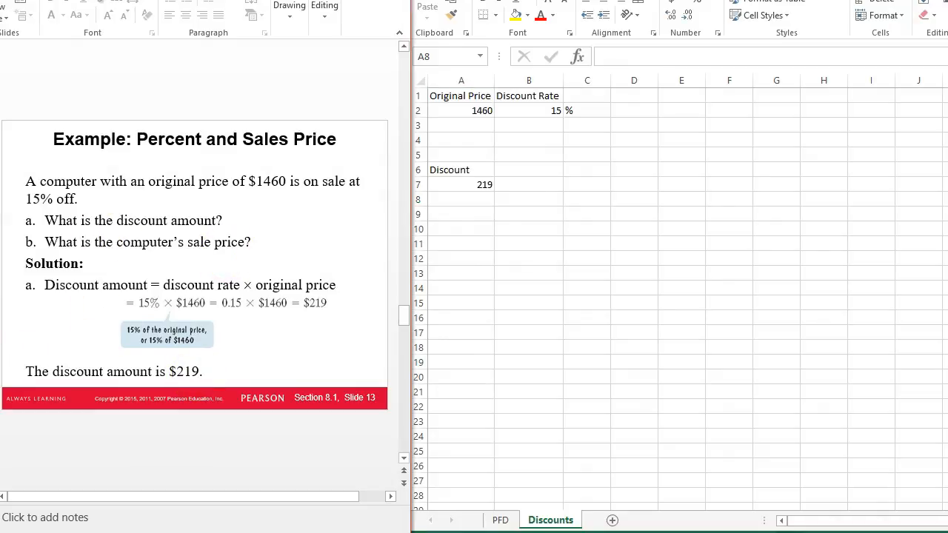
key(Page_Down)
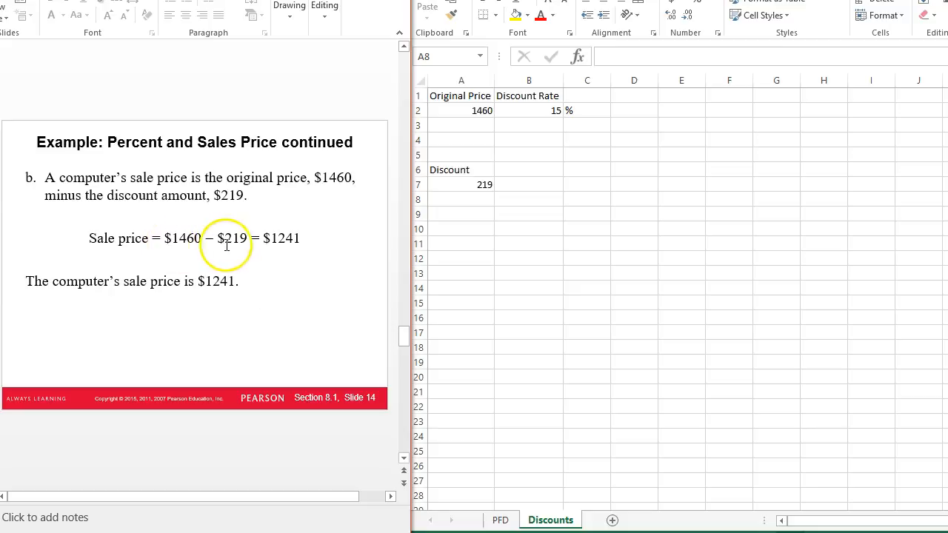
click(460, 214)
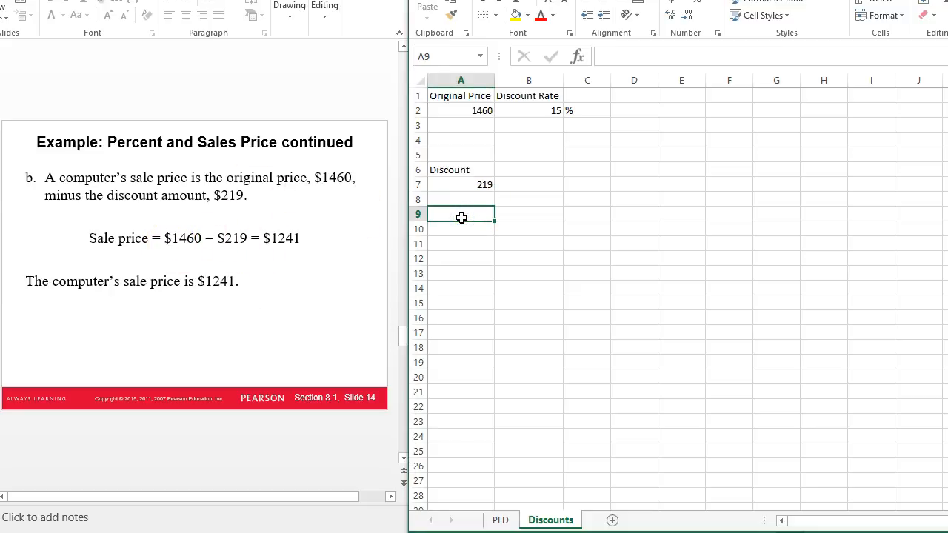
text(D)
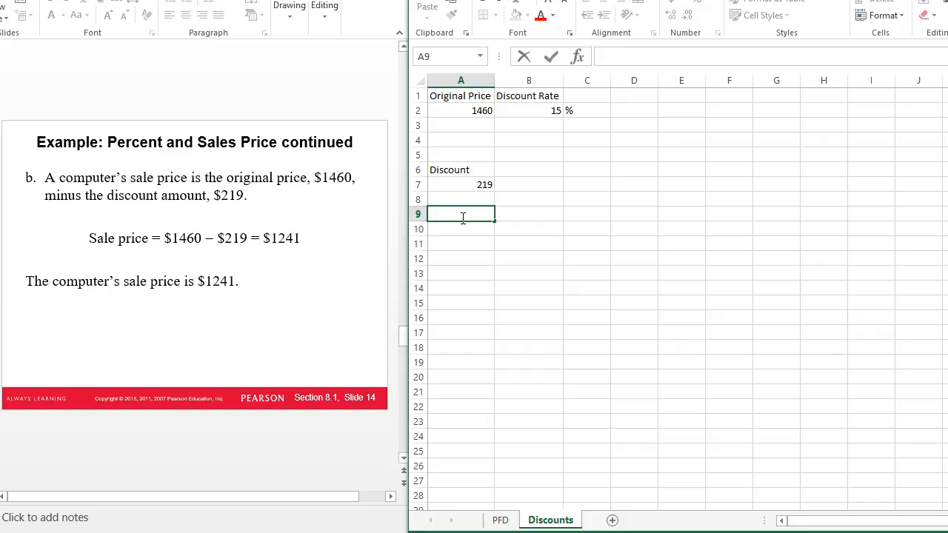
text(rice Paid)
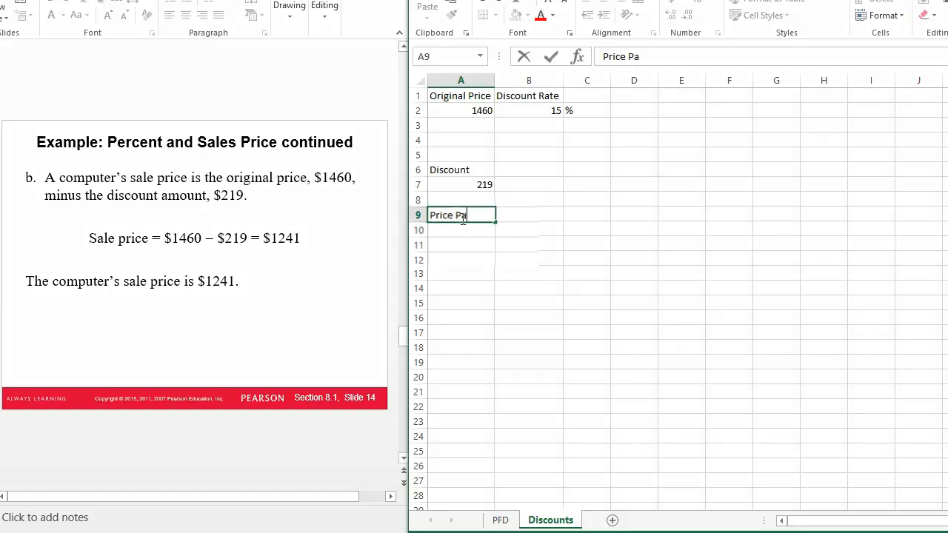
key(Return)
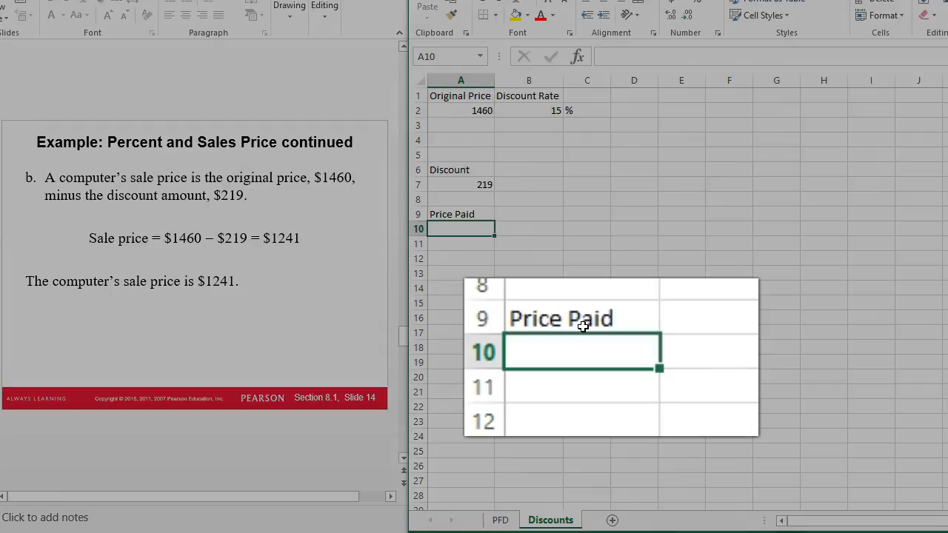
- Calculate the price paid in A10 by subtracting the discount from the original price with =A2-A7
text(=)
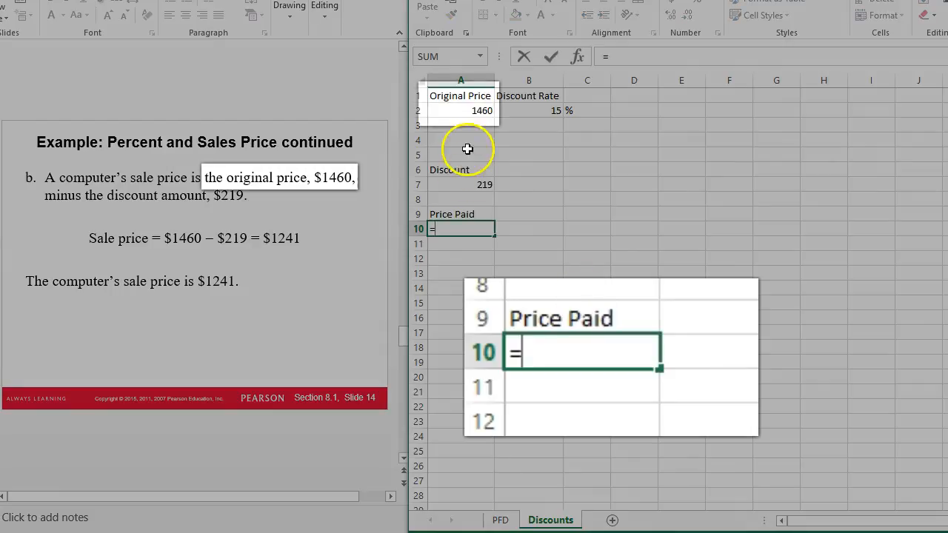
click(450, 113)
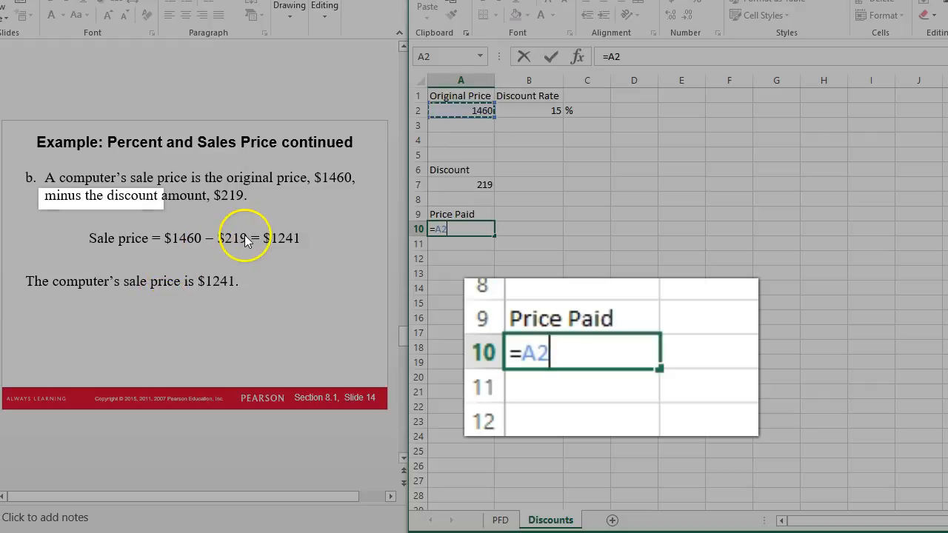
text(-)
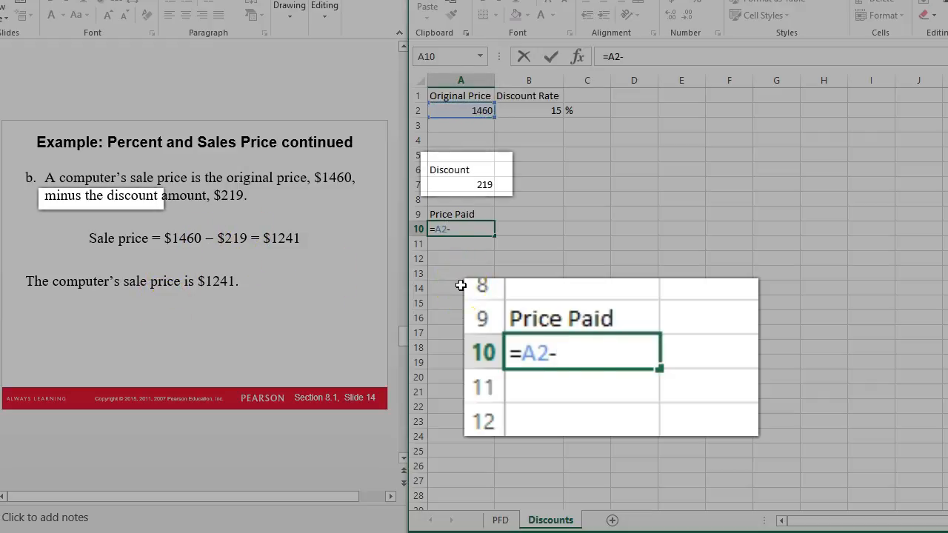
click(461, 185)
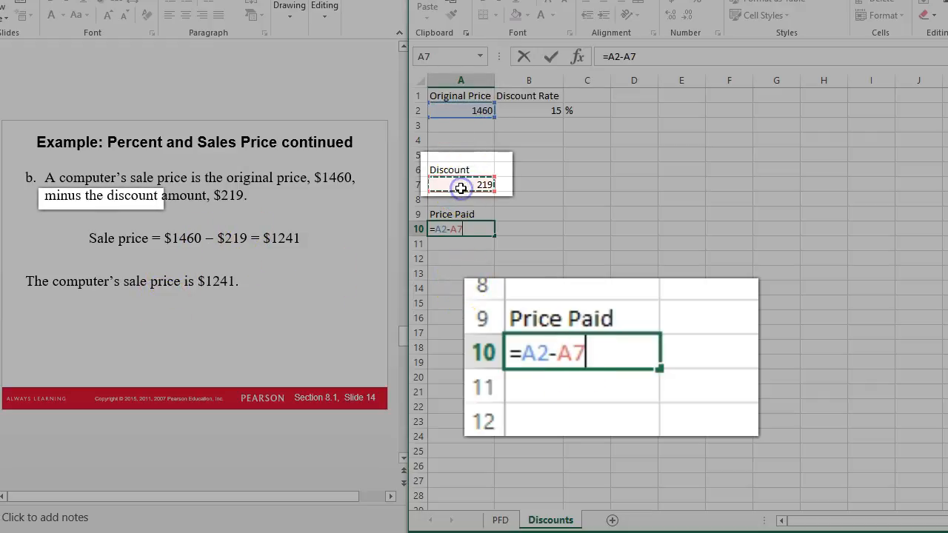
key(Return)
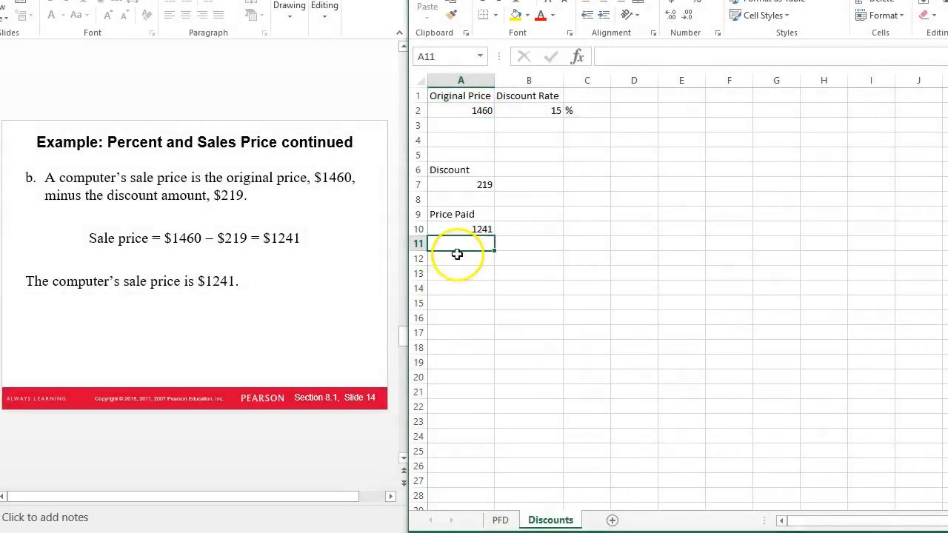
- Change the original price in A2 to 15000 and the discount rate in B2 to 10
click(456, 110)
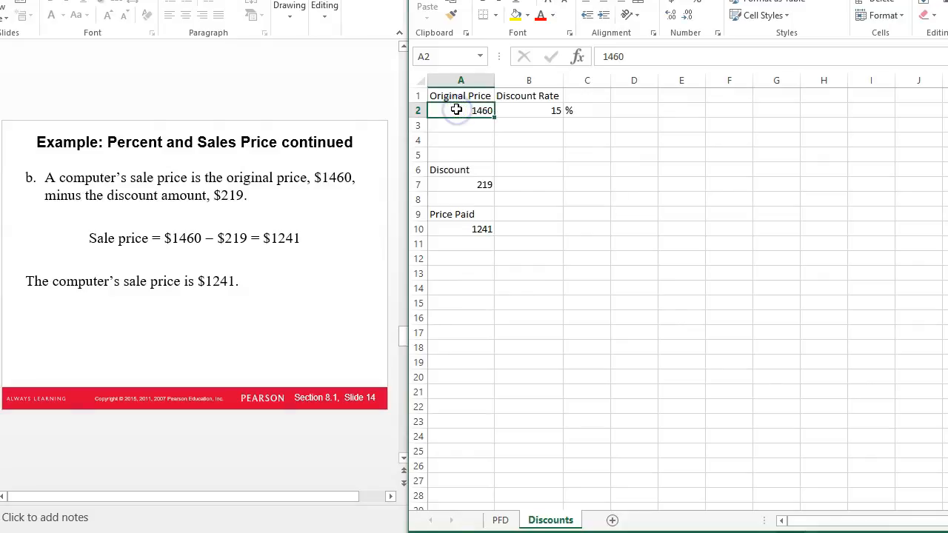
text(1)
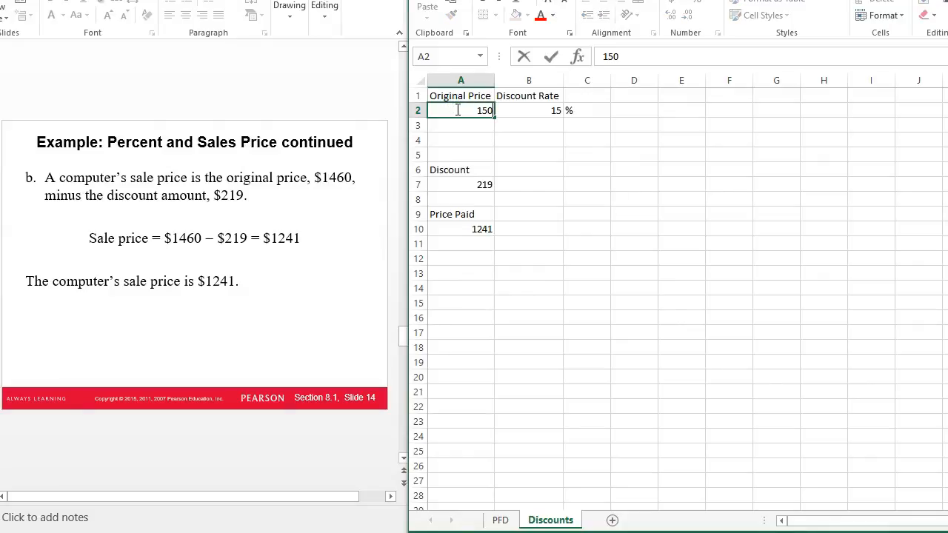
click(515, 113)
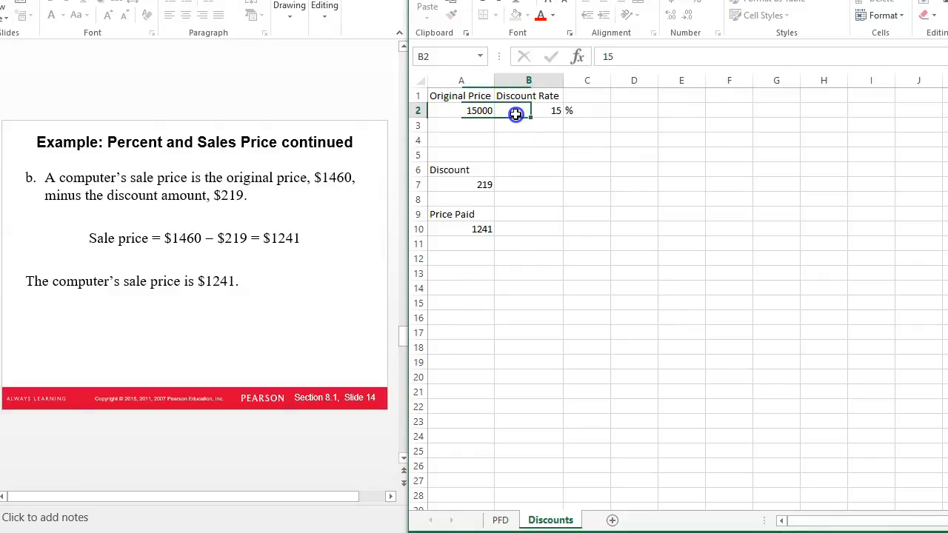
text(1)
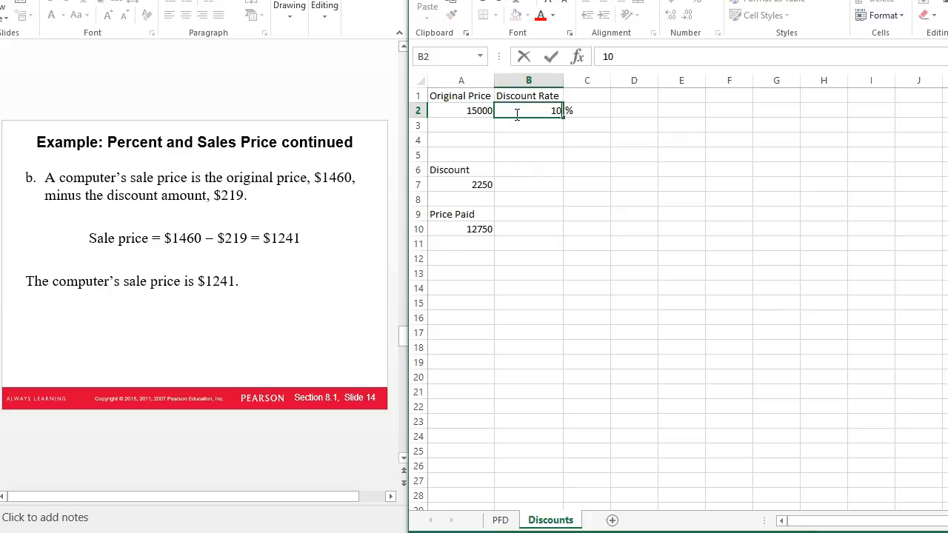
text(0)
key(Return)
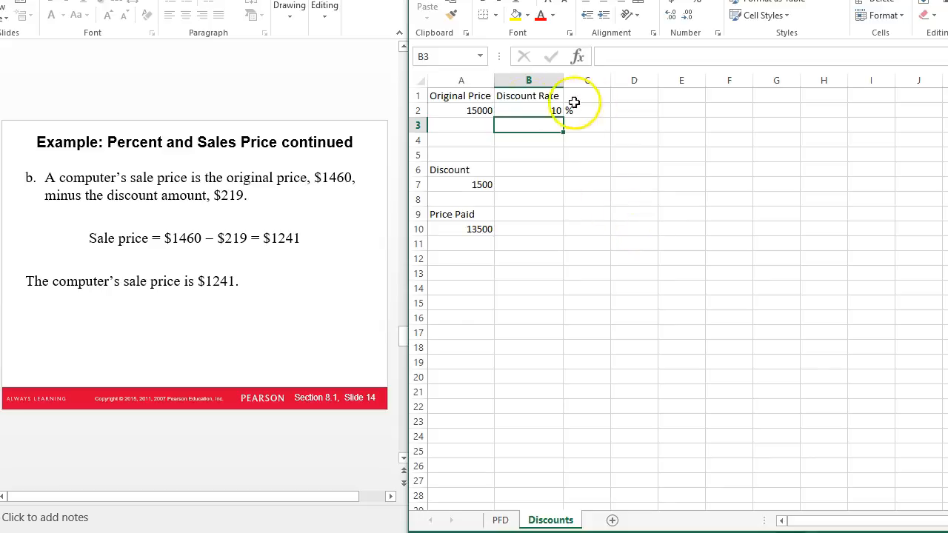
- Add a new sheet named Sales Tax, and go back in the PowerPoint presentation to the Percent and Sales Tax example slide
click(612, 521)
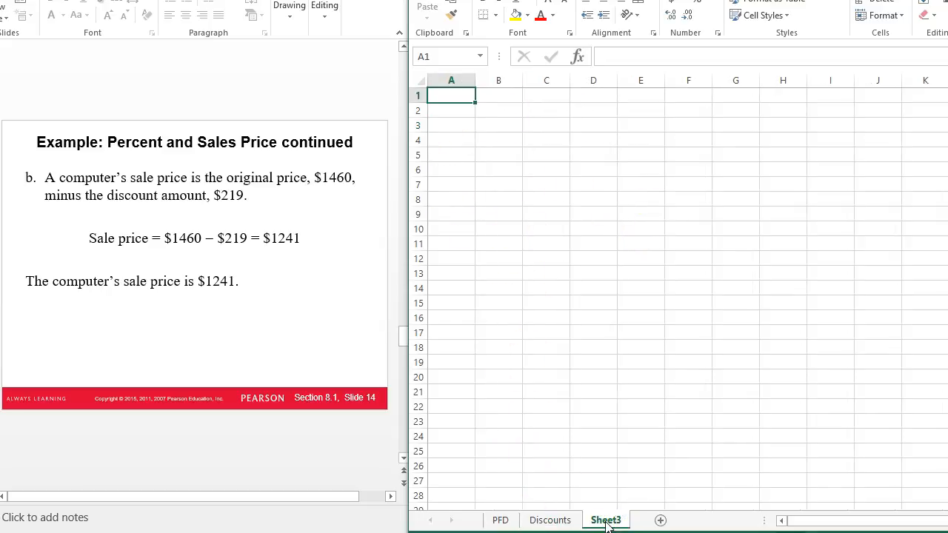
double_click(606, 520)
text(Sales Tax)
click(575, 437)
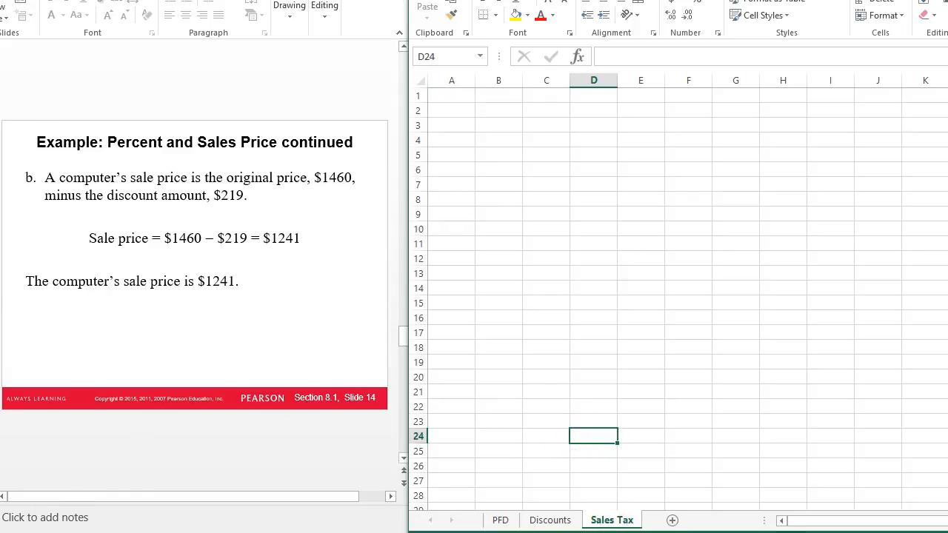
click(63, 180)
scroll(64, 180, up, 3)
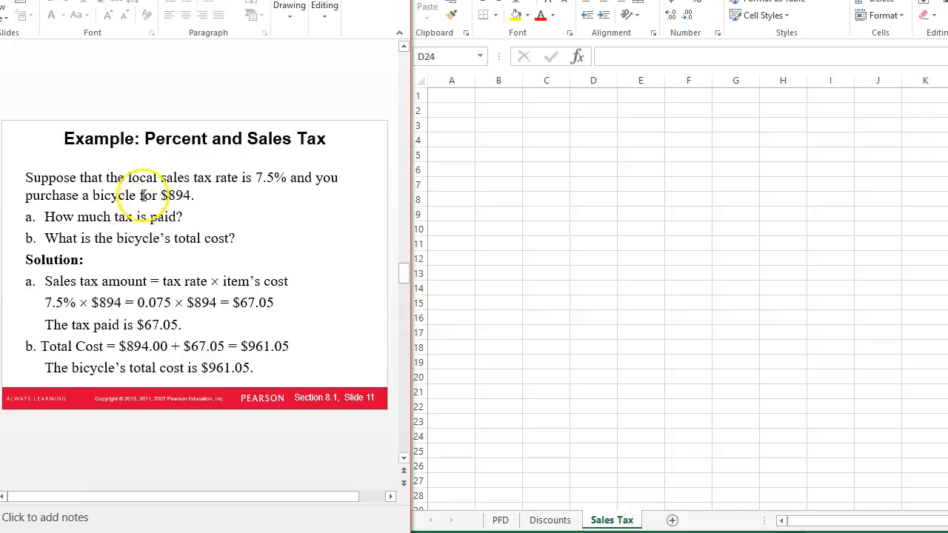
- Enter the headings Purchase Price in A1 and Tax Rate in B1 of the Sales Tax sheet, fitting column A's width to its heading
click(459, 95)
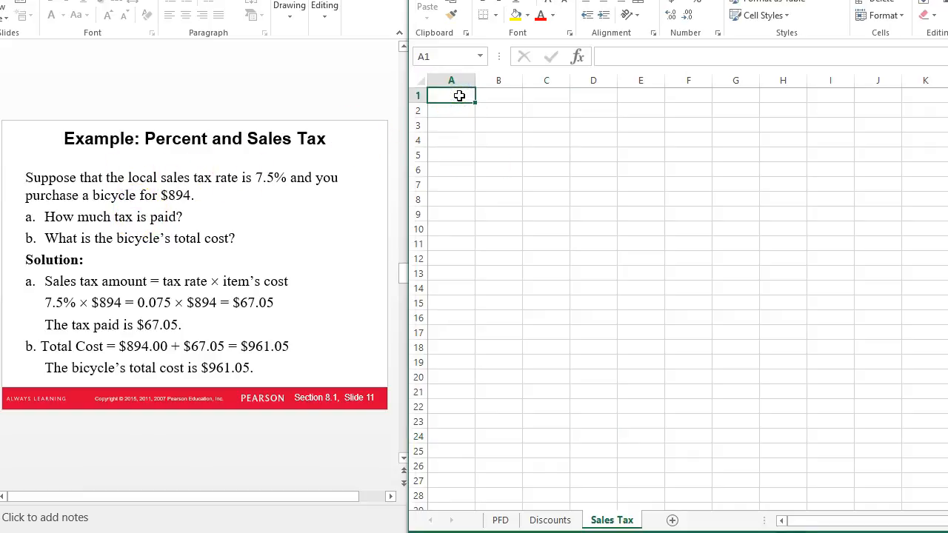
text(Purchase Price)
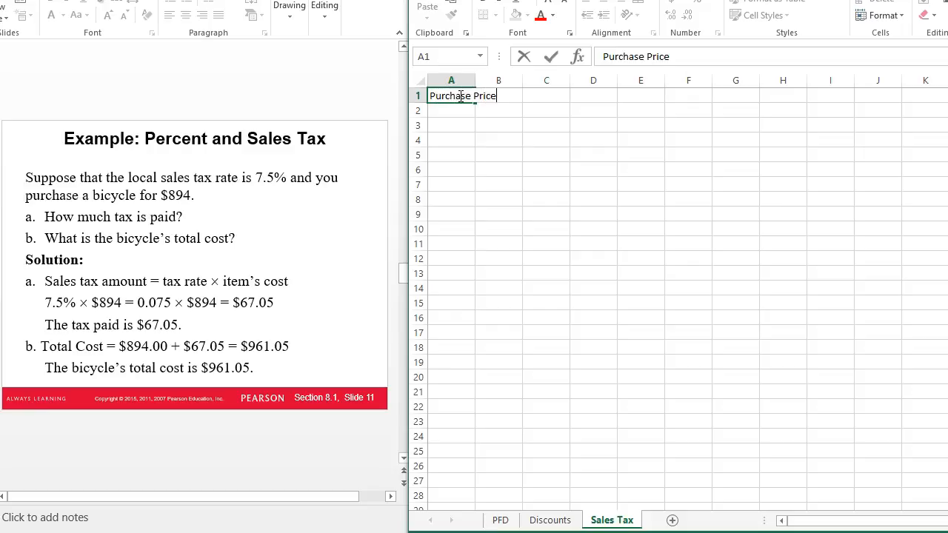
key(Return)
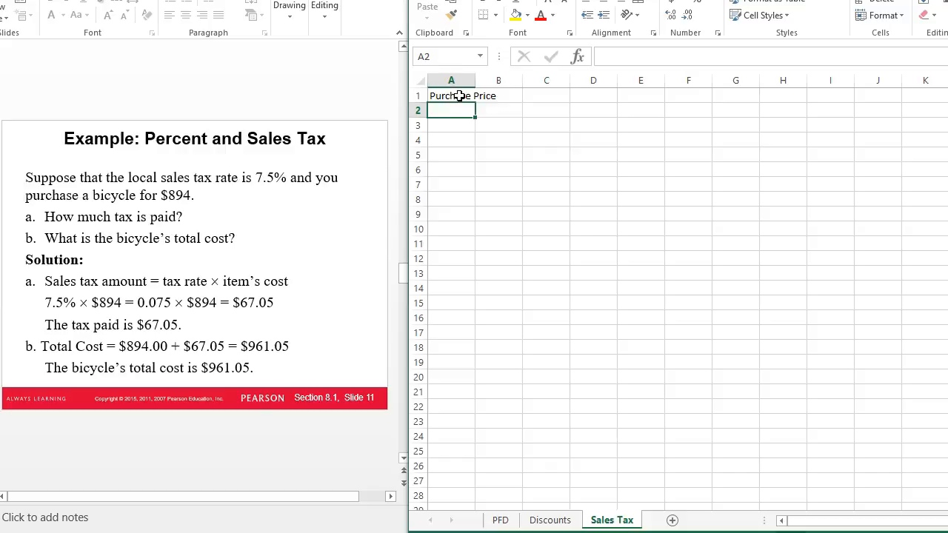
double_click(476, 80)
click(512, 95)
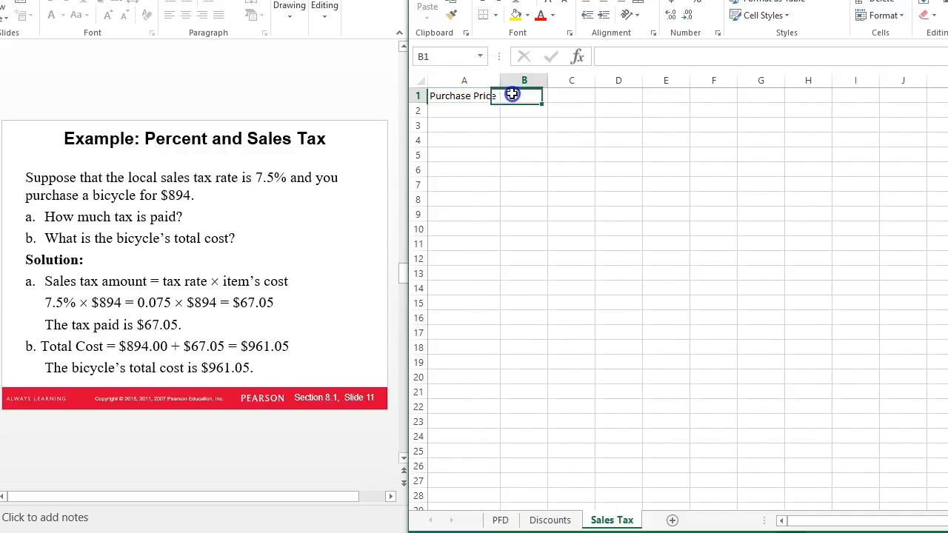
text(Tax Rate)
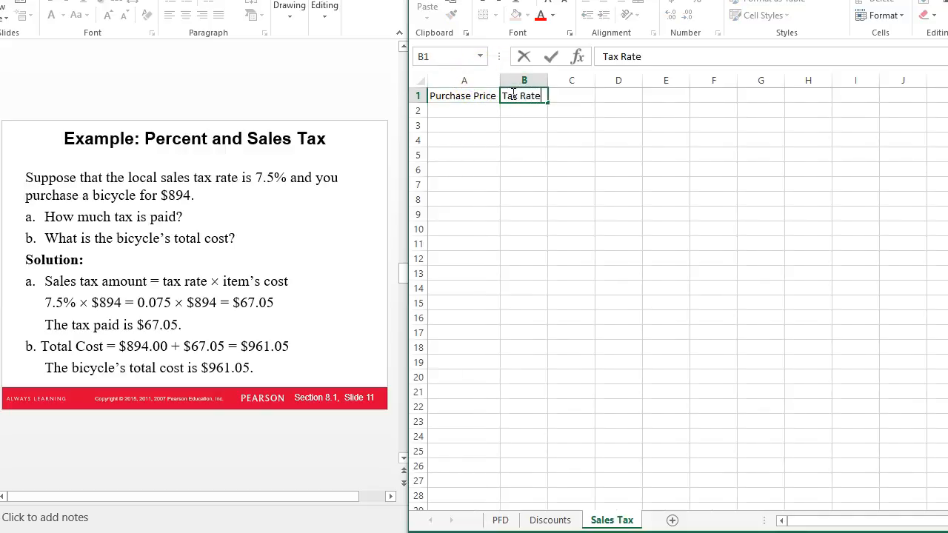
key(Return)
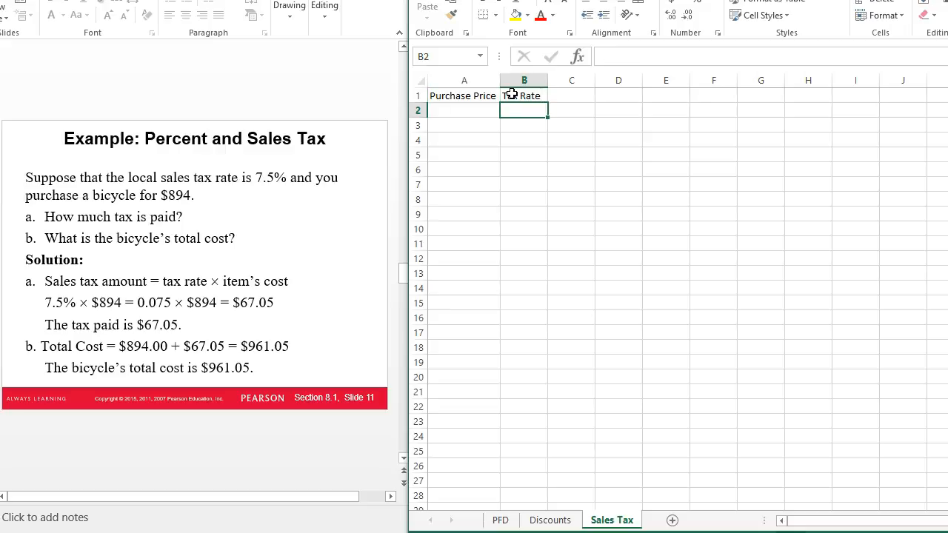
- Enter the purchase price 894 in A2, the tax rate 7.5 in B2 and a % sign in C2
click(489, 111)
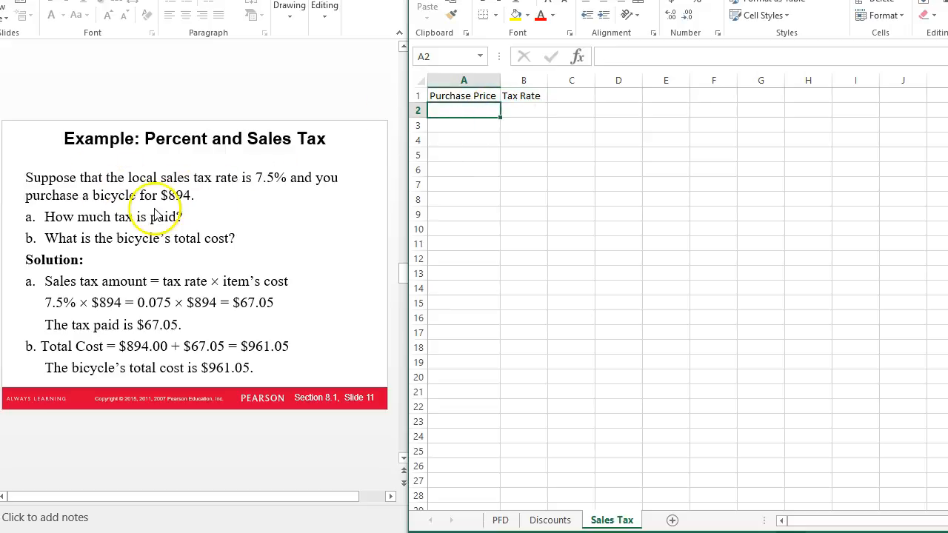
text(894)
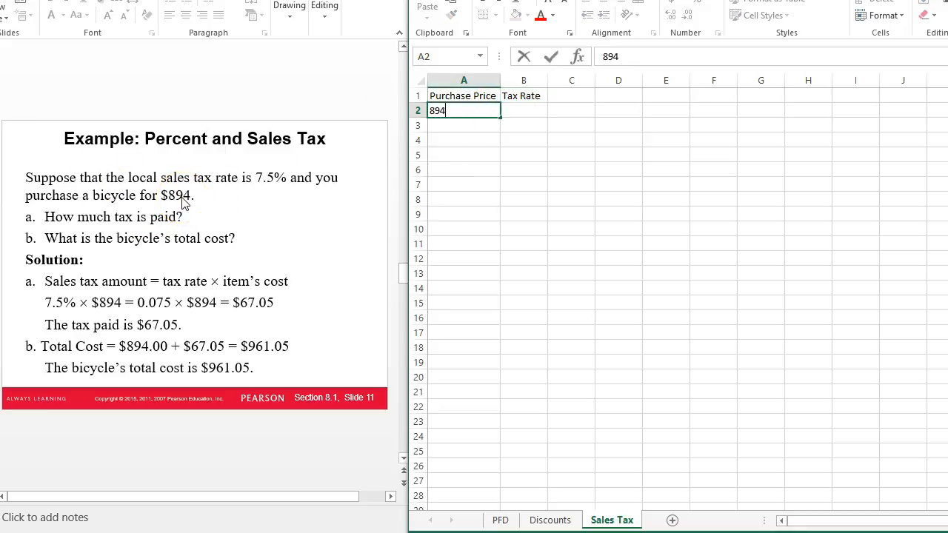
key(Return)
click(520, 110)
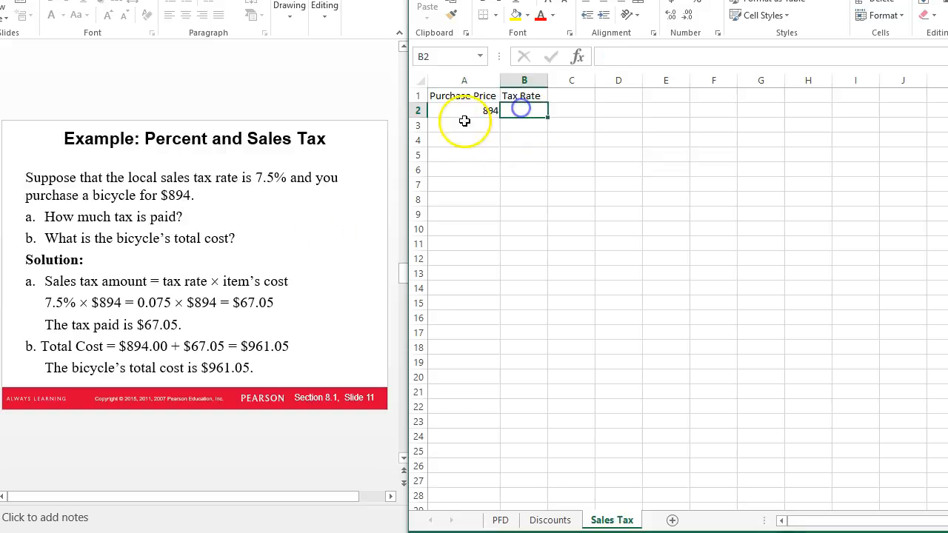
text(7.5)
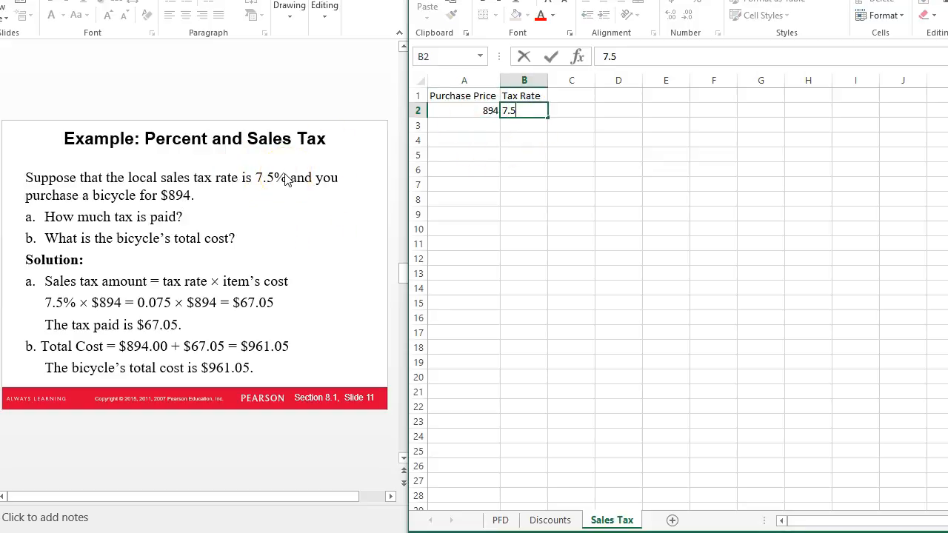
click(569, 114)
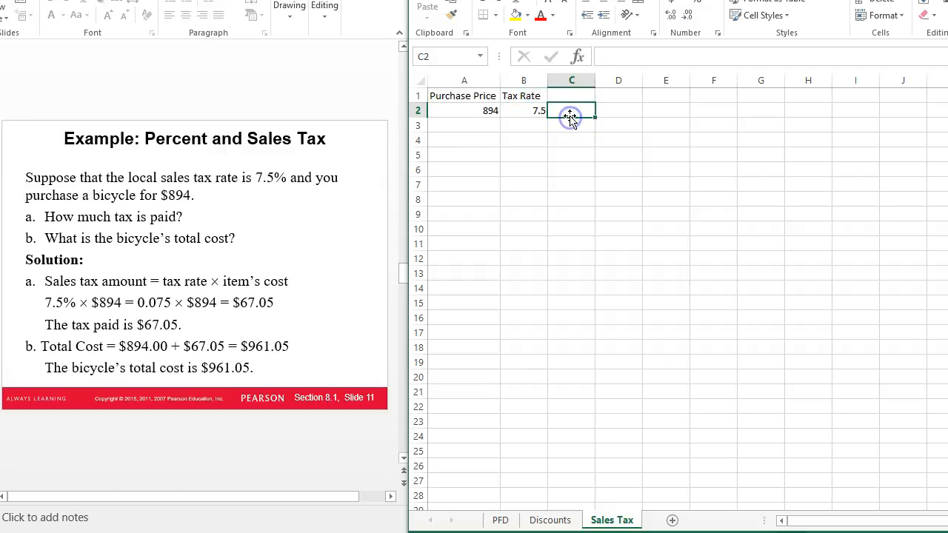
key(Return)
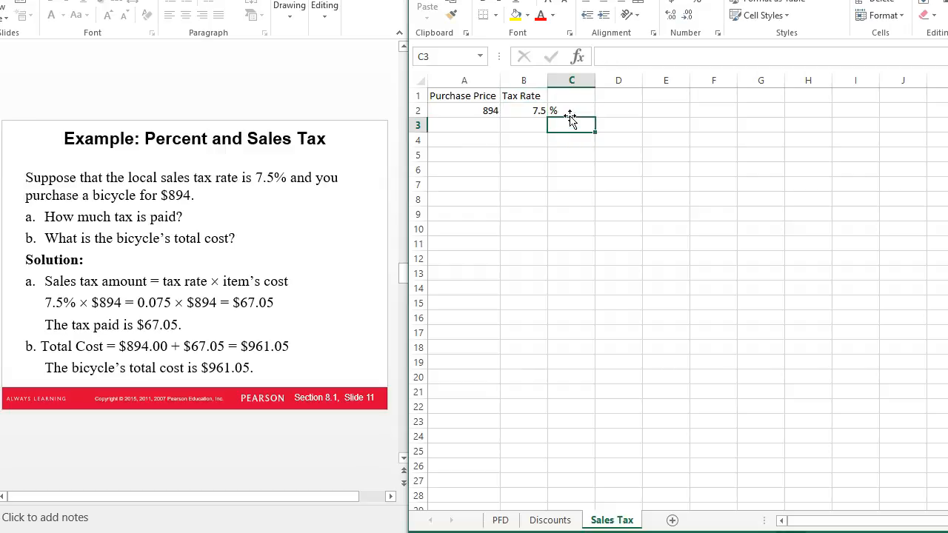
- Label A5 Sales Tax and calculate the tax in A6 with =B2/100*A2
click(463, 155)
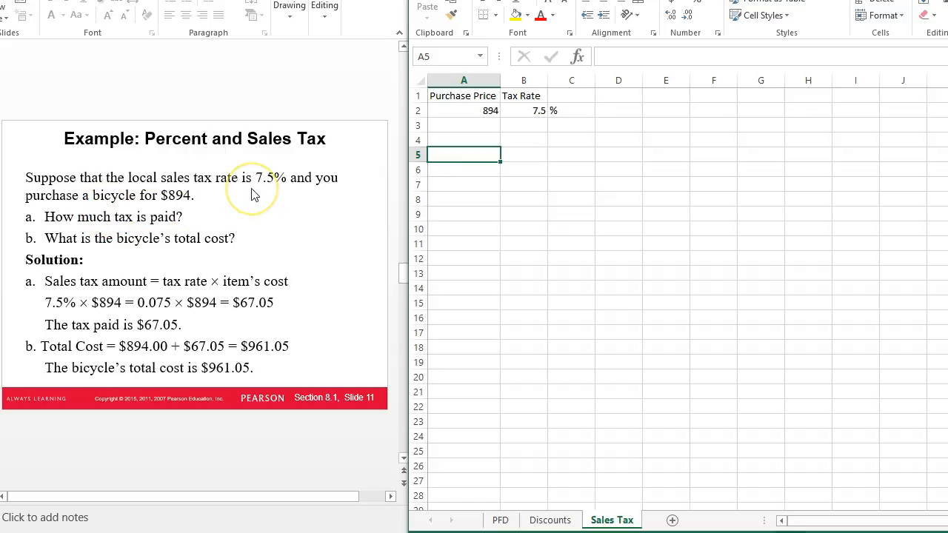
text(Tax)
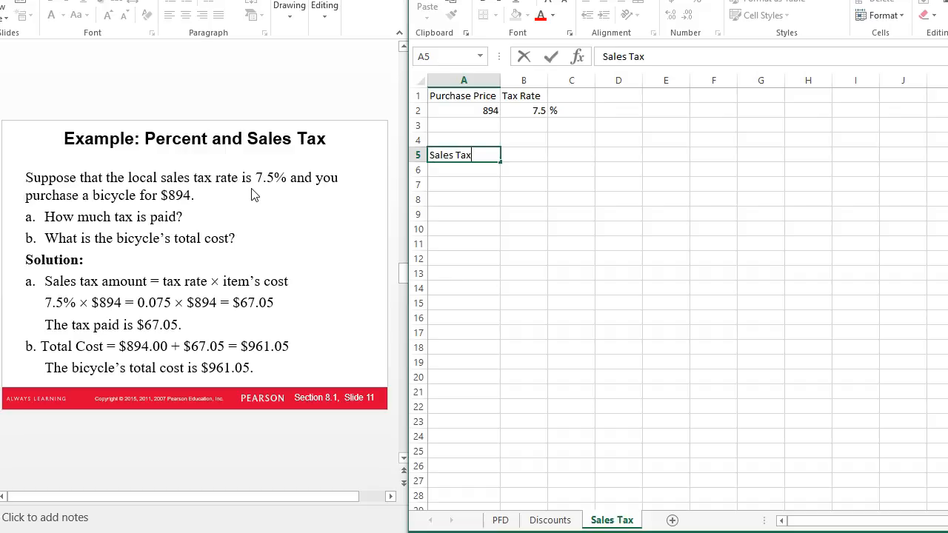
key(Return)
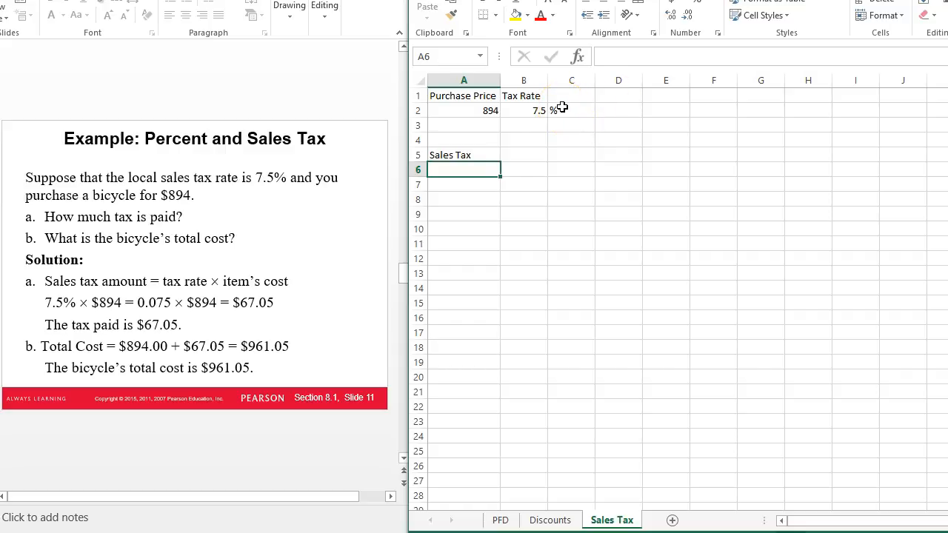
text(=)
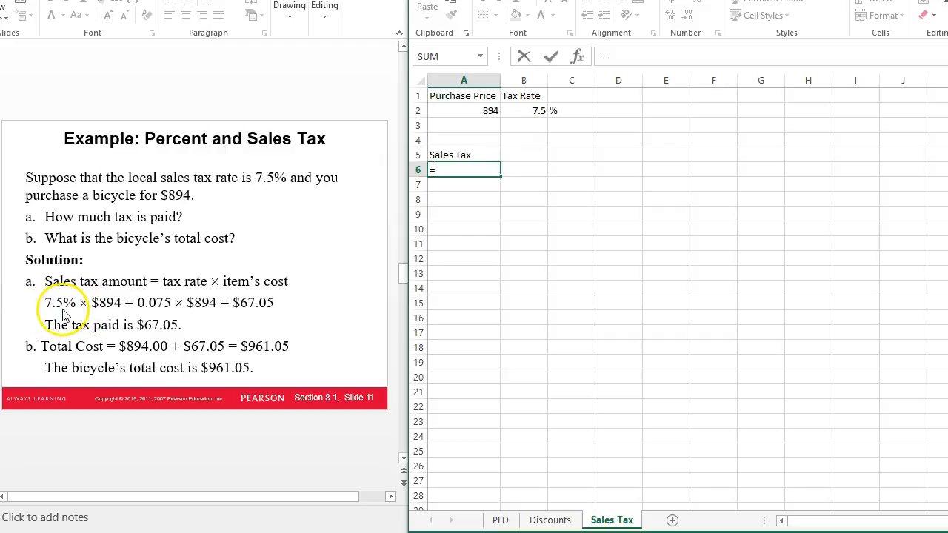
click(535, 111)
text(/100*)
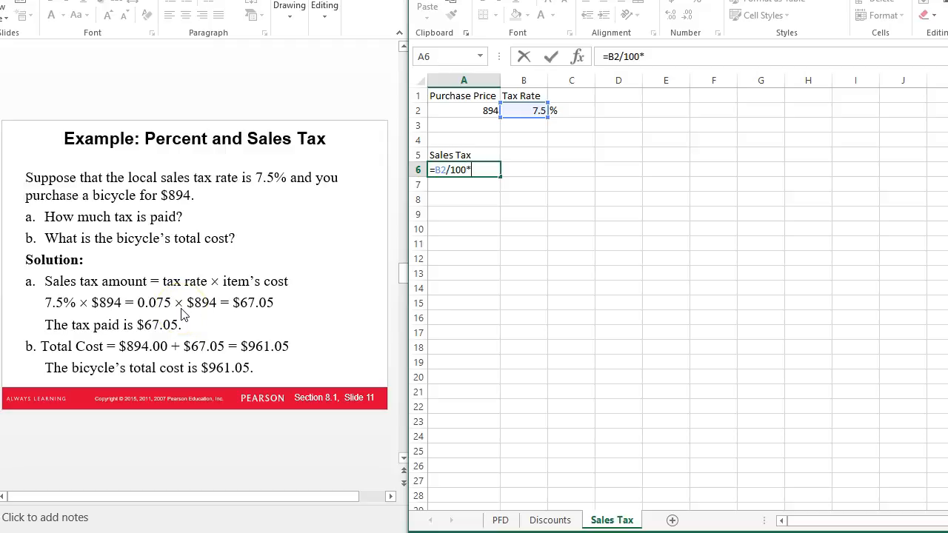
click(467, 109)
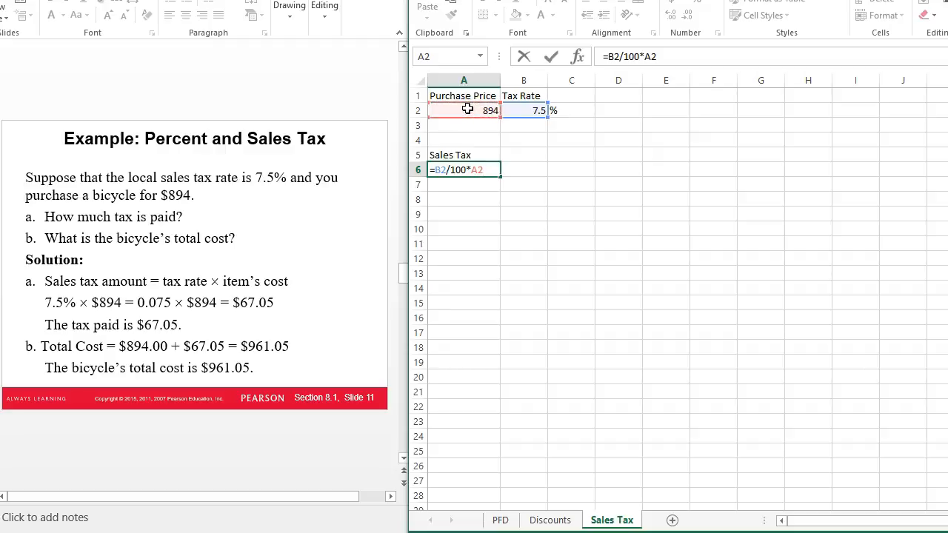
key(Return)
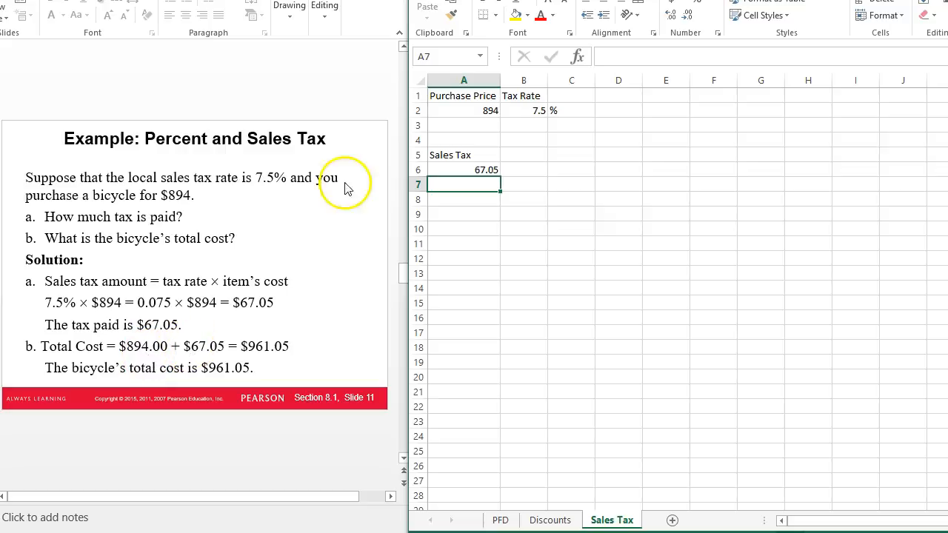
- Label A9 Amount Paid and add the purchase price and sales tax in A10 with =A2+A6
click(447, 210)
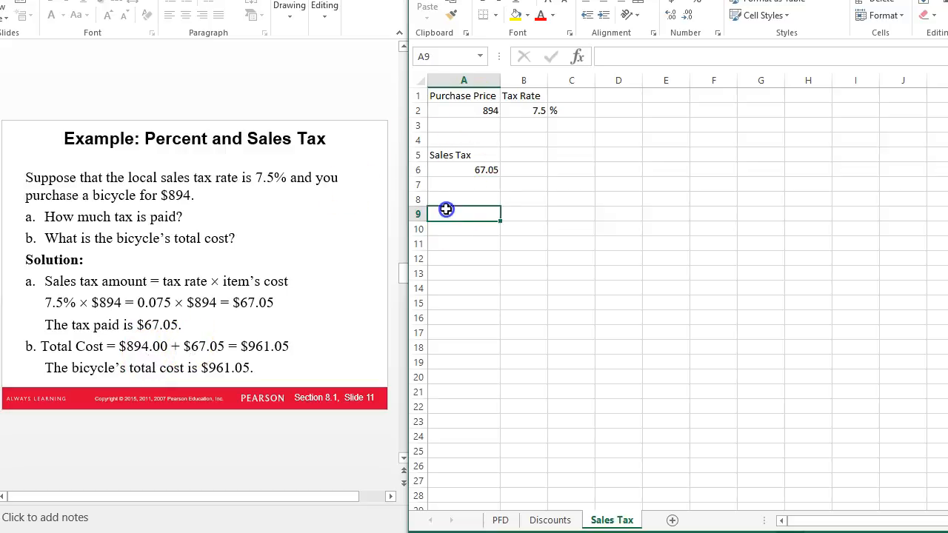
text(Amou)
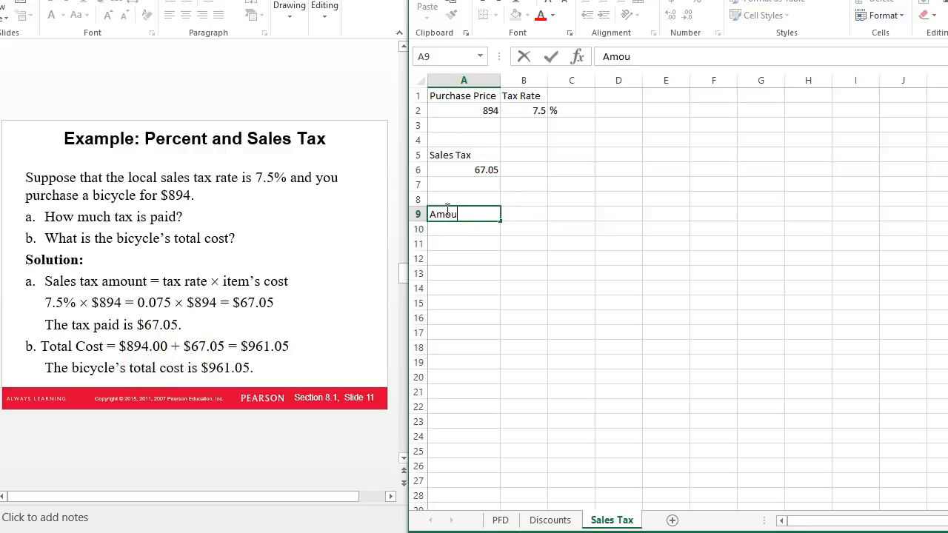
text(nt Paid)
key(Return)
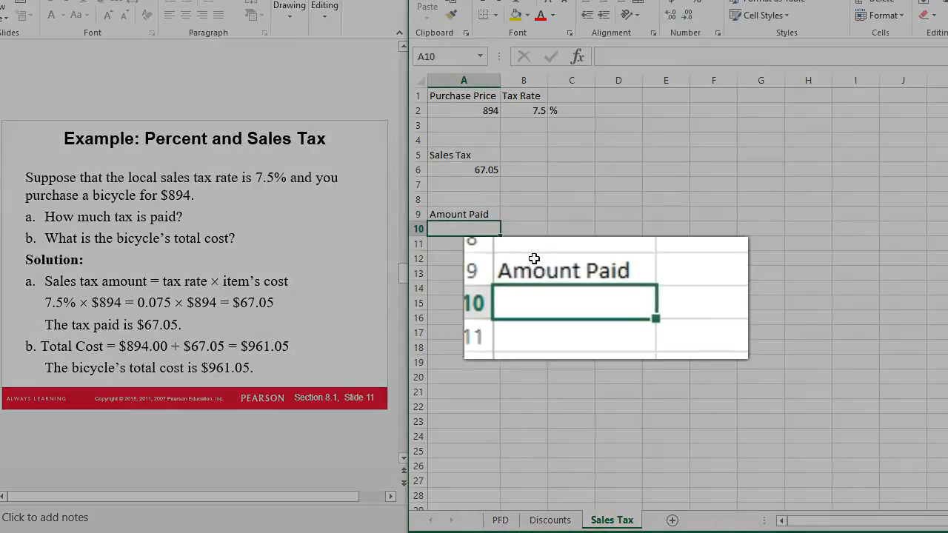
text(=)
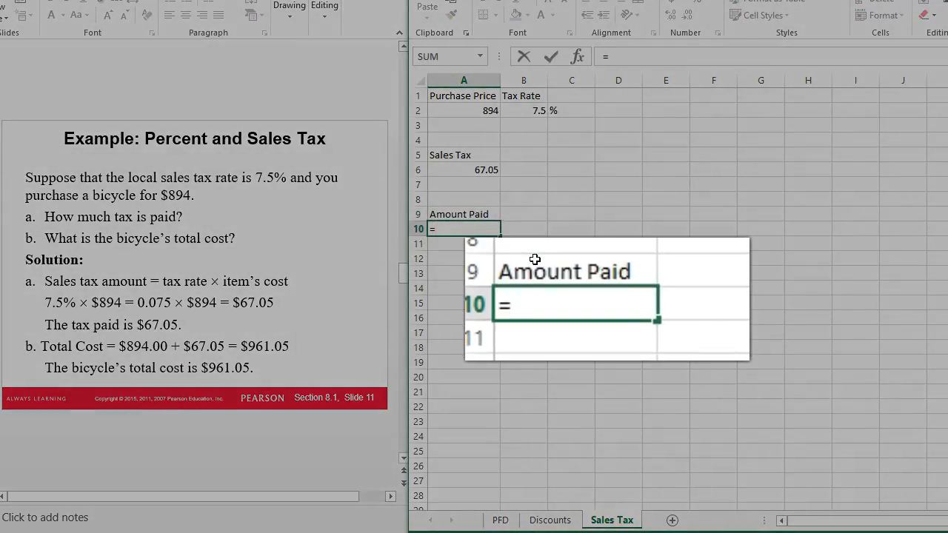
click(466, 108)
text(+)
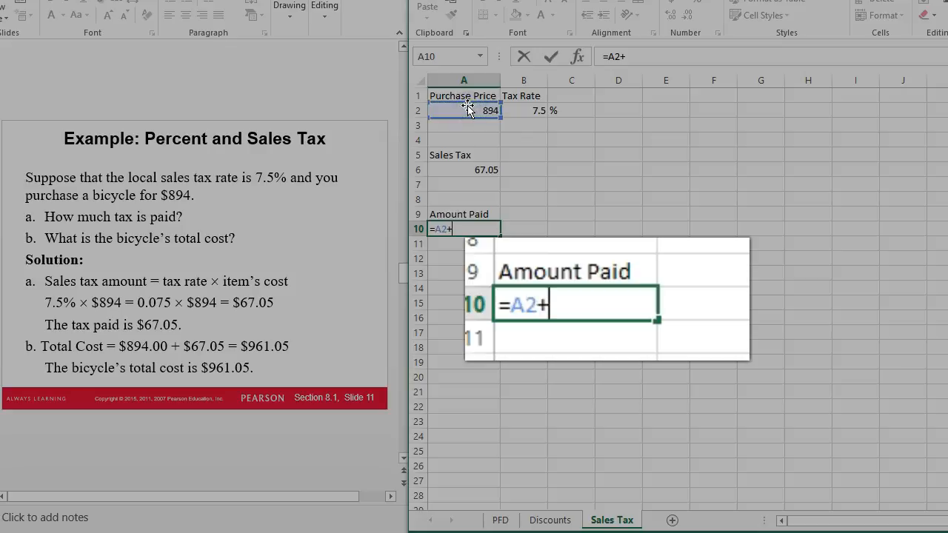
click(481, 169)
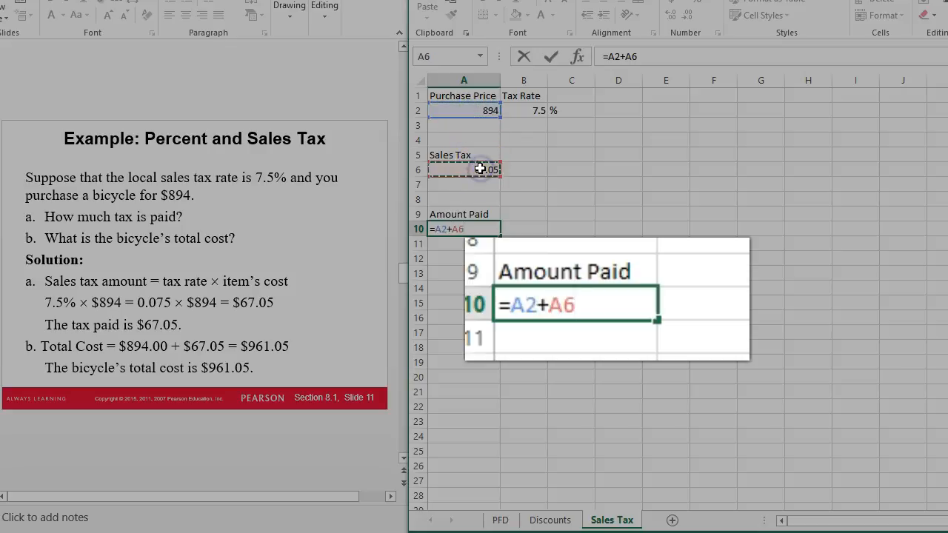
key(Return)
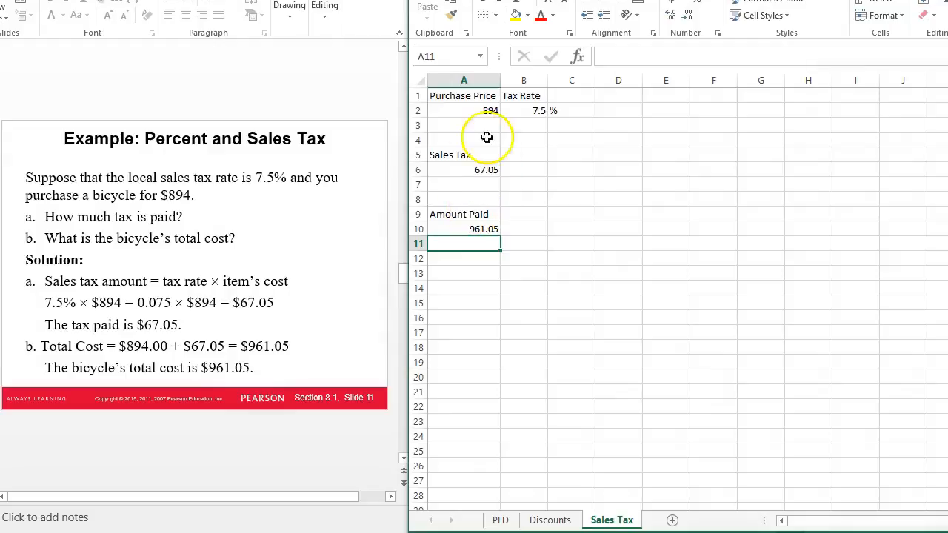
- Change the purchase price in A2 to 20000 and the tax rate in B2 to 9.5
click(458, 113)
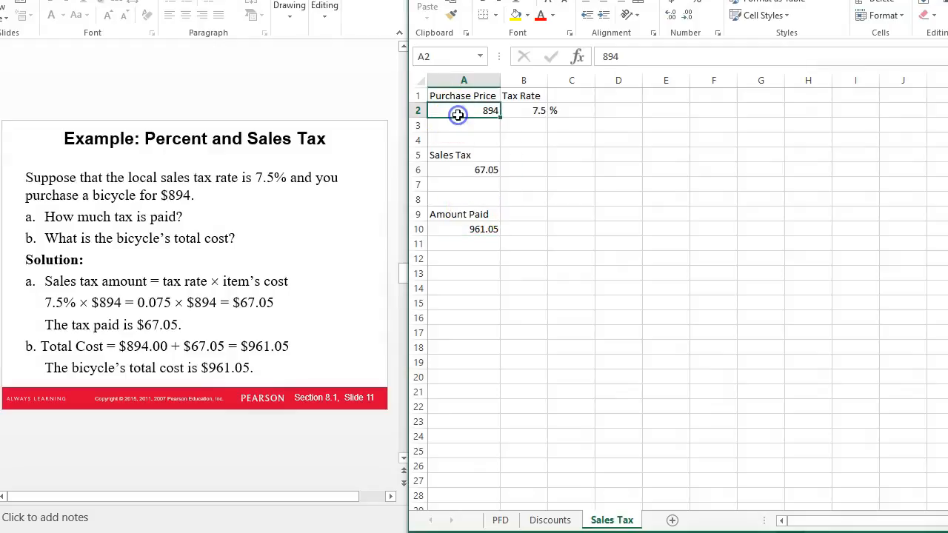
text(2000)
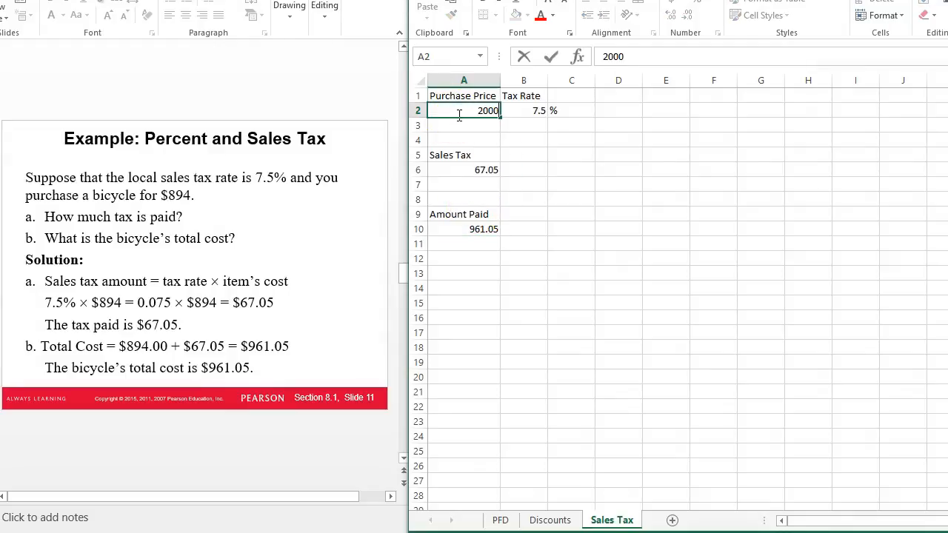
text(0)
key(Return)
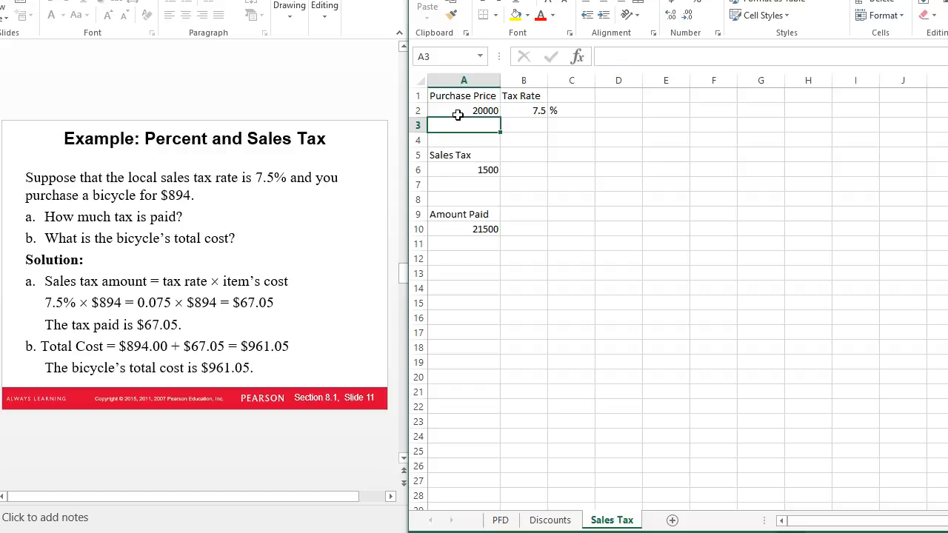
click(519, 117)
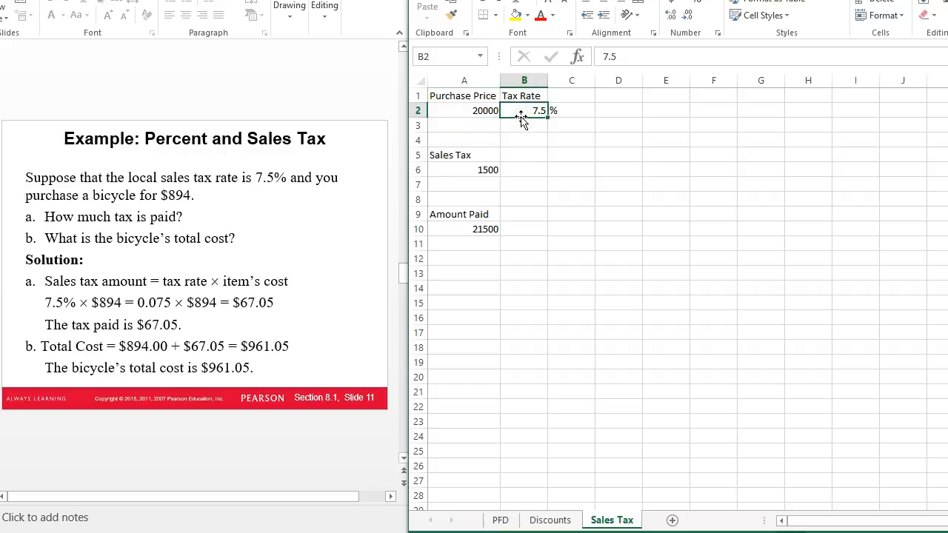
text(9)
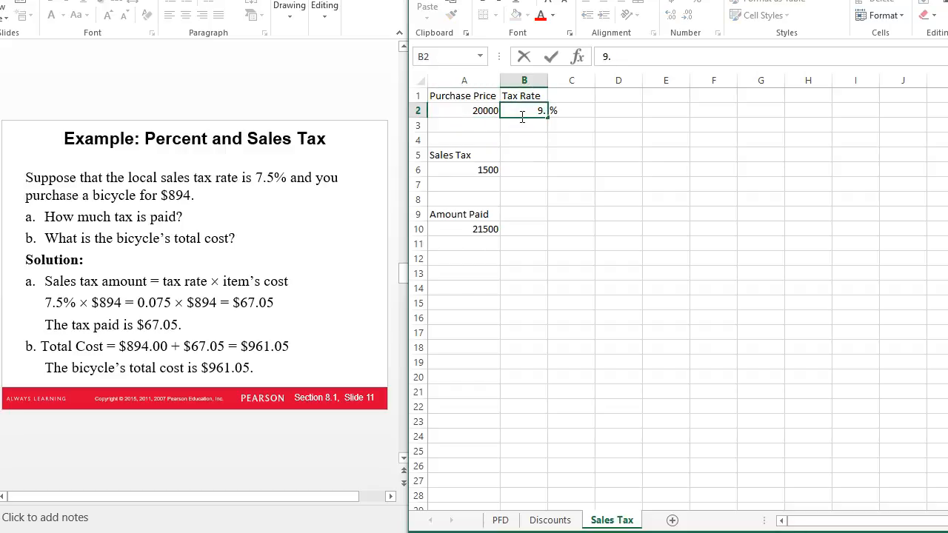
text(.5)
key(Return)
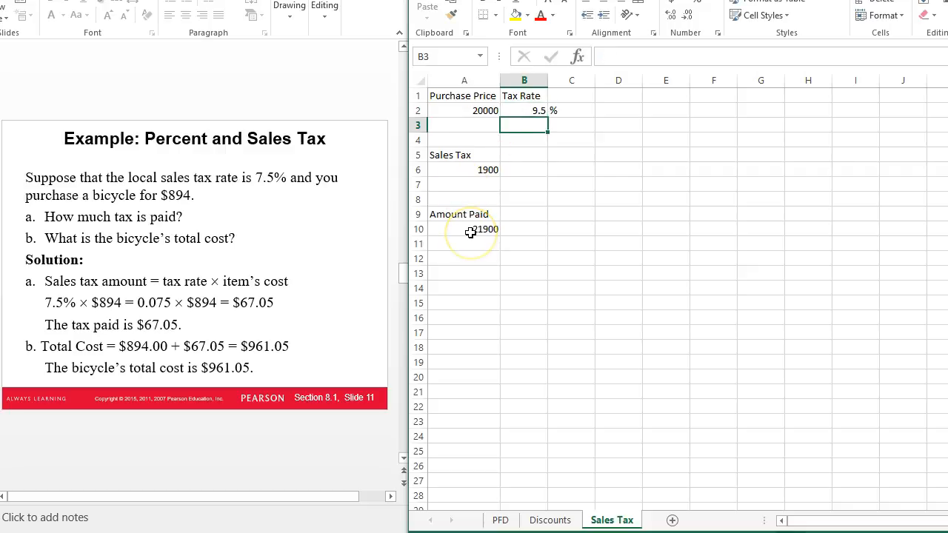
- Fill the purchase price cell A2 and the tax rate cell B2 of the Sales Tax sheet with yellow
click(485, 112)
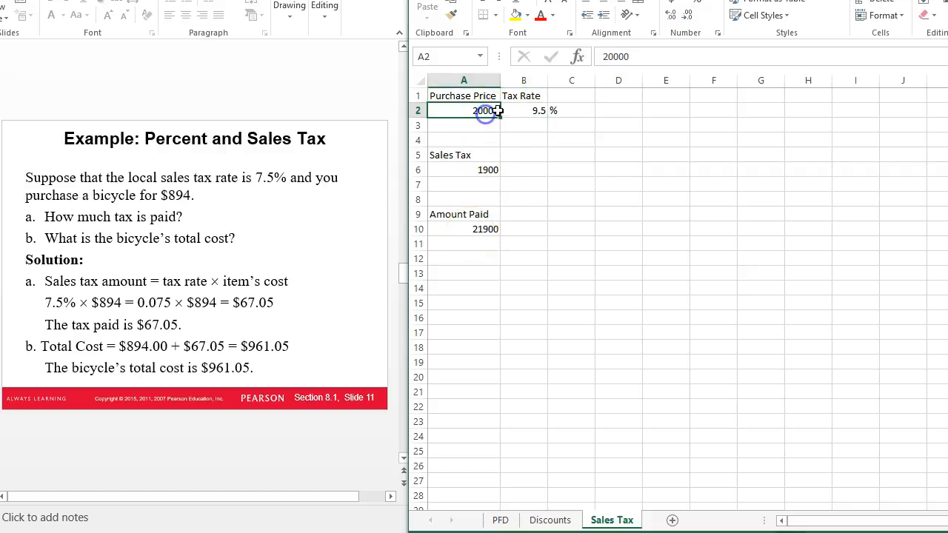
click(514, 15)
click(527, 111)
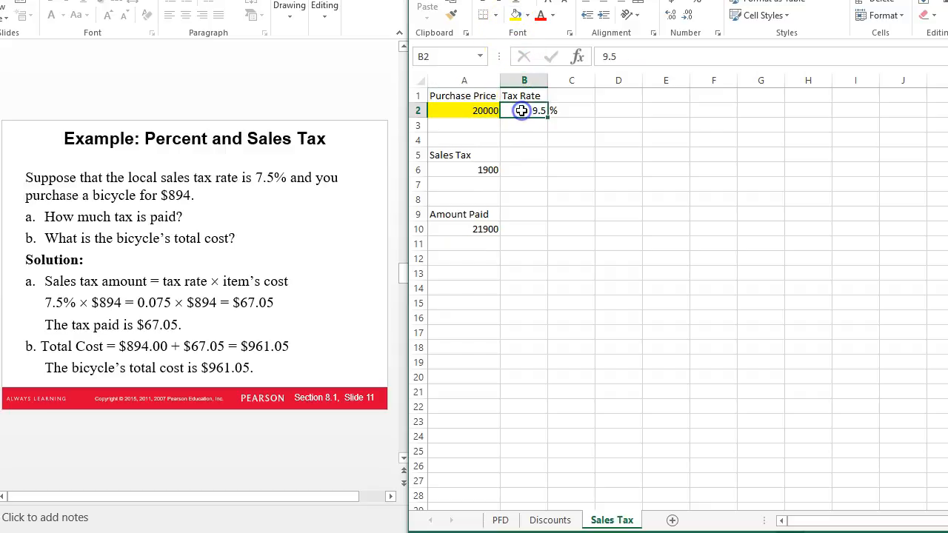
click(516, 15)
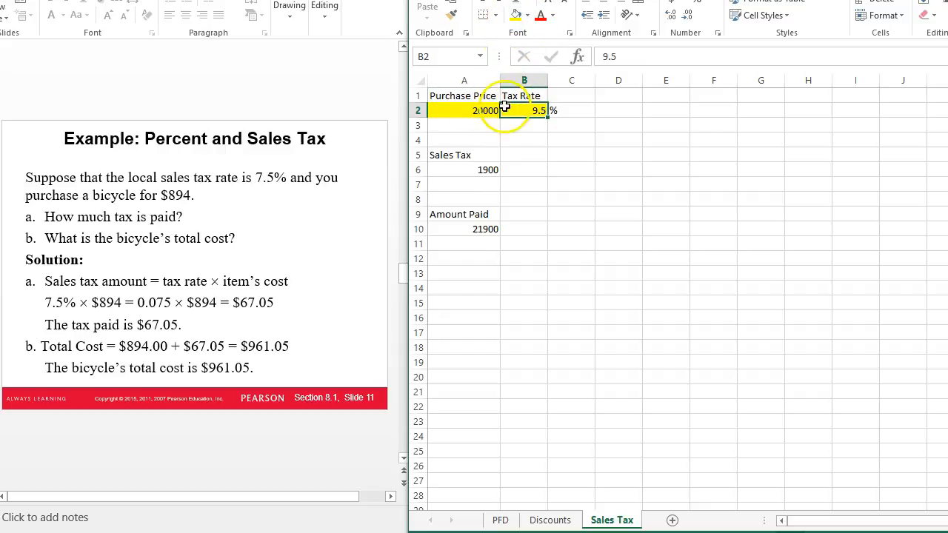
- On the Discounts sheet, fill the original price cell A2 and the discount rate cell B2 with yellow
click(550, 520)
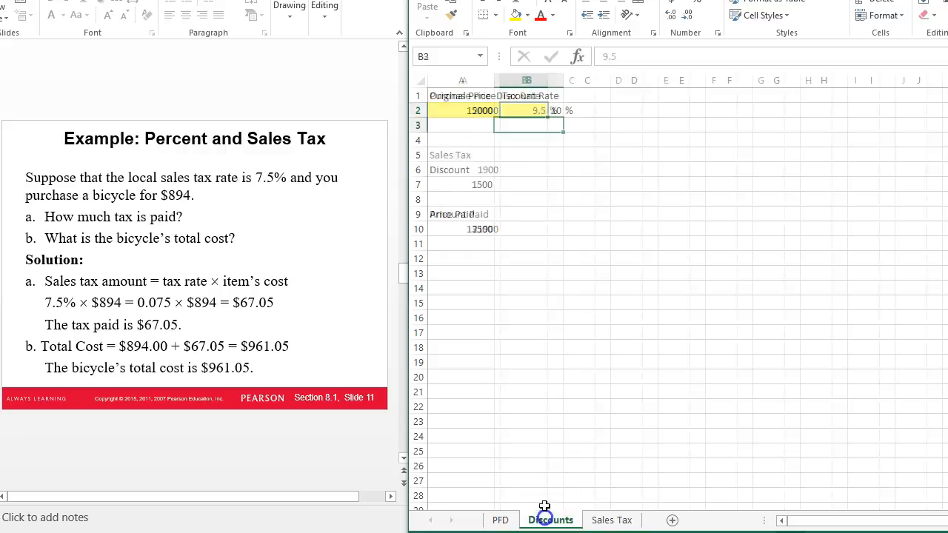
click(441, 111)
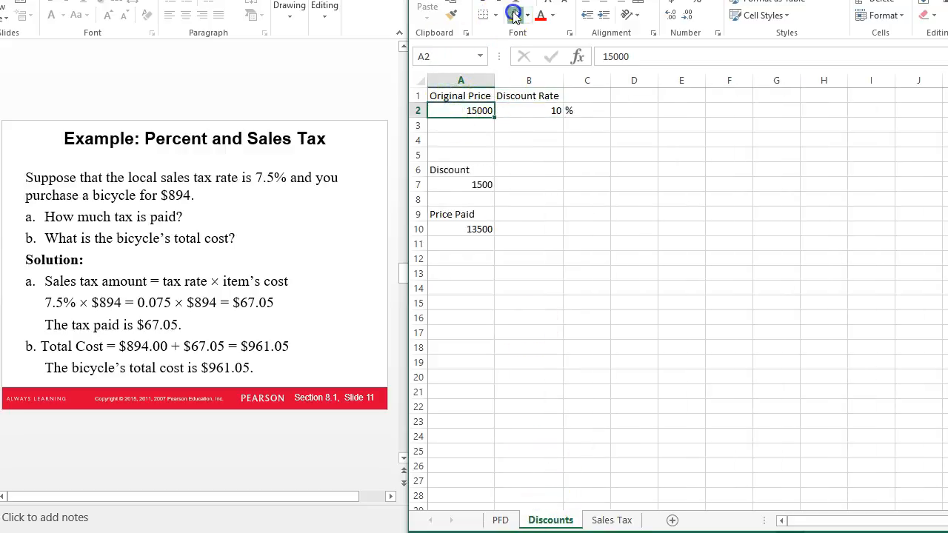
click(515, 15)
click(509, 109)
click(516, 15)
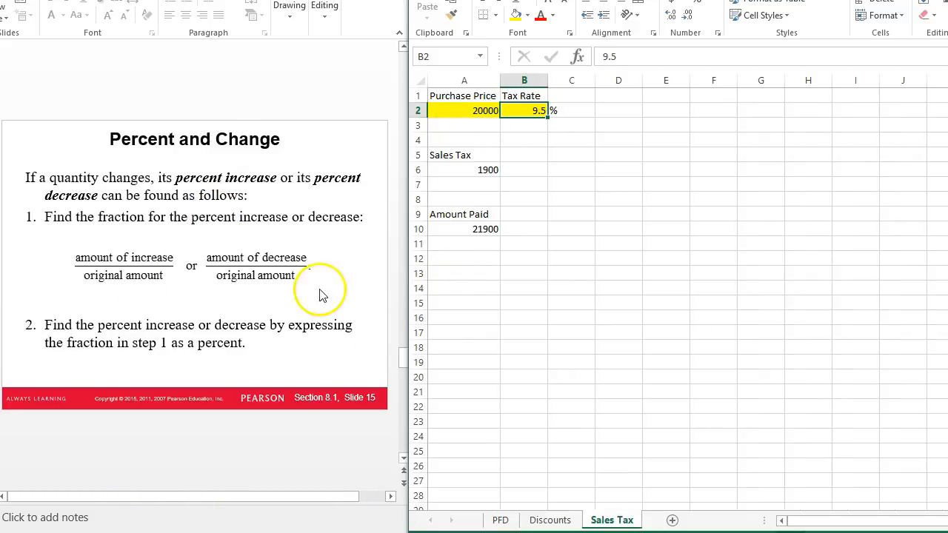
- Add a new worksheet after Sales Tax and name it Percent Change
click(671, 520)
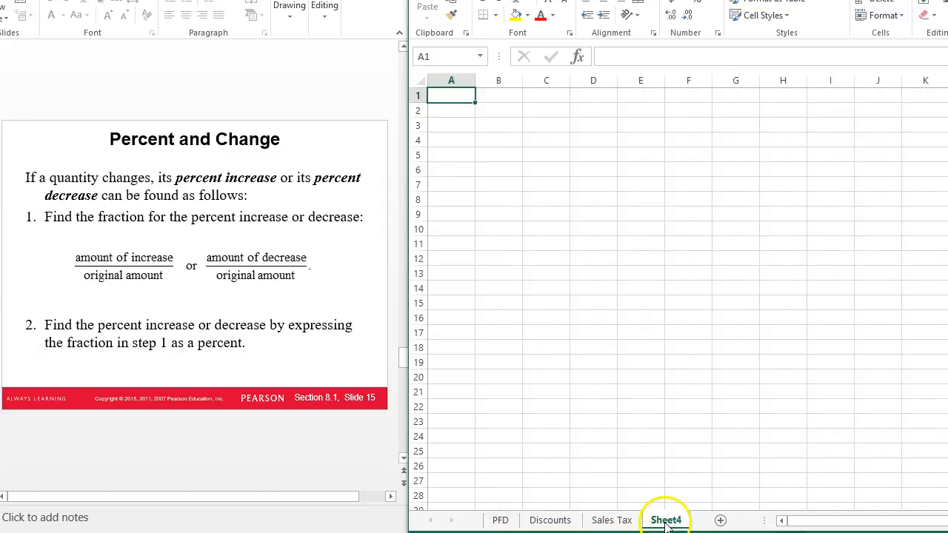
double_click(665, 521)
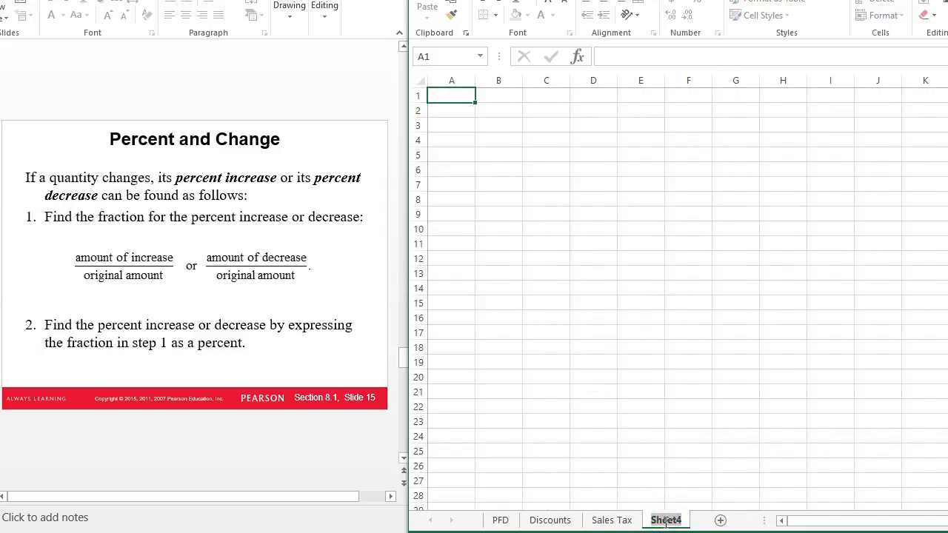
text(Perce)
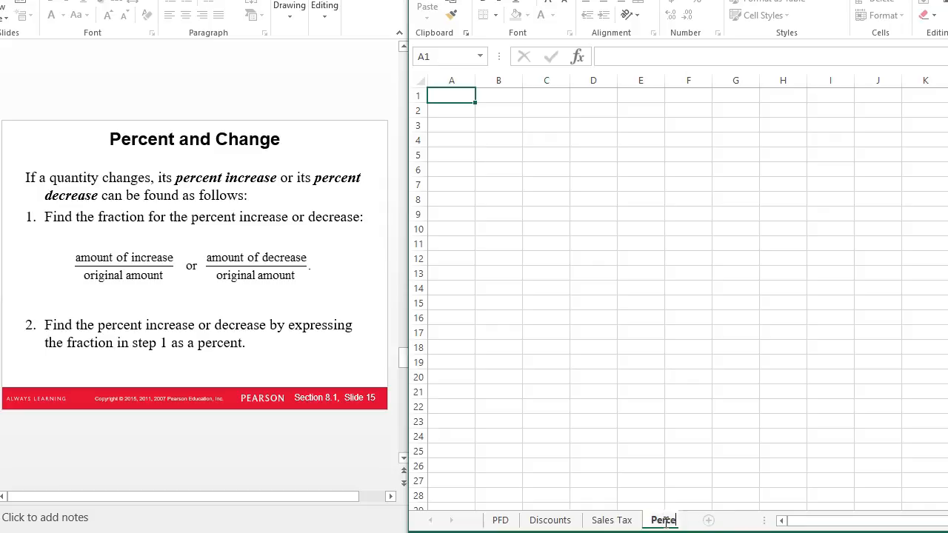
text(nt Change)
key(Return)
click(459, 90)
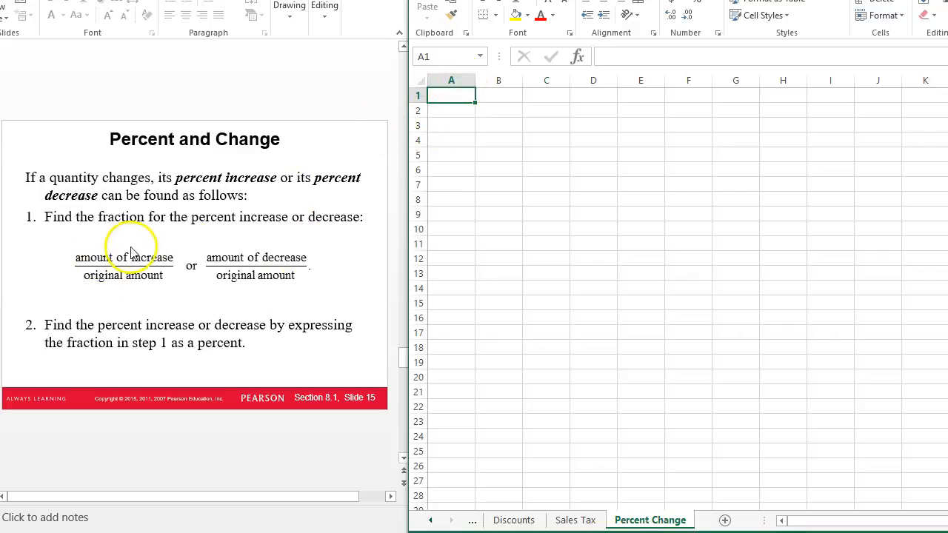
- Label A1 Original Amount and widen column A to fit the heading
click(452, 95)
text(Original Amount)
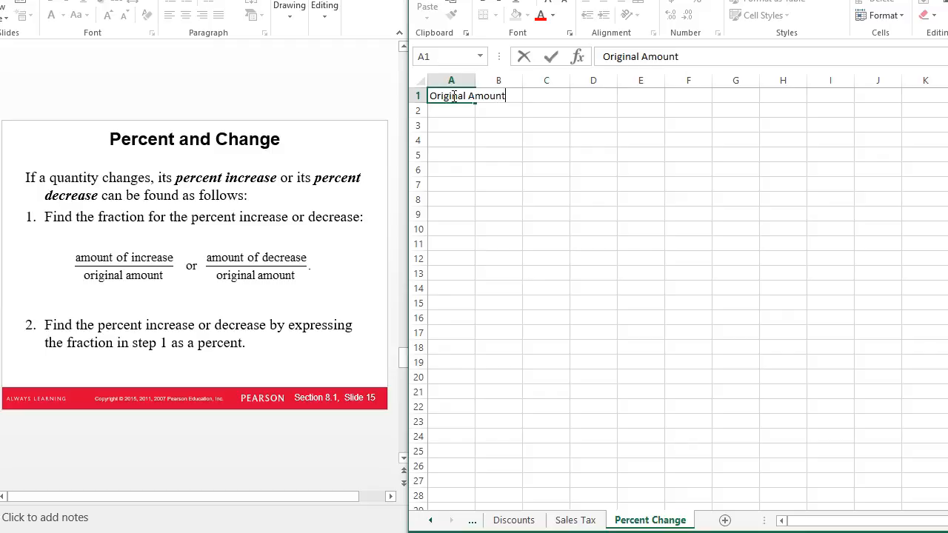
key(Return)
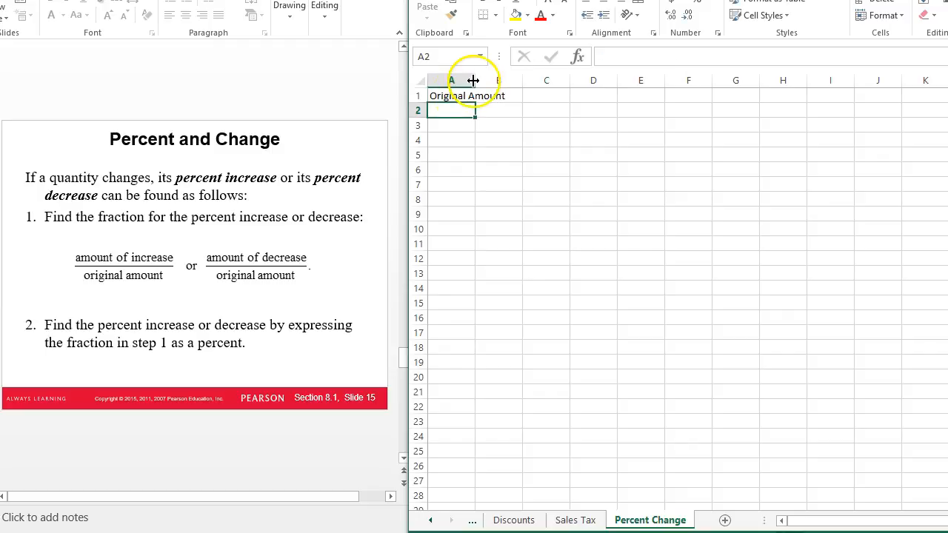
double_click(475, 80)
- Label B1 Change in Price and widen column B to fit the heading
click(533, 100)
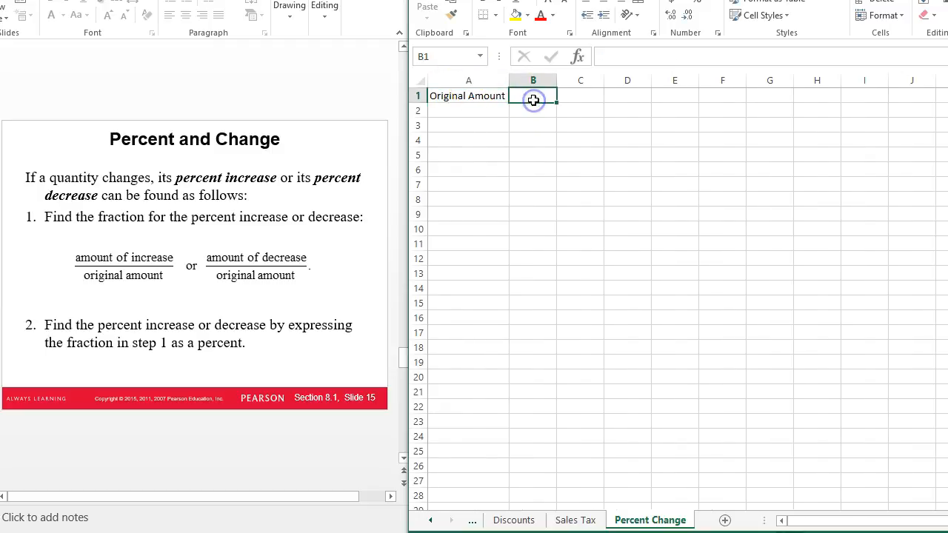
text(Change in Price)
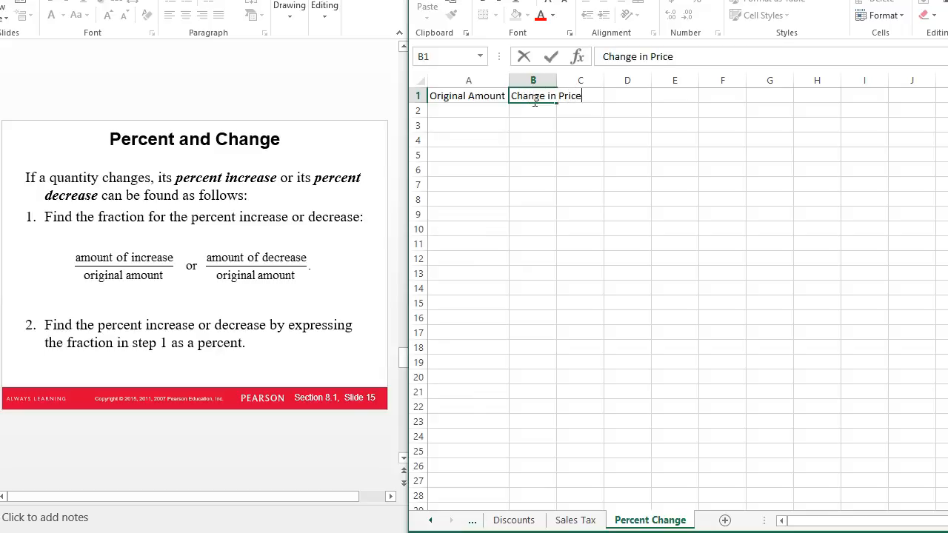
key(Return)
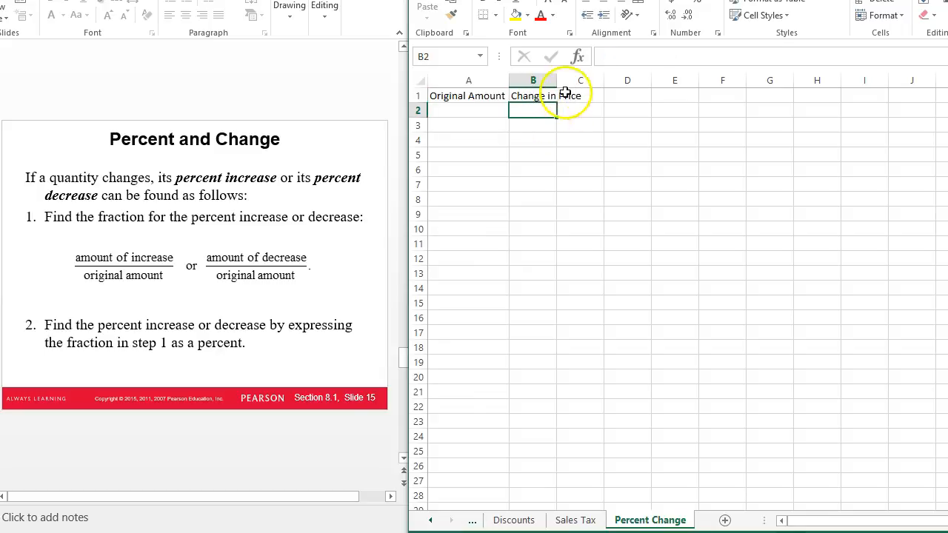
click(447, 110)
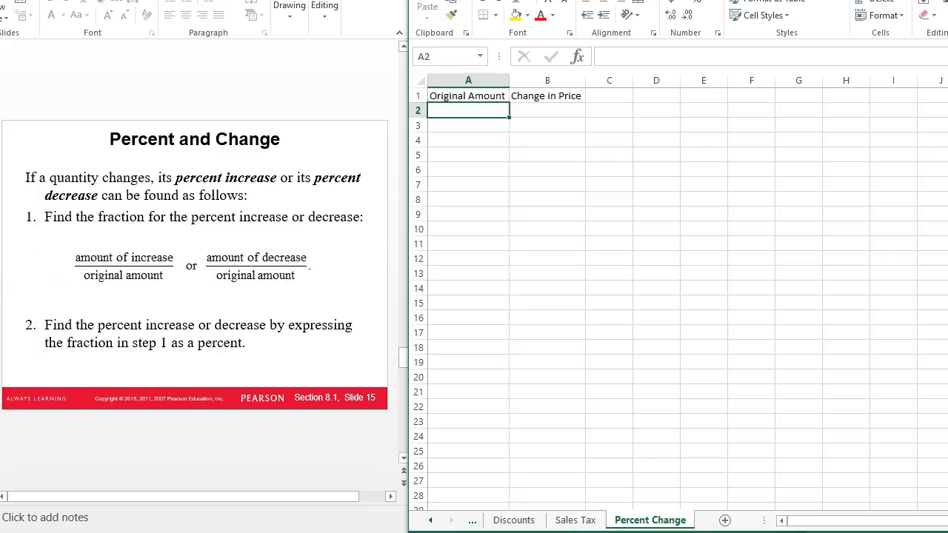
- Advance the PowerPoint slides to the percent increase and decrease example, and move the Change in Price heading from B1 to C1 in Excel
click(1, 311)
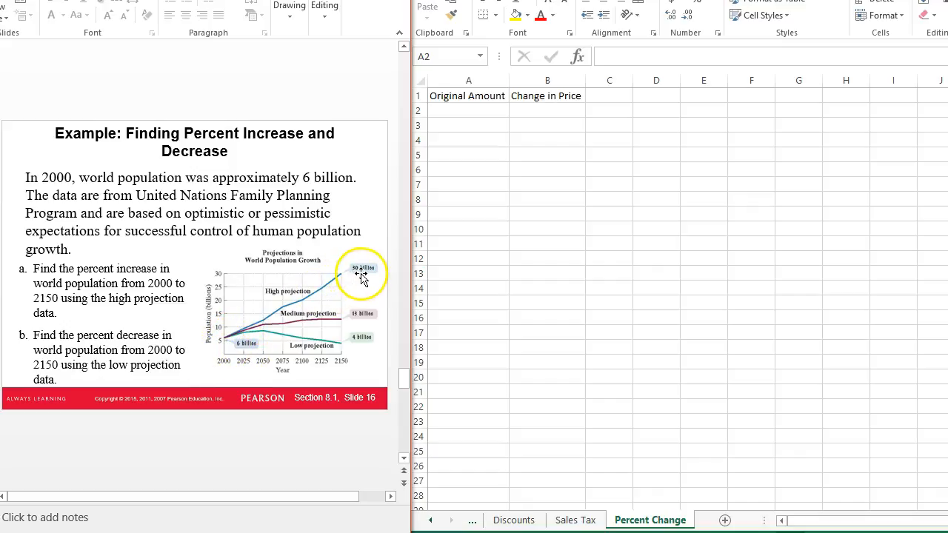
click(485, 115)
click(521, 92)
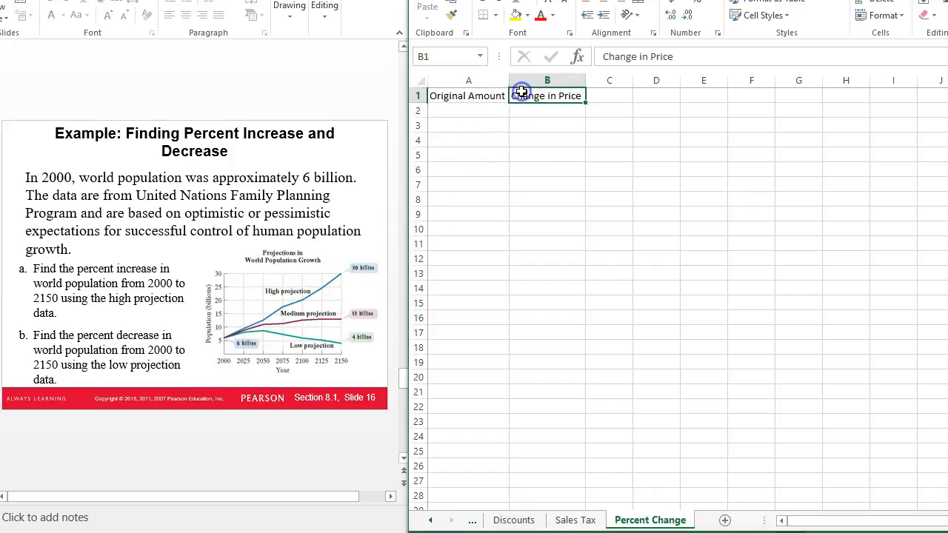
right_click(519, 95)
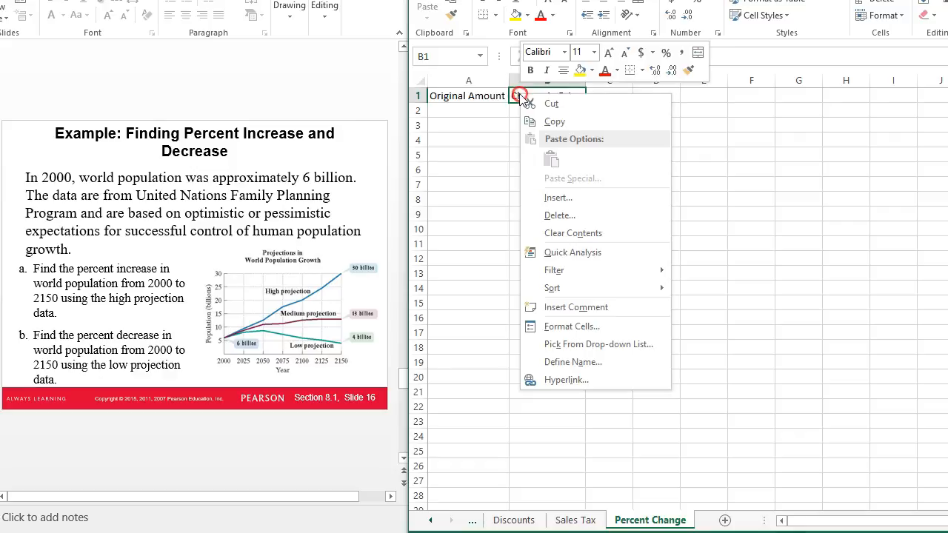
click(523, 102)
click(601, 98)
right_click(601, 98)
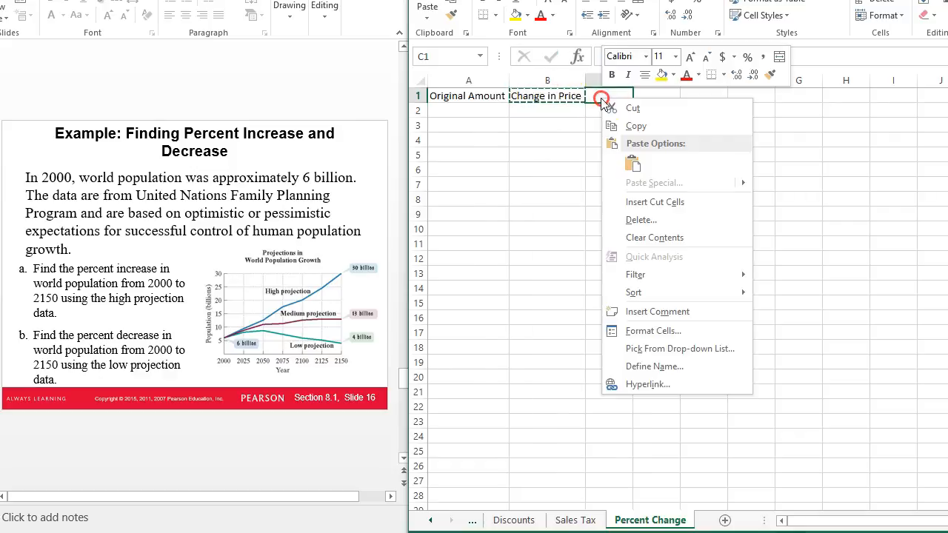
click(631, 166)
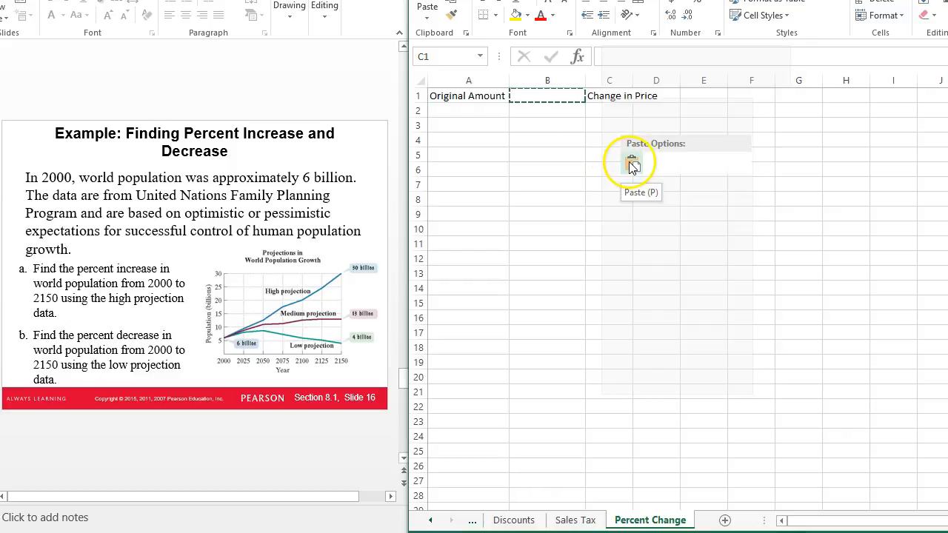
click(582, 165)
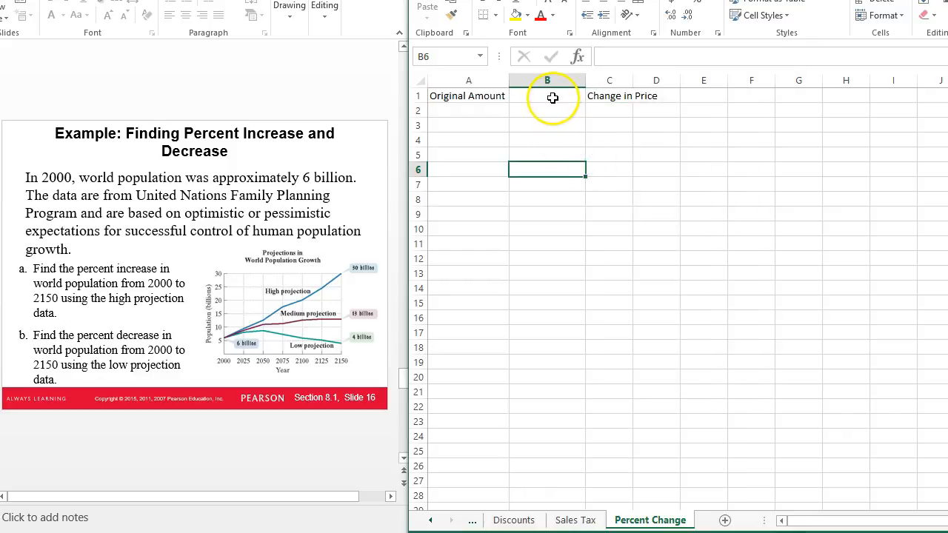
- Label B1 New Amount and widen column C to fit the Change in Price heading
click(552, 95)
right_click(607, 100)
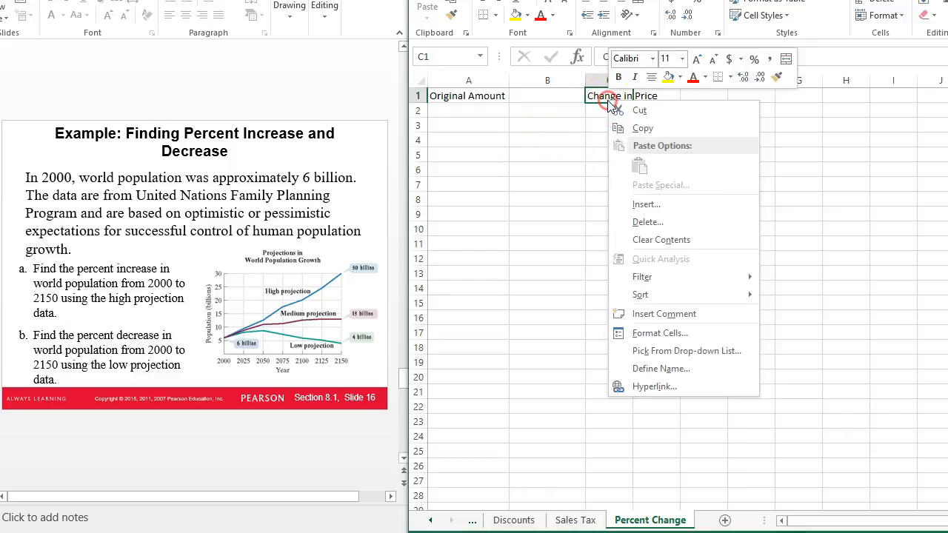
click(580, 158)
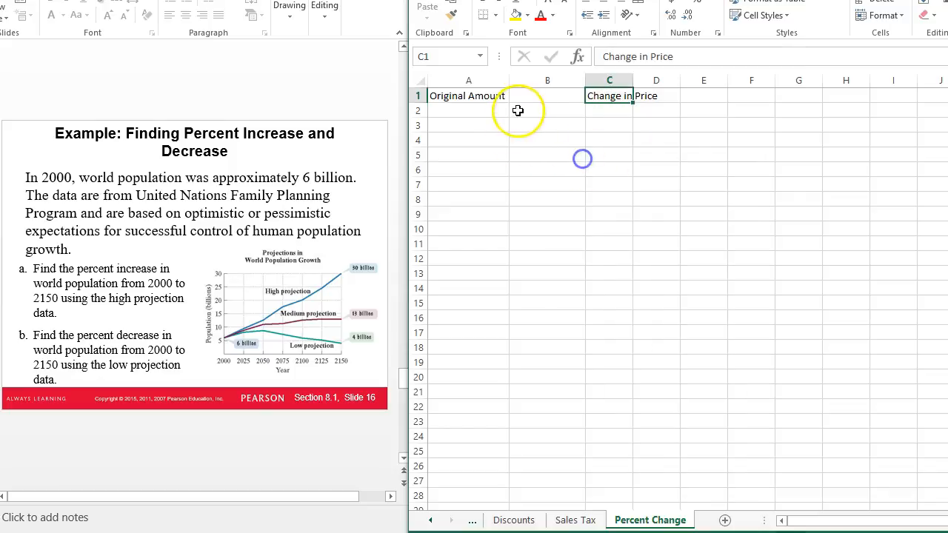
click(531, 96)
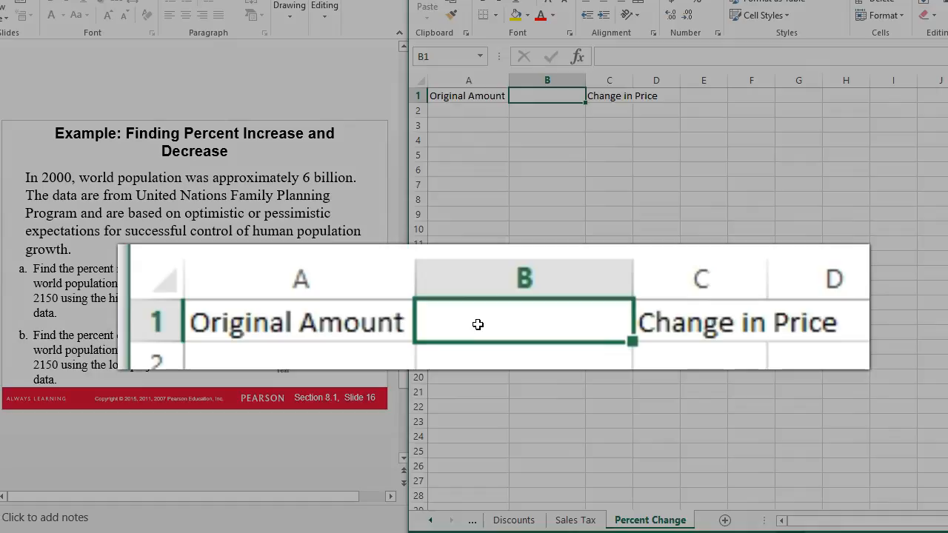
text(New Amount)
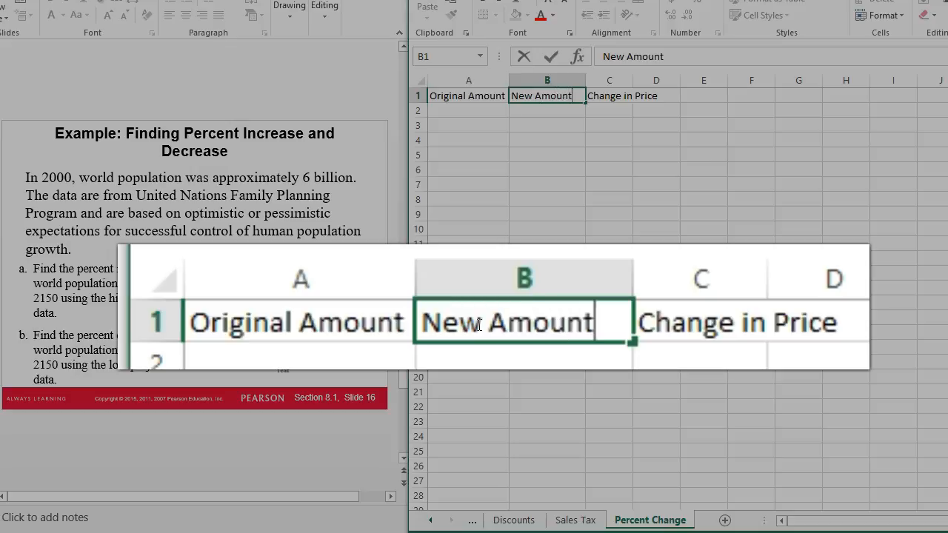
click(540, 184)
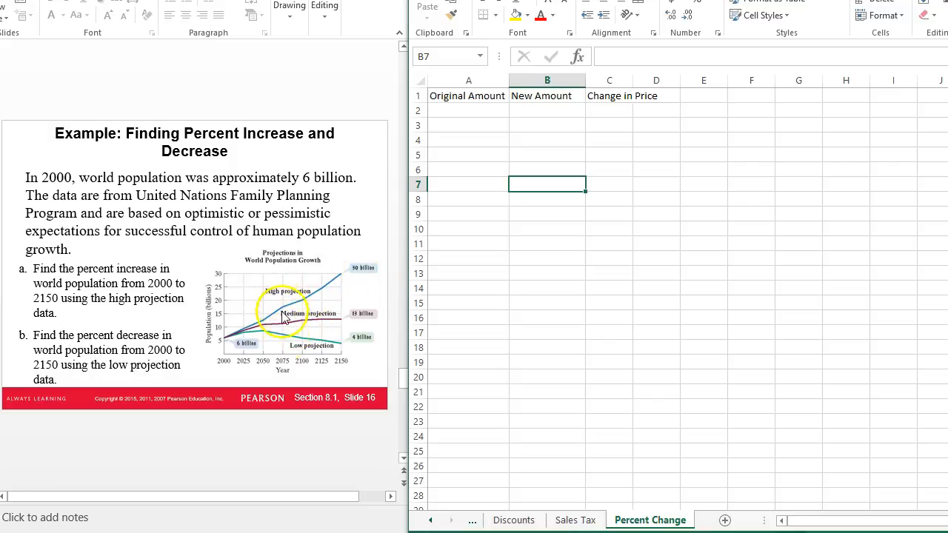
click(471, 141)
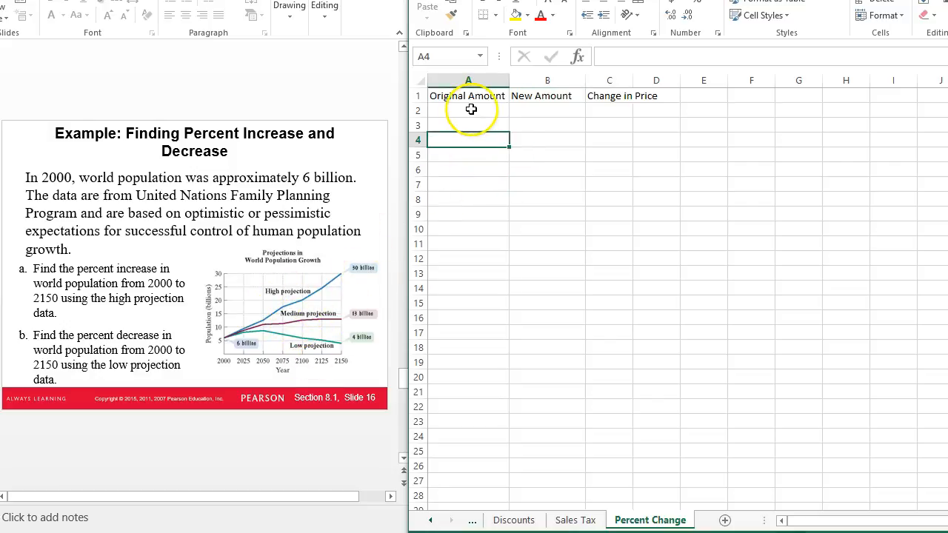
click(471, 108)
double_click(634, 80)
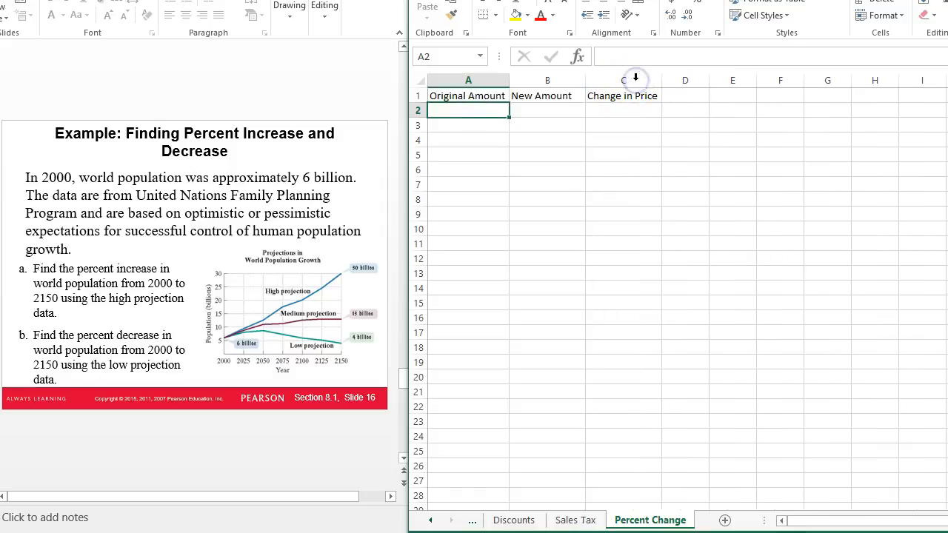
- Enter 6 as the original amount in A2 and 30 as the new amount in B2
click(512, 232)
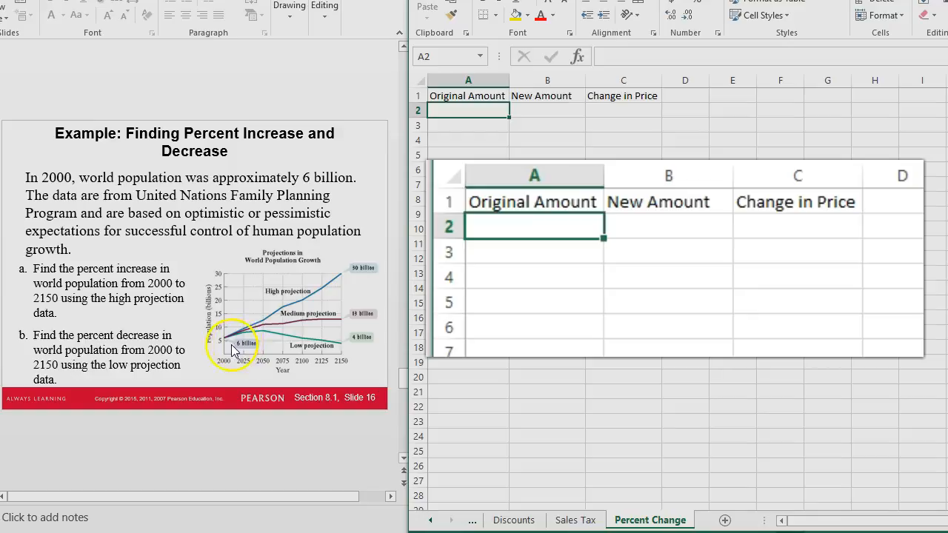
text(6)
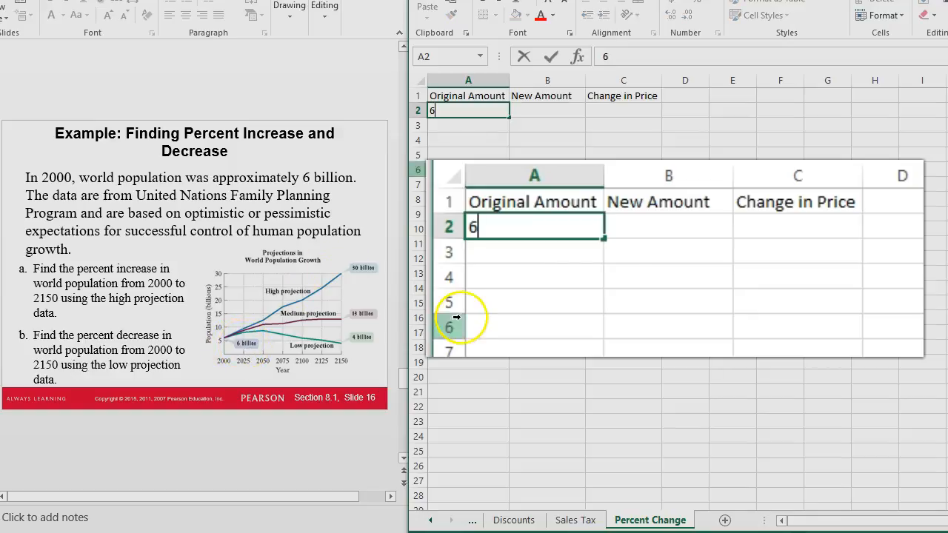
click(680, 222)
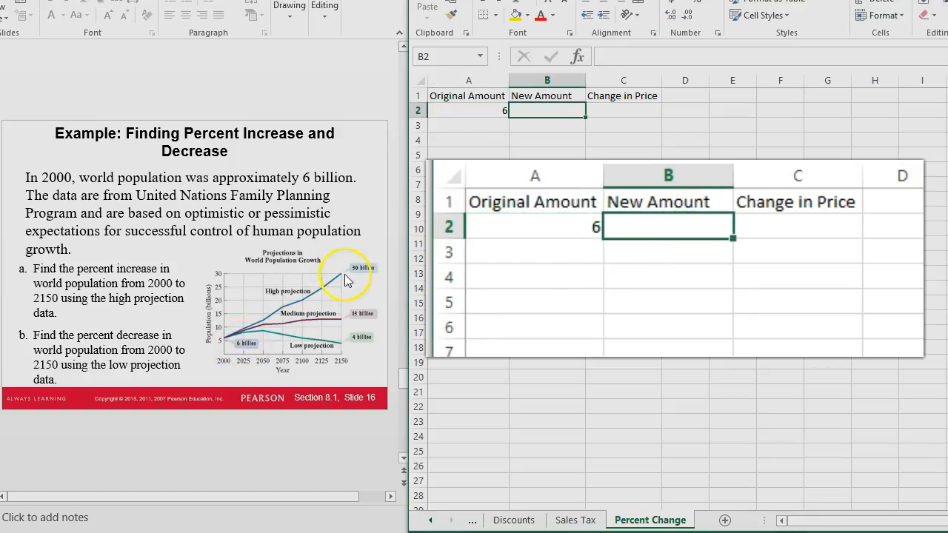
text(30)
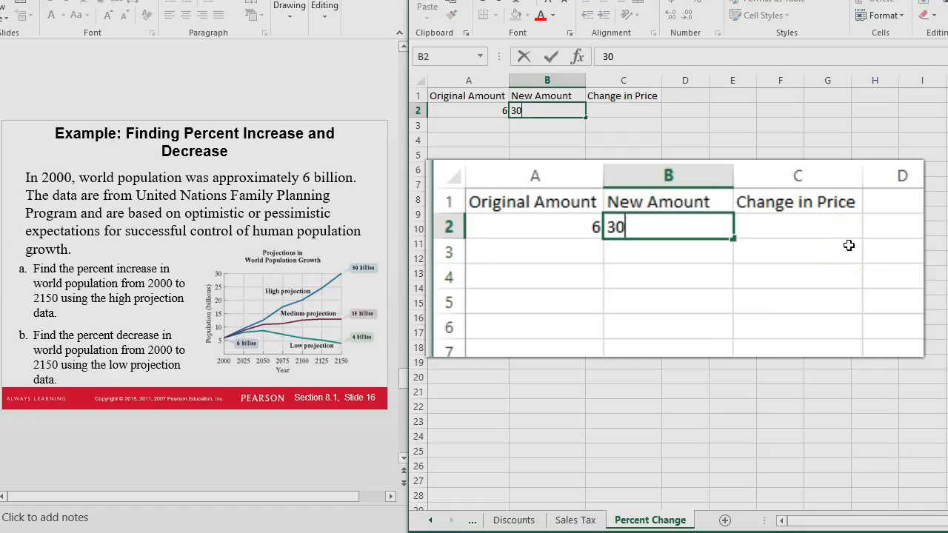
key(Return)
- Switch to PowerPoint and go back to the Percent and Change slide with the fraction formulas
click(794, 220)
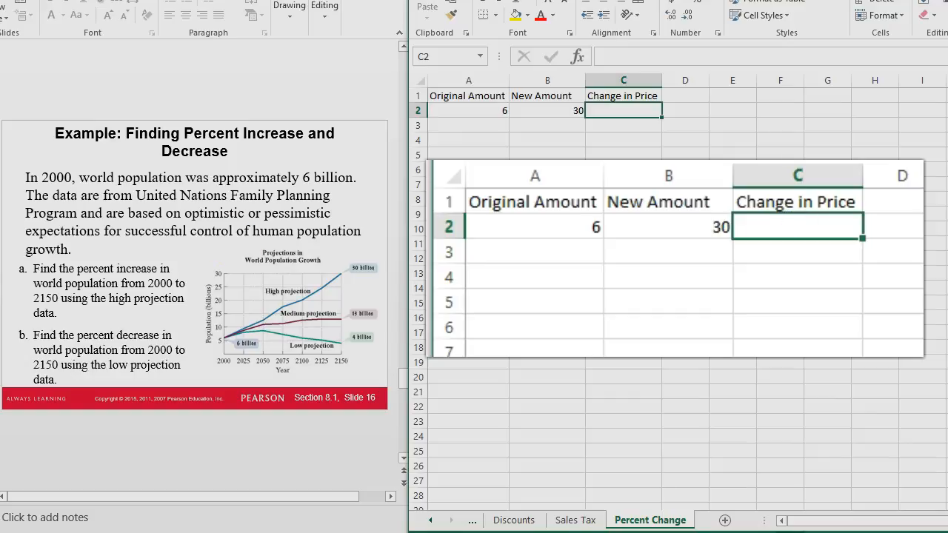
key(alt+Tab)
key(Page_Up)
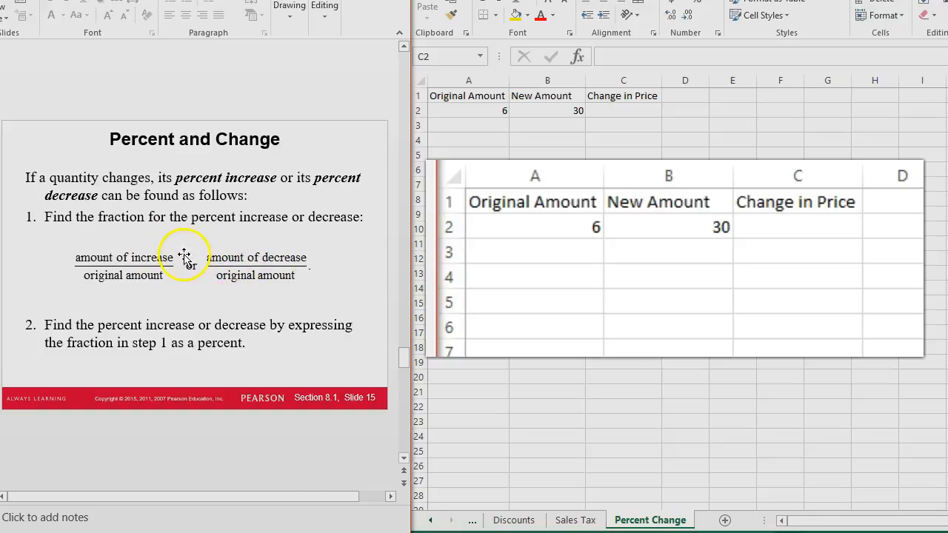
- Switch back to Excel and compute the change in price in C2 with the formula =ABS(B2-A2)
click(778, 219)
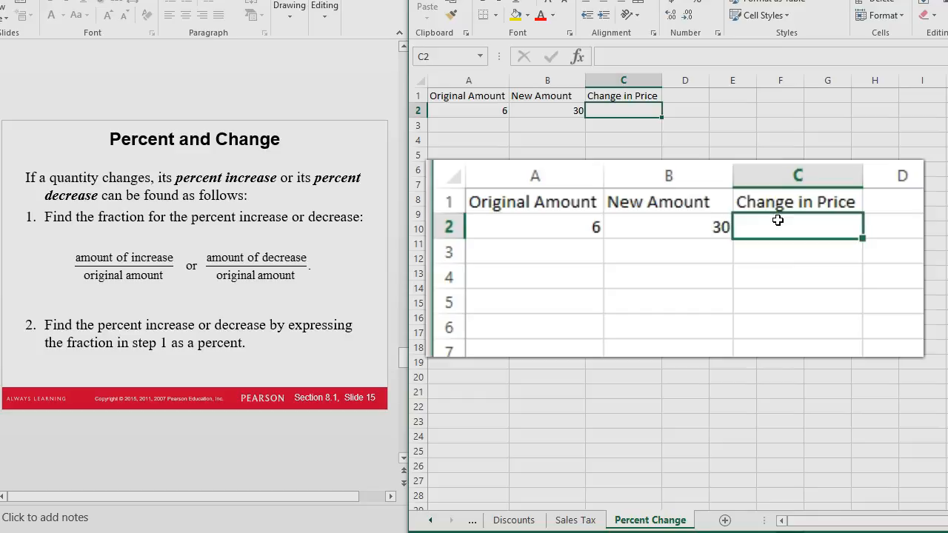
text(=)
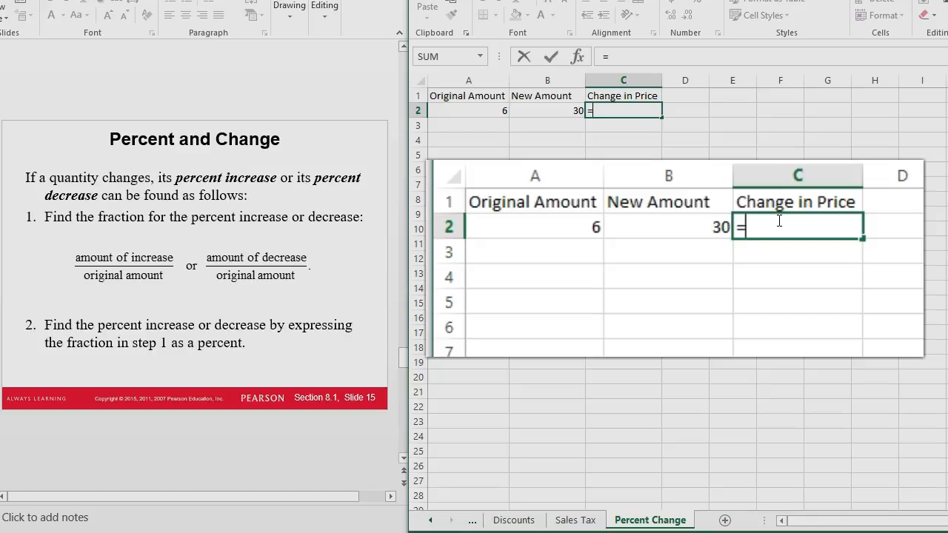
text(ab)
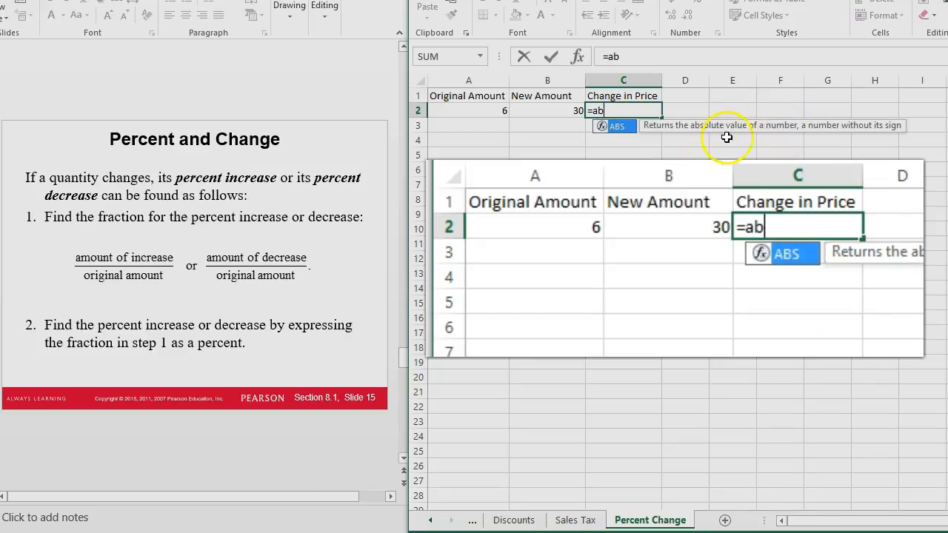
double_click(784, 253)
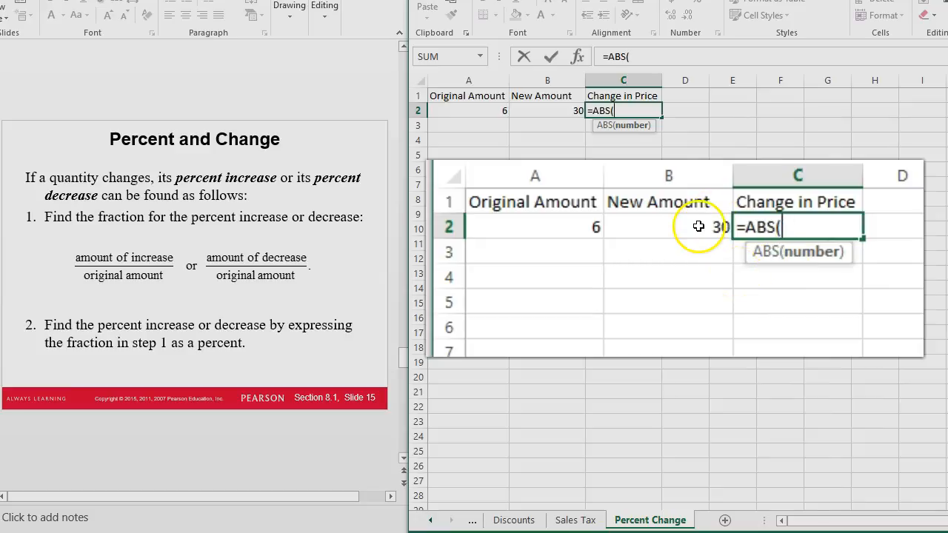
click(670, 222)
text(-)
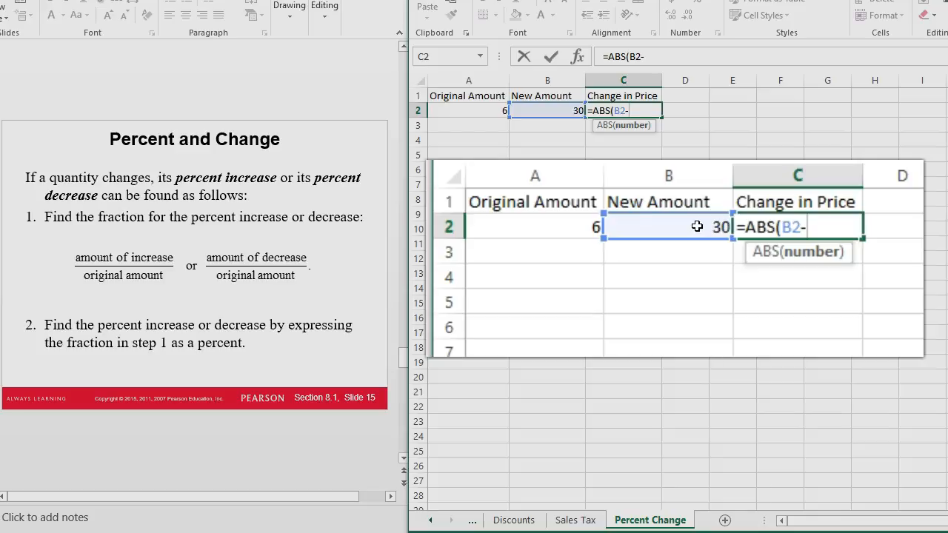
click(565, 226)
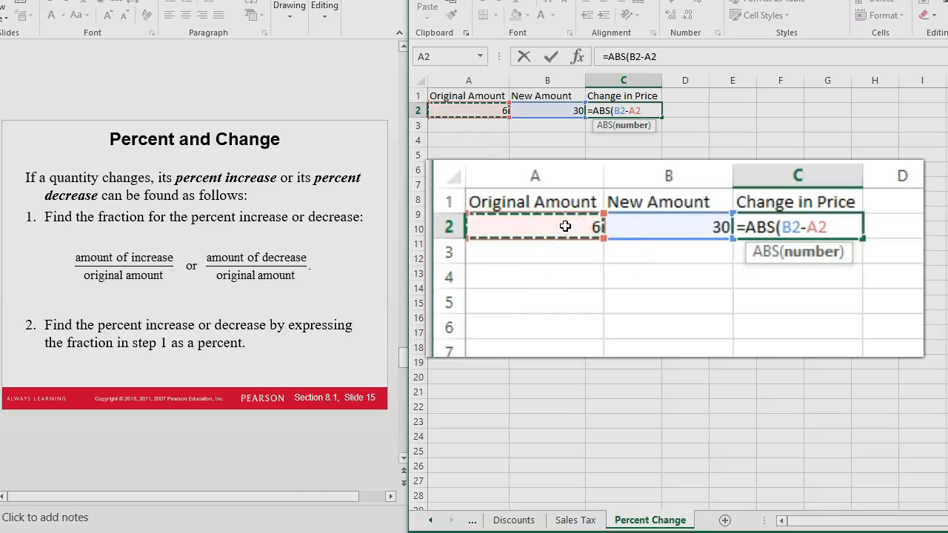
text())
key(Return)
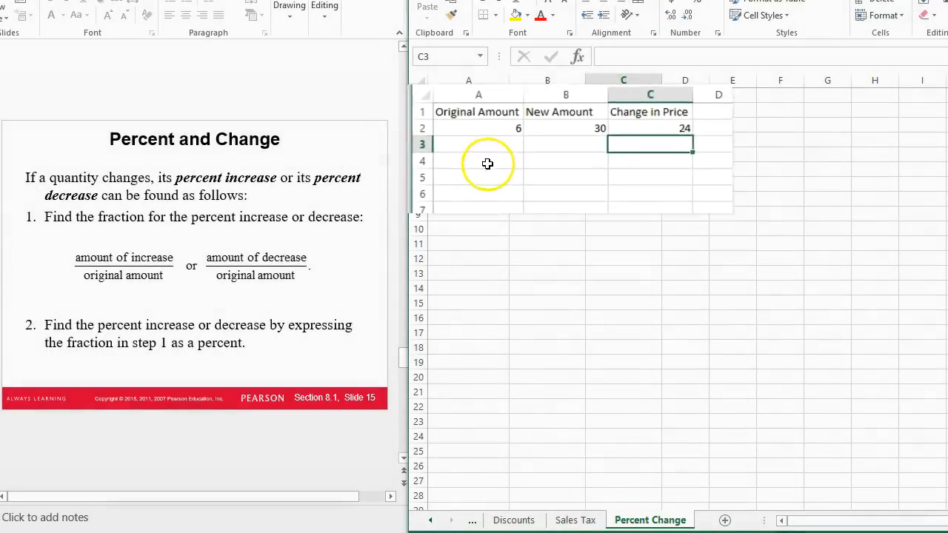
- Label cell A4 Percent Change
click(477, 143)
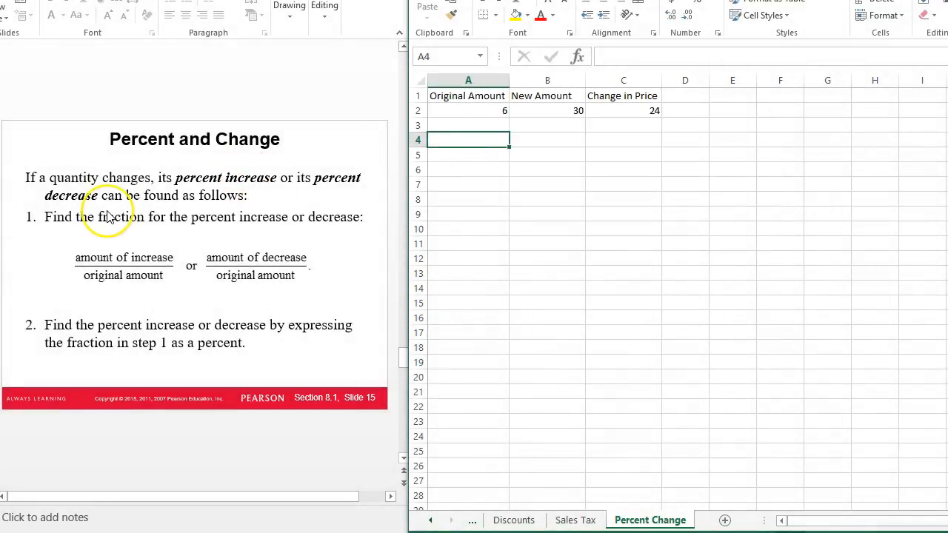
text(Percent C)
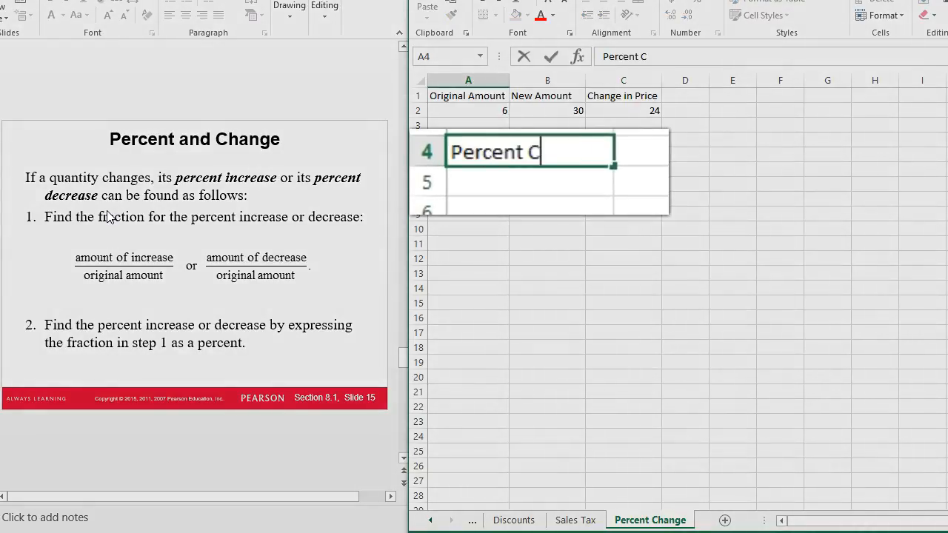
text(hange)
key(Return)
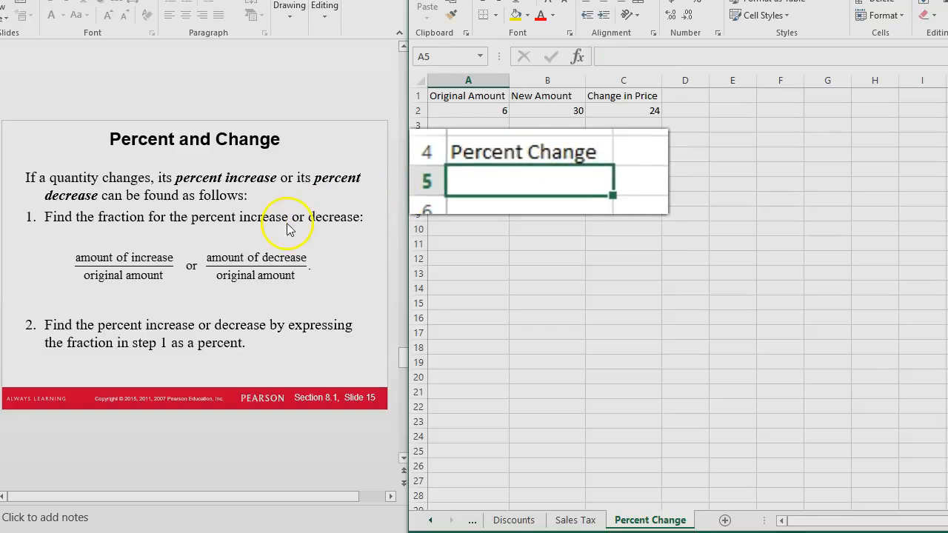
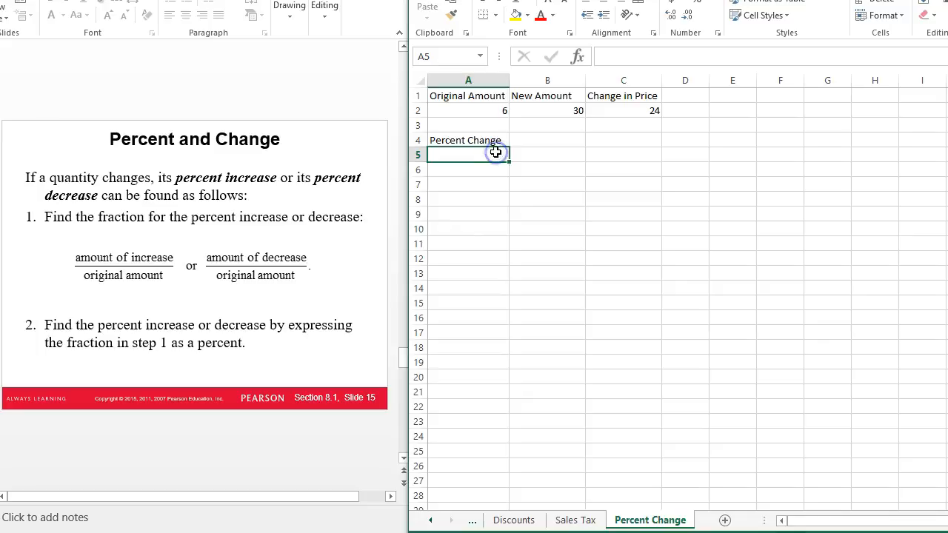
- Calculate the percent change in A5 by dividing the change in price by the original amount, =C2/A2, and reselect the cell
text(=)
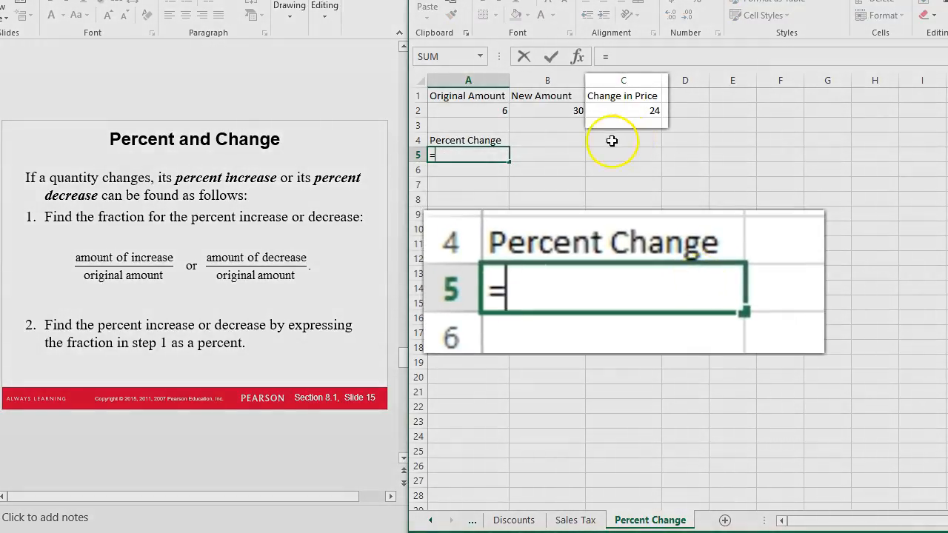
click(633, 112)
text(/)
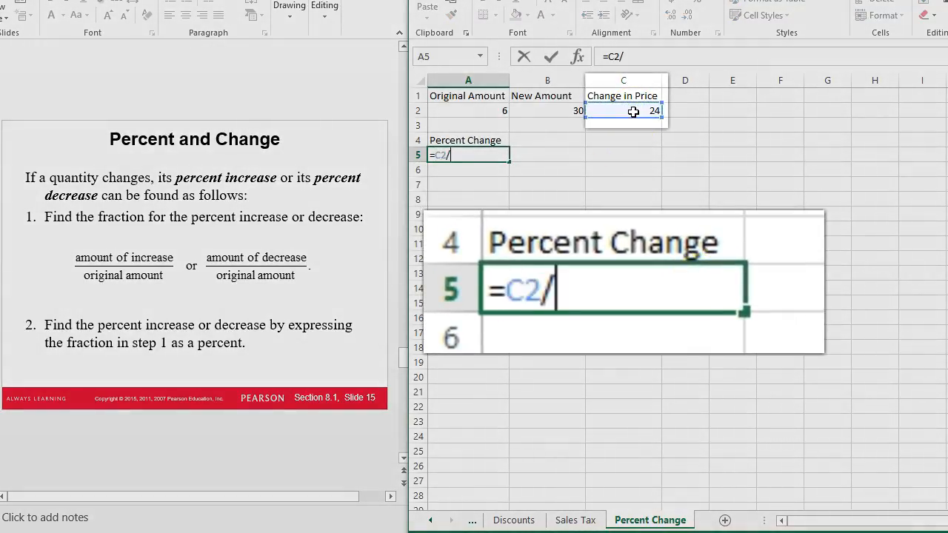
click(481, 112)
key(Return)
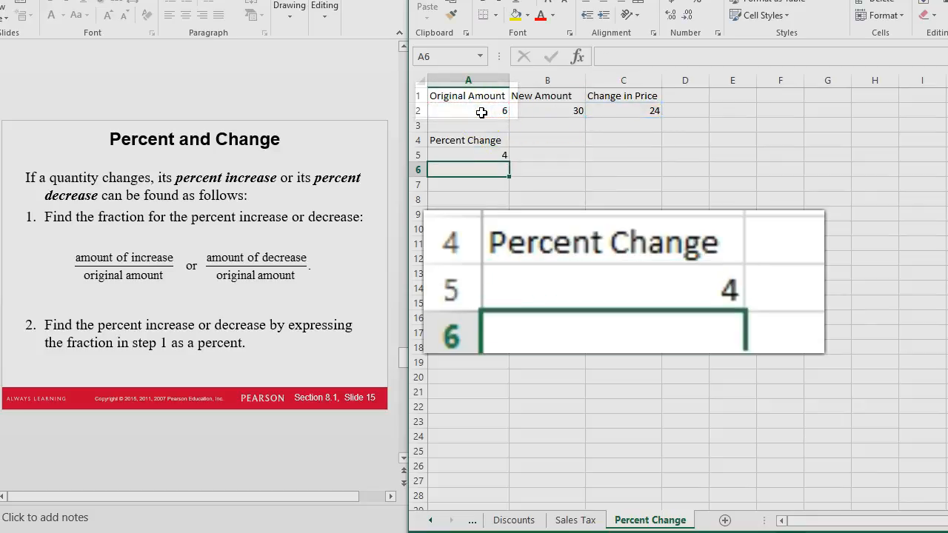
click(463, 157)
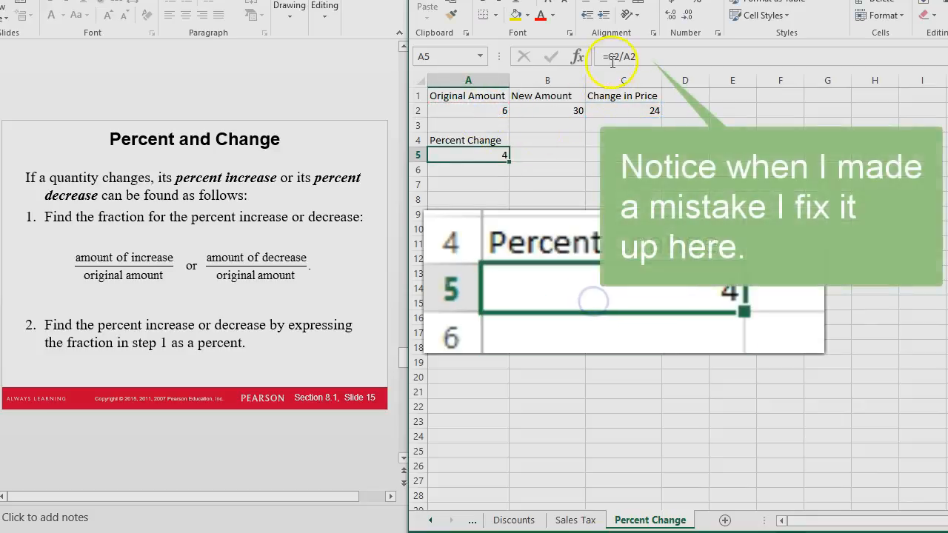
- Extend the Percent Change formula in A5 to =C2/A2*100 and enter % in B5 beside the result
click(650, 55)
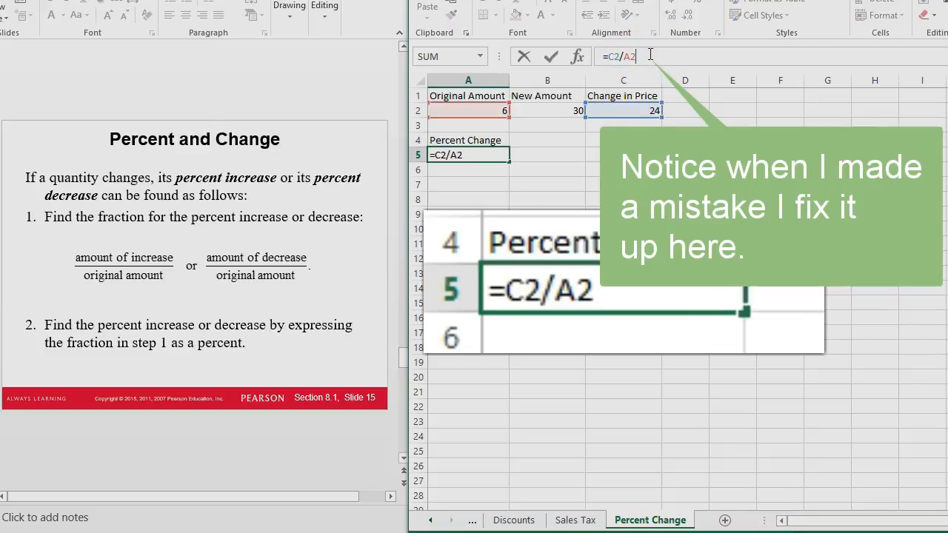
text(*100)
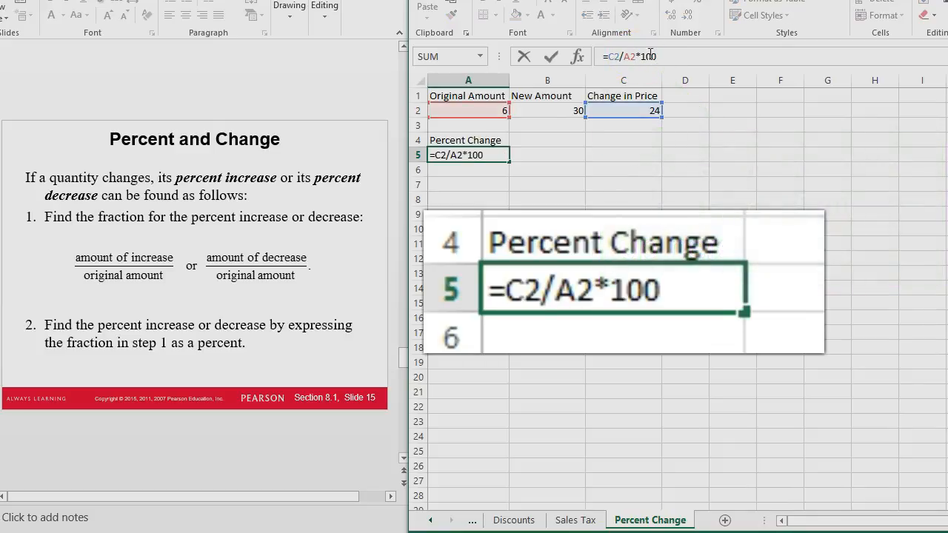
key(Return)
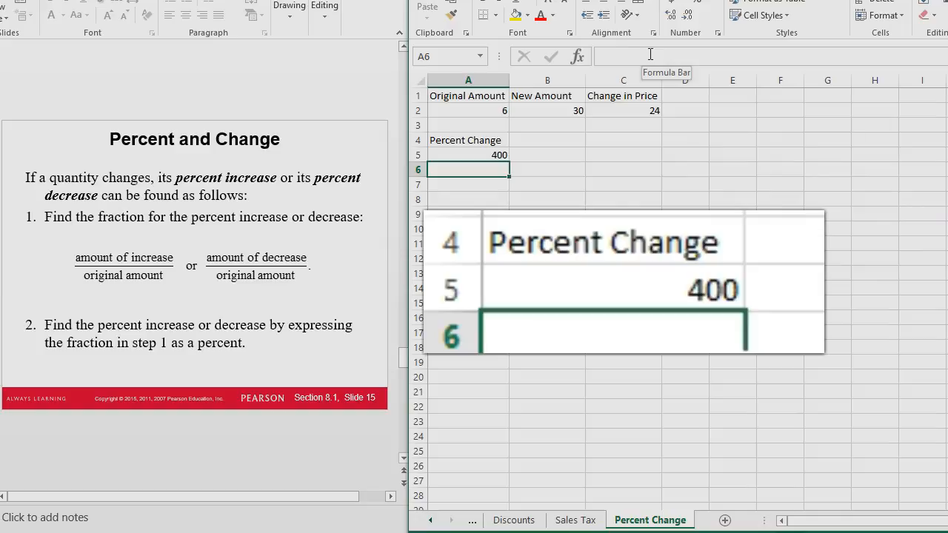
click(817, 299)
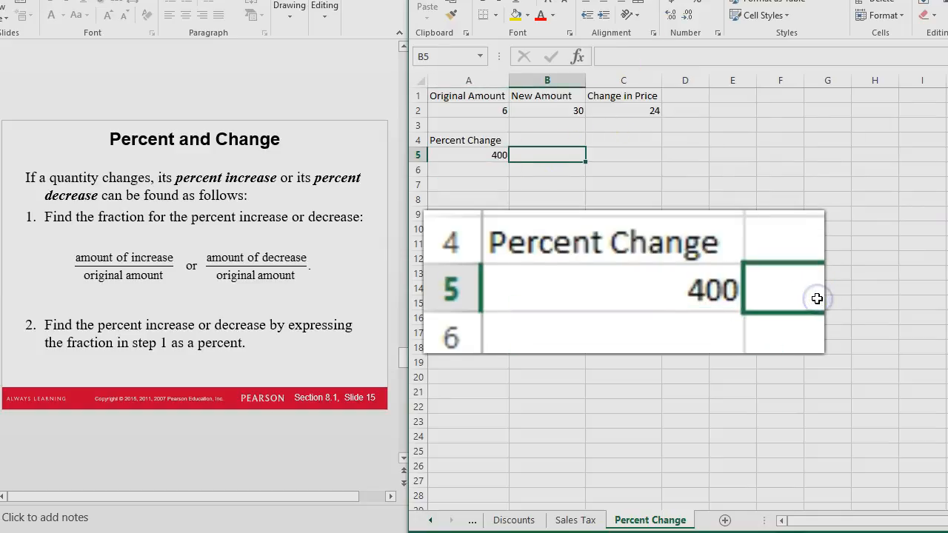
text(%)
key(Return)
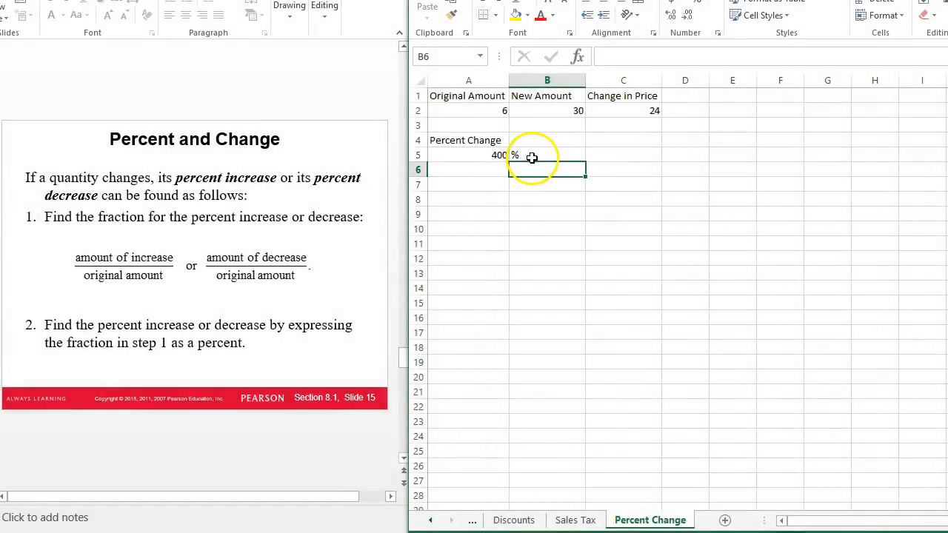
- Enter the formula =IF(B2>A2,"Increase","Decrease") in cell C5 to label the direction of the percent change
click(609, 153)
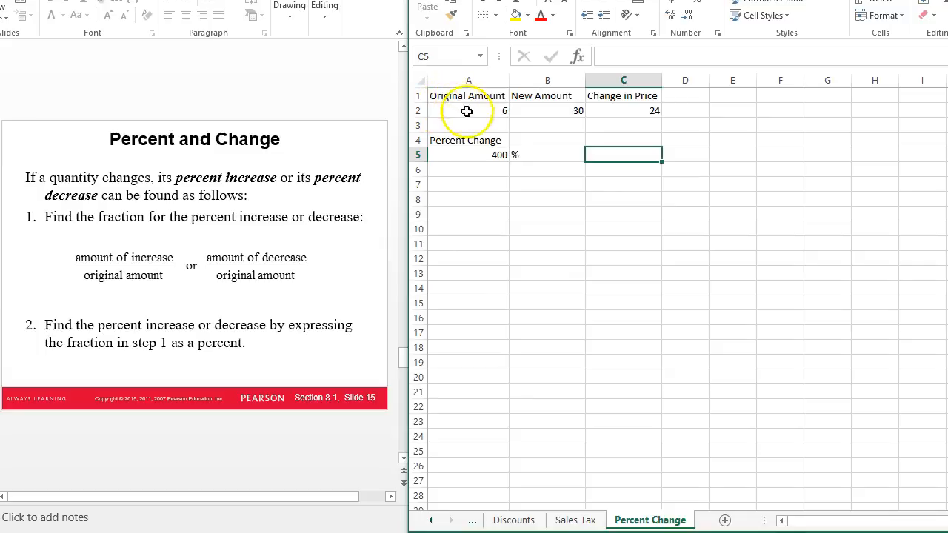
drag(467, 111, 522, 113)
click(487, 181)
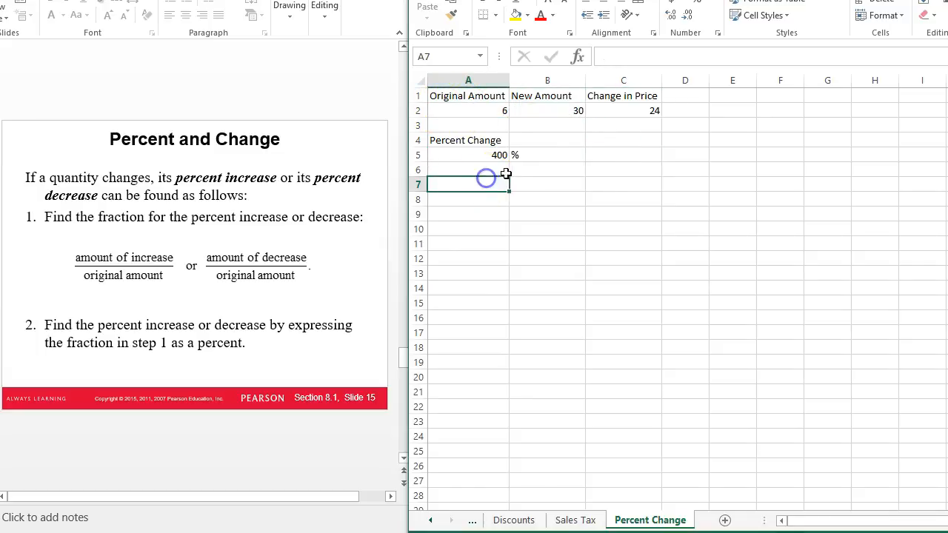
click(608, 155)
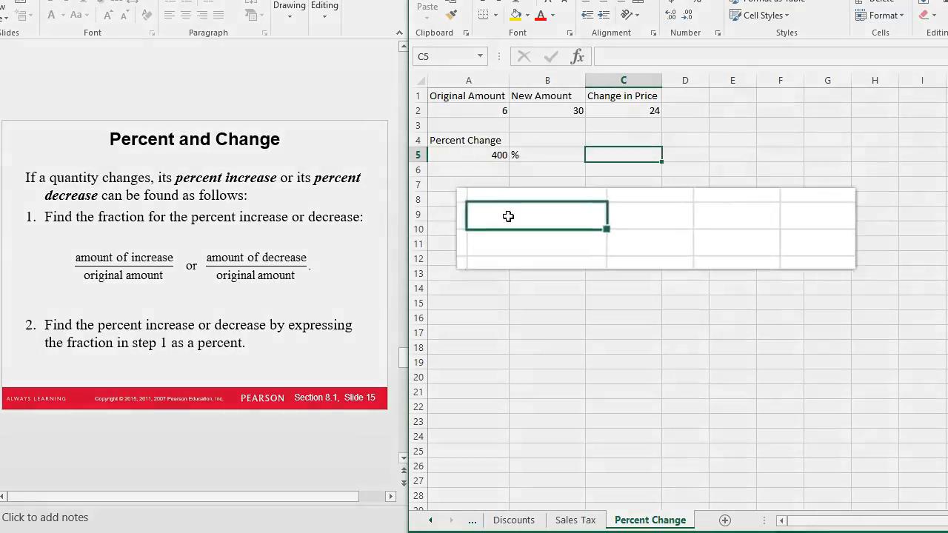
text(=)
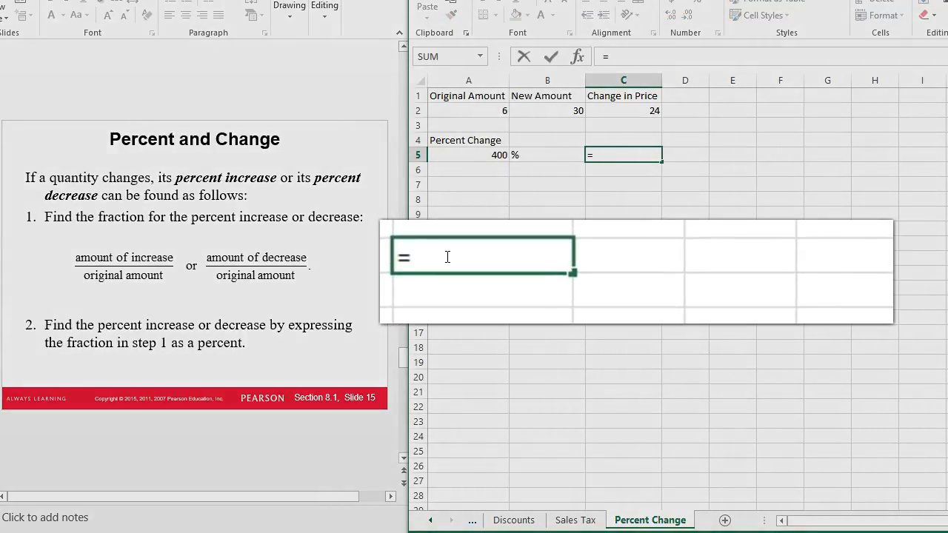
text(if)
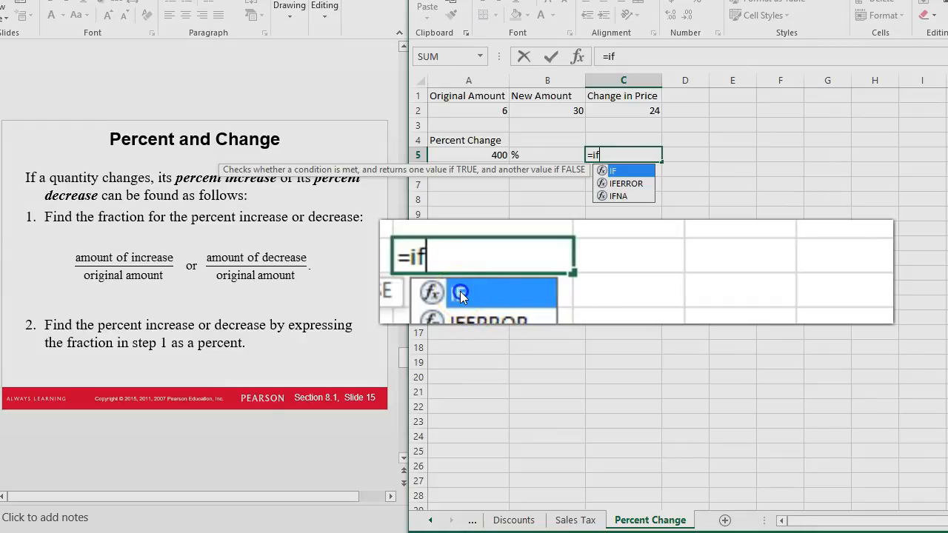
double_click(613, 170)
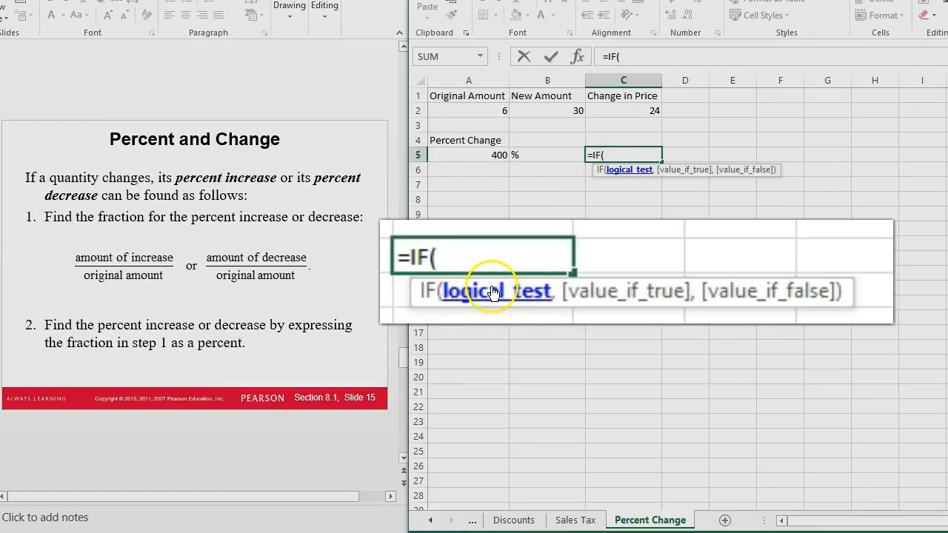
click(548, 111)
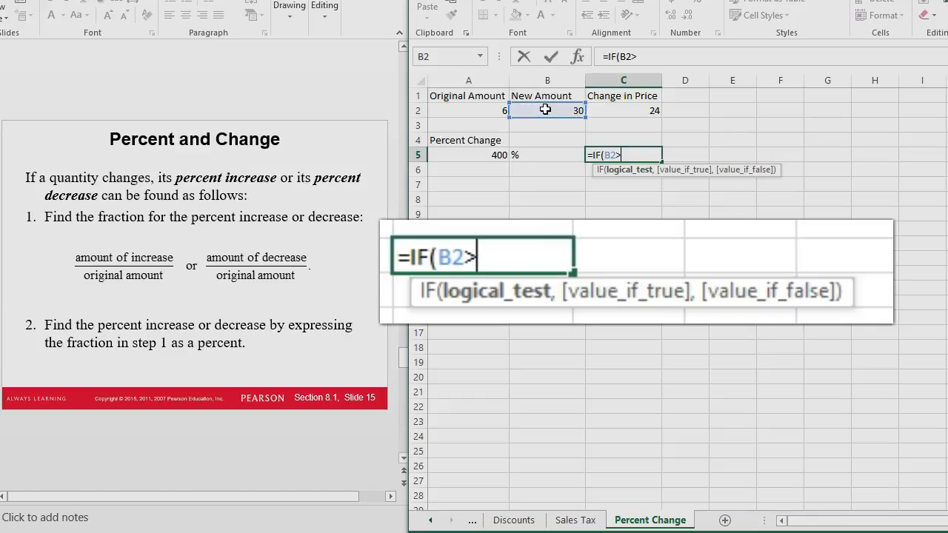
click(457, 121)
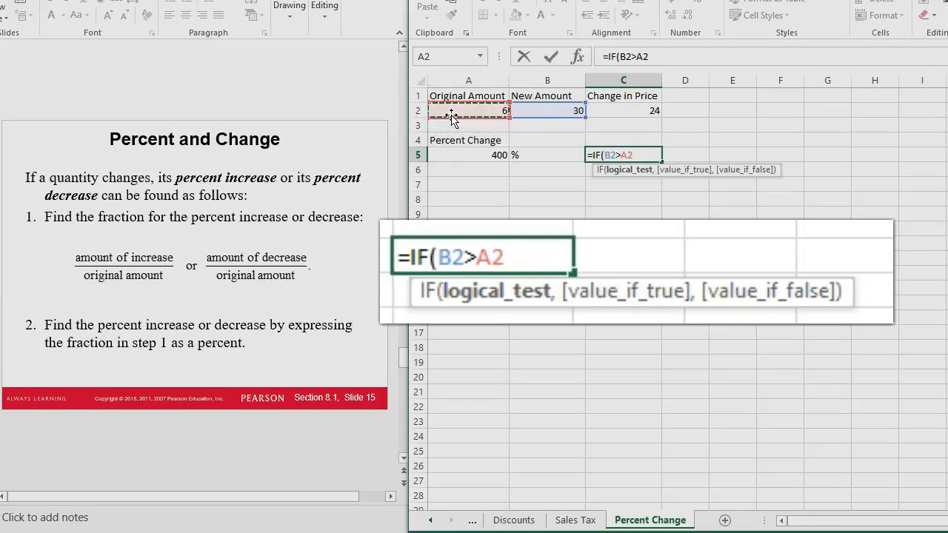
text(,"Increase)
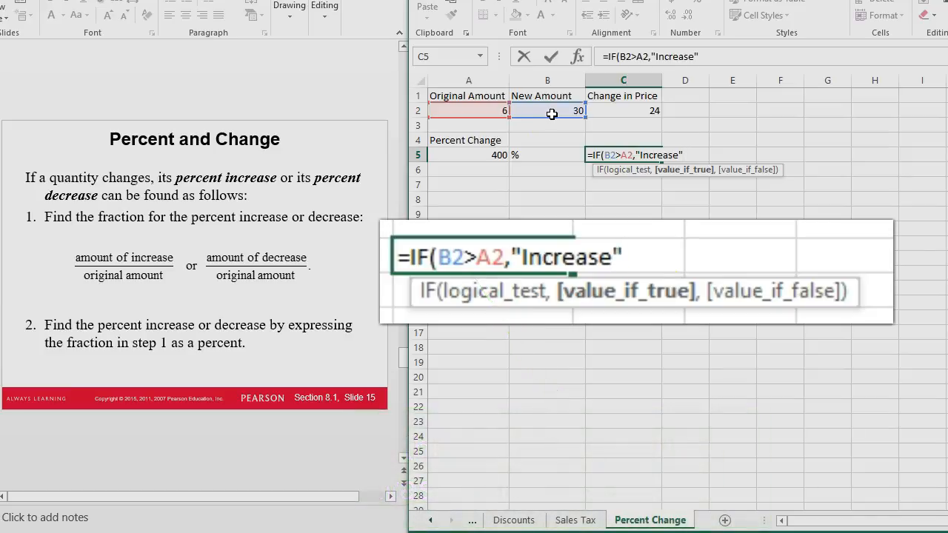
text(,"Decr)
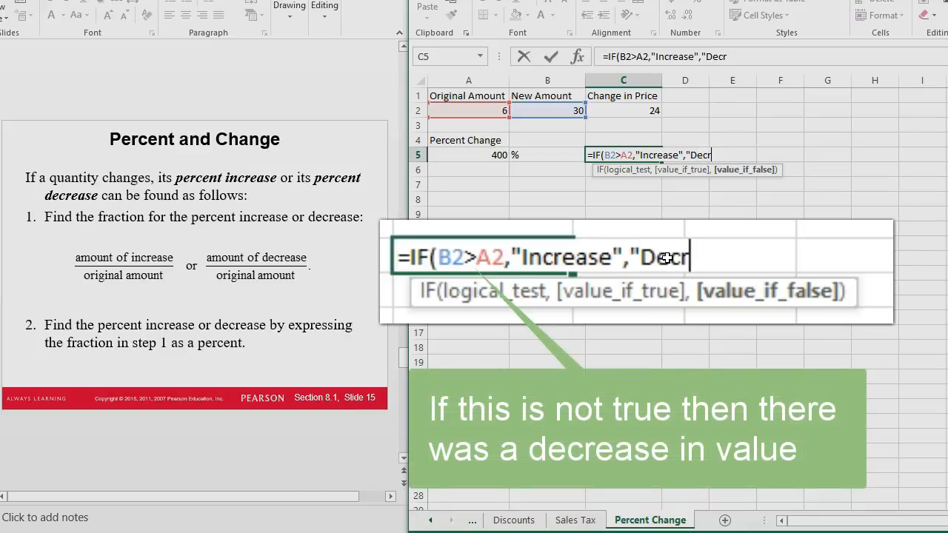
text(ease"))
key(Return)
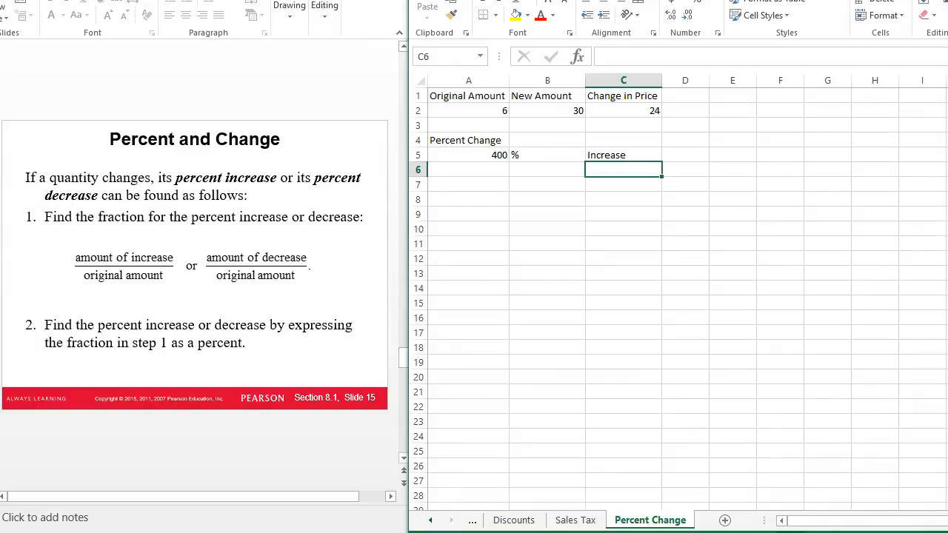
- Advance the presentation to the percent increase and decrease example and set the New Amount in B2 to 4
click(200, 444)
scroll(200, 444, down, 1)
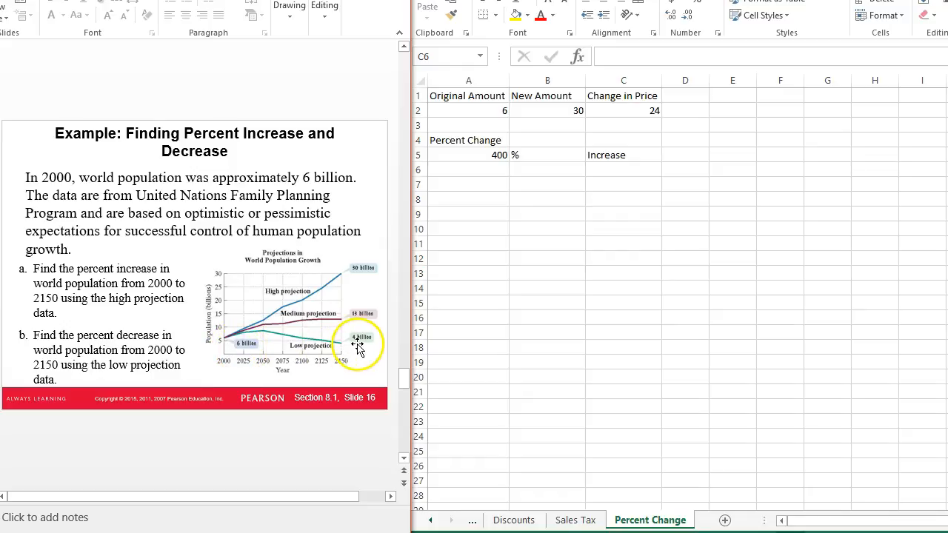
click(585, 128)
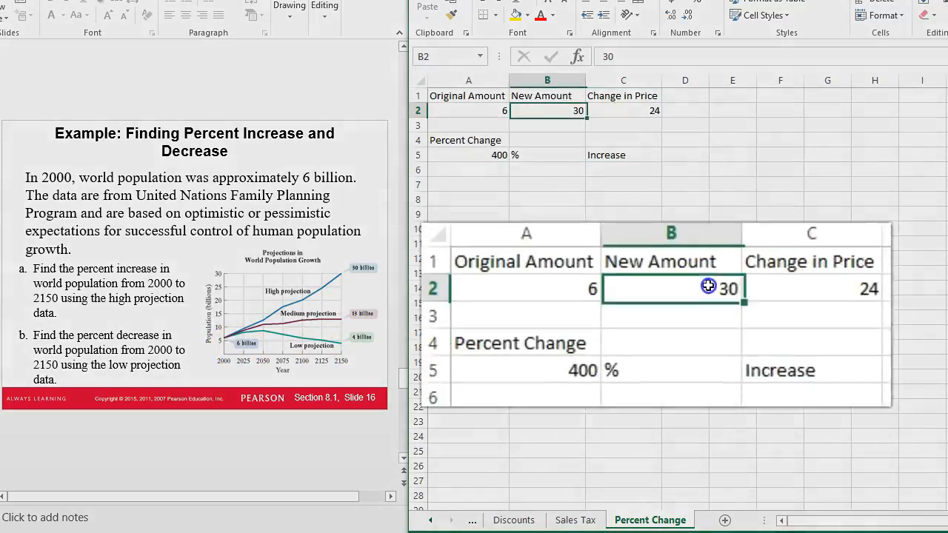
text(4)
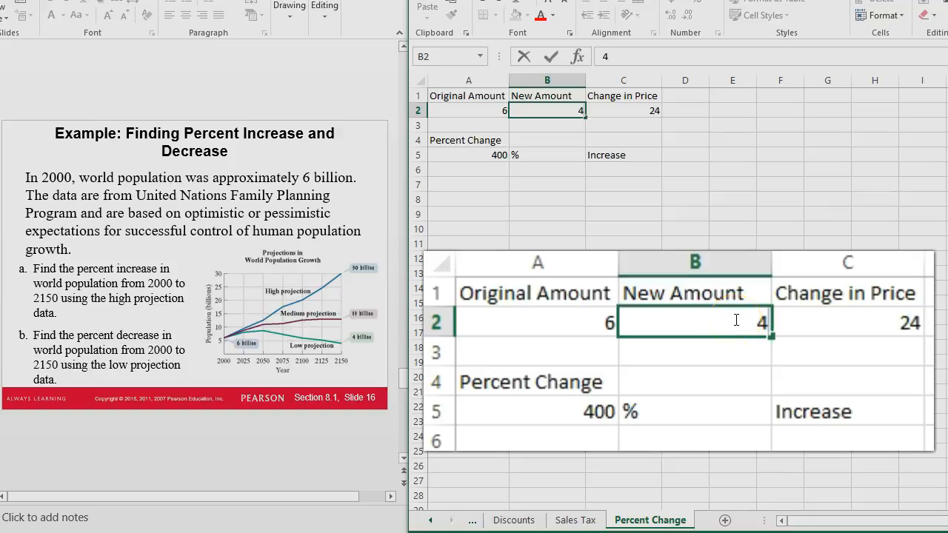
key(Return)
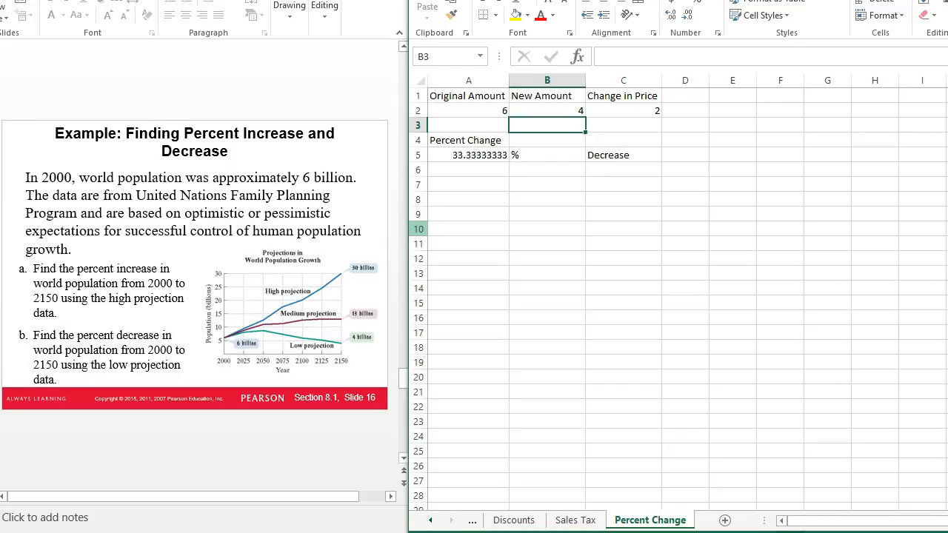
- Advance the presentation to the high-projection solution for part a and set the New Amount in B2 to 30
click(393, 231)
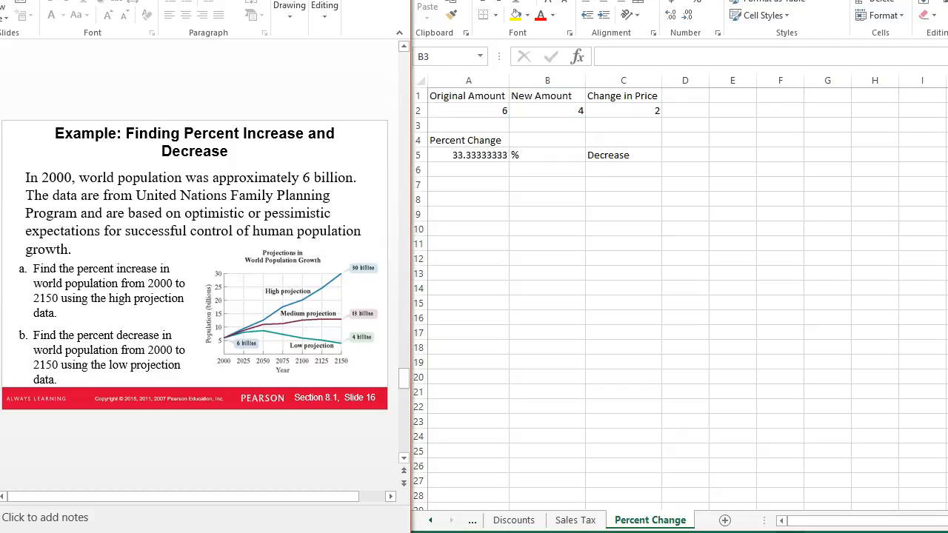
scroll(393, 231, down, 1)
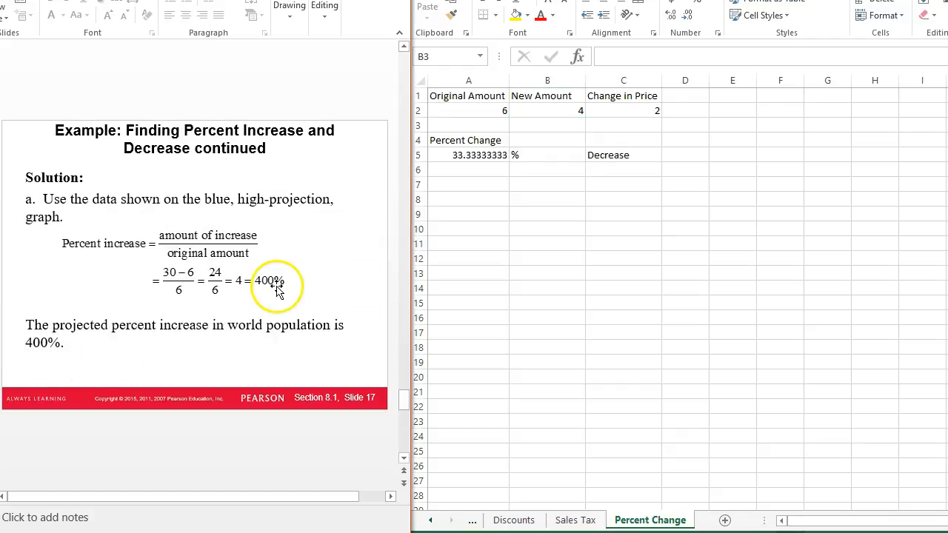
click(545, 103)
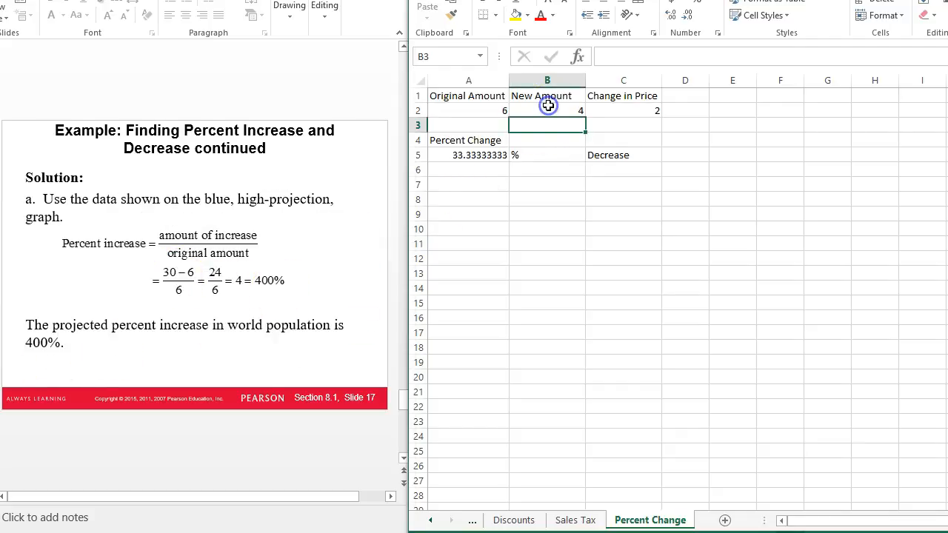
click(548, 106)
text(30)
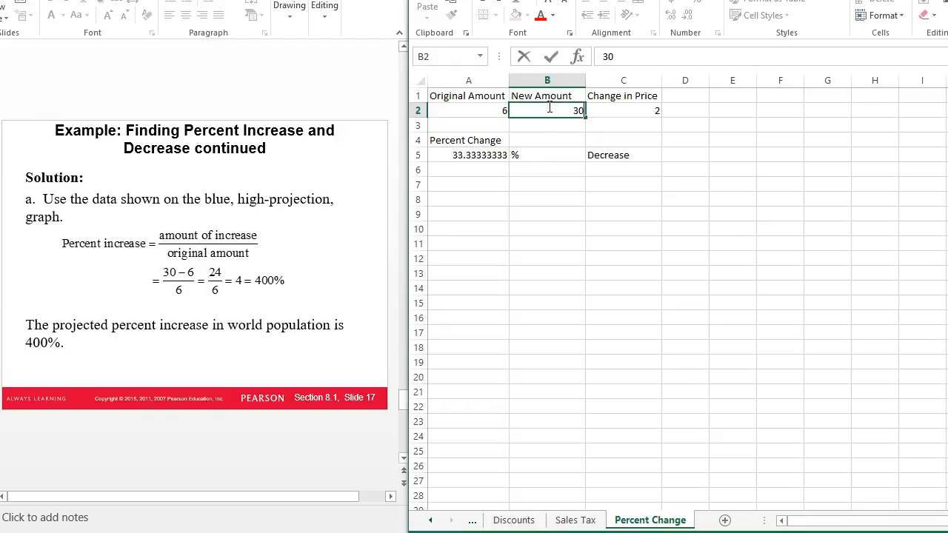
key(Return)
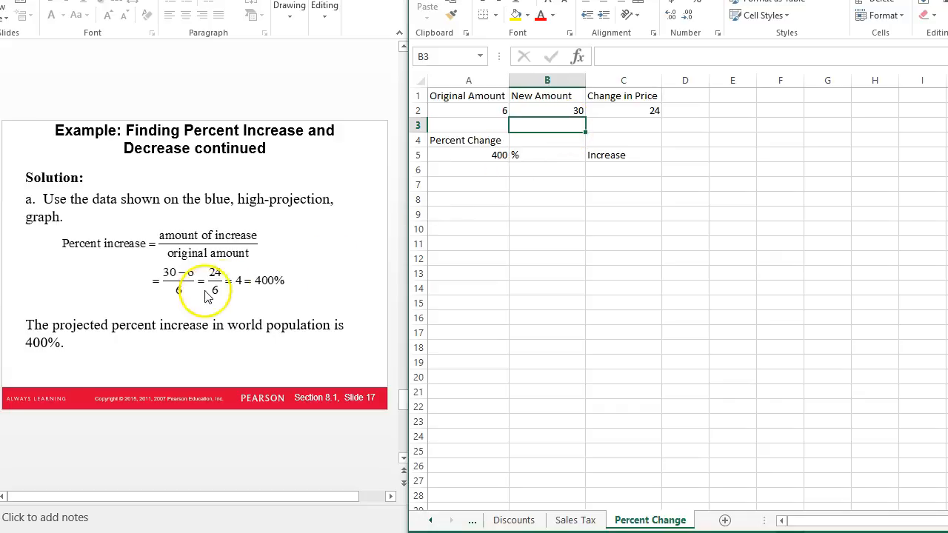
- Advance the presentation to the low-projection solution for part b and set the New Amount in B2 to 4
key(alt+Tab)
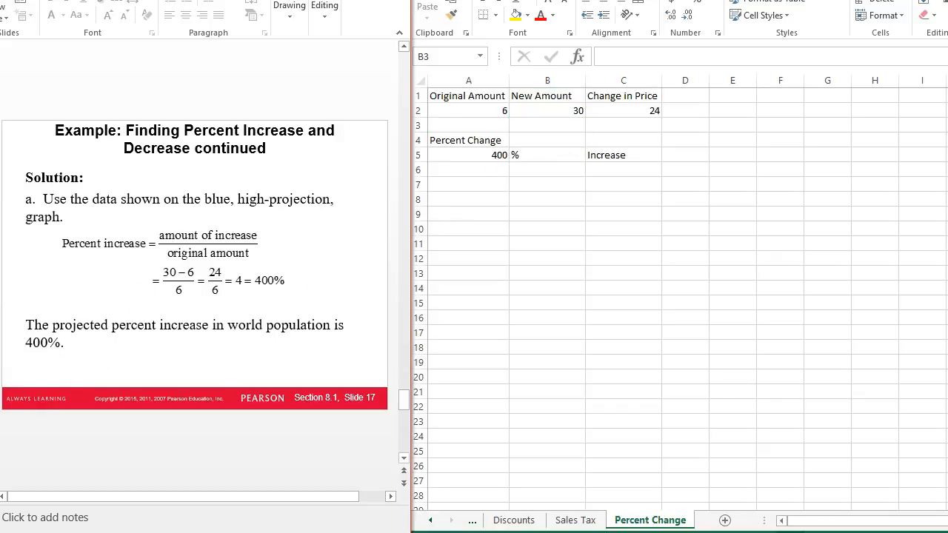
key(Page_Down)
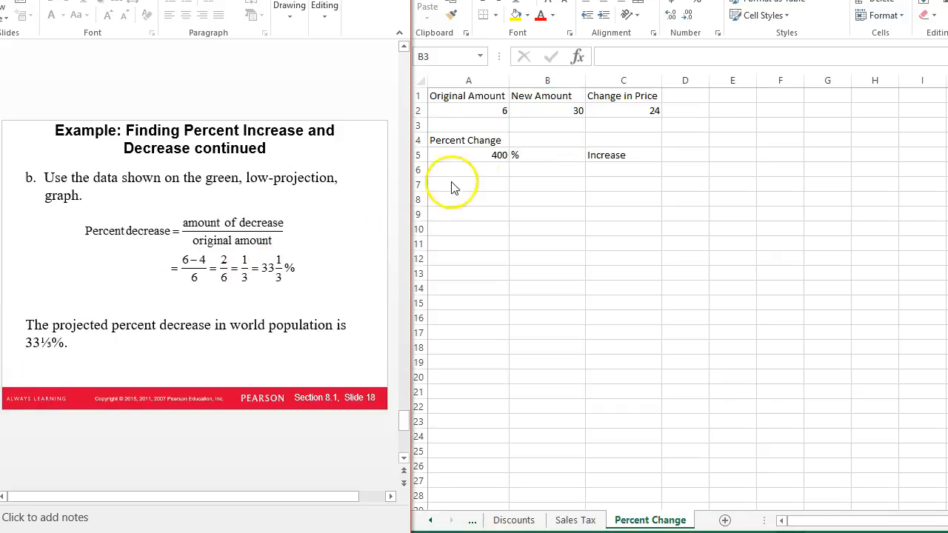
click(556, 122)
click(556, 107)
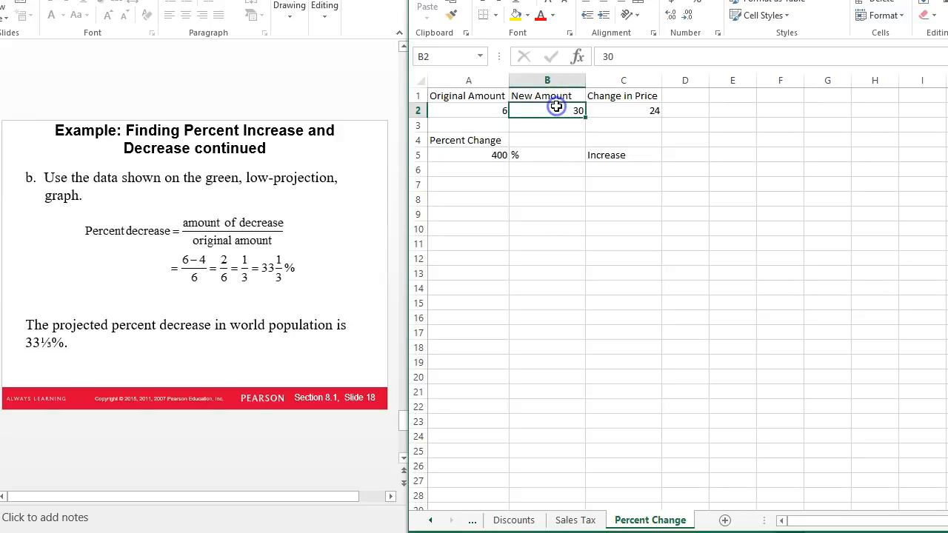
text(4)
key(Return)
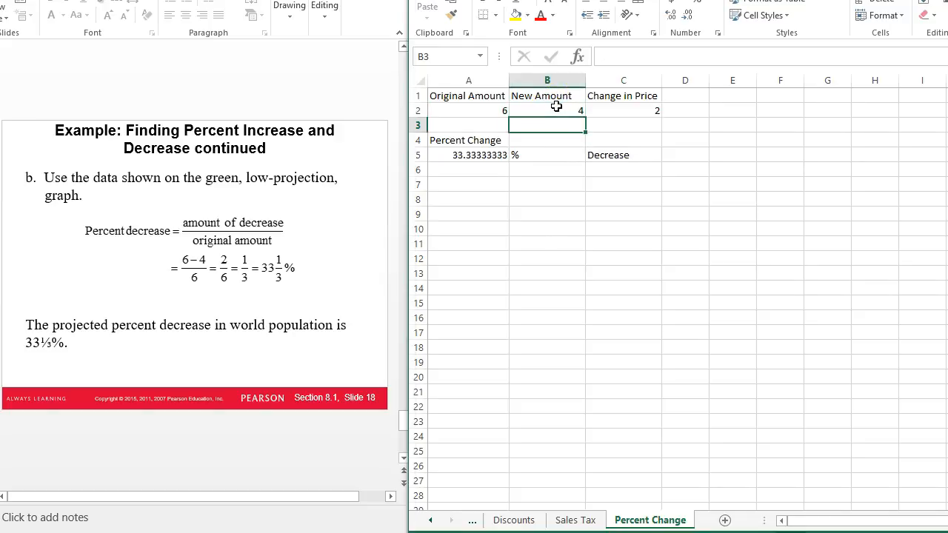
- Fill the Original Amount and New Amount input cells A2:B2 with yellow
click(613, 156)
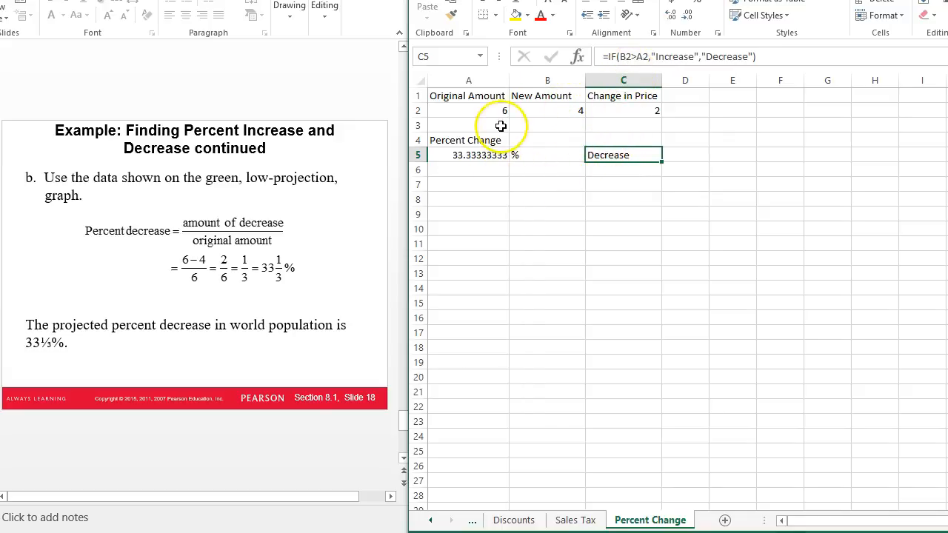
drag(477, 112, 538, 113)
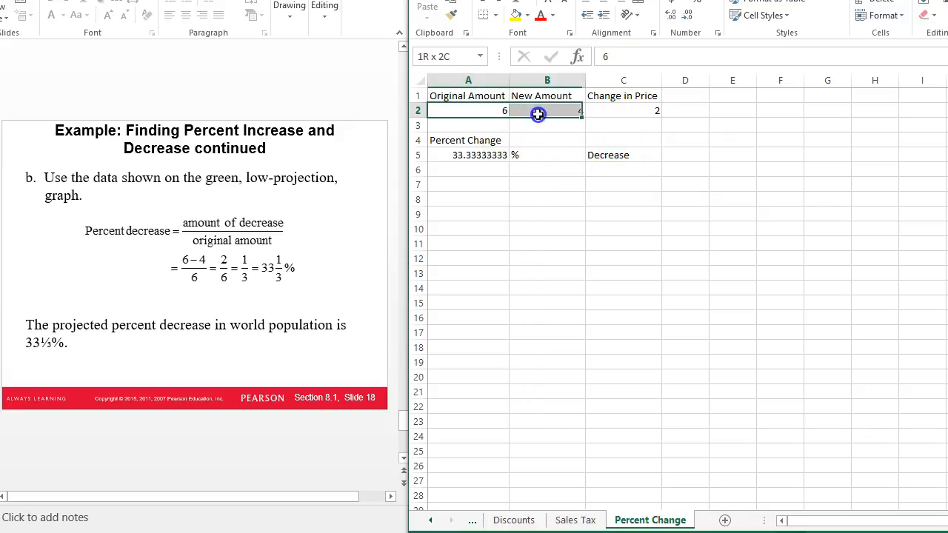
click(516, 15)
click(491, 229)
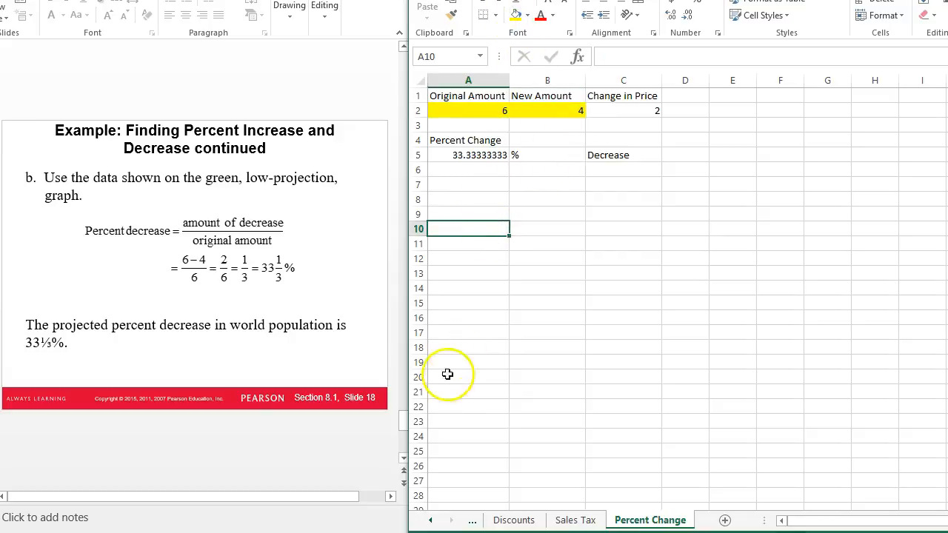
- Add a new worksheet after Percent Change and enter the headers P, R and T in A1:C1
click(569, 520)
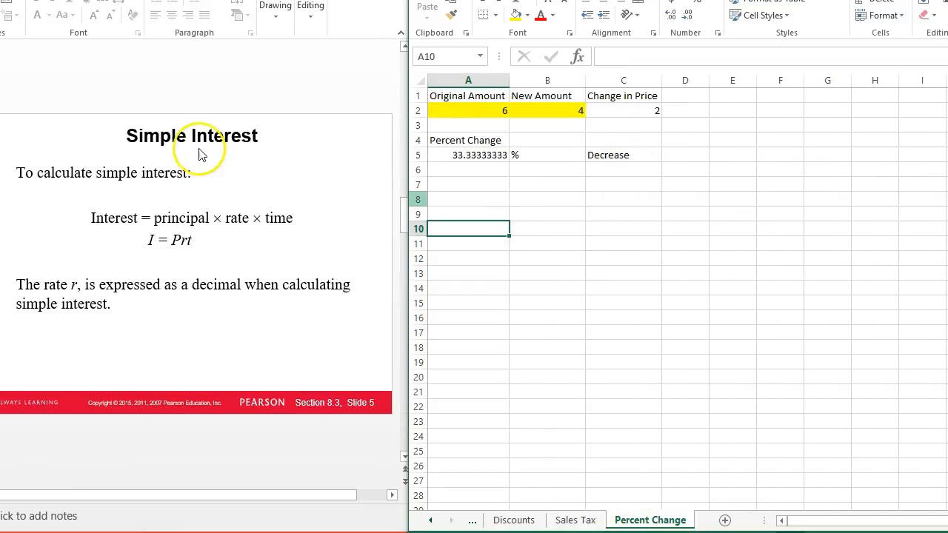
click(725, 520)
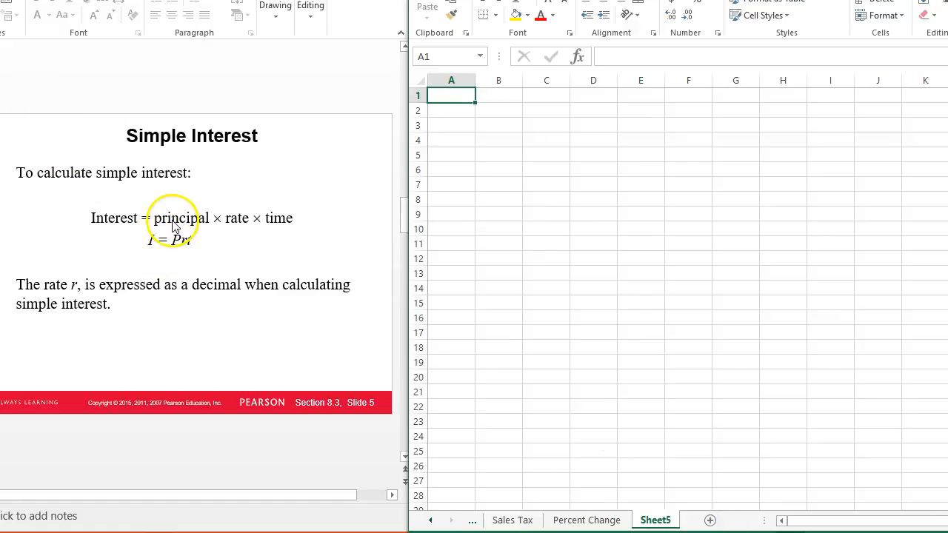
click(462, 97)
text(R)
key(Tab)
click(462, 97)
text(P)
key(Tab)
text(R)
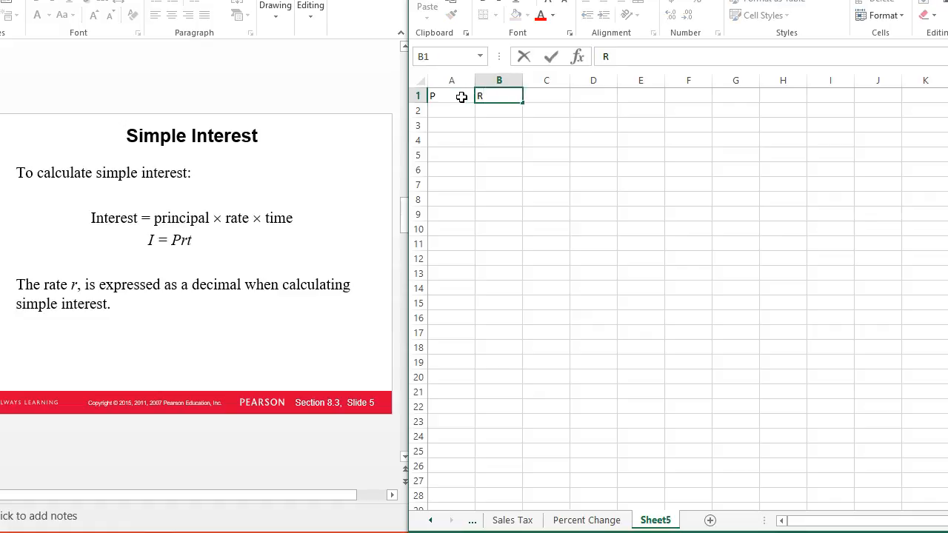
key(Tab)
text(T)
key(Return)
key(Left)
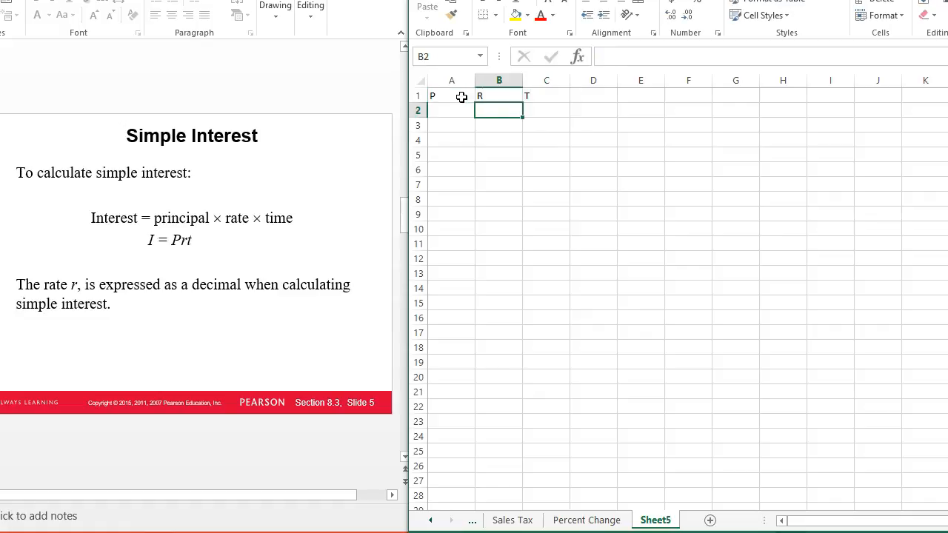
key(Left)
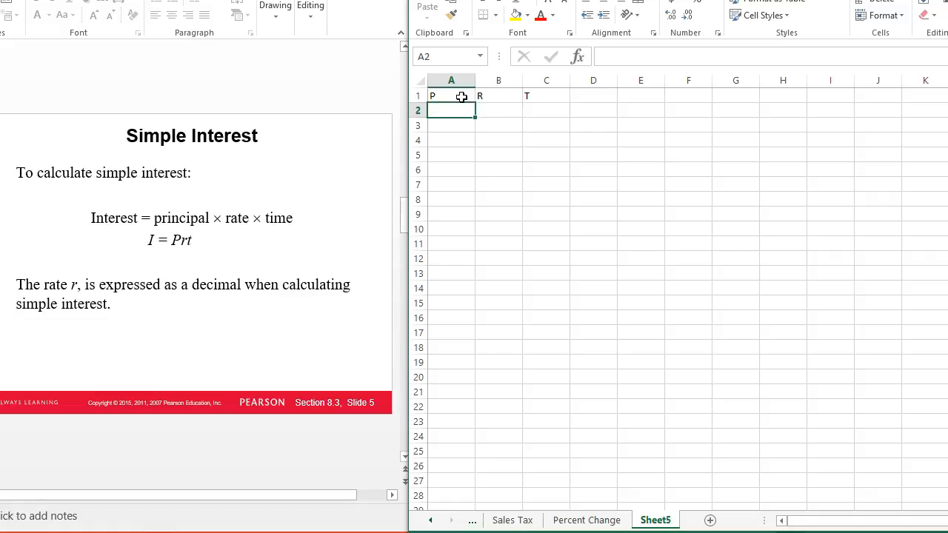
- Advance the presentation to the one-year simple interest example and enter 2000, 6 and 1 under P, R and T in A2:C2
click(1, 309)
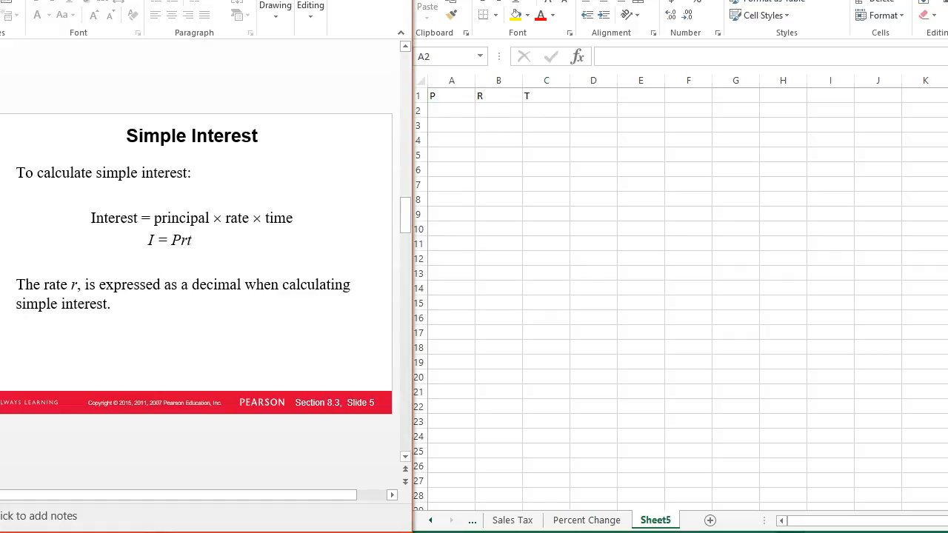
key(Down)
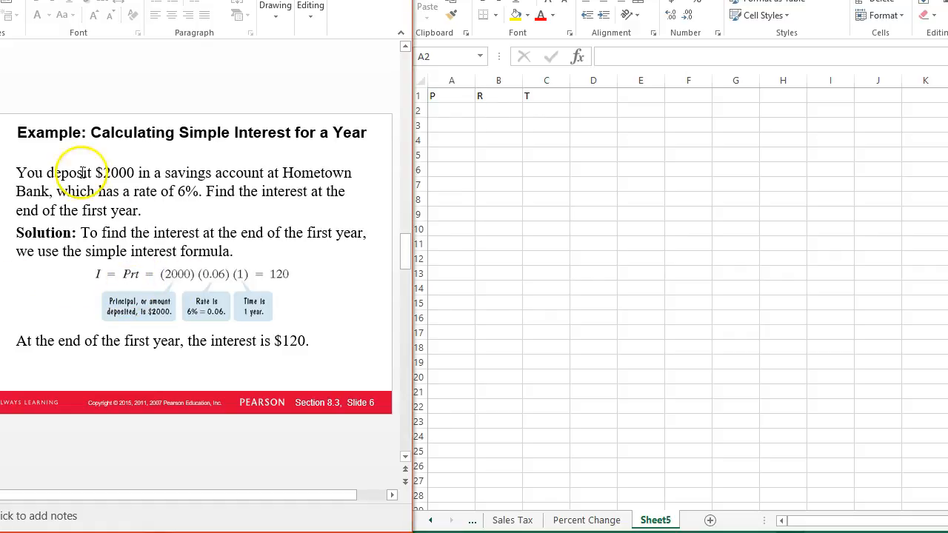
click(451, 111)
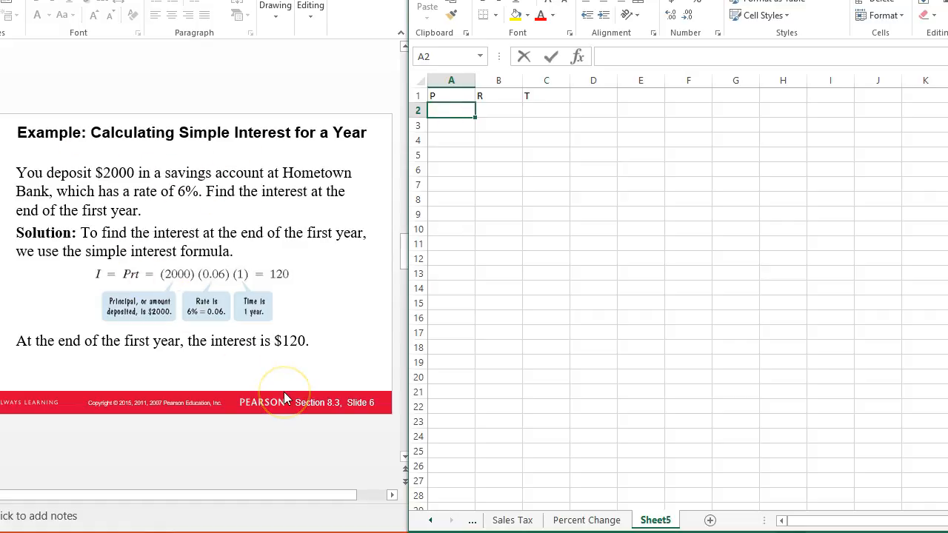
text(2000)
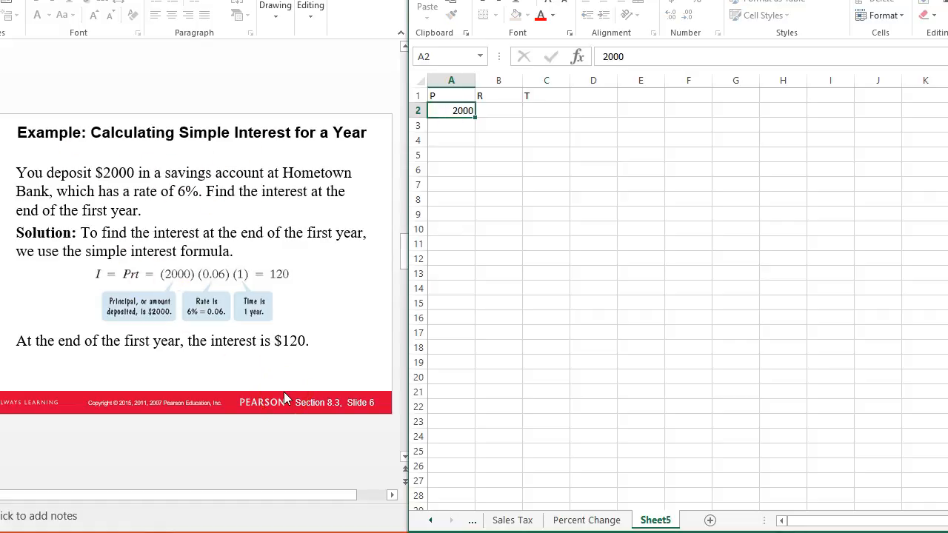
key(Tab)
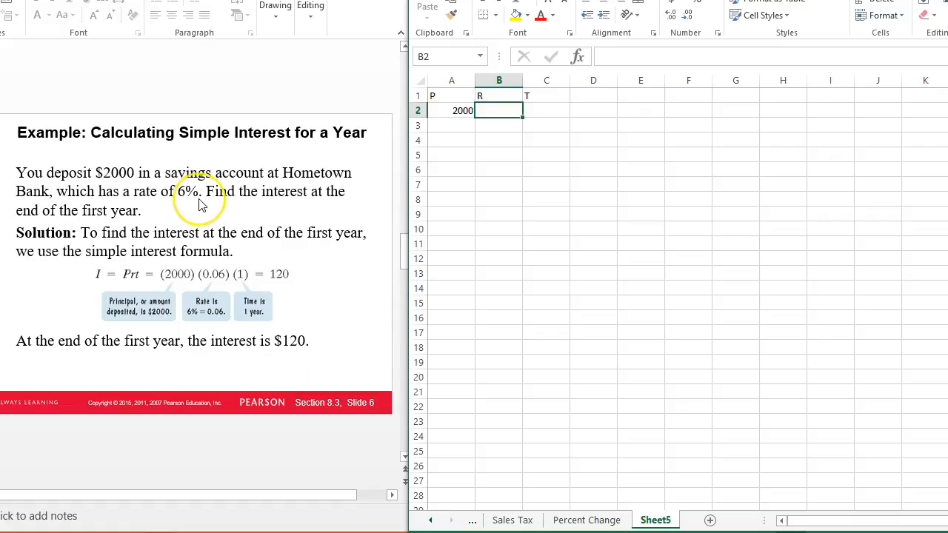
text(6)
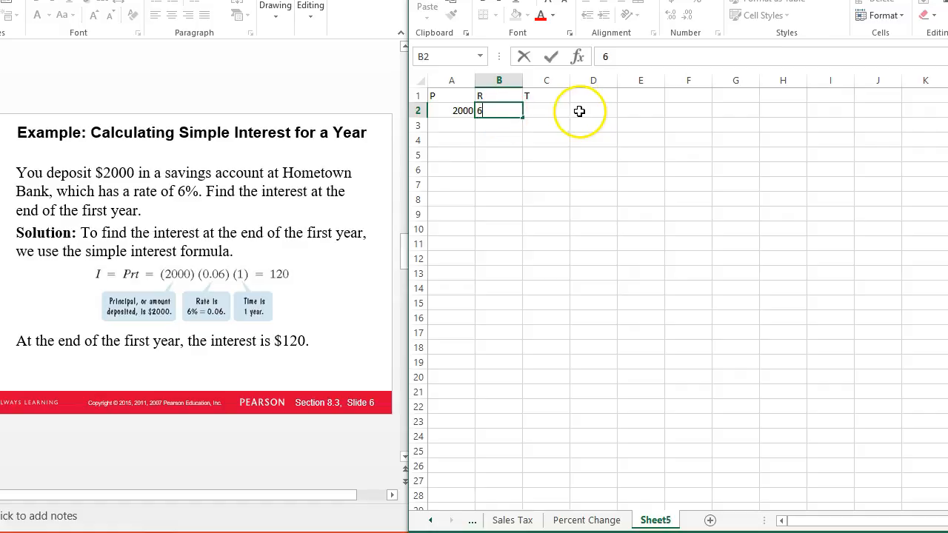
click(552, 110)
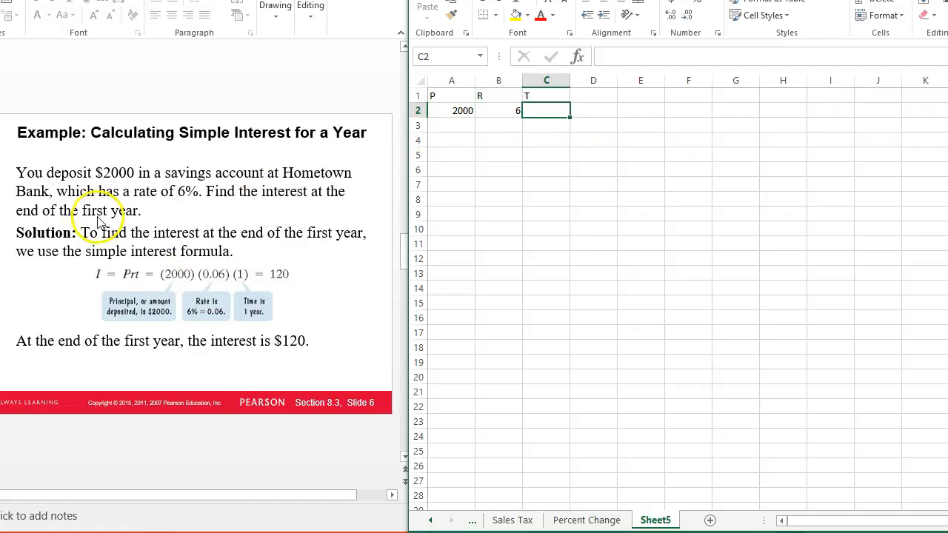
text(1)
key(Return)
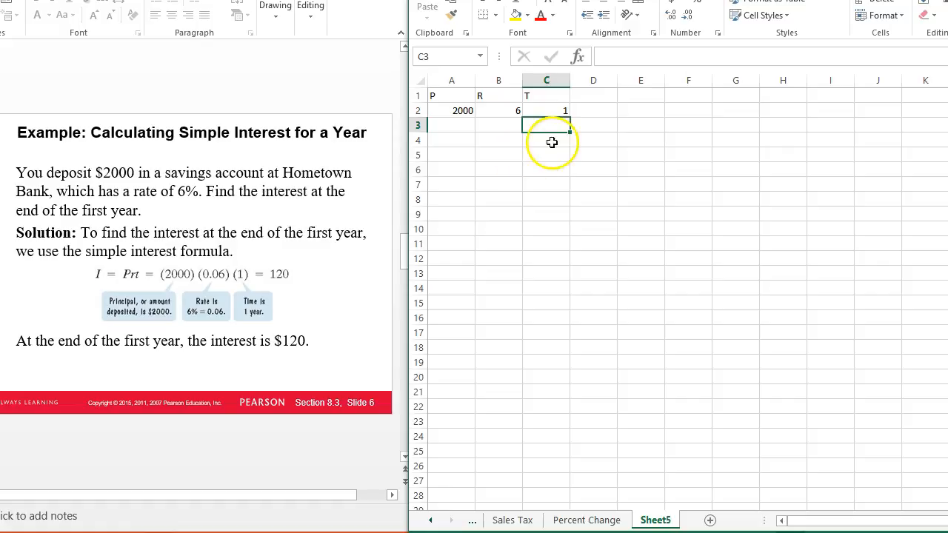
- Label A4 as I and enter the simple interest formula =A2*B2/100*C2 in A5
click(445, 140)
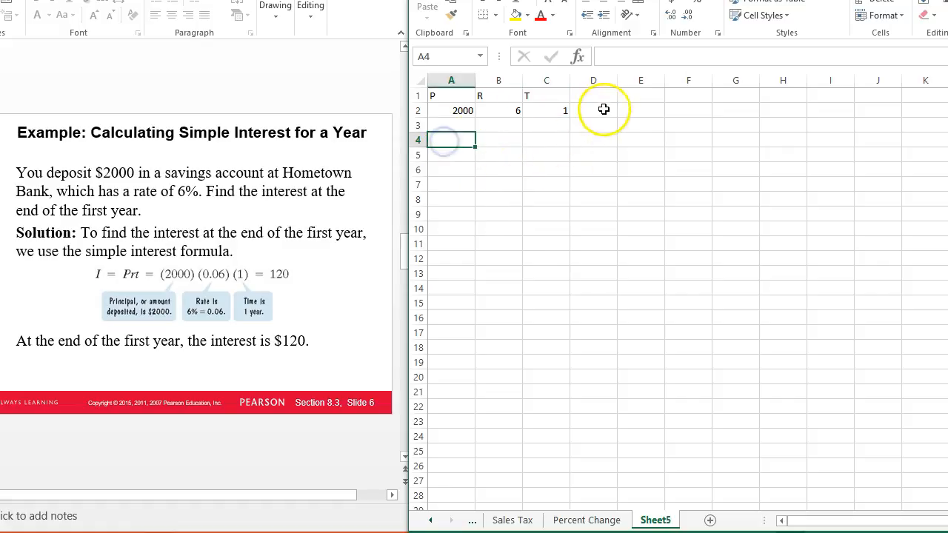
text(I)
key(Return)
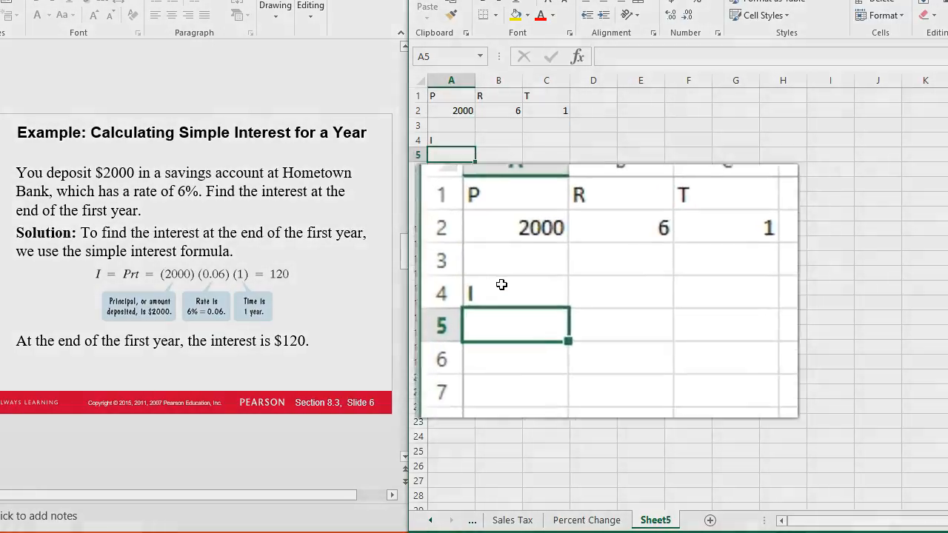
text(=)
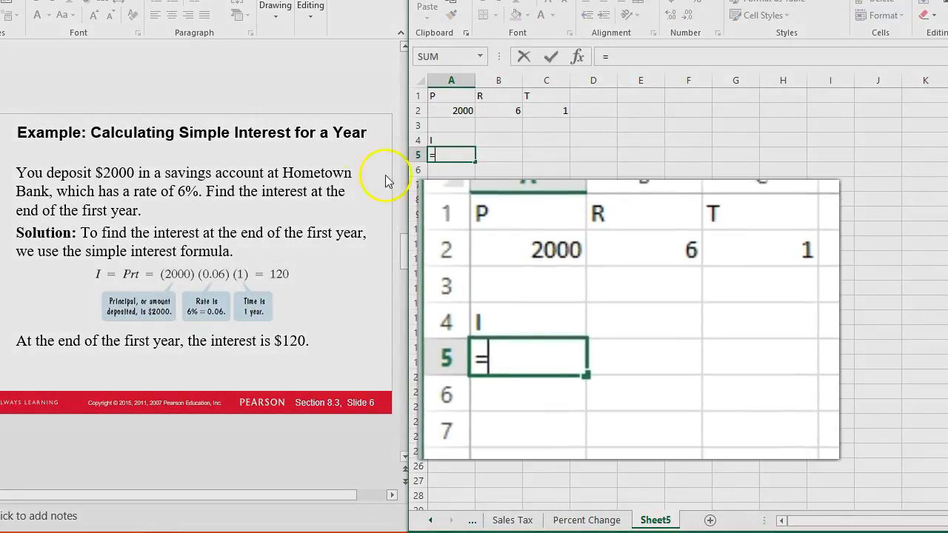
click(532, 254)
text(*)
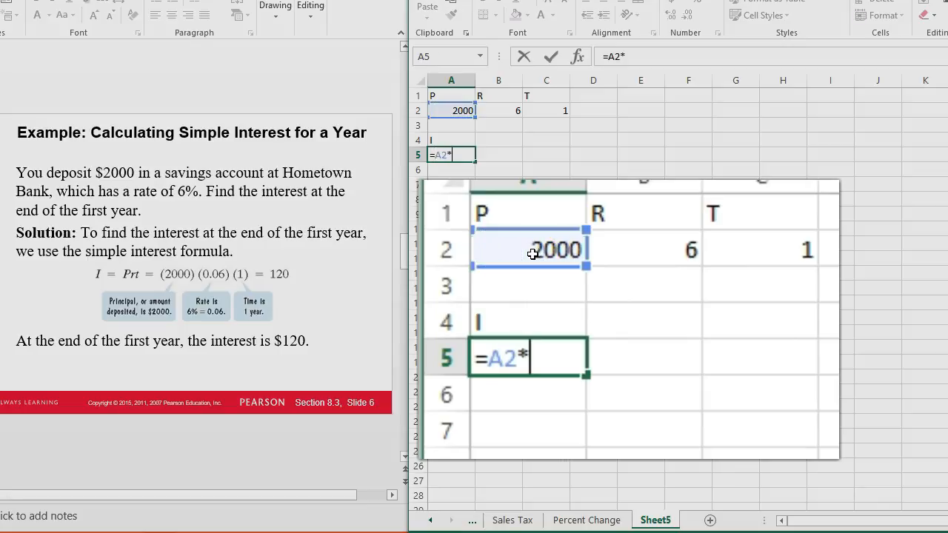
click(629, 246)
text(/100)
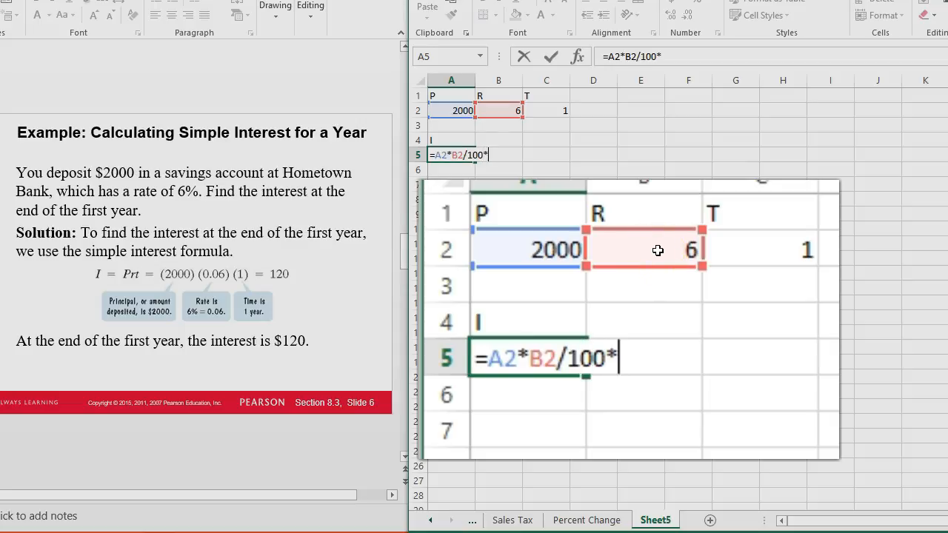
text(*)
click(563, 111)
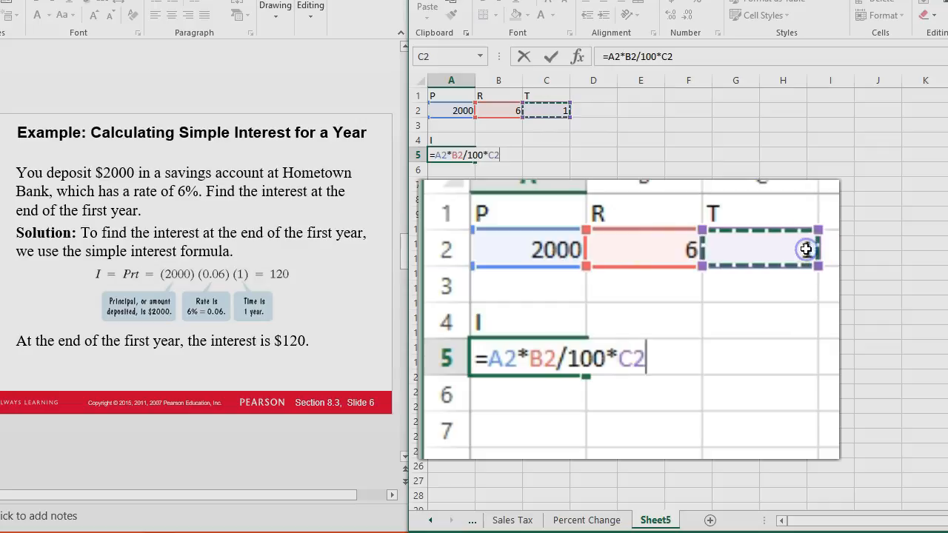
key(Return)
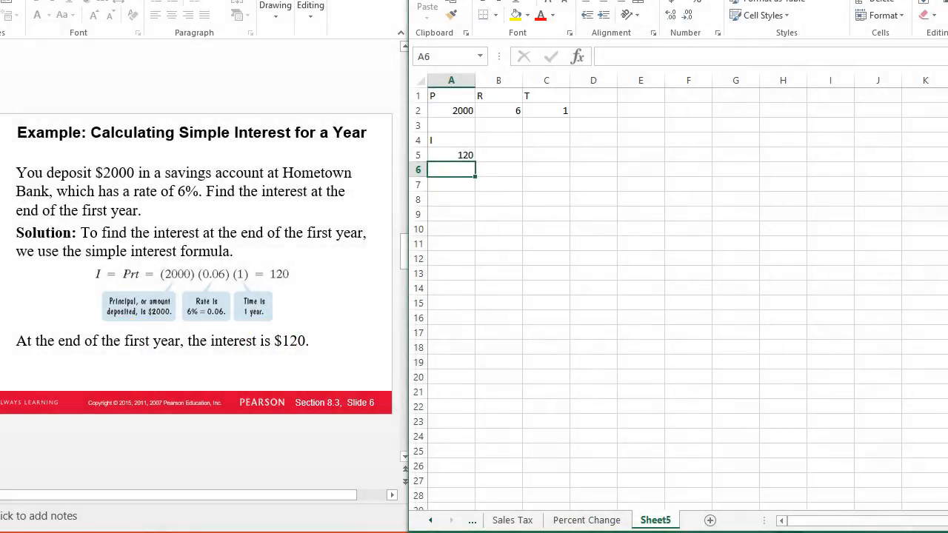
- Advance the presentation to the multi-year simple interest example and set P to 1800, R to 8 and T to 2
key(alt+Tab)
key(Page_Down)
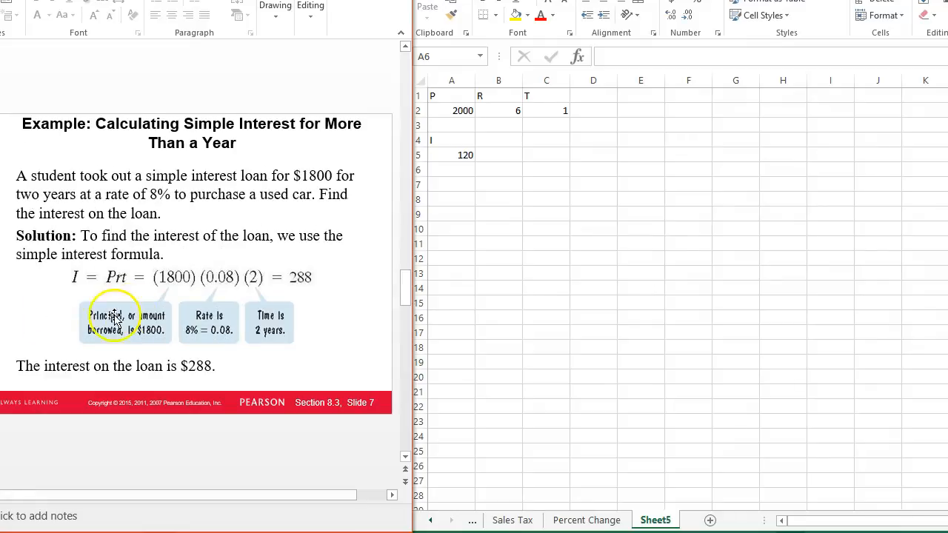
click(452, 114)
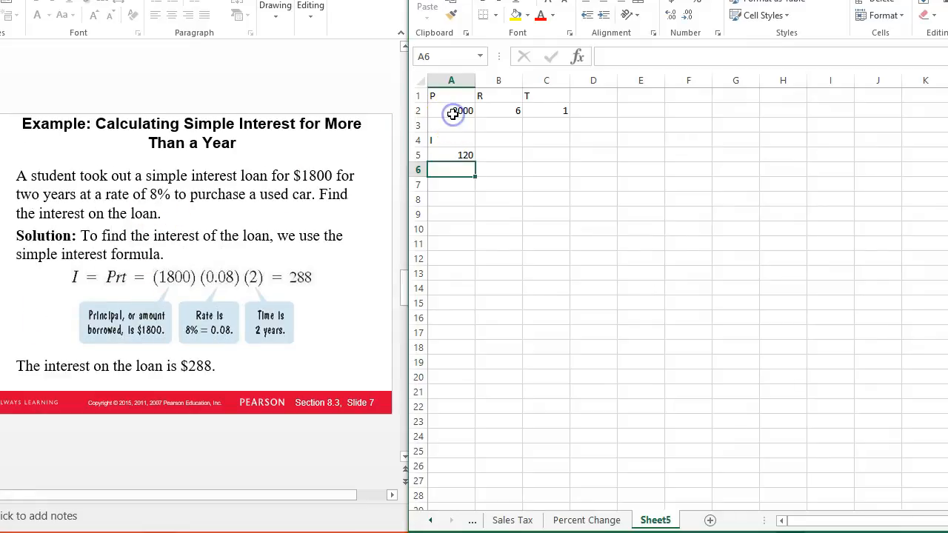
click(452, 112)
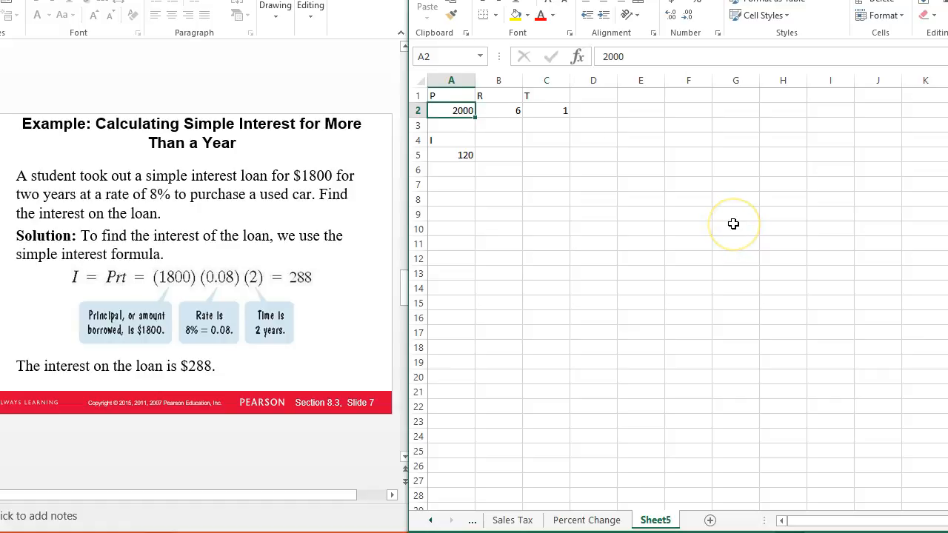
text(18)
text(00)
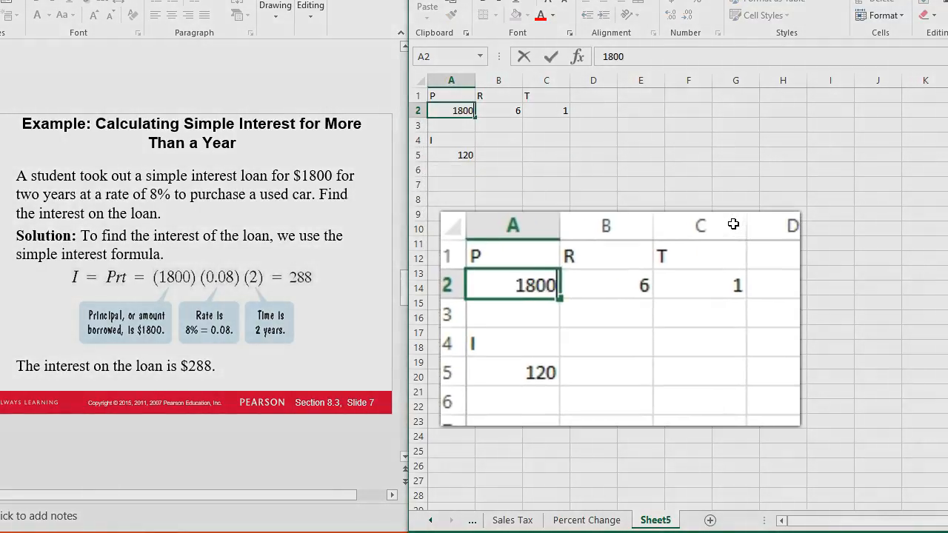
key(Return)
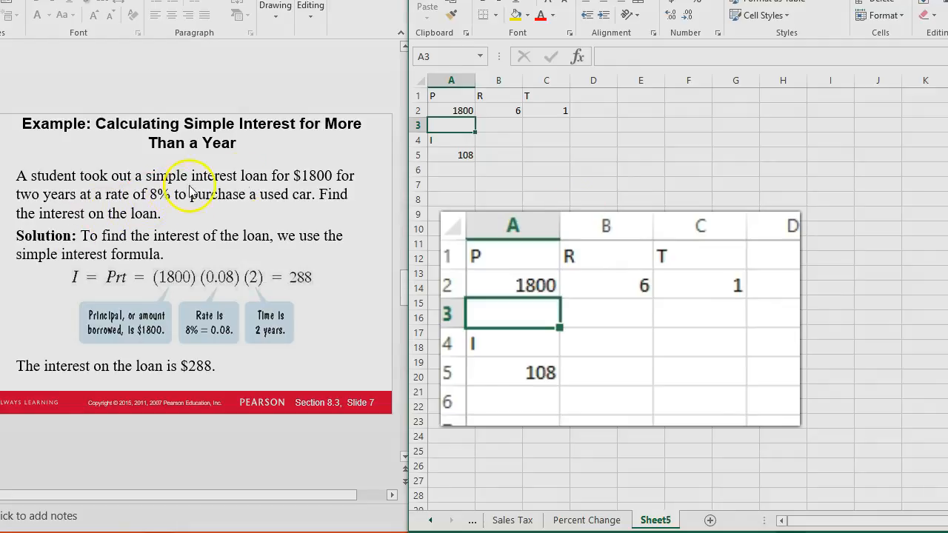
click(646, 278)
text(8)
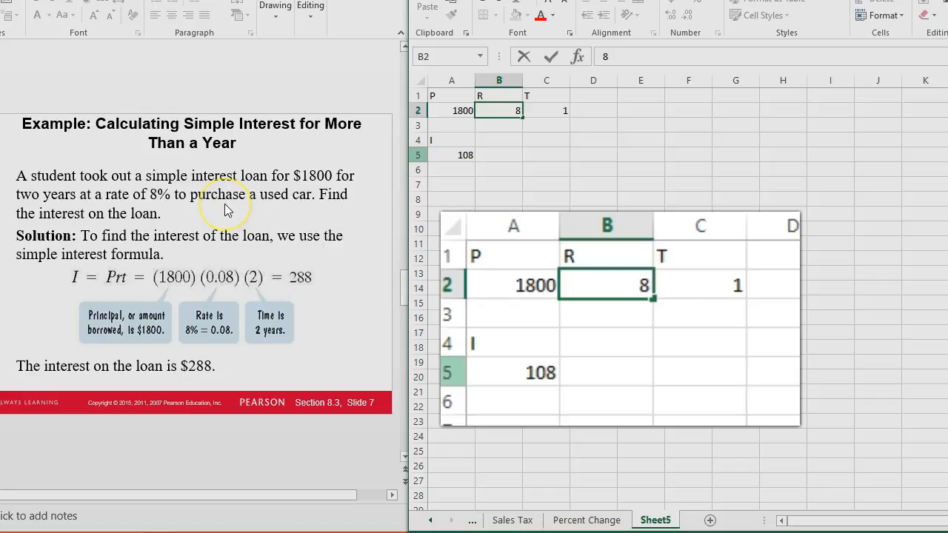
key(Return)
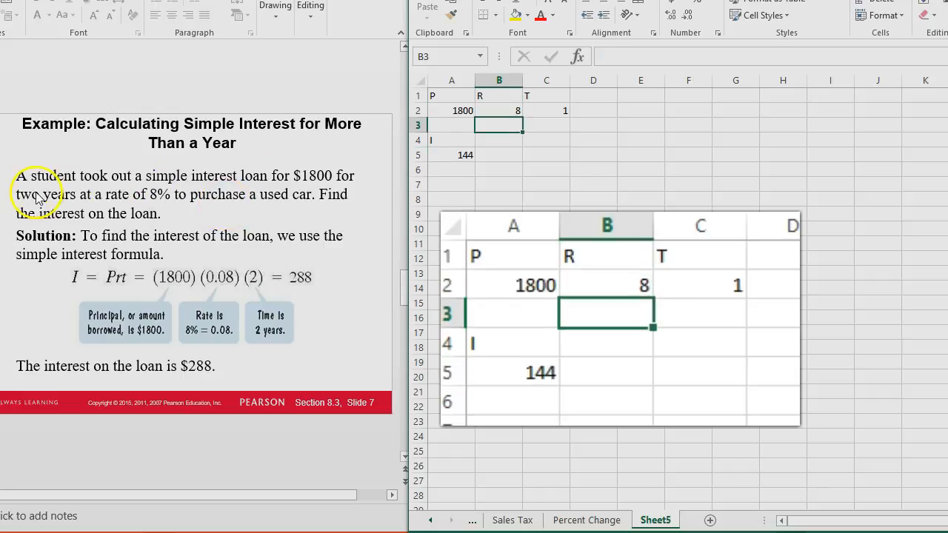
click(700, 287)
text(2)
key(Return)
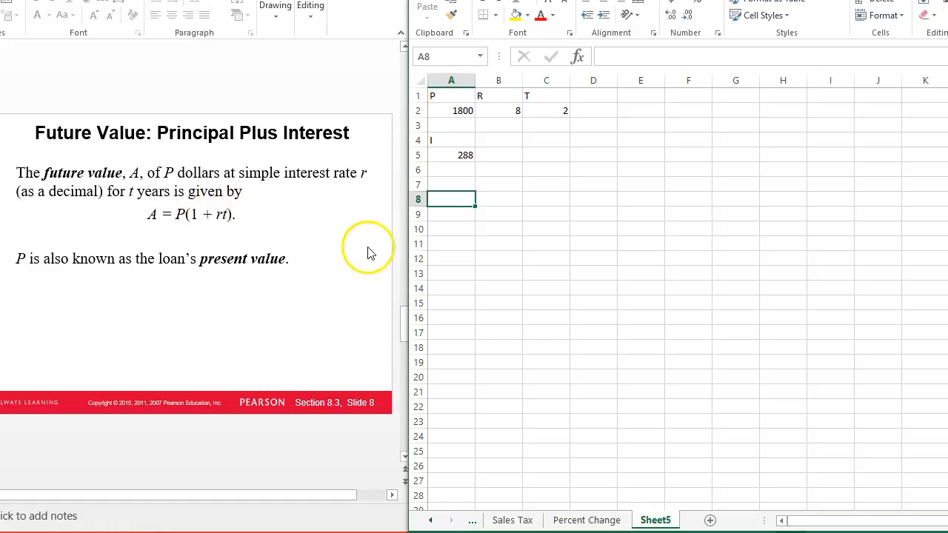
- Label cell A8 as Future Value
click(445, 198)
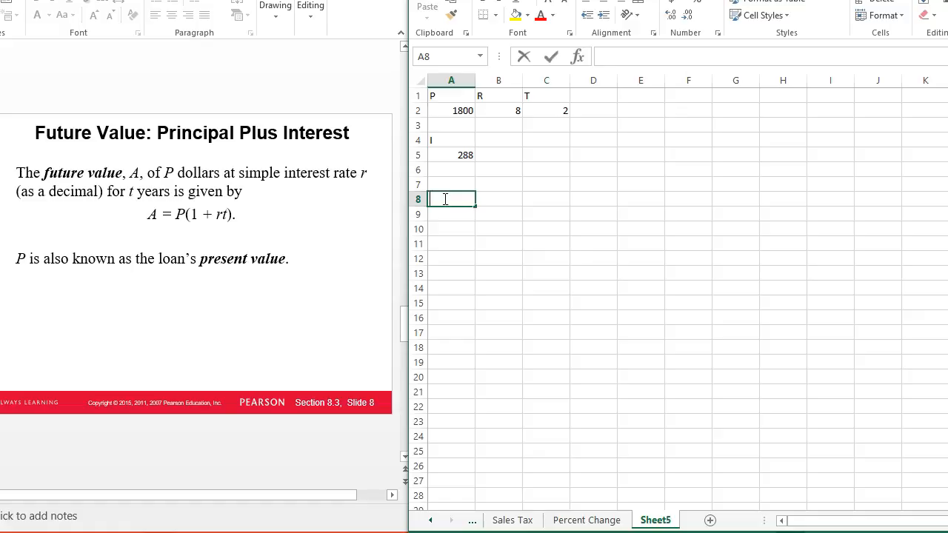
text(Future Value)
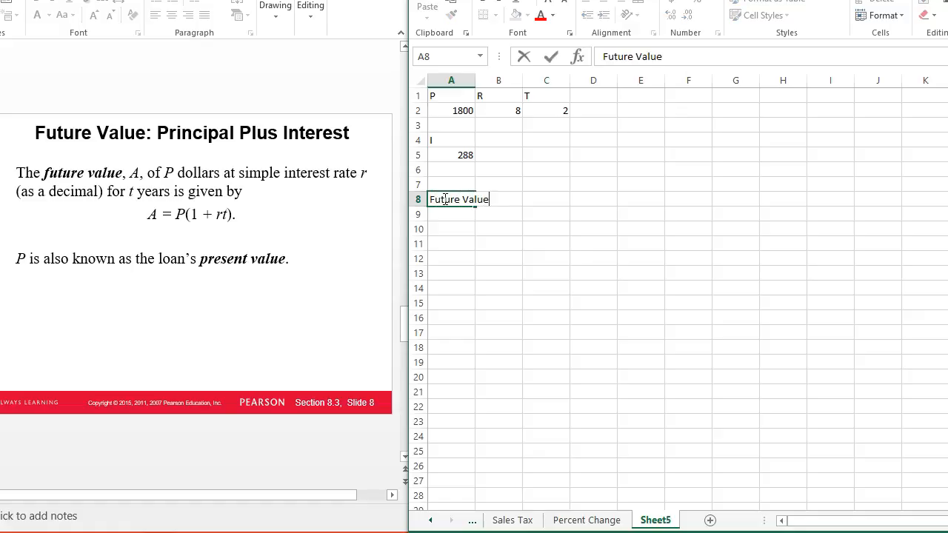
key(Return)
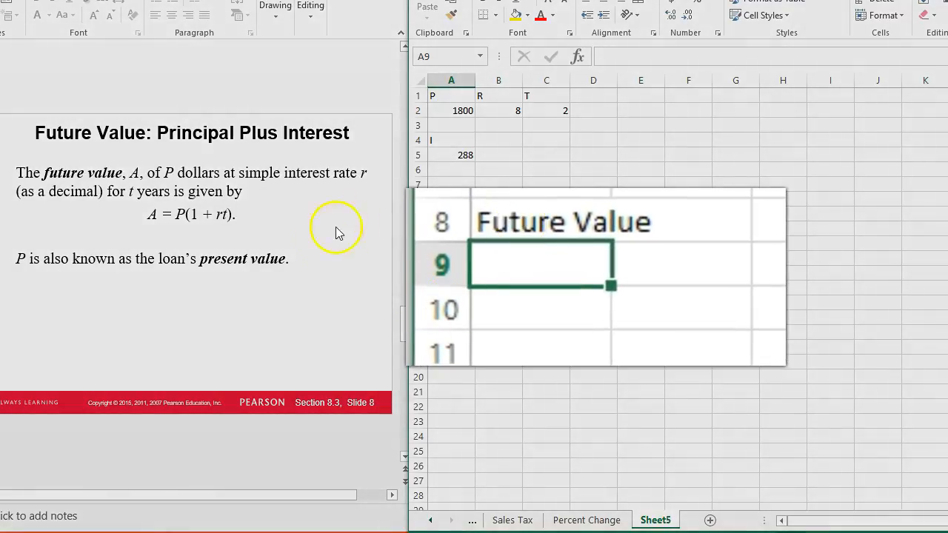
- Enter the future value formula =A2*(1+B2/100*C2) in A9, below the Future Value label
text(=)
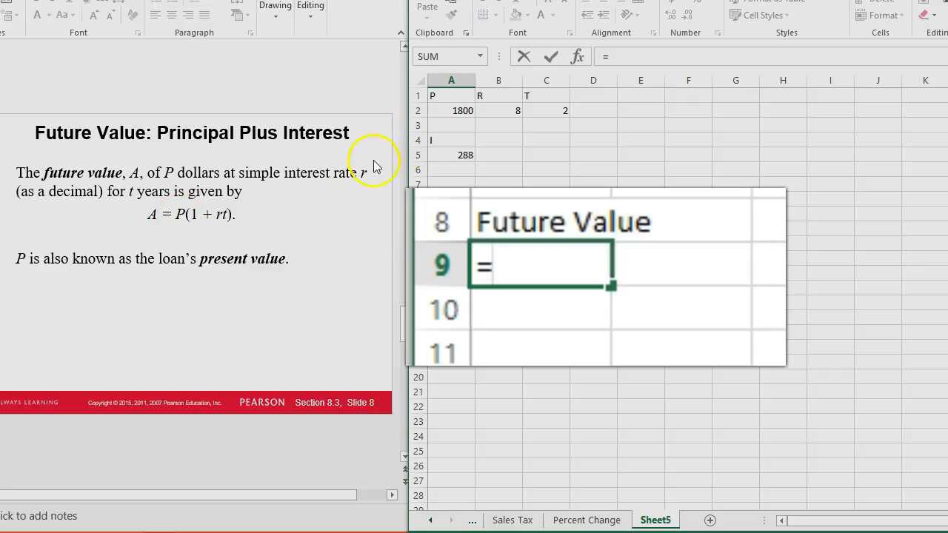
click(439, 110)
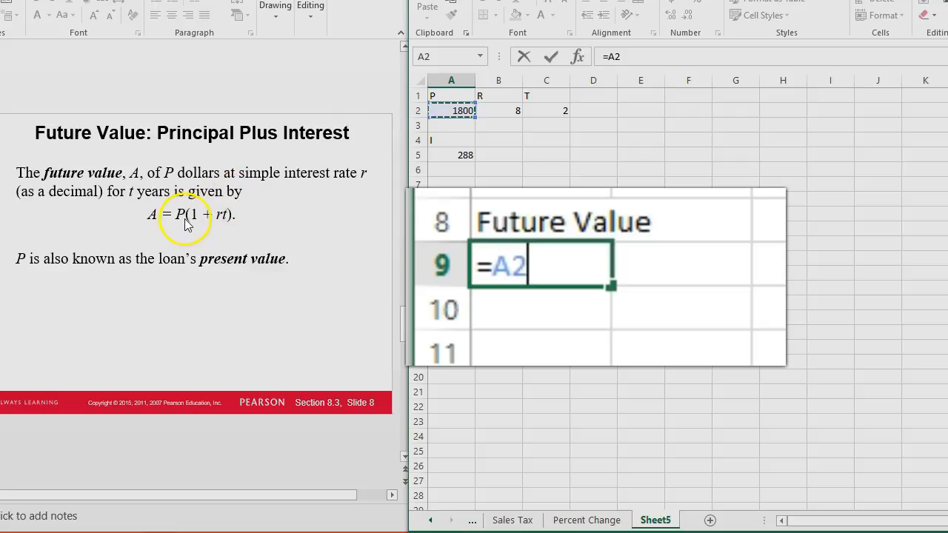
text(*)
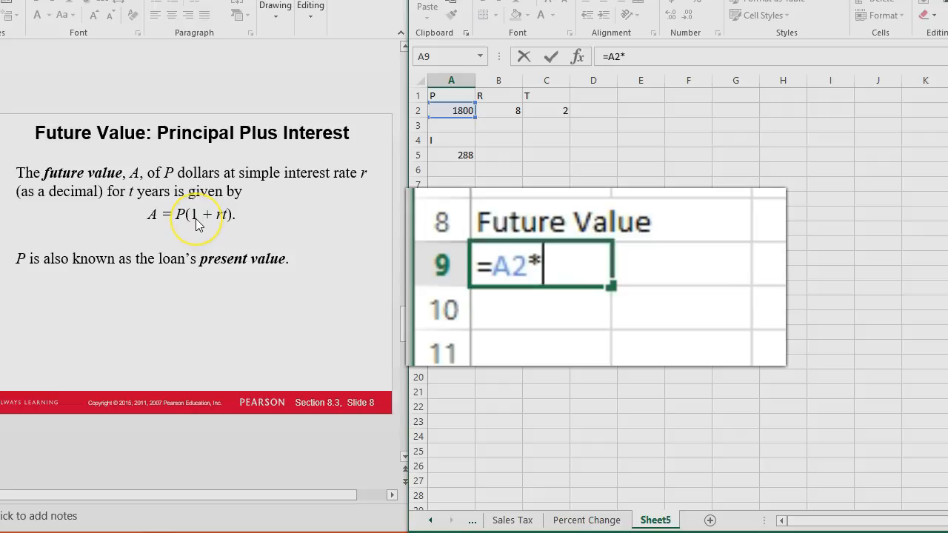
text(()
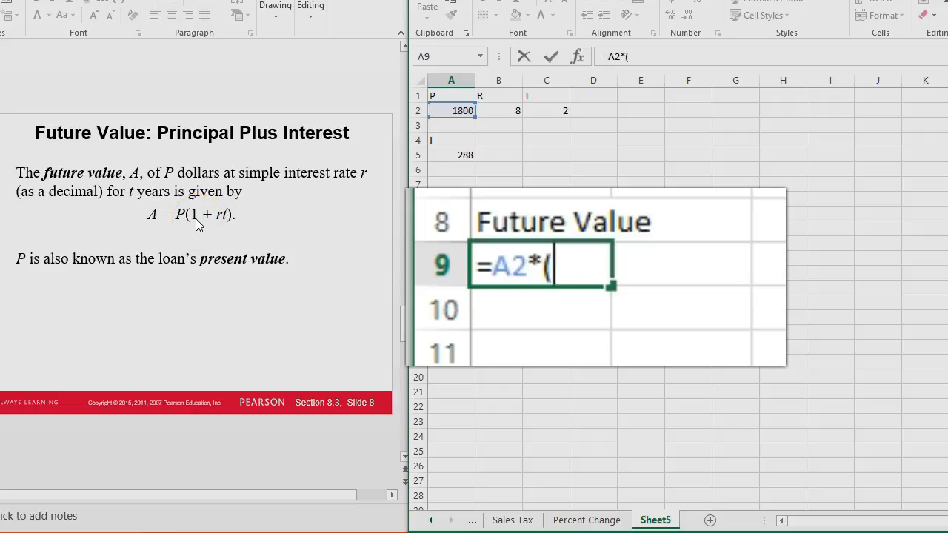
text(1+)
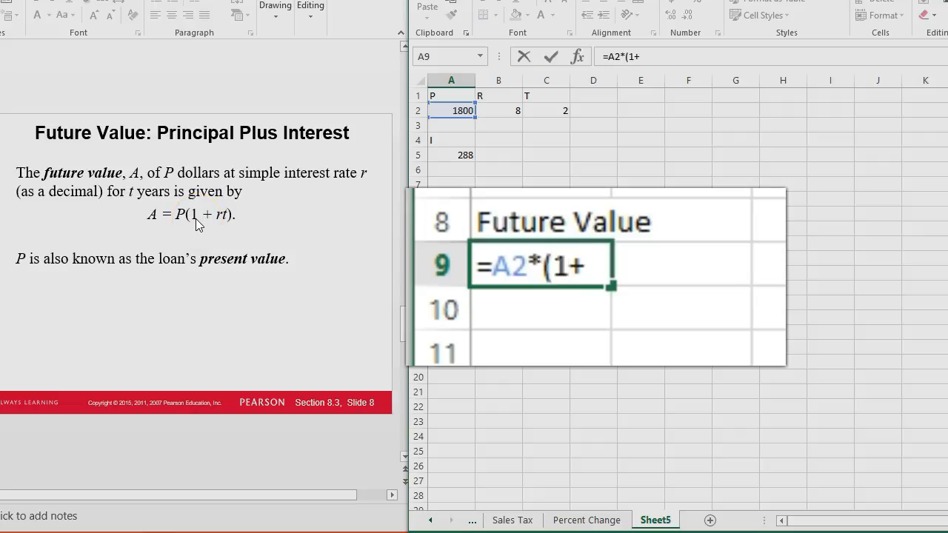
click(503, 112)
text(/)
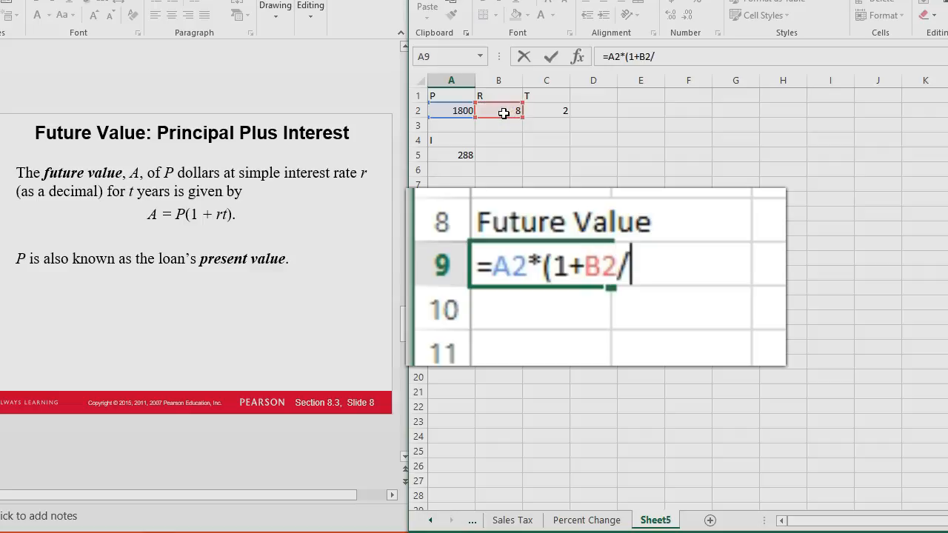
text(100)
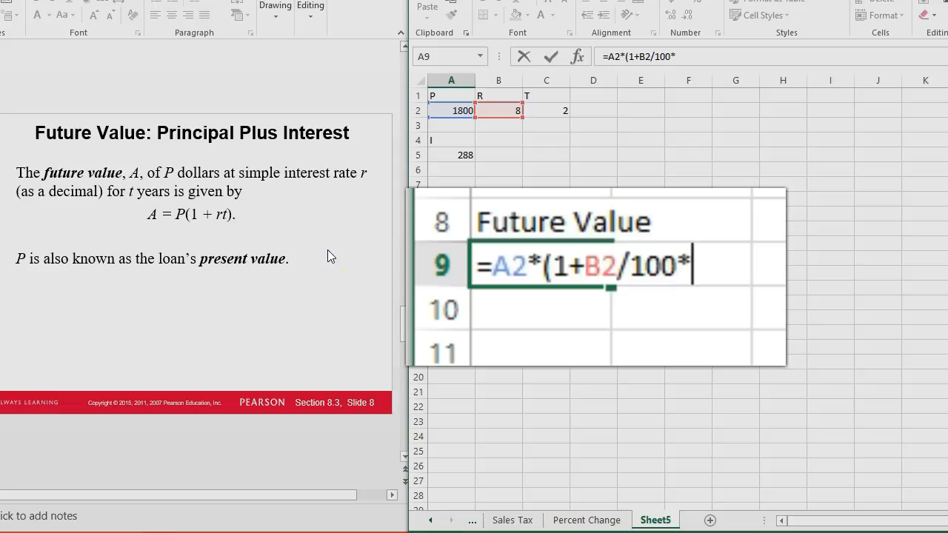
text(*)
click(546, 110)
text())
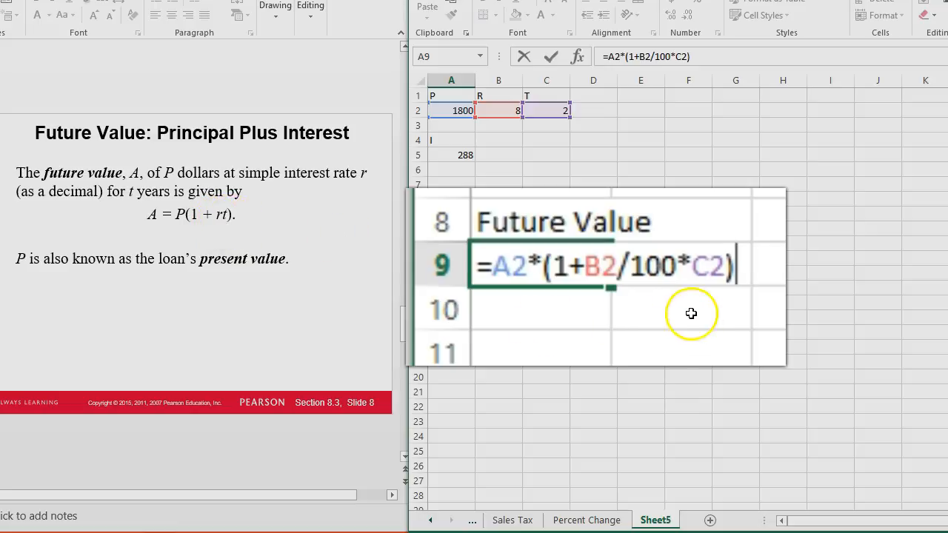
key(Return)
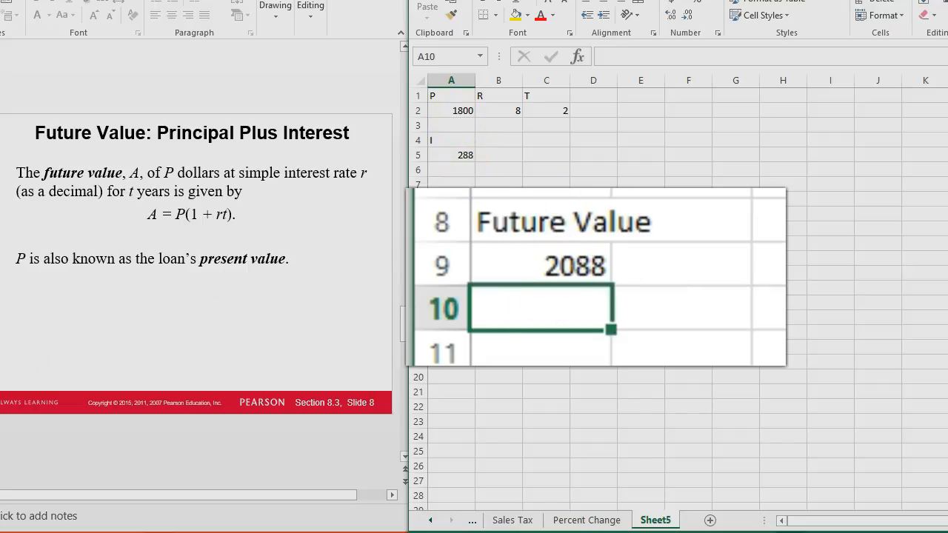
- Advance the presentation to the Calculating Future Value example and set P to 1060, R to 6.5 and T to 0.25 in row 2
click(1, 333)
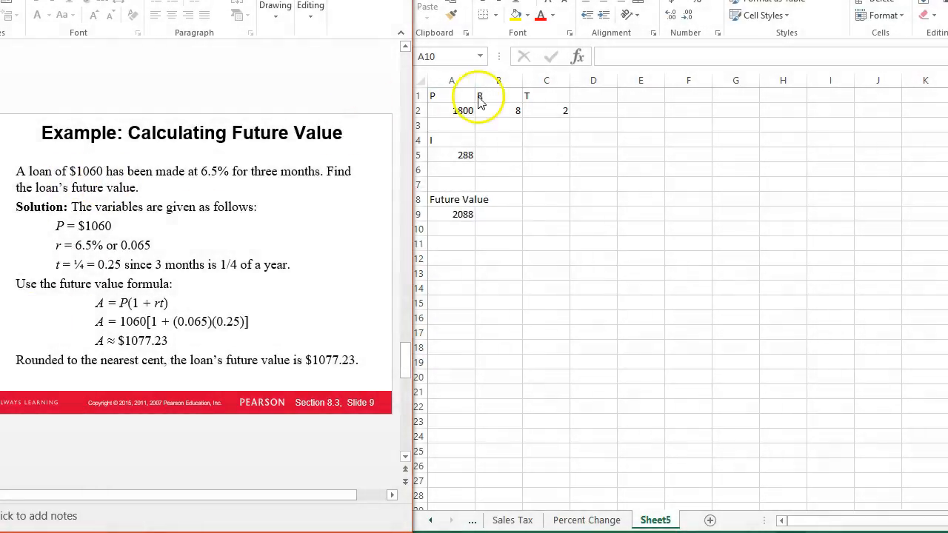
click(454, 110)
click(454, 109)
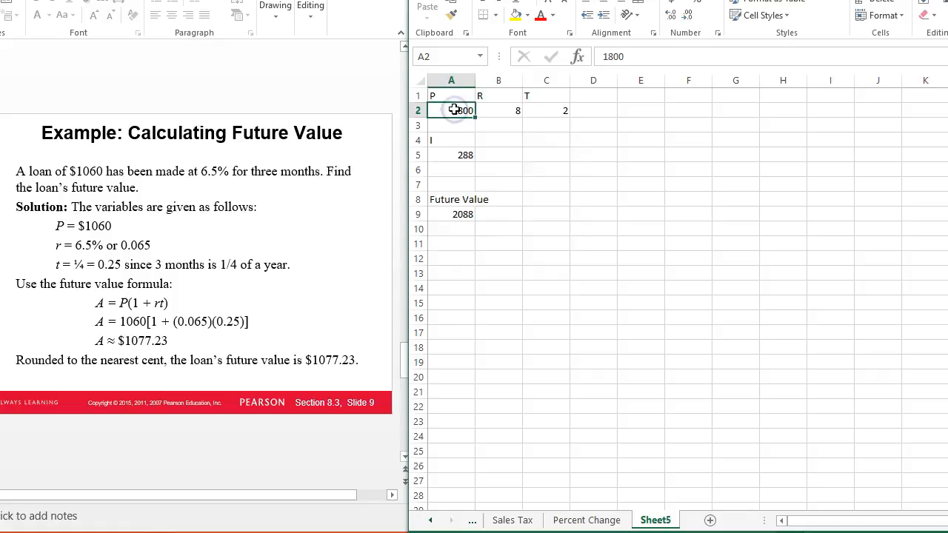
text(1060)
key(Return)
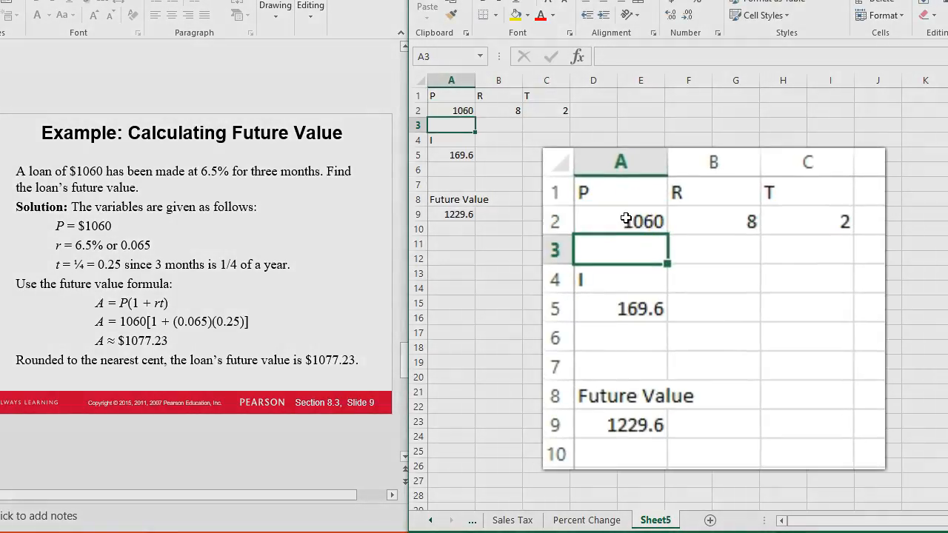
click(706, 219)
text(6.5)
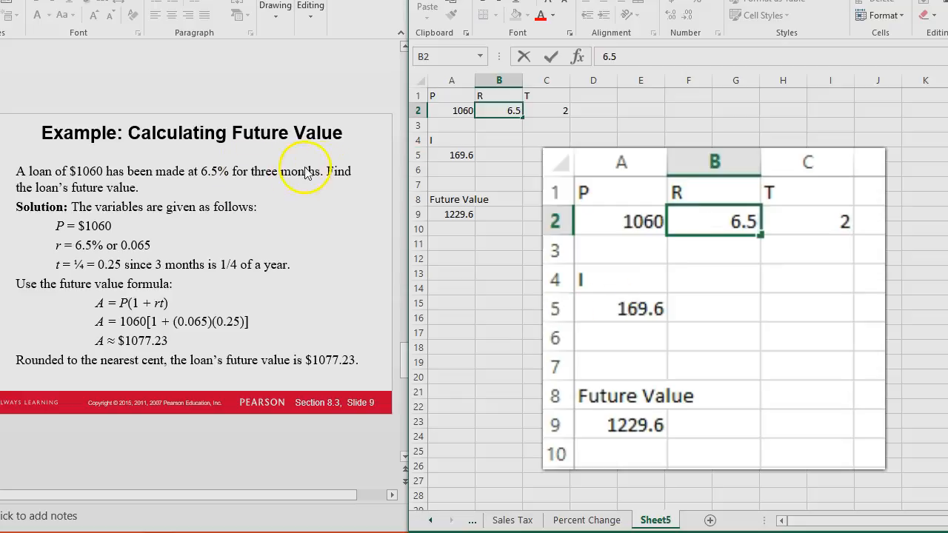
click(826, 216)
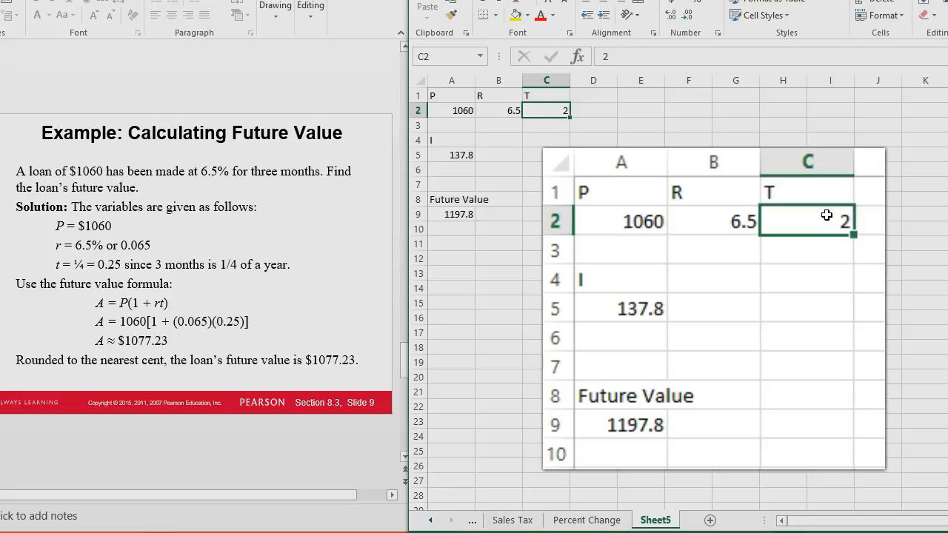
text(.25)
key(Return)
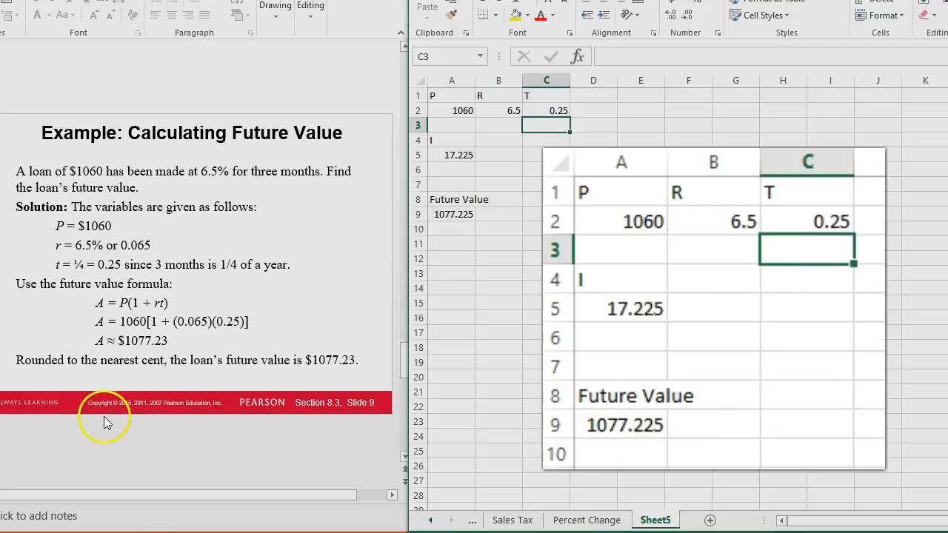
- Round the future value to two decimals in A10 with the formula =ROUND(A9,2)
click(623, 452)
text(=)
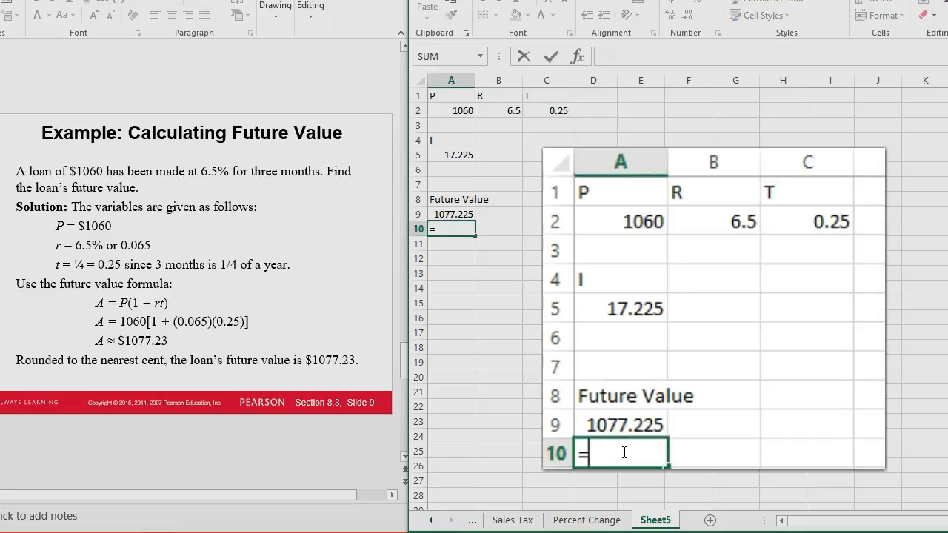
text(rou)
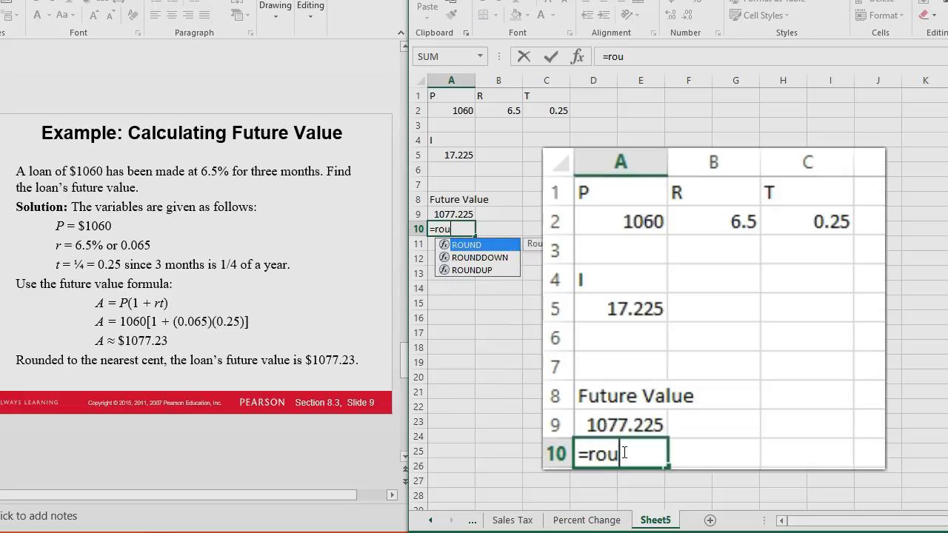
double_click(474, 245)
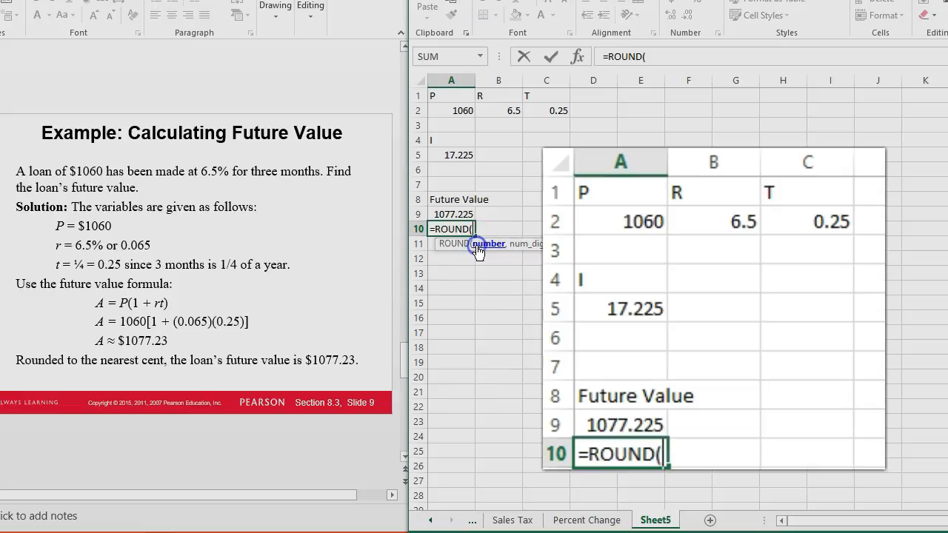
click(633, 426)
text(,)
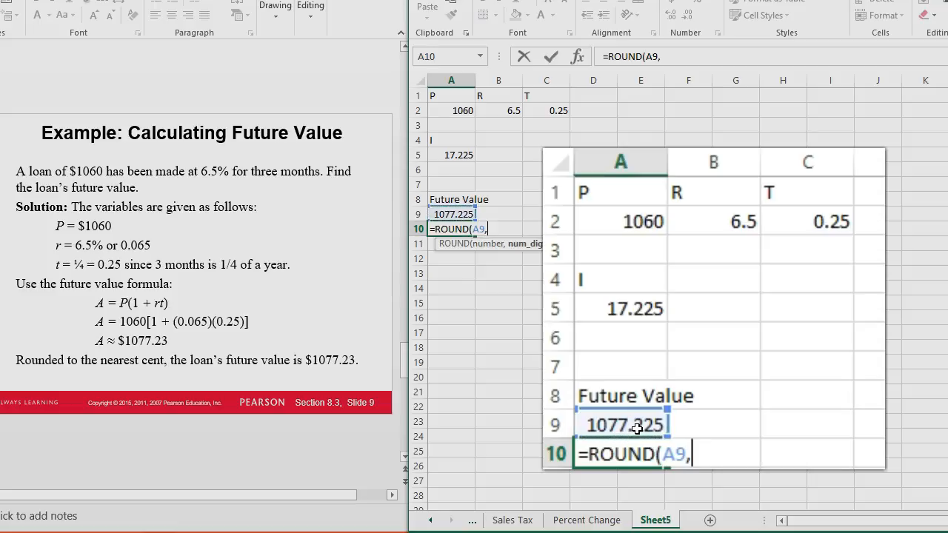
text(2)
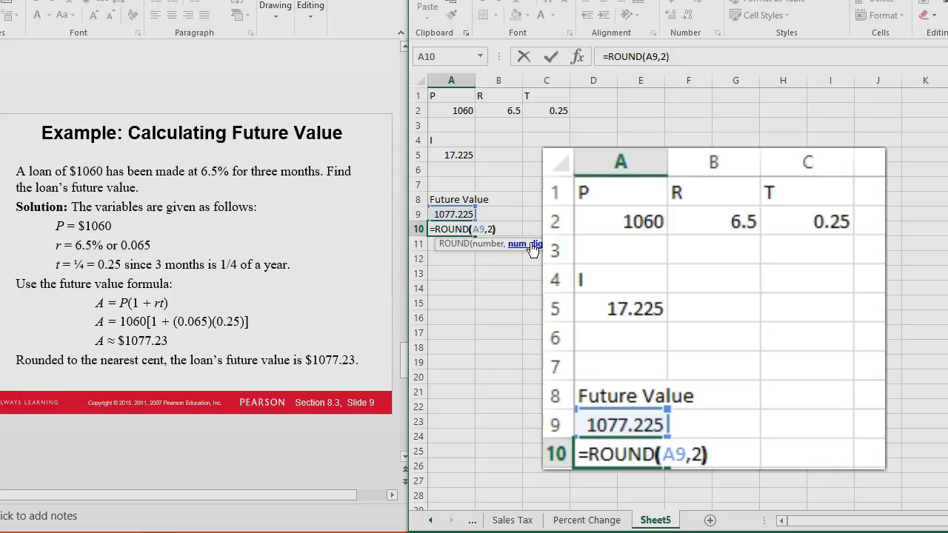
text())
key(Return)
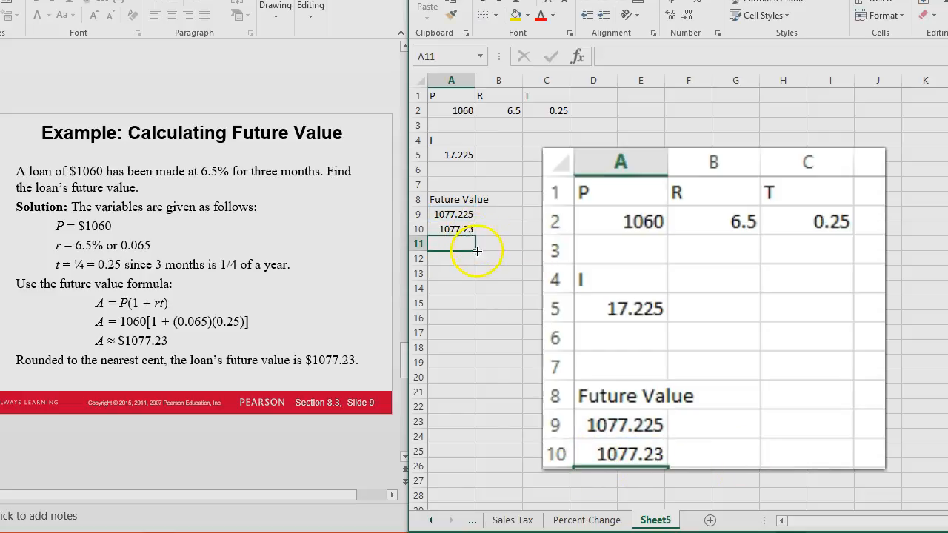
- Add the note "Rounded to nearest cent" in B10 beside the rounded future value
click(493, 229)
text(Rounded to near)
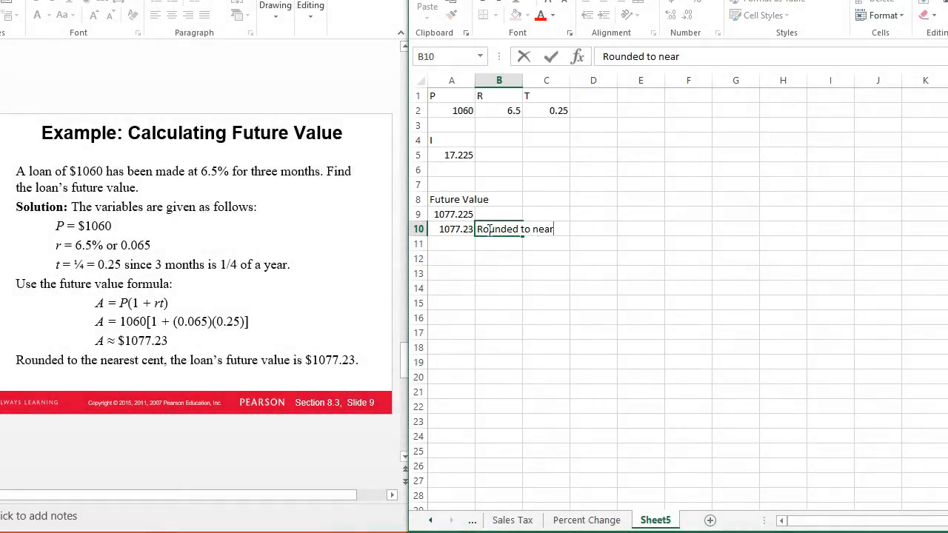
text(est cent)
key(Return)
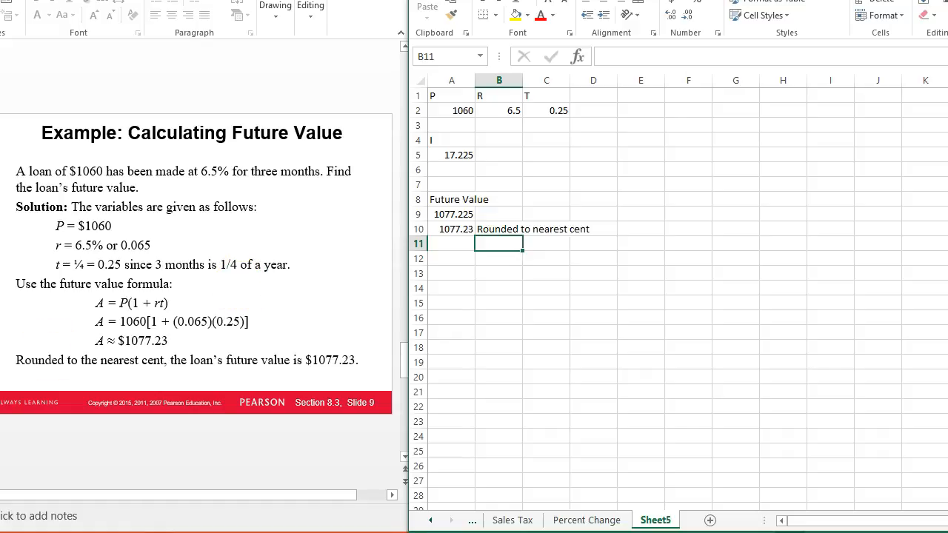
- Advance the presentation to the Determining a Simple Interest Rate example and set P in A2 to 2500
key(alt+Tab)
key(Page_Down)
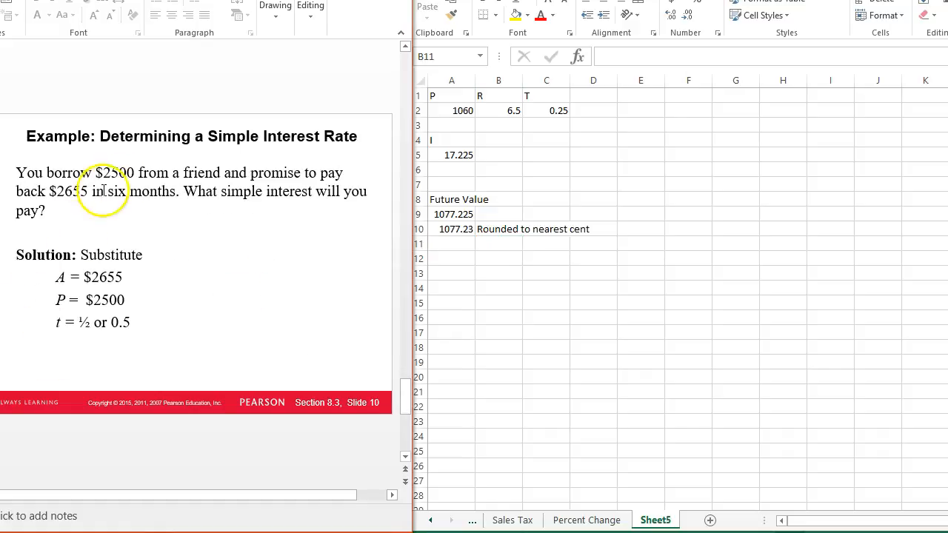
click(459, 109)
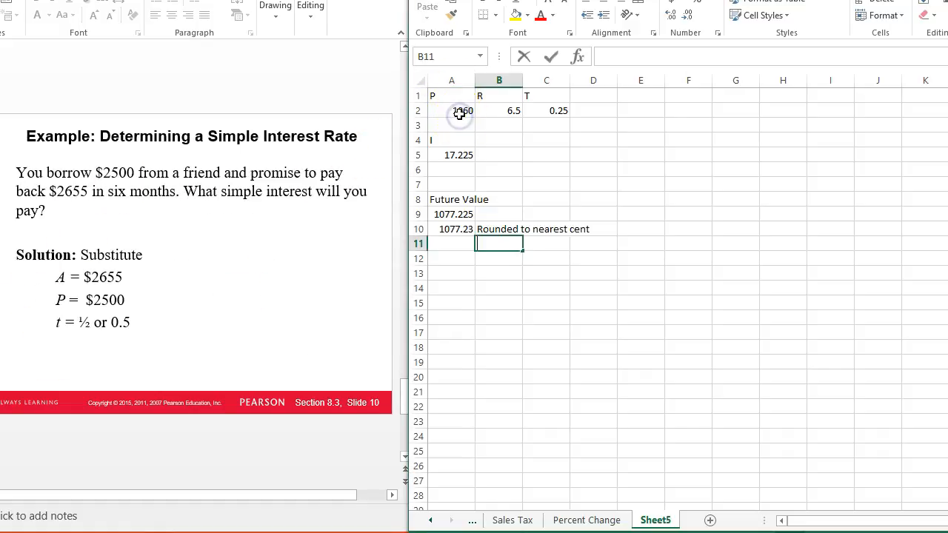
click(456, 111)
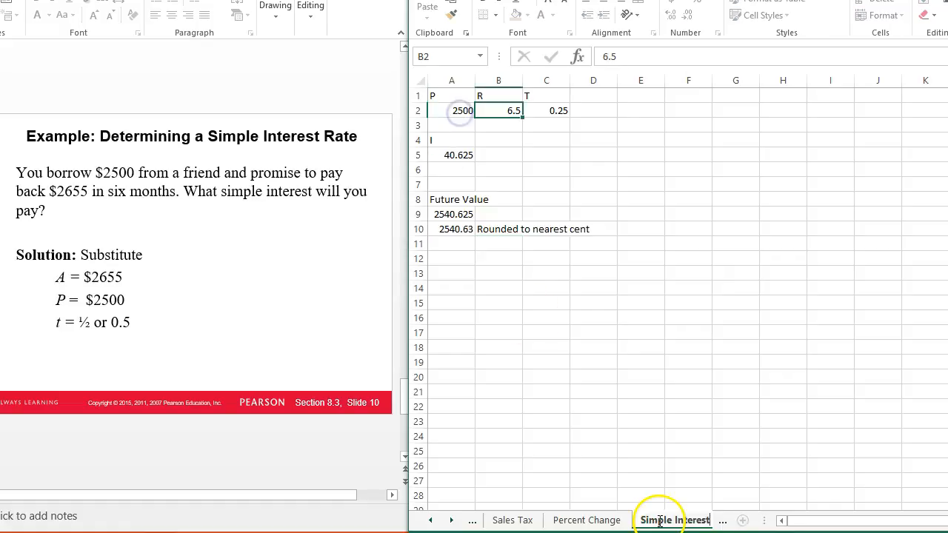
- Rename the current worksheet Simple Interest and add a new worksheet after it
click(659, 521)
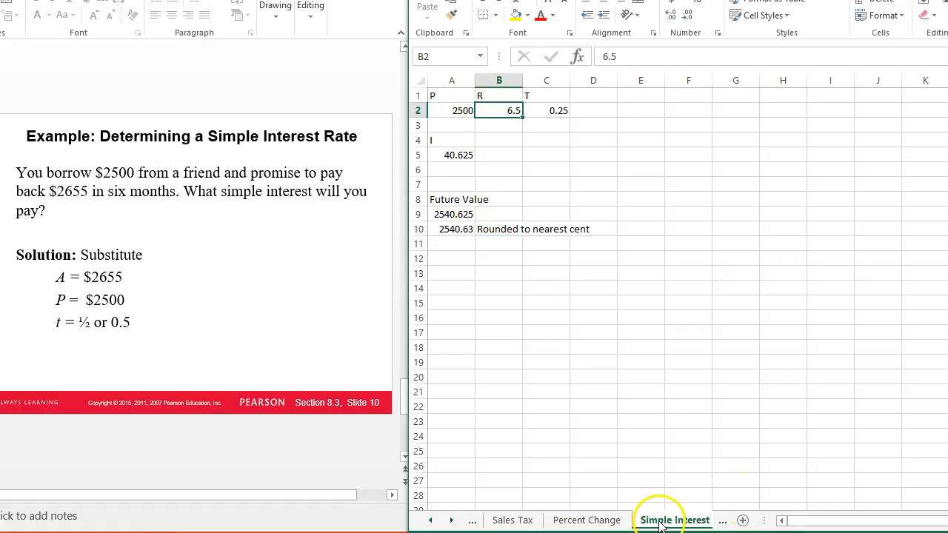
click(741, 520)
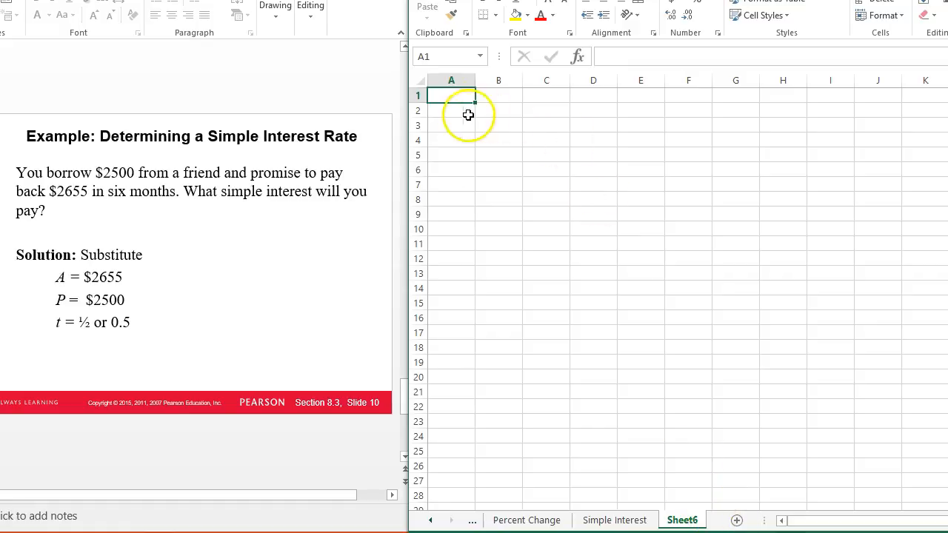
- Enter the headers A, P and t in A1:C1 of the new worksheet
click(452, 98)
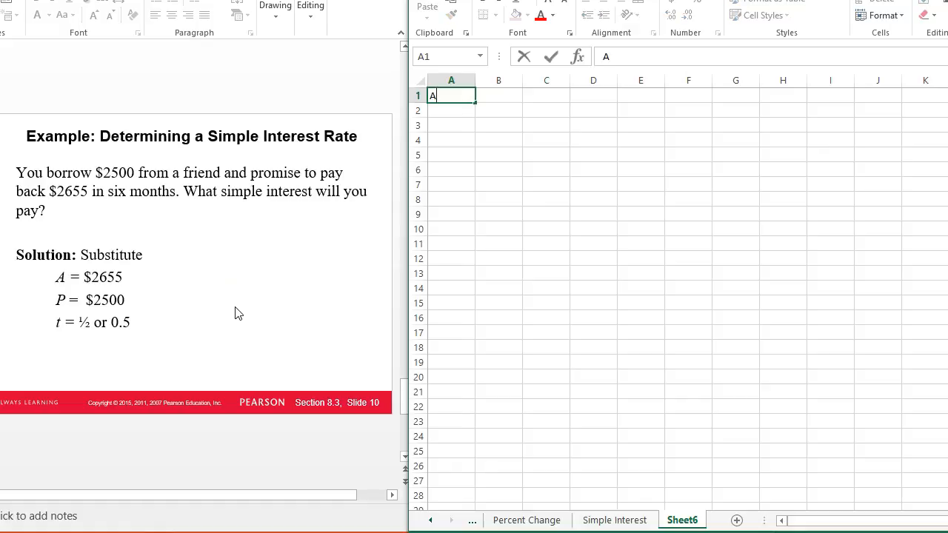
key(Tab)
text(R)
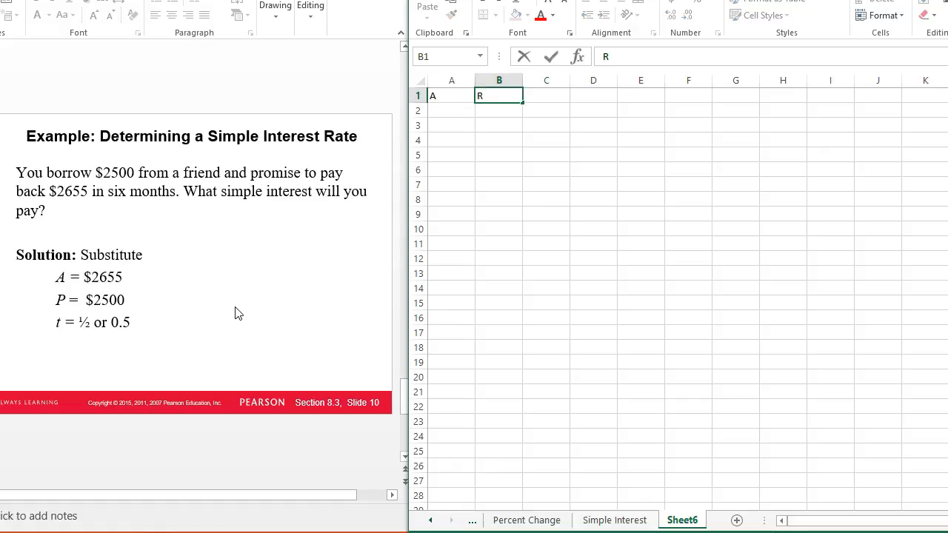
key(Tab)
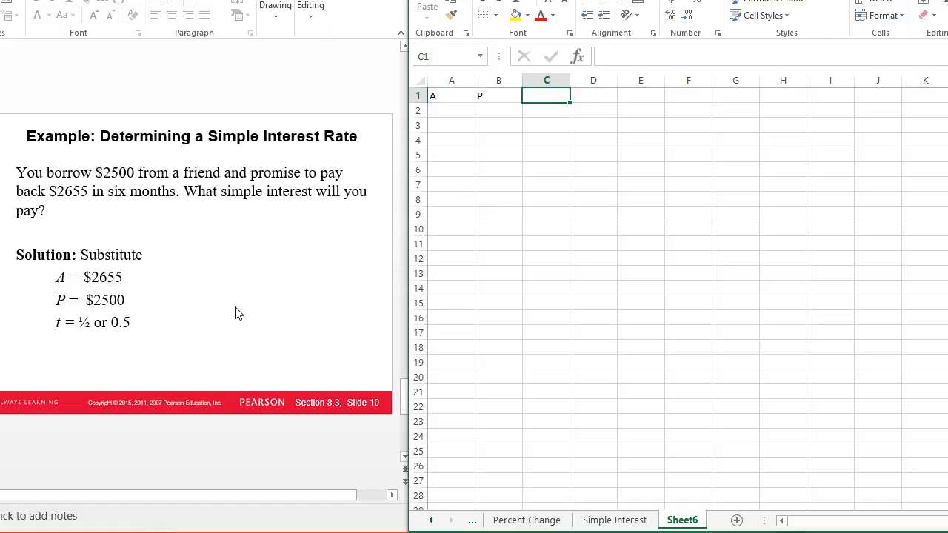
text(t)
key(Down)
key(Left)
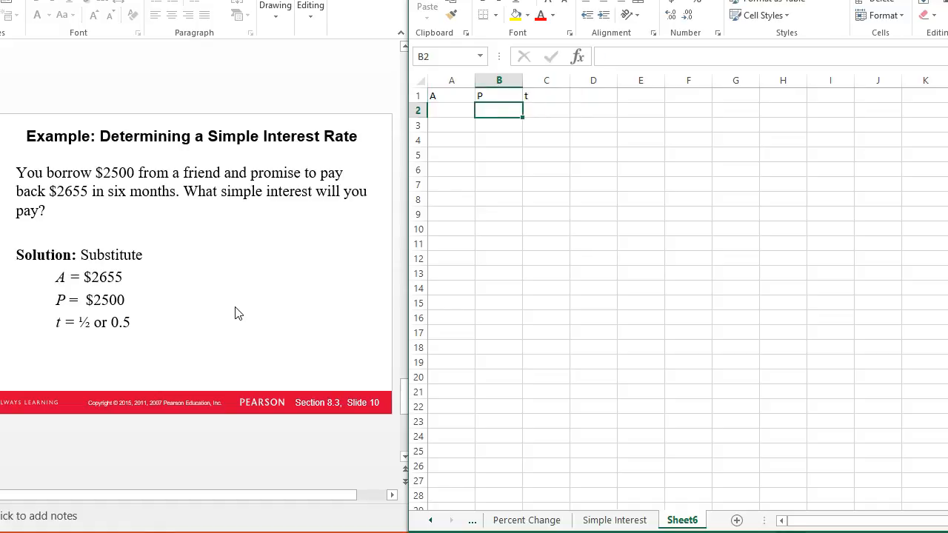
- Return to the Future Value slide and handwrite dividing A = P(1 + rt) by P to get A/P = 1 + r·t
key(Left)
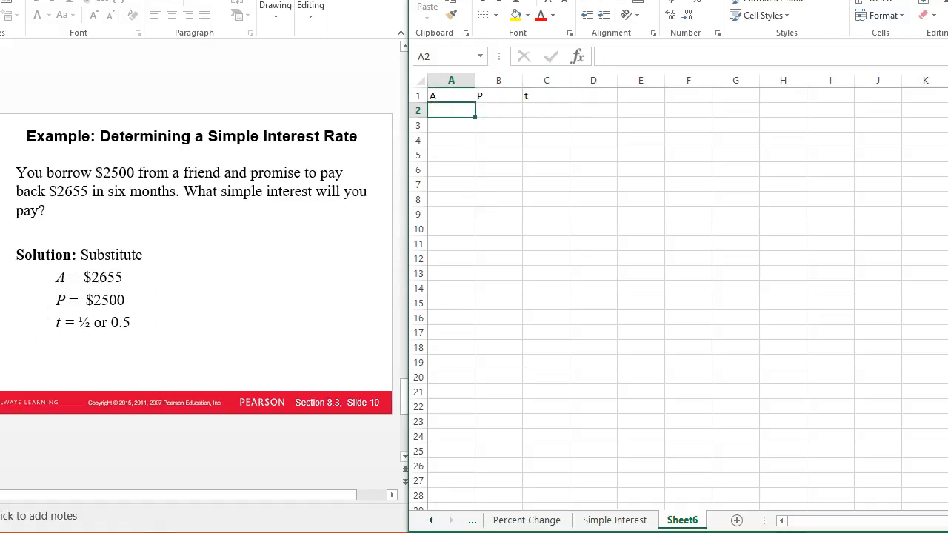
click(2, 340)
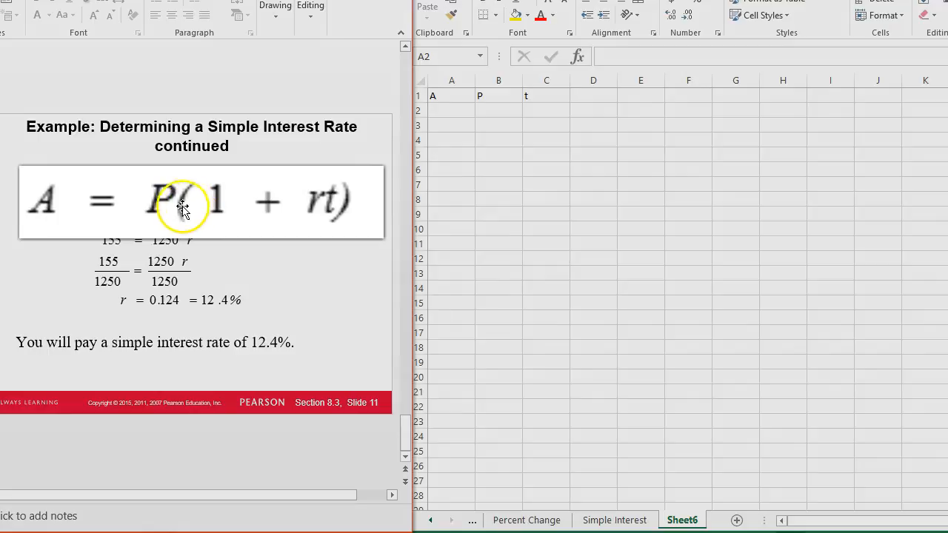
scroll(192, 264, up, 3)
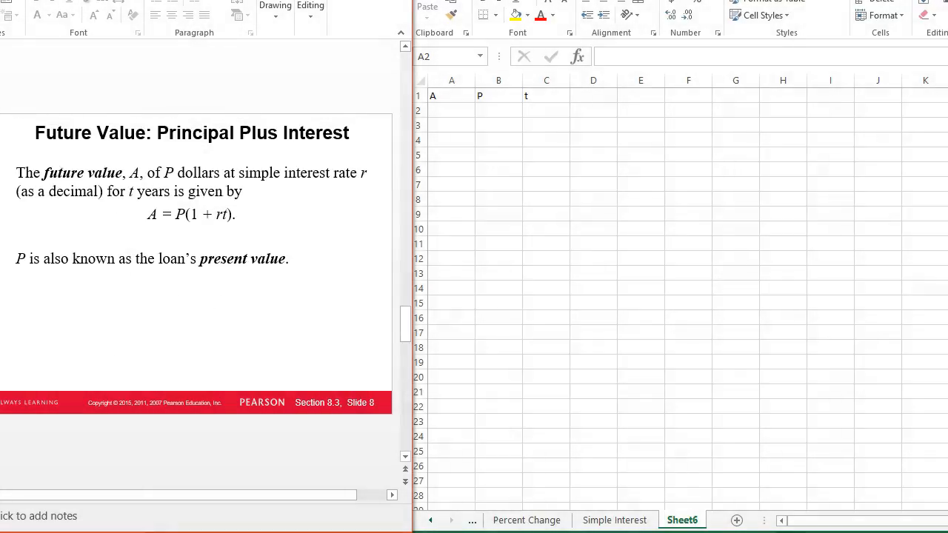
mouse_move(191, 221)
mouse_down()
mouse_move(177, 221)
mouse_move(196, 241)
mouse_move(203, 226)
mouse_move(194, 235)
mouse_up()
mouse_move(60, 304)
mouse_down()
mouse_move(66, 274)
mouse_move(74, 292)
mouse_move(52, 302)
mouse_up()
mouse_move(120, 308)
mouse_down()
mouse_move(182, 318)
mouse_move(227, 299)
mouse_move(263, 320)
mouse_move(267, 294)
mouse_up()
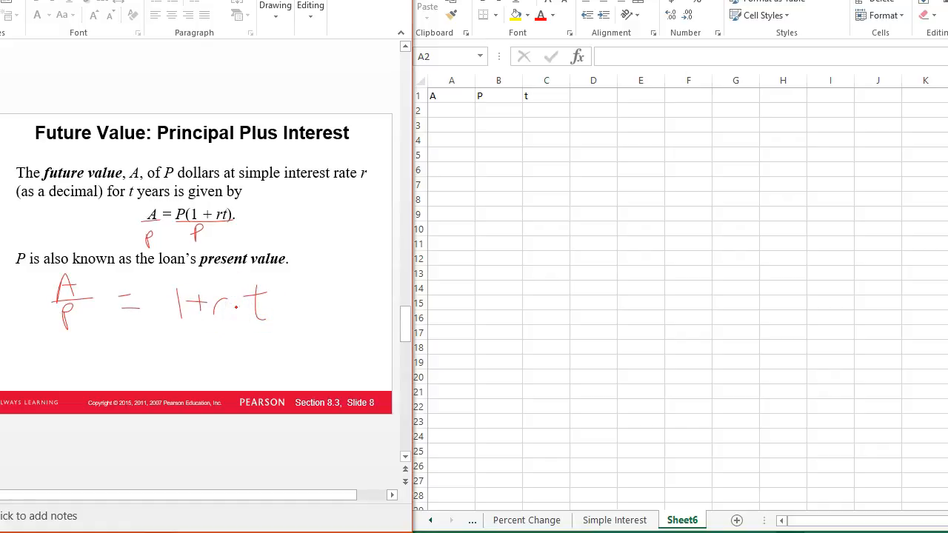
- Rework the handwritten equation by subtracting 1 and dividing by t, giving (A/P − 1)/t = r with the numerator in parentheses
drag(186, 326, 188, 346)
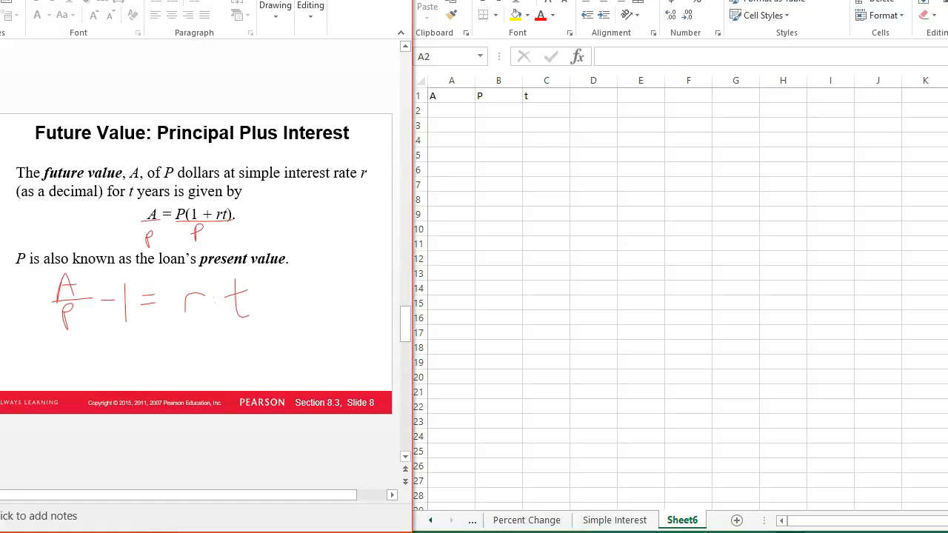
mouse_move(264, 324)
mouse_down()
mouse_move(162, 327)
mouse_move(224, 366)
mouse_up()
drag(141, 332, 112, 334)
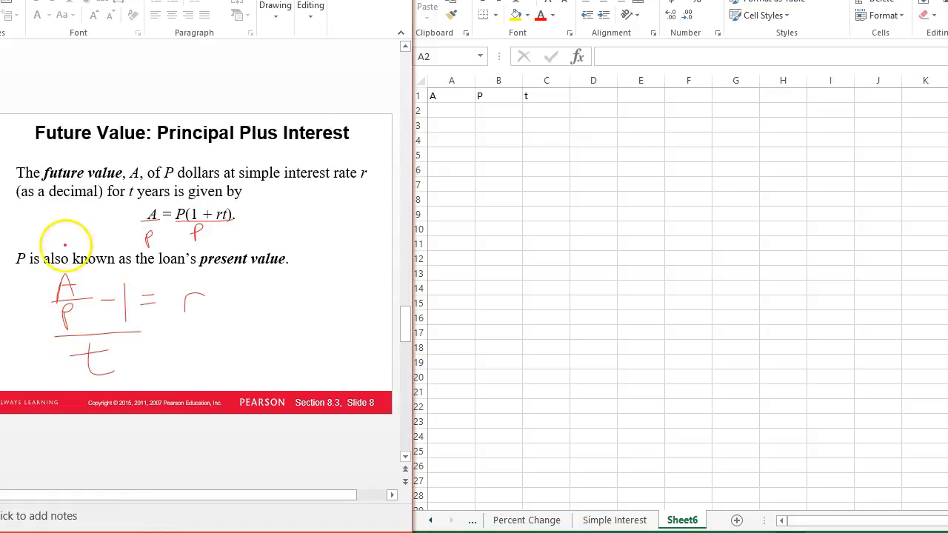
drag(48, 275, 40, 291)
drag(48, 328, 53, 334)
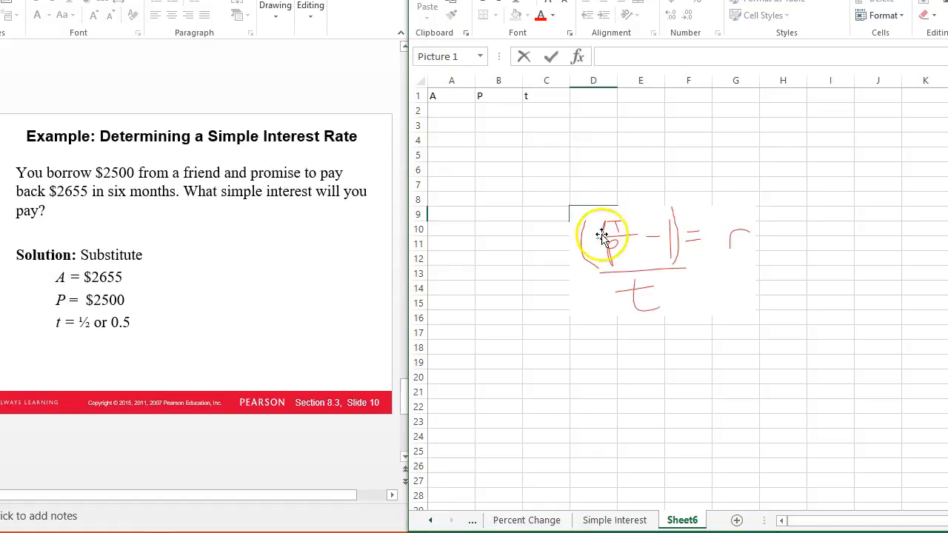
- Reposition the handwritten formula picture on the worksheet to cover about E11:H17, then deselect it
click(656, 271)
drag(656, 271, 671, 285)
click(444, 122)
- Enter the example's values under the headers: 2655 in A2, 2500 in B2 and 0.5 in C2
click(443, 111)
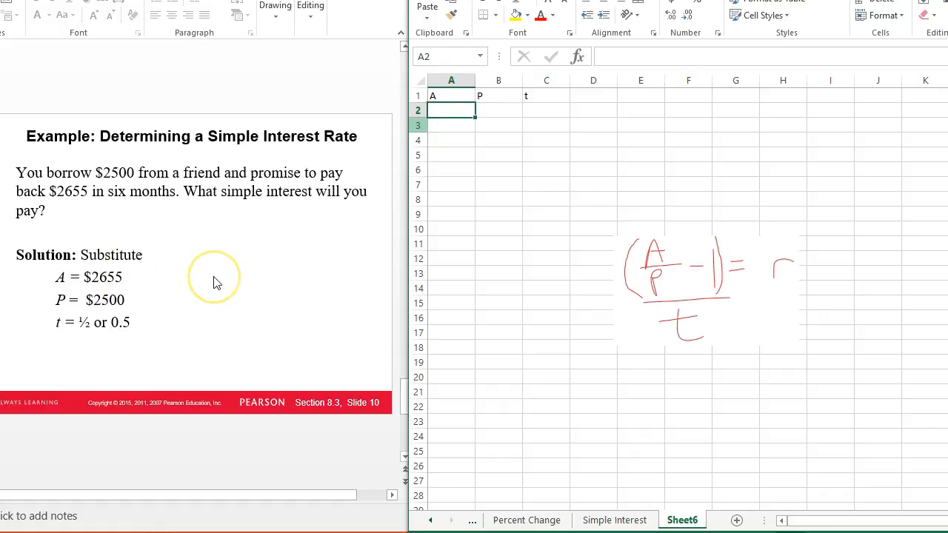
text(2)
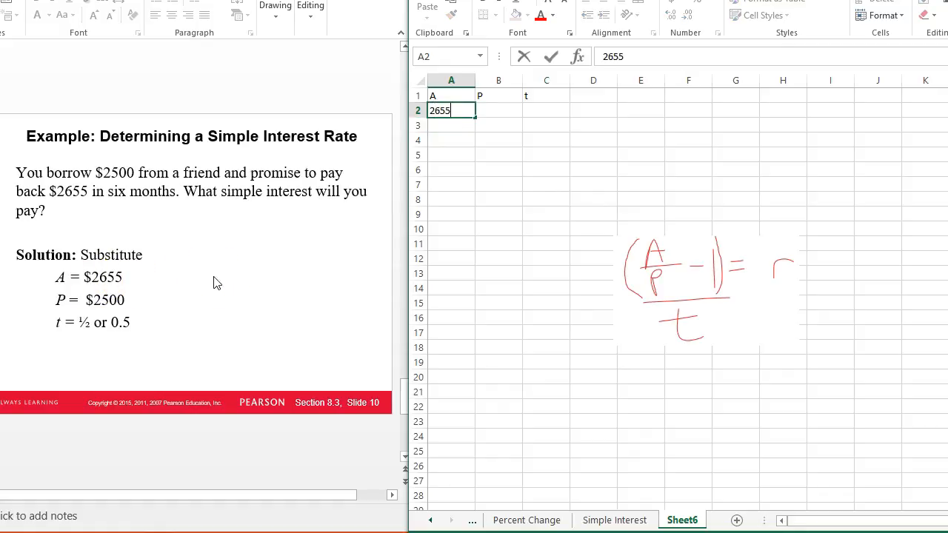
text(655)
key(Tab)
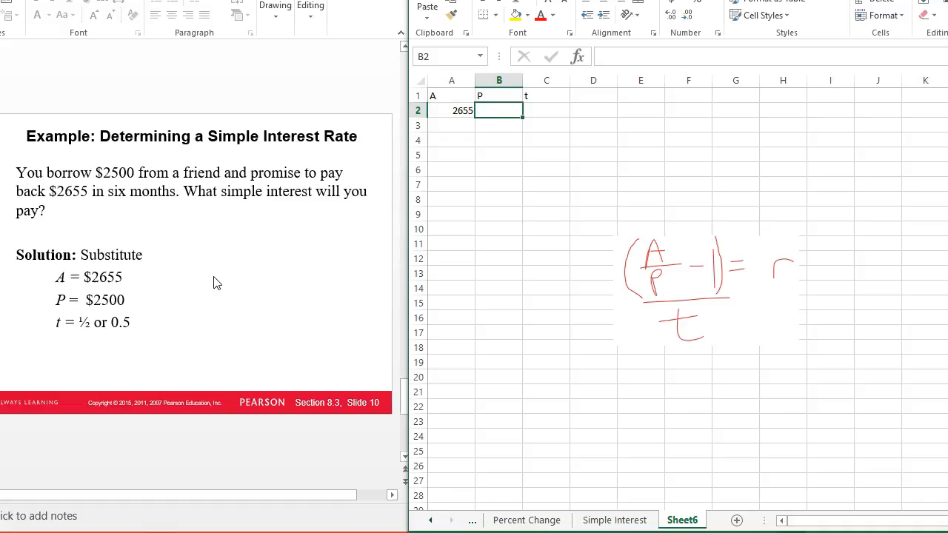
text(2500)
key(Tab)
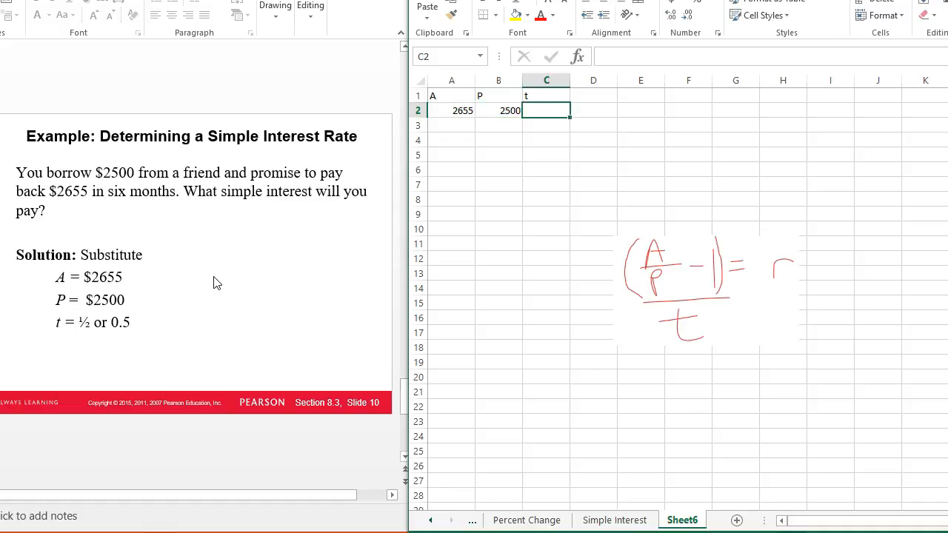
text(0.5)
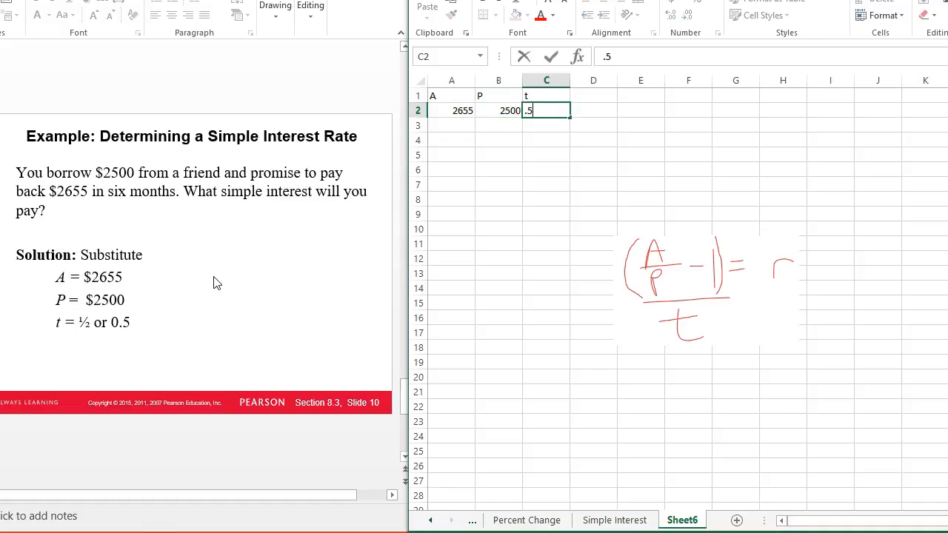
key(Return)
key(Return)
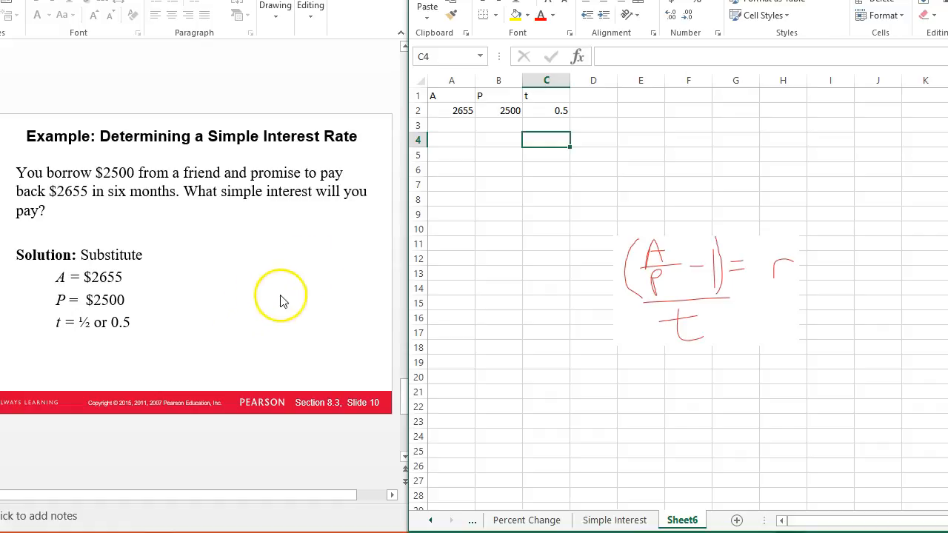
- Enter the label "Simple Interest Rate" in A4
click(446, 143)
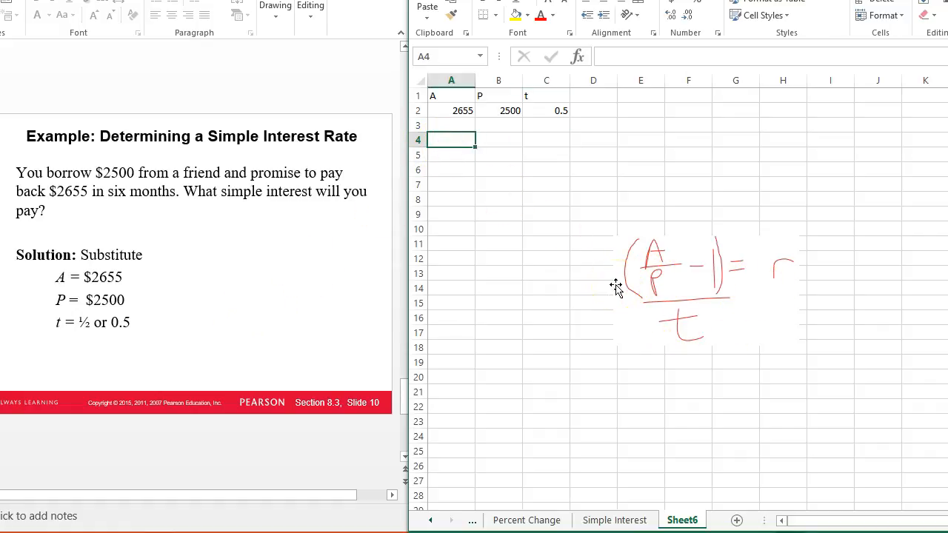
text(Simple Interest R)
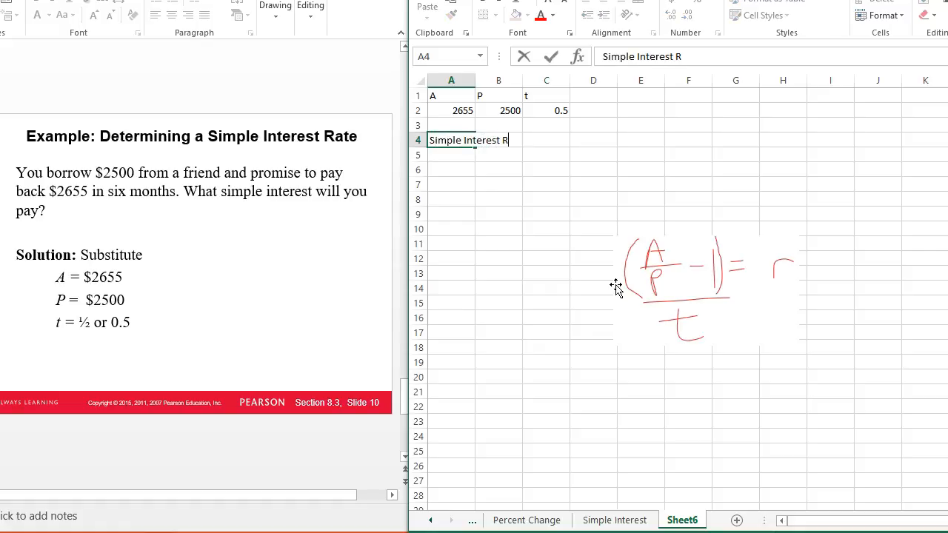
text(ate)
key(Return)
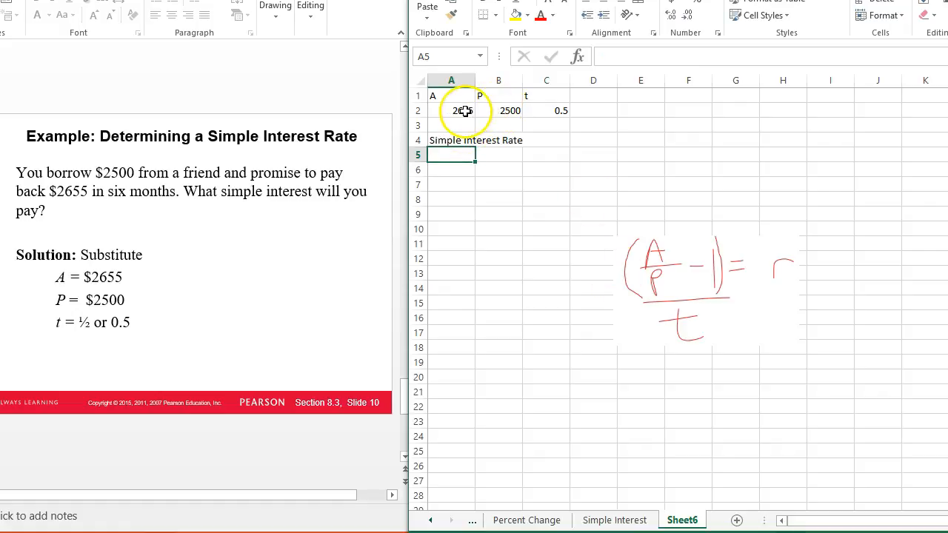
- Calculate the simple interest rate in A5 with the formula =(A2/B2-1)/C2
click(453, 154)
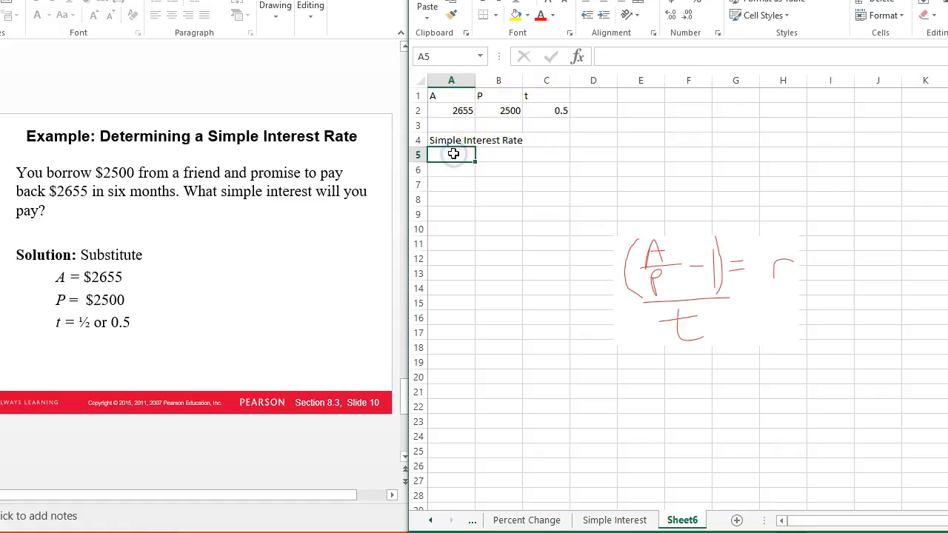
text(=)
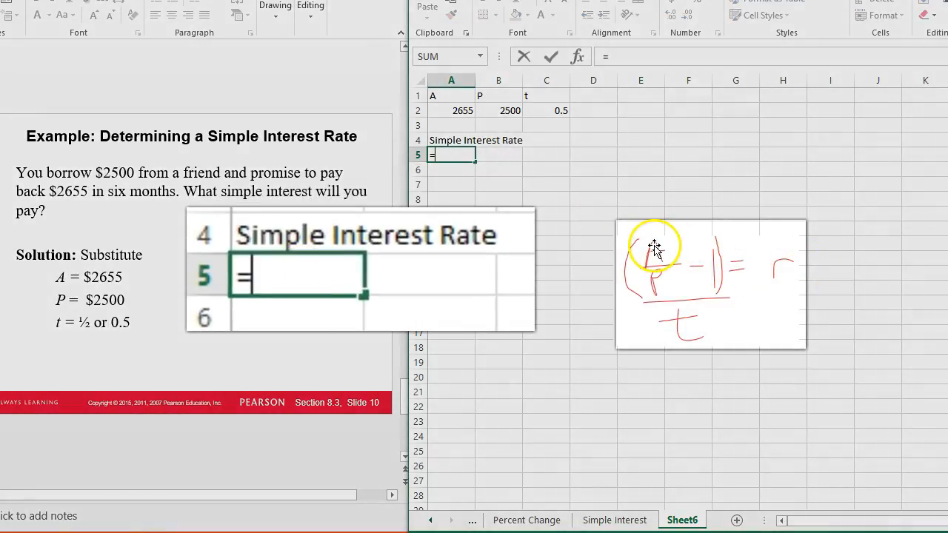
text(()
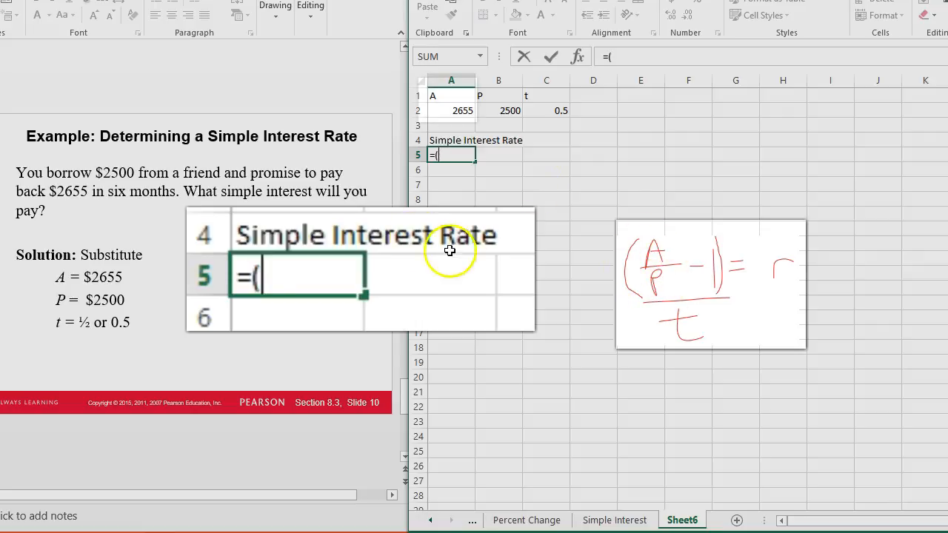
click(440, 110)
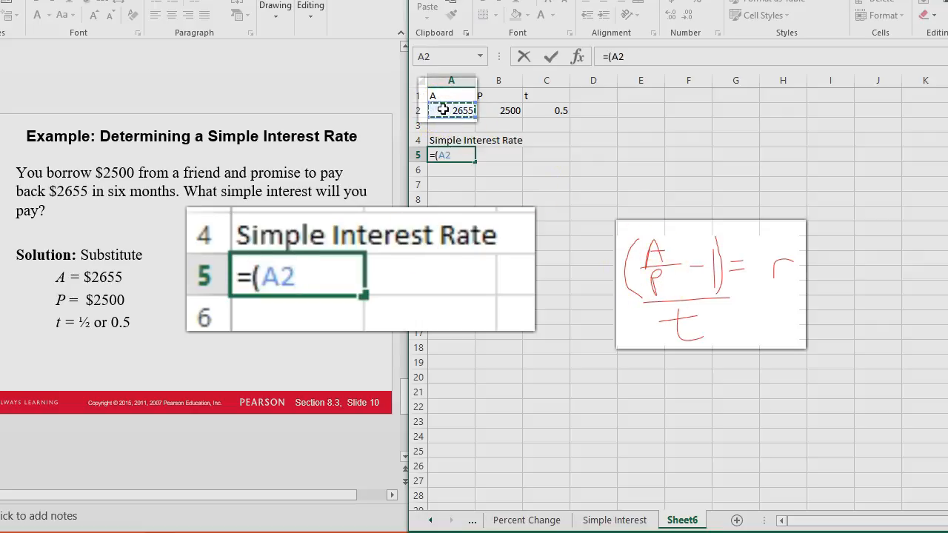
text(/)
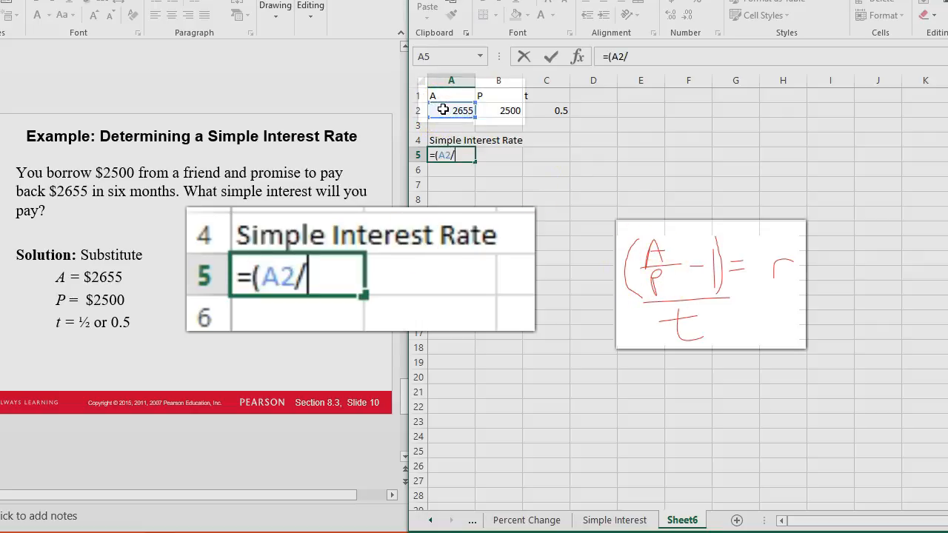
click(502, 111)
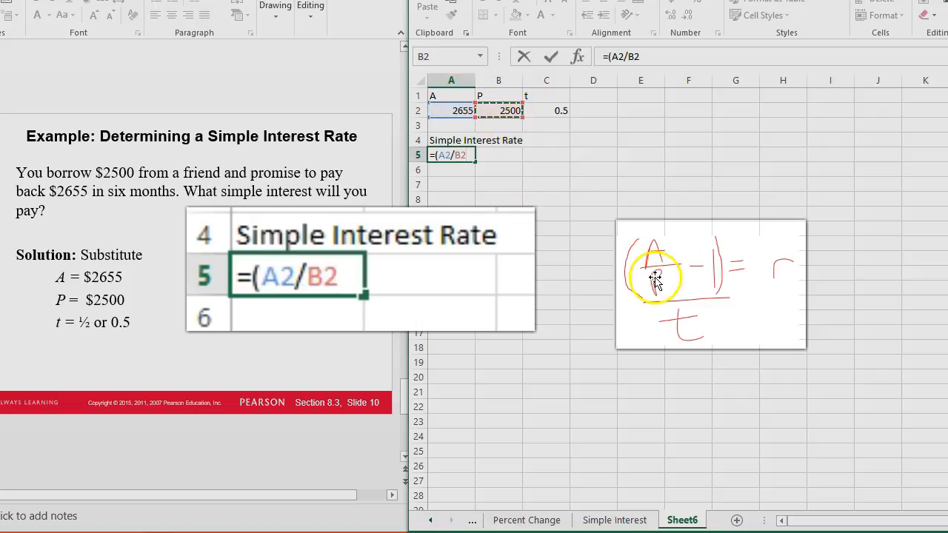
text(-1)
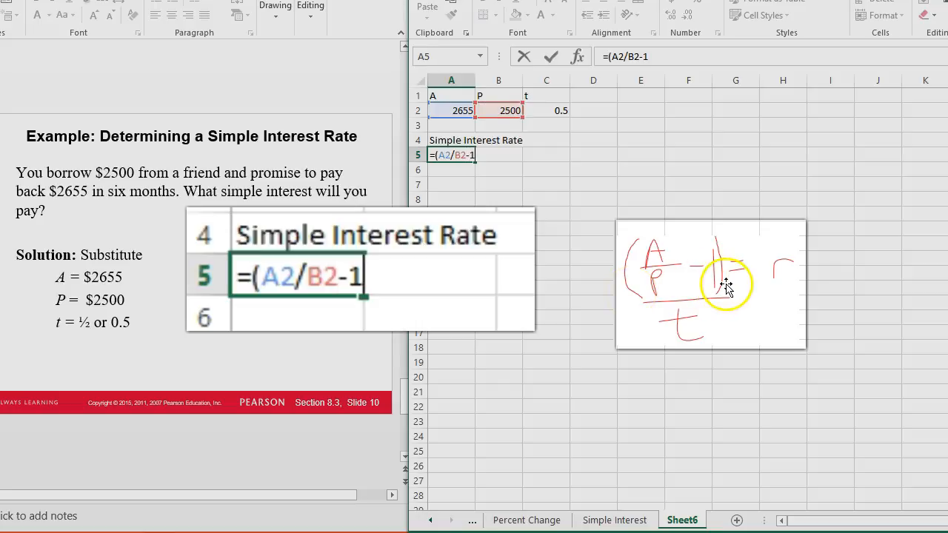
text())
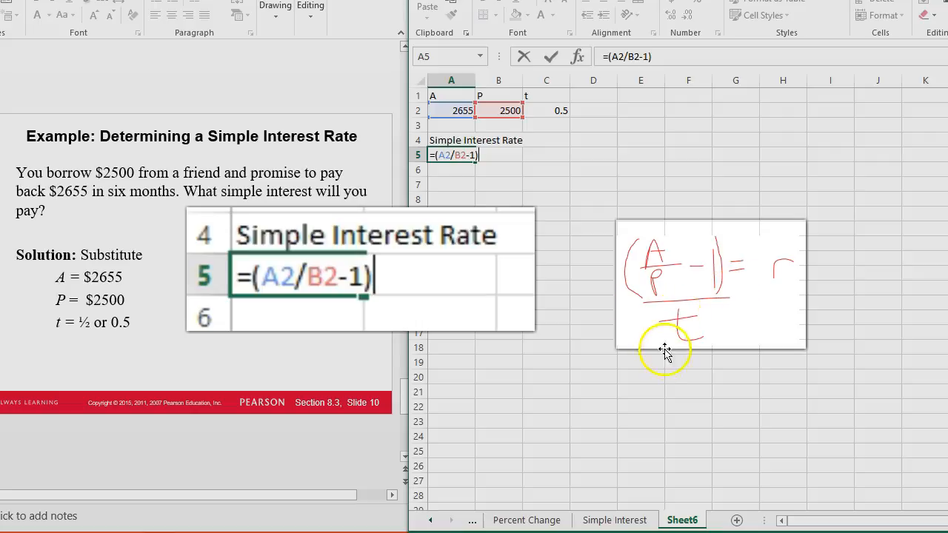
text(/)
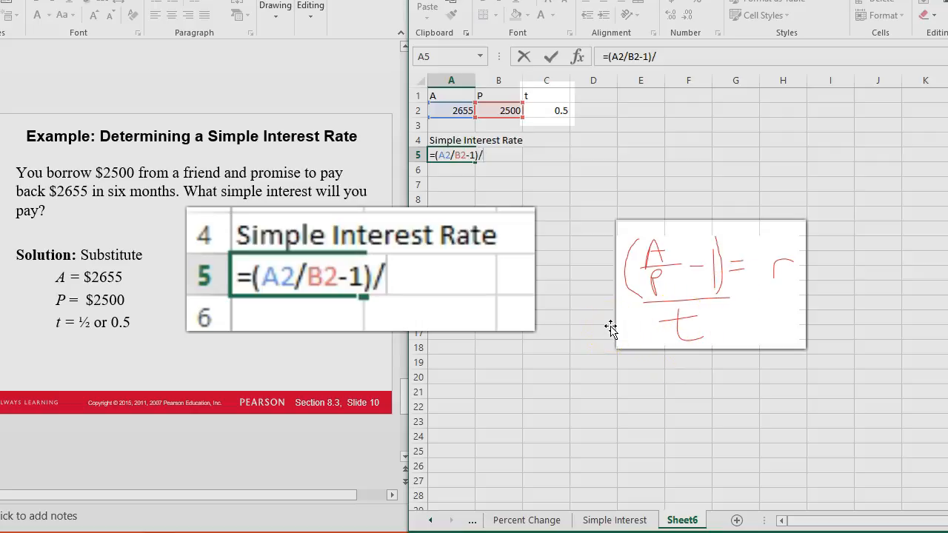
click(545, 111)
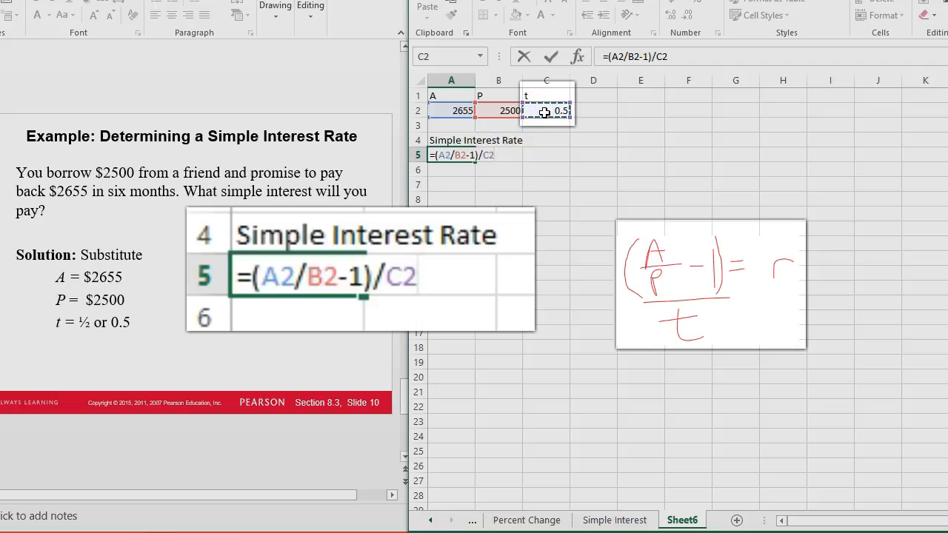
key(Return)
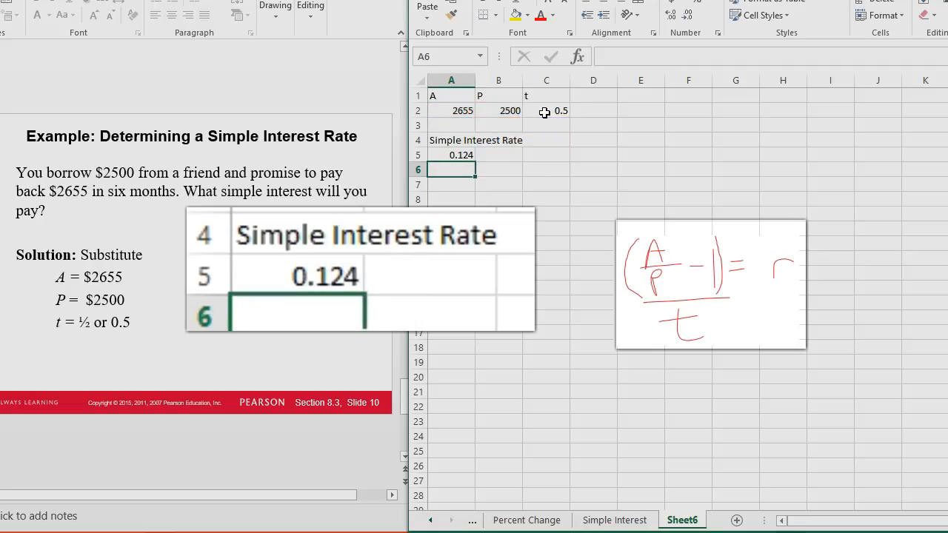
- Convert the rate to a percentage in A7 by multiplying A5 by 100
click(448, 185)
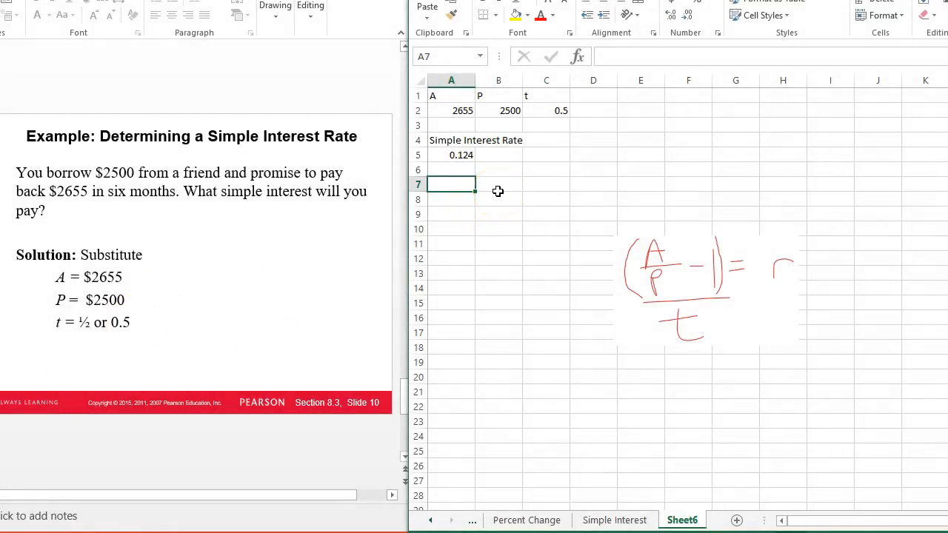
text(=)
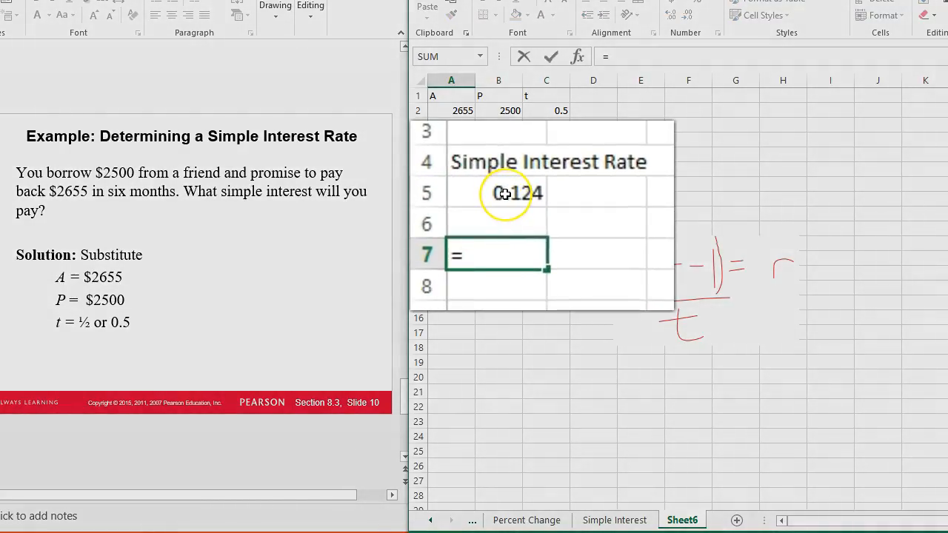
click(504, 194)
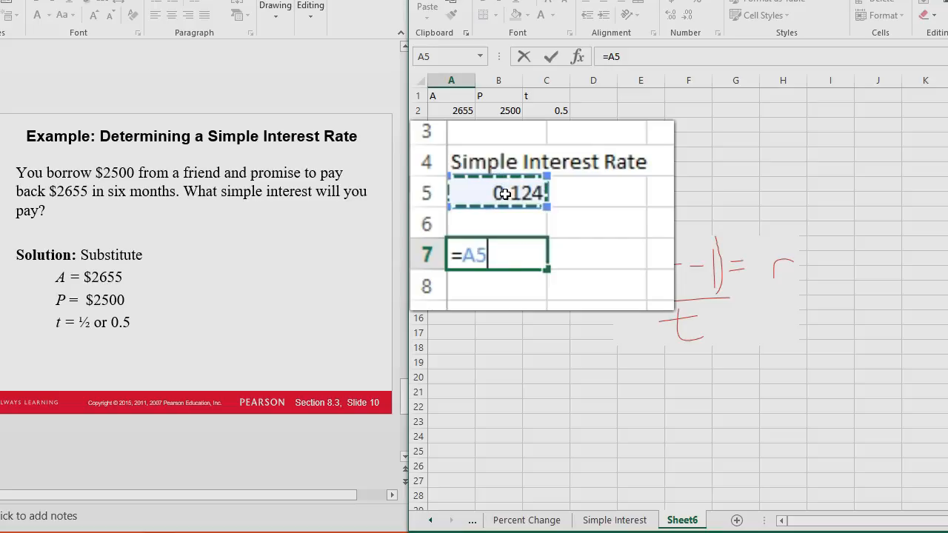
text(*)
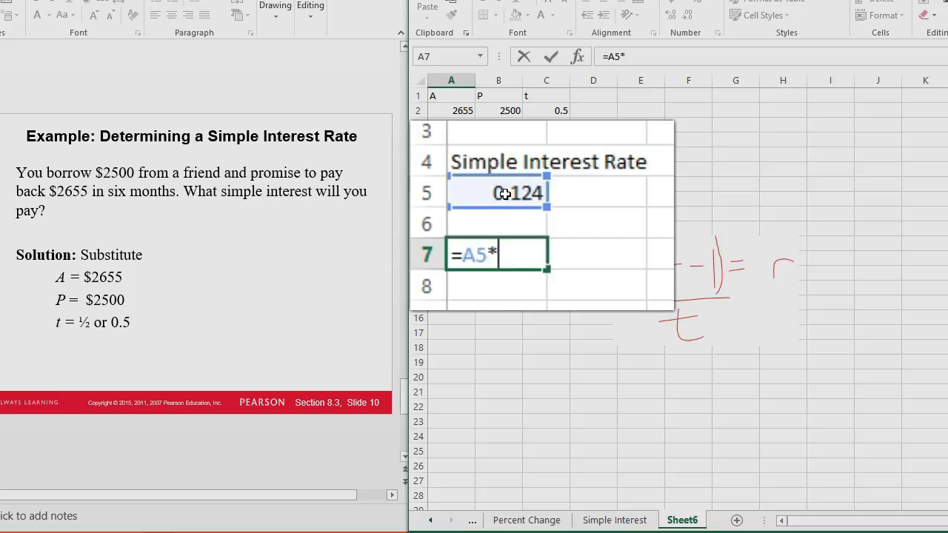
key(Return)
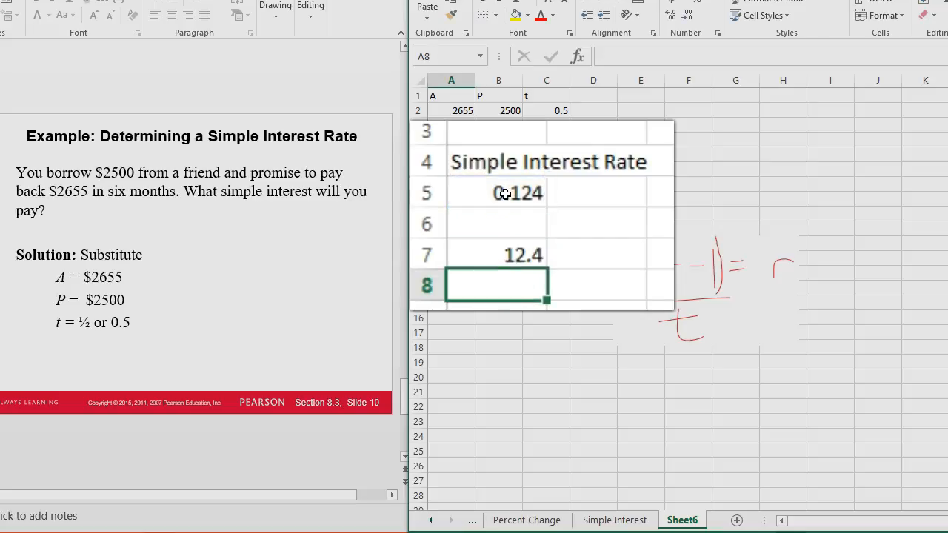
- Round the percentage in A7 to two decimal places in A8 with the formula =ROUND(A7,2)
click(447, 200)
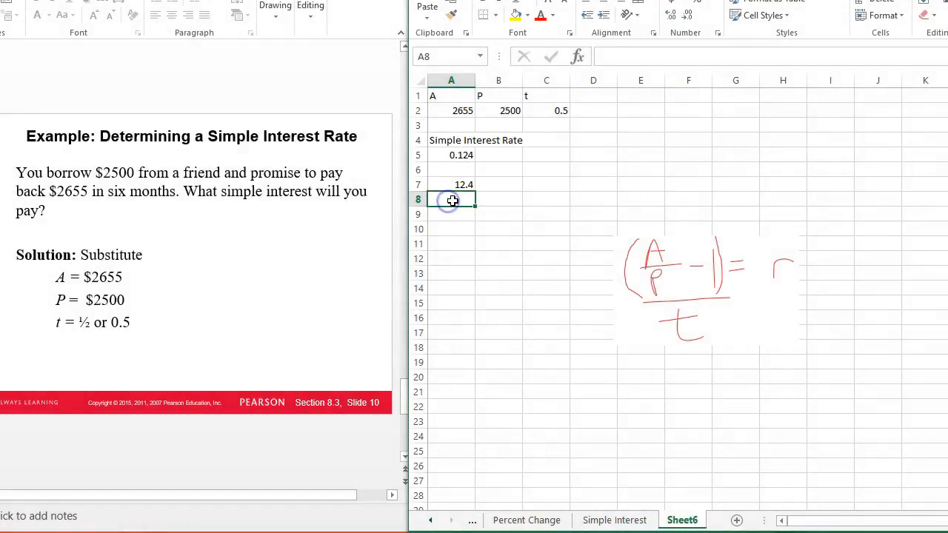
text(=round)
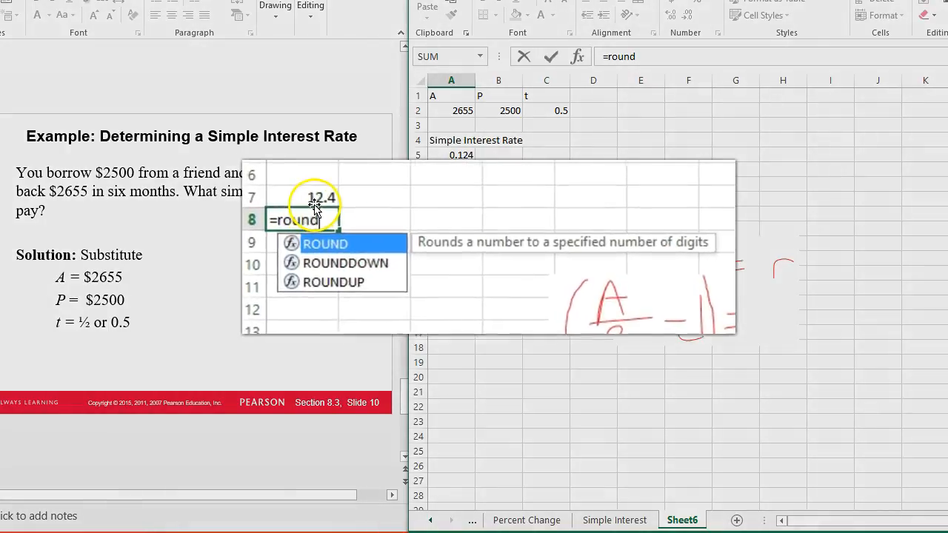
double_click(311, 246)
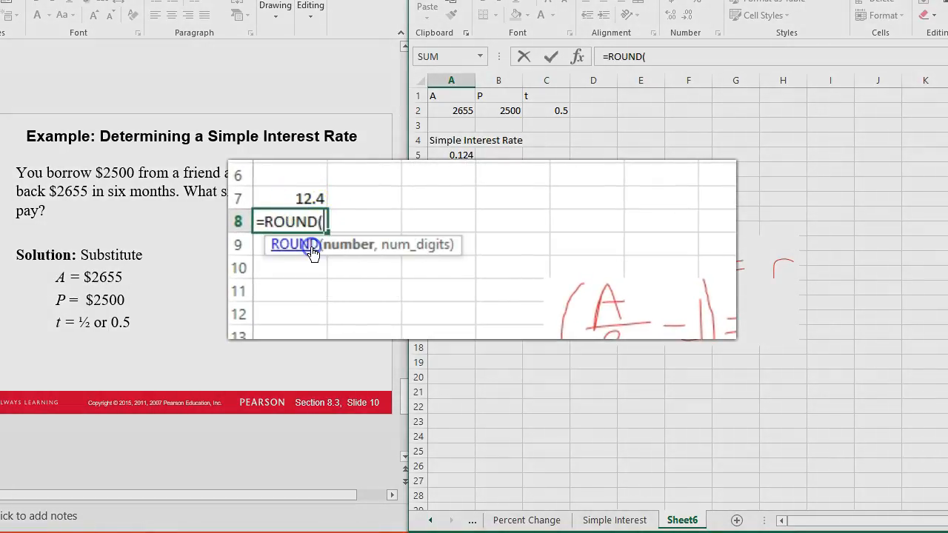
click(302, 197)
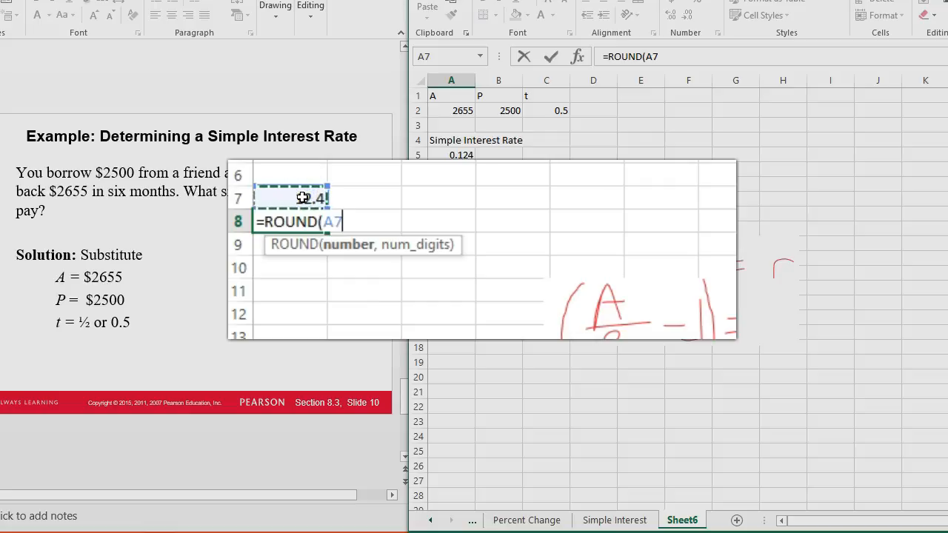
text(,)
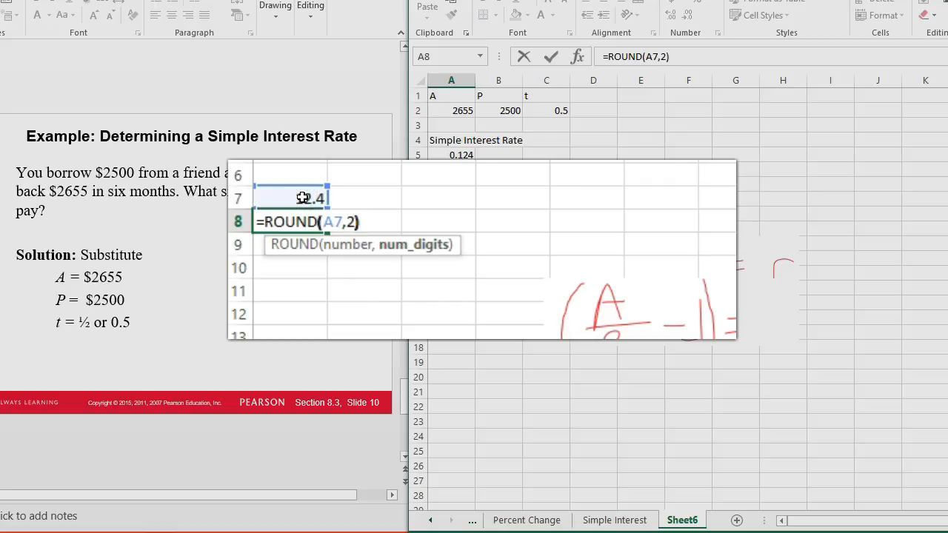
text(2))
key(Return)
- Review the percentage formula in A7 and the digits argument of the ROUND formula in A8
click(303, 198)
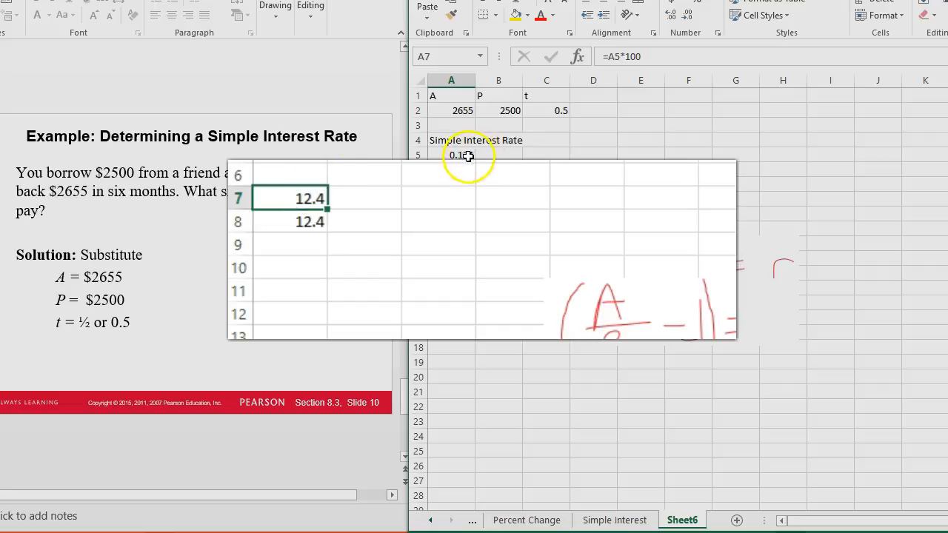
click(309, 221)
double_click(310, 221)
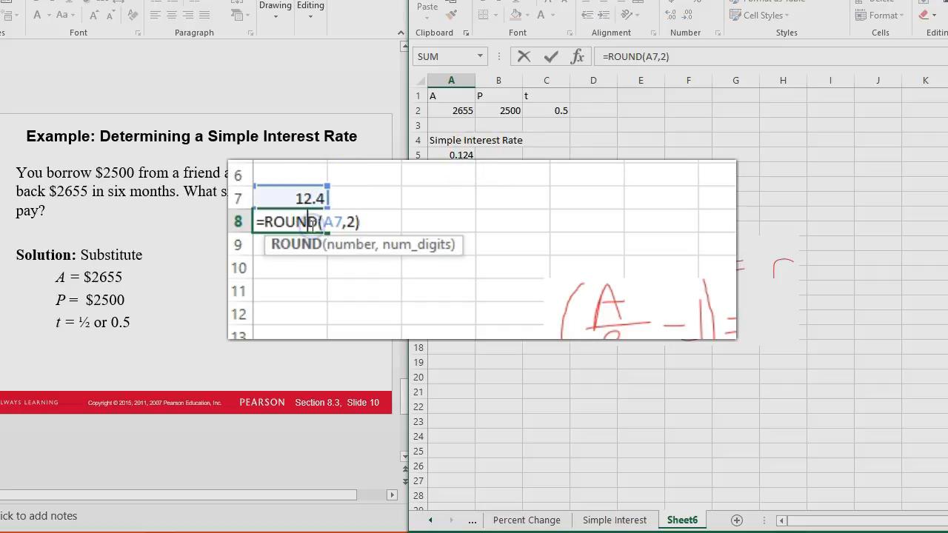
click(664, 57)
click(663, 56)
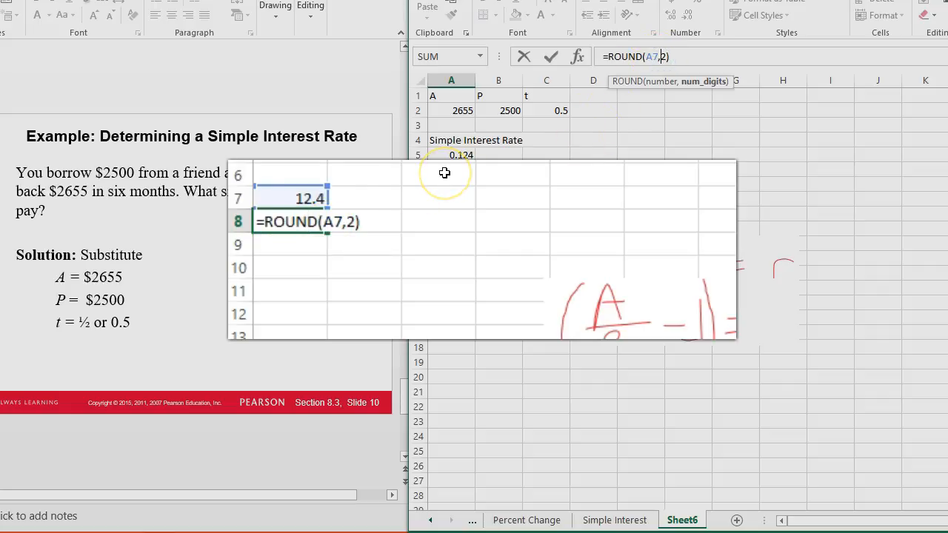
key(Return)
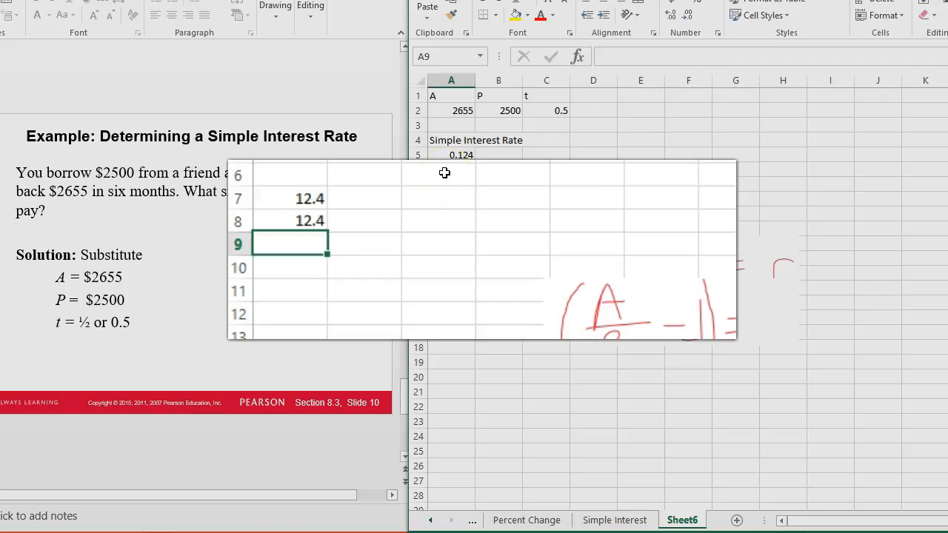
- Label the results with "%" in B7 and "% counded to the nearest hundredth" in B8
click(362, 196)
text(%)
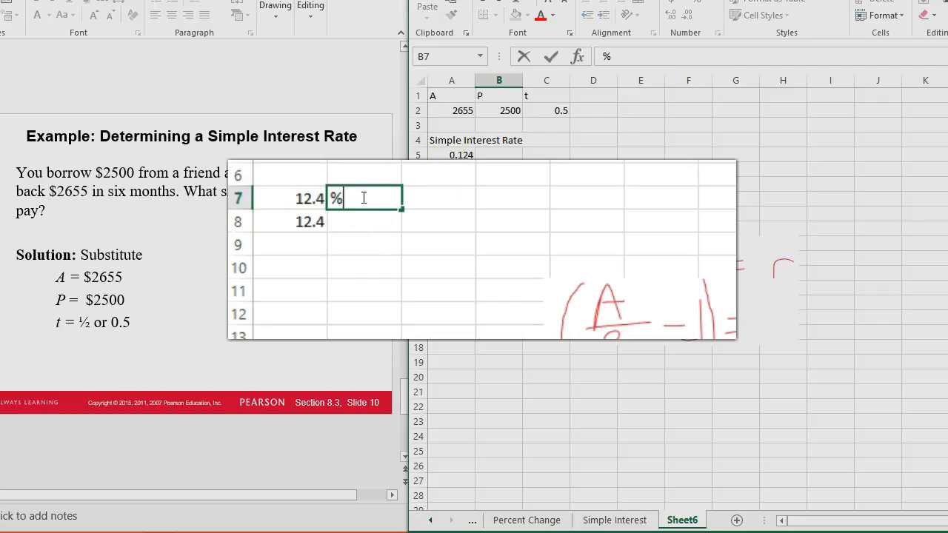
key(Return)
text(%)
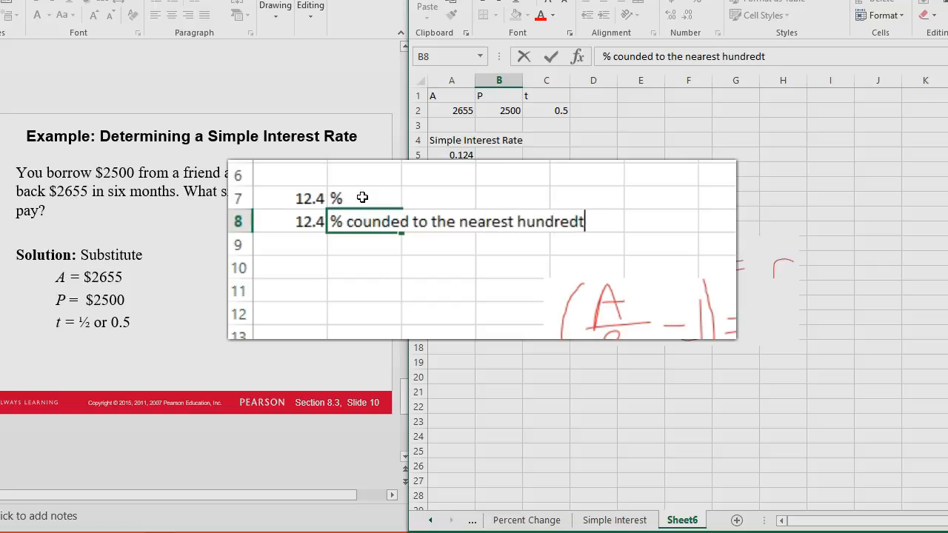
key(Return)
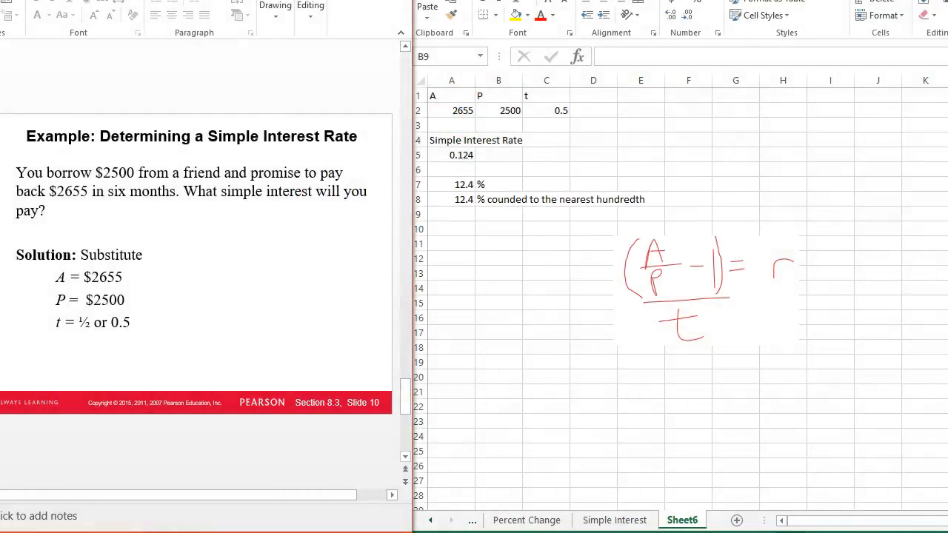
- Show the example's continued solution slide, and test the calculator with 3500 in A2, 2000 in B2 and 2.75 in C2
key(Page_Down)
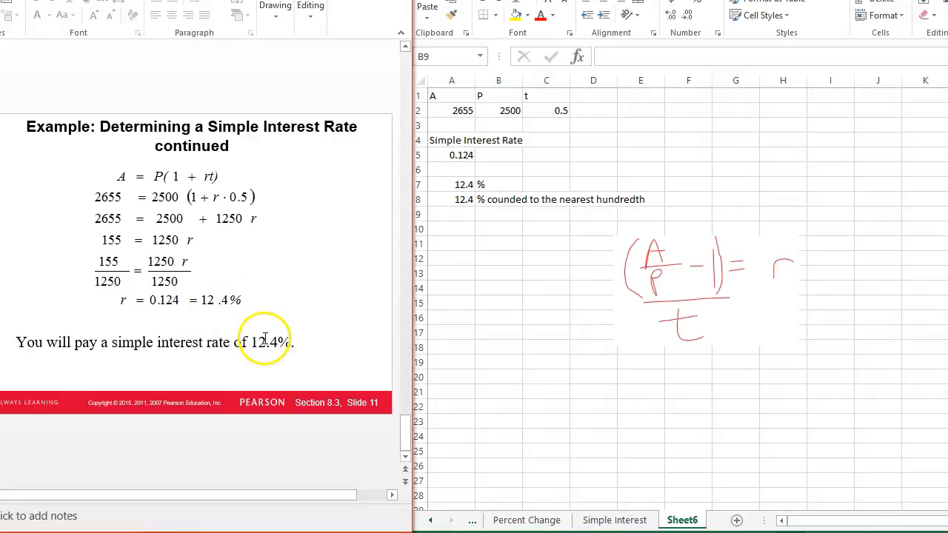
click(484, 123)
click(457, 111)
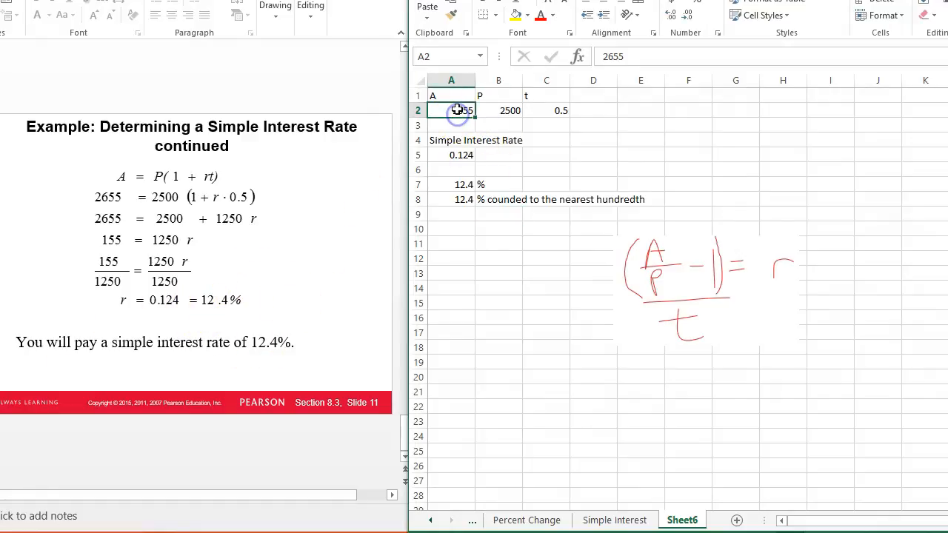
text(3500)
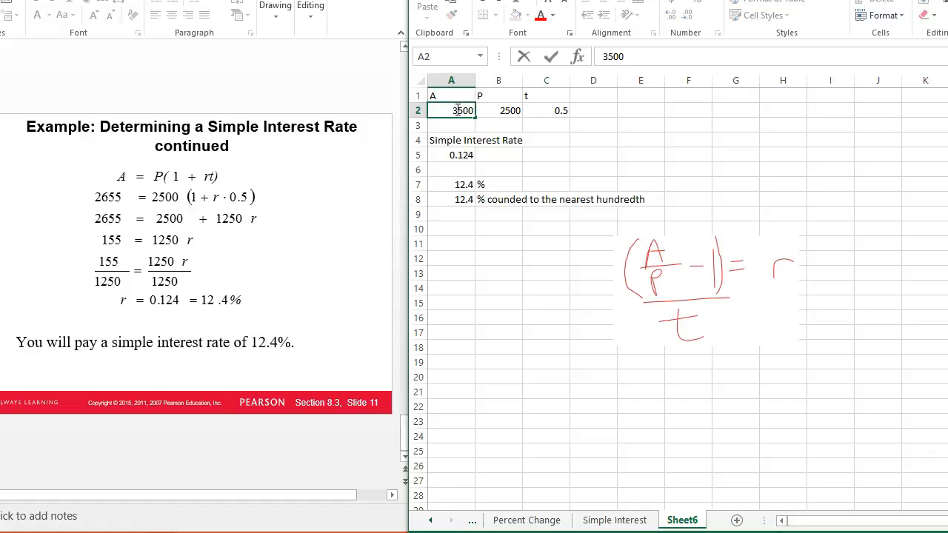
key(Tab)
text(20)
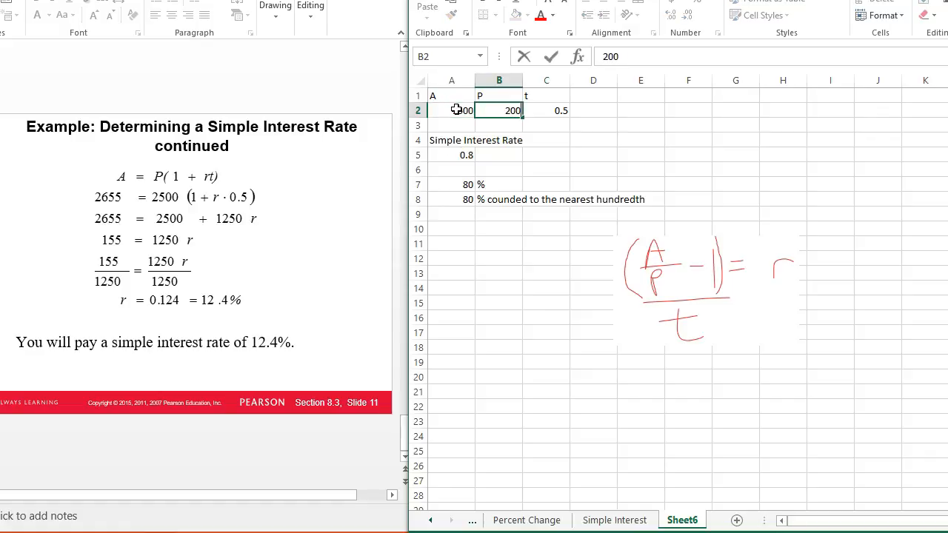
key(Tab)
text(2)
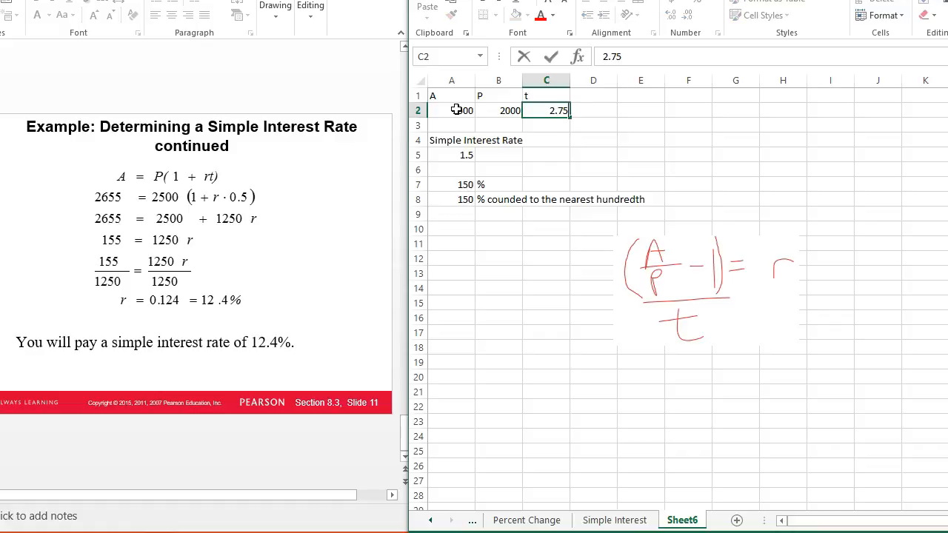
key(Return)
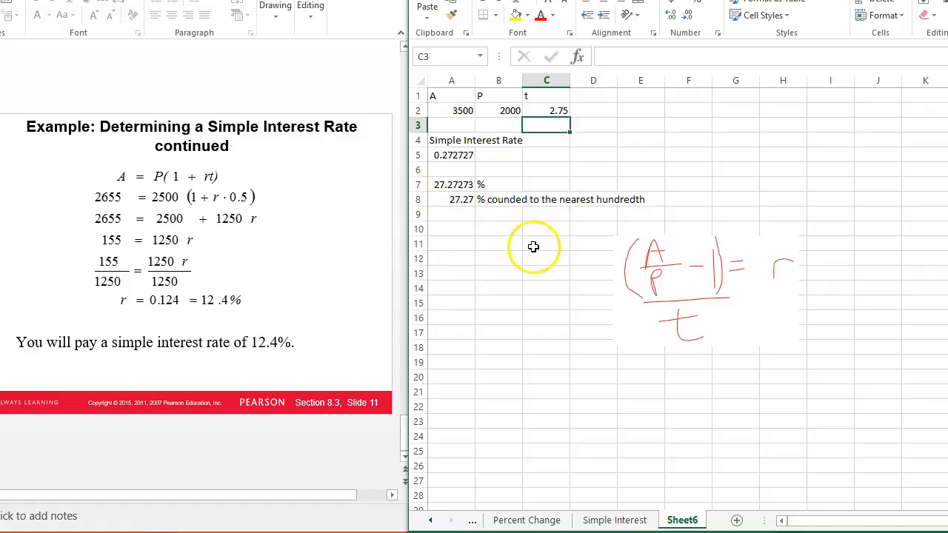
- Move the handwritten formula picture up beside the results, and fit the Compound Interest PowerPoint window beside the worksheet
drag(696, 285, 752, 160)
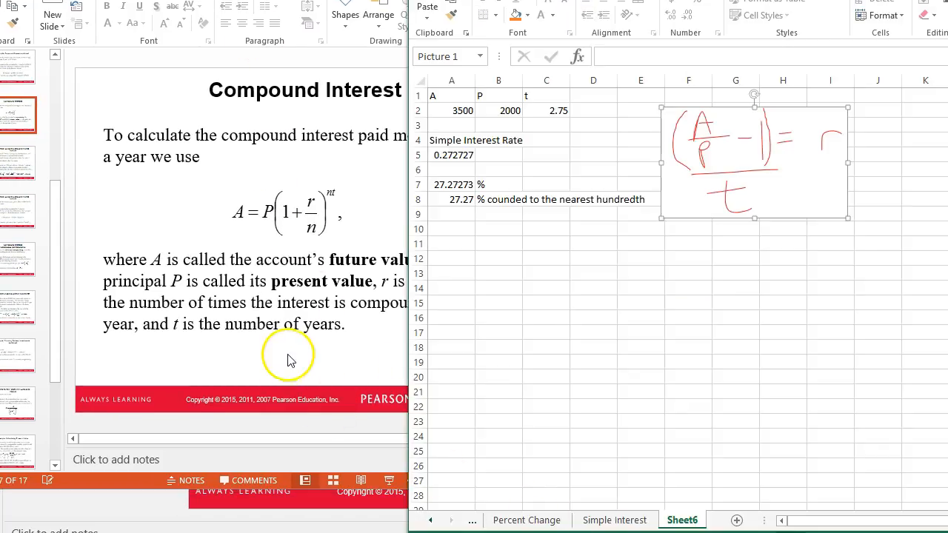
click(289, 356)
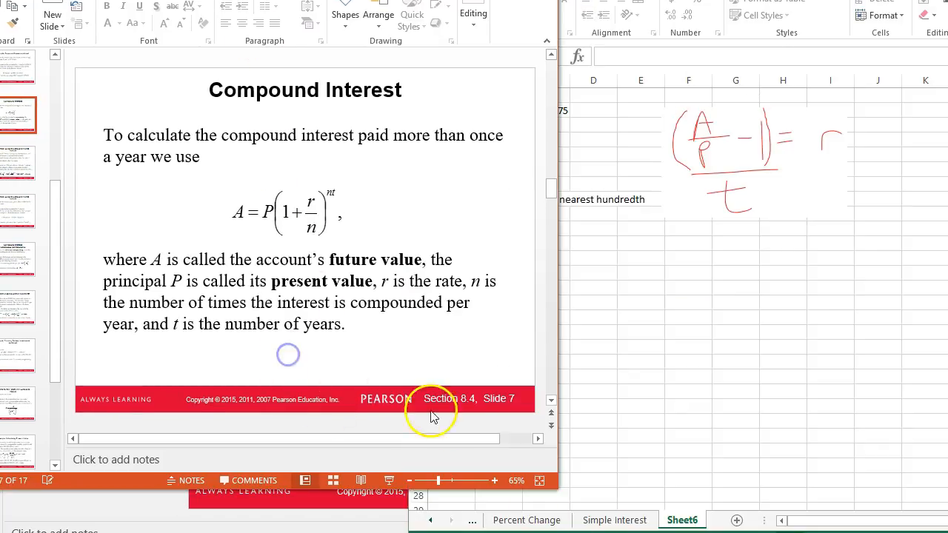
drag(554, 486, 407, 532)
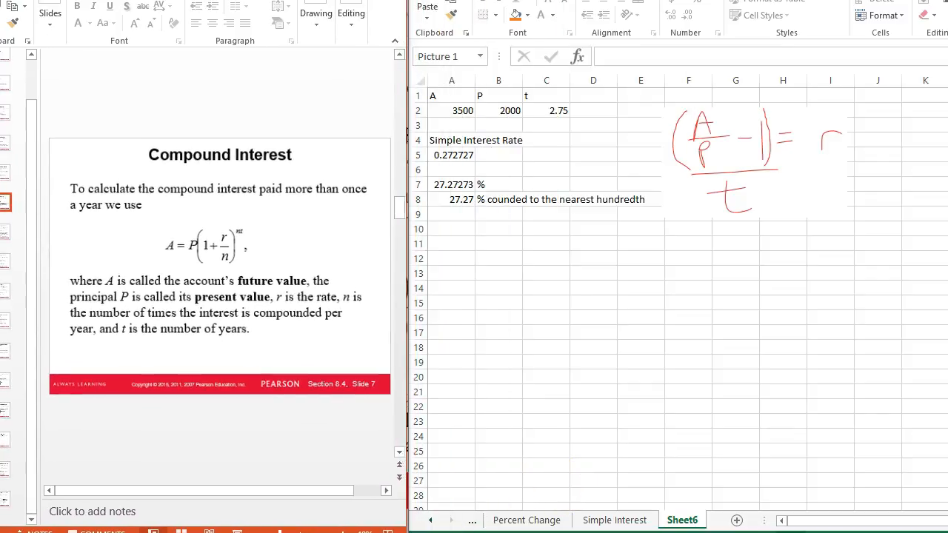
- Rename the Sheet6 worksheet as "Simp Int Rate"
click(682, 522)
double_click(682, 521)
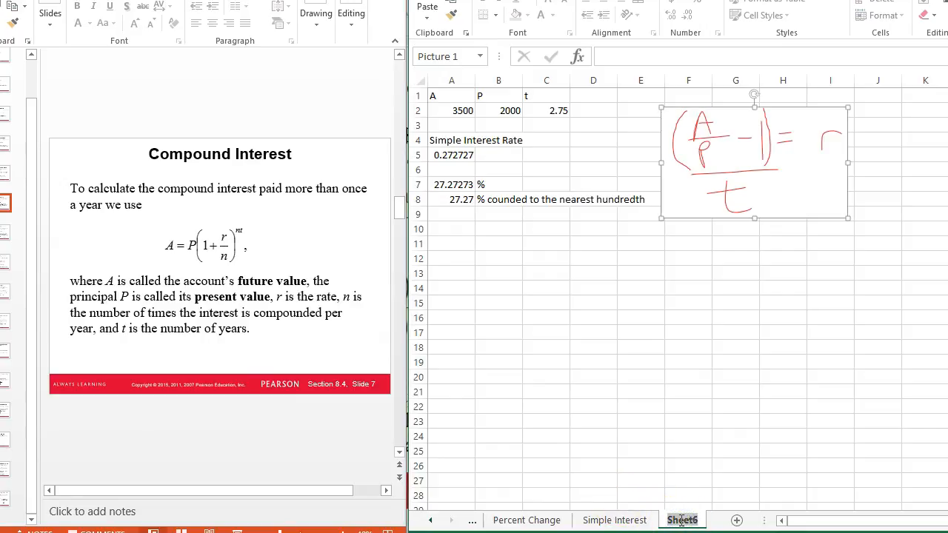
text(Simp)
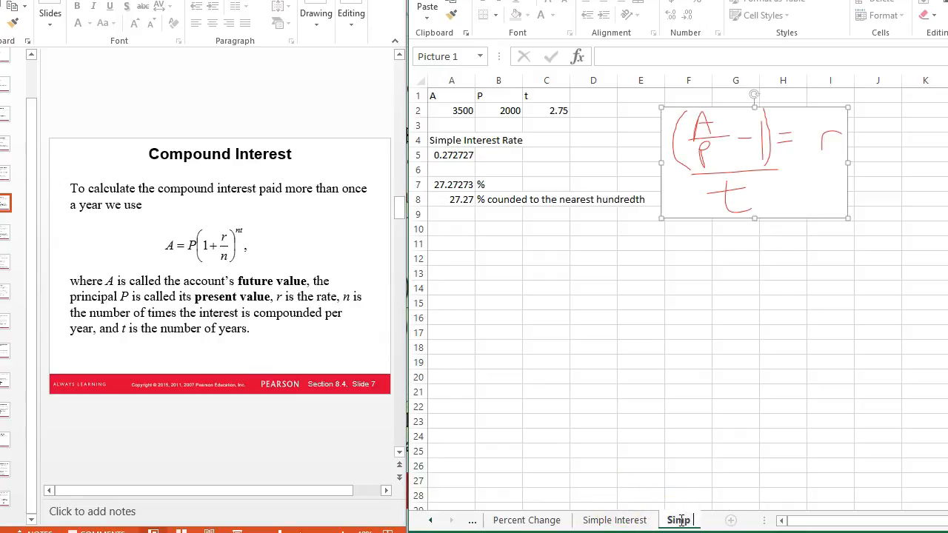
text( Int Rate)
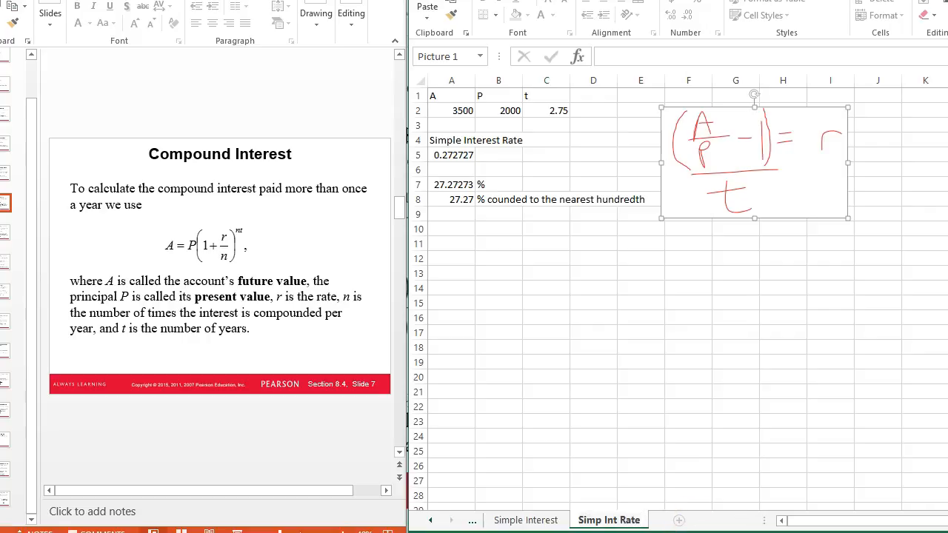
- Add a new worksheet after Simp Int Rate and name it "Comp Interest"
click(678, 520)
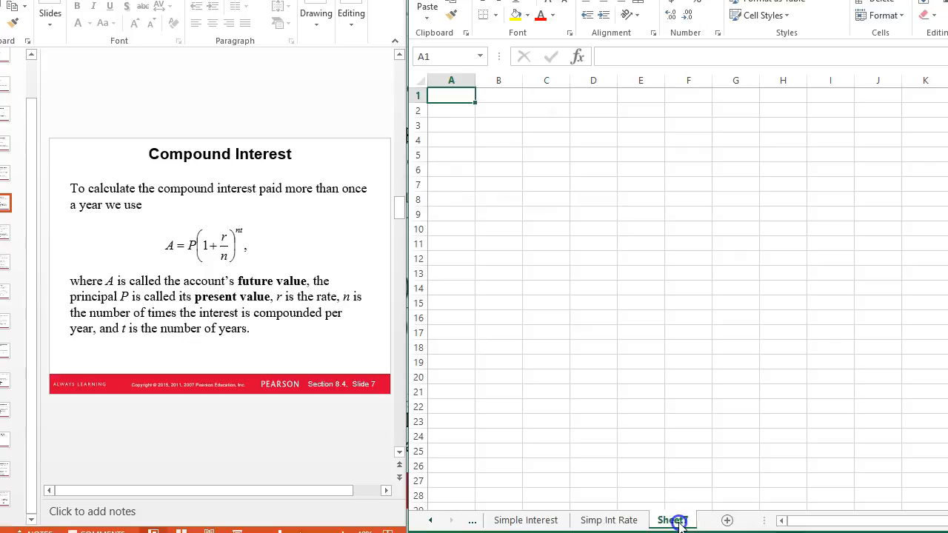
double_click(678, 521)
text(Comp Interest)
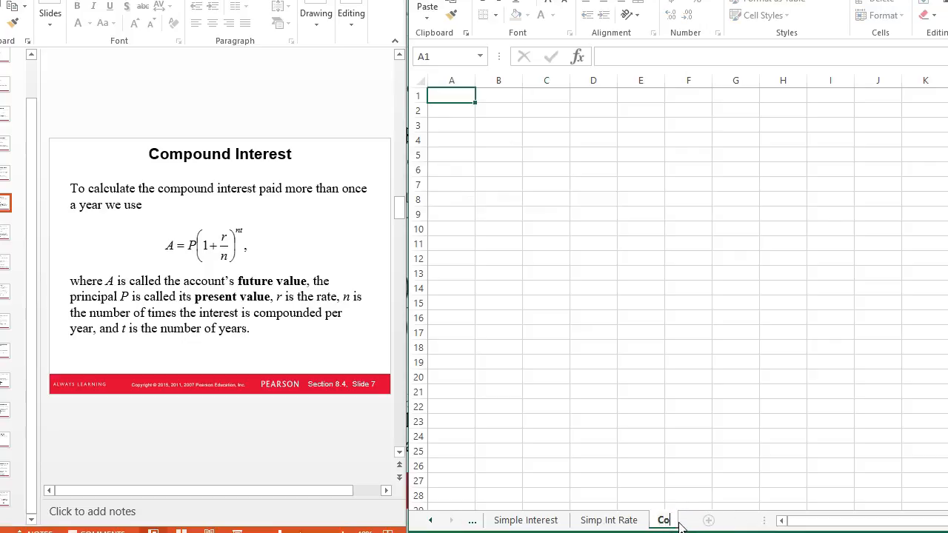
- Enter the compound interest variable headers P, R, N and T in cells A1 to D1
click(189, 252)
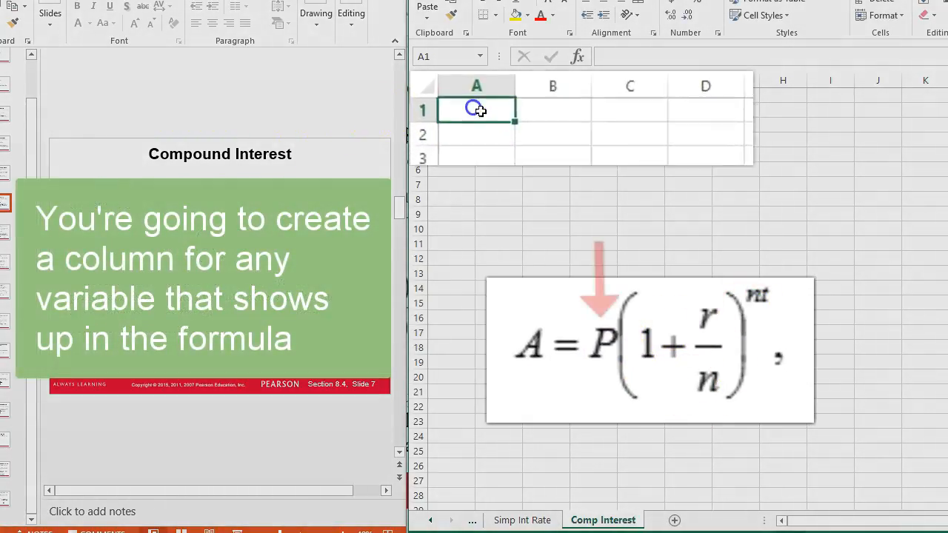
text(P)
key(Tab)
text(R)
key(Tab)
text(N)
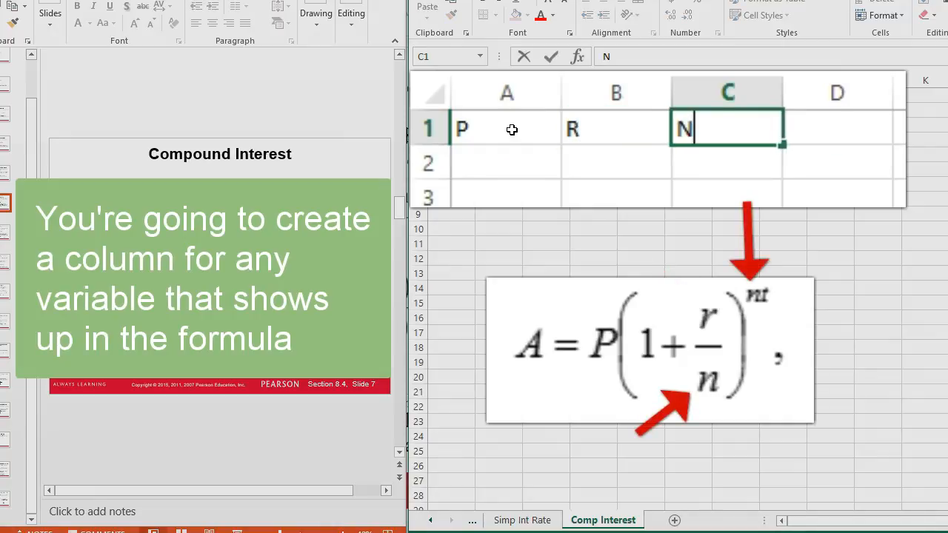
key(Tab)
text(T)
key(Return)
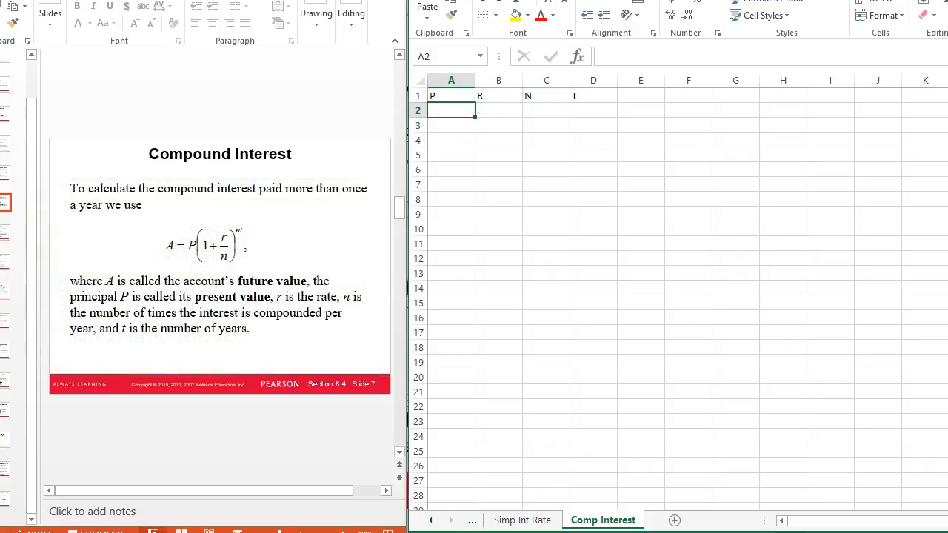
- Show the $7500 compound interest example slide and enter 7500, 6, 12 and 5 under P, R, N and T in row 2
click(6, 239)
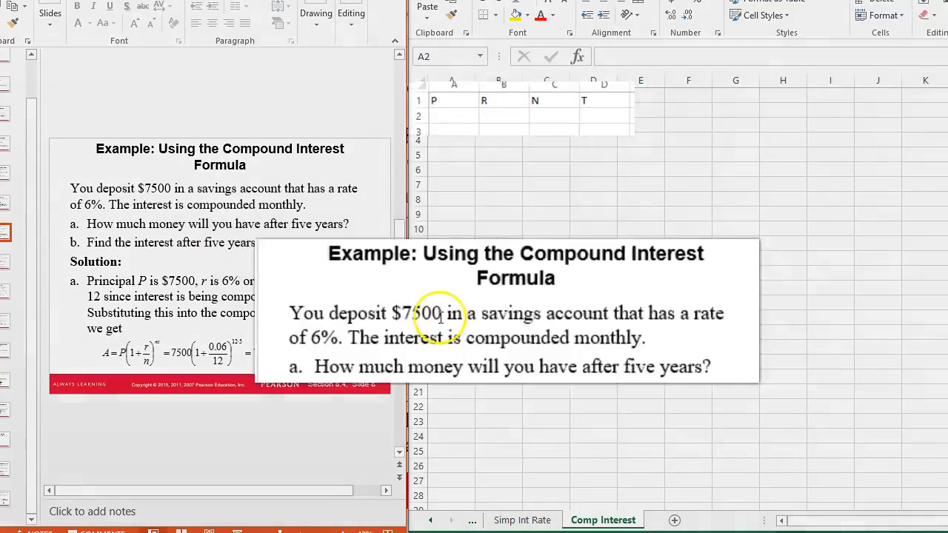
click(443, 114)
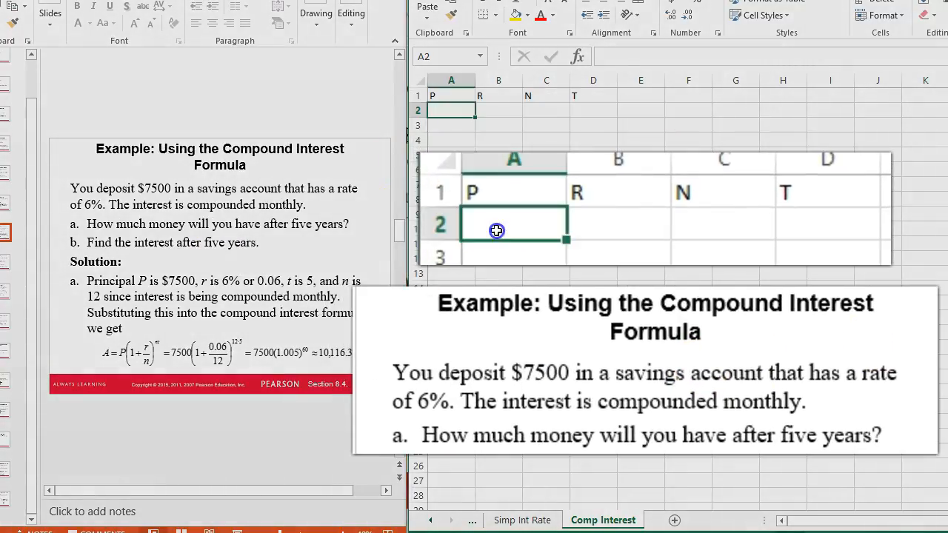
text(7500)
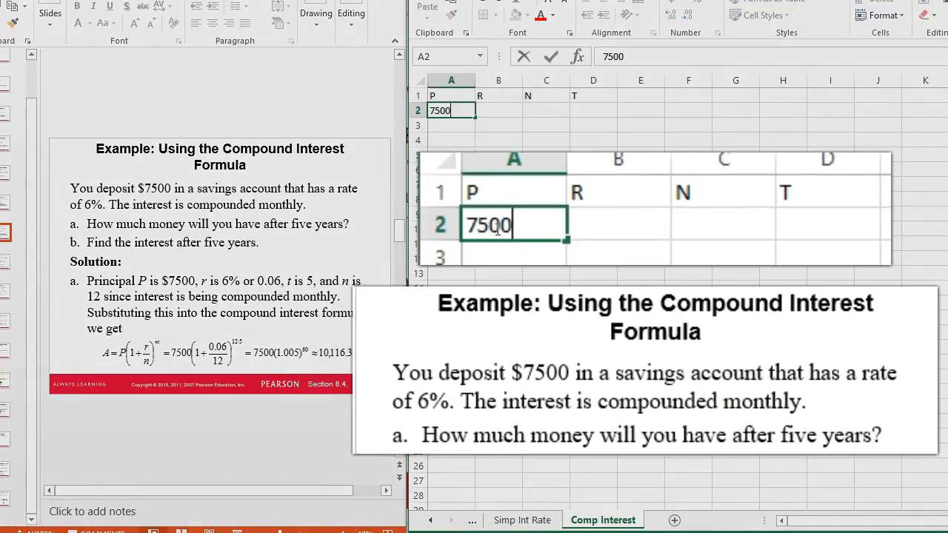
key(Tab)
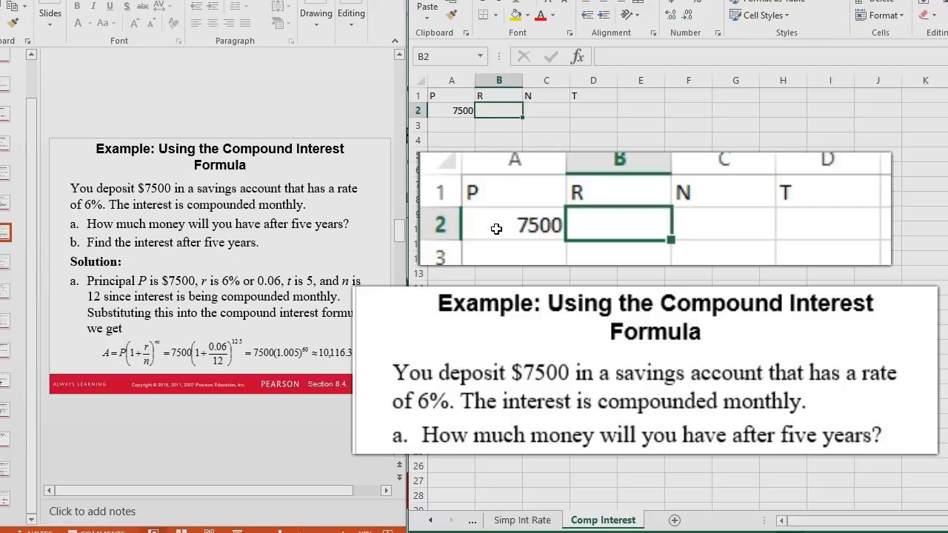
text(6)
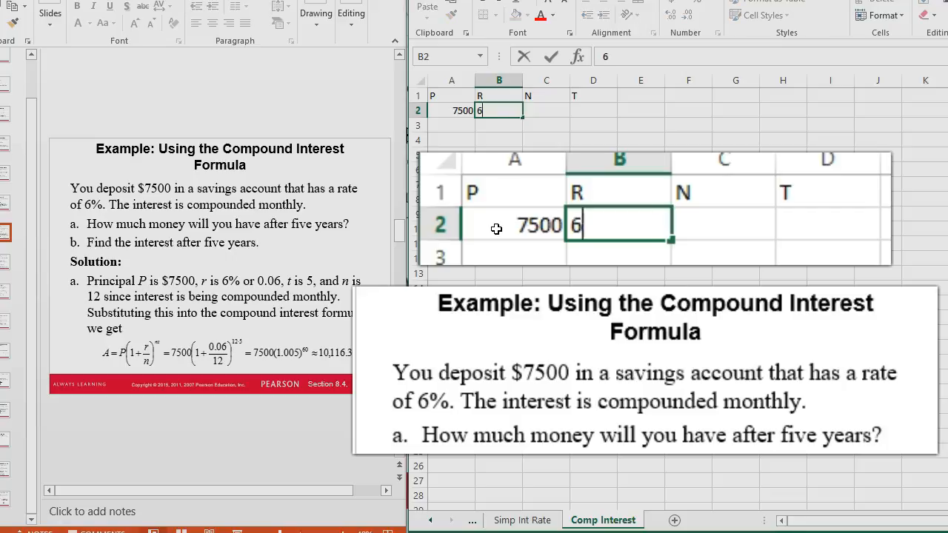
key(Tab)
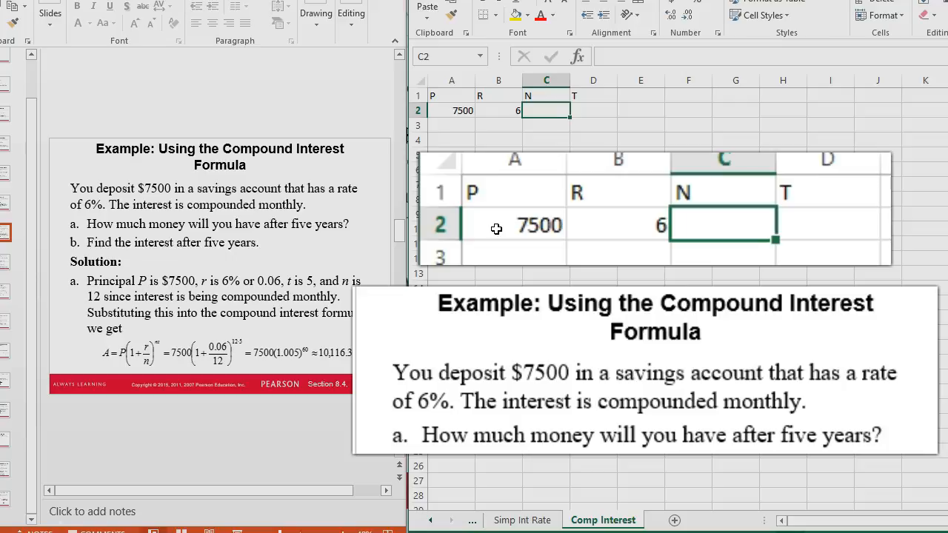
text(12)
key(Tab)
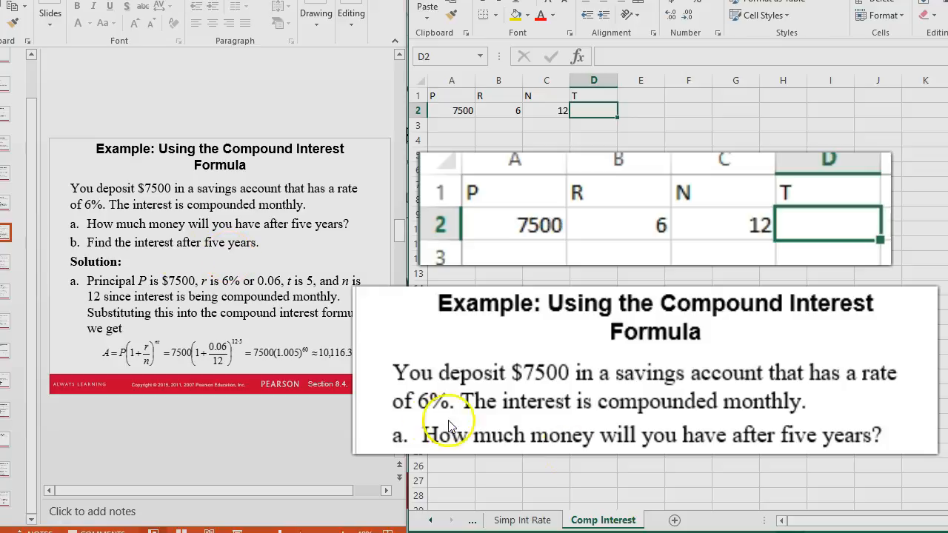
text(5)
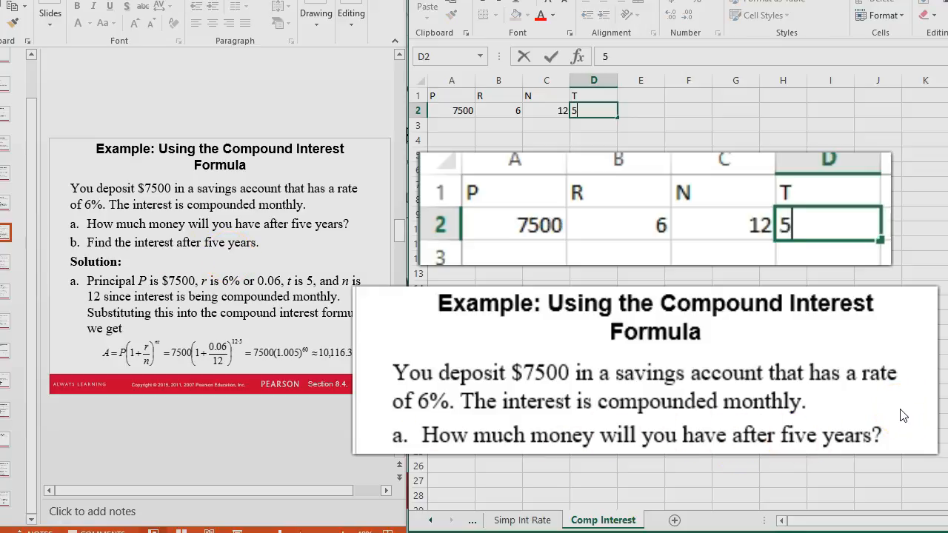
key(Return)
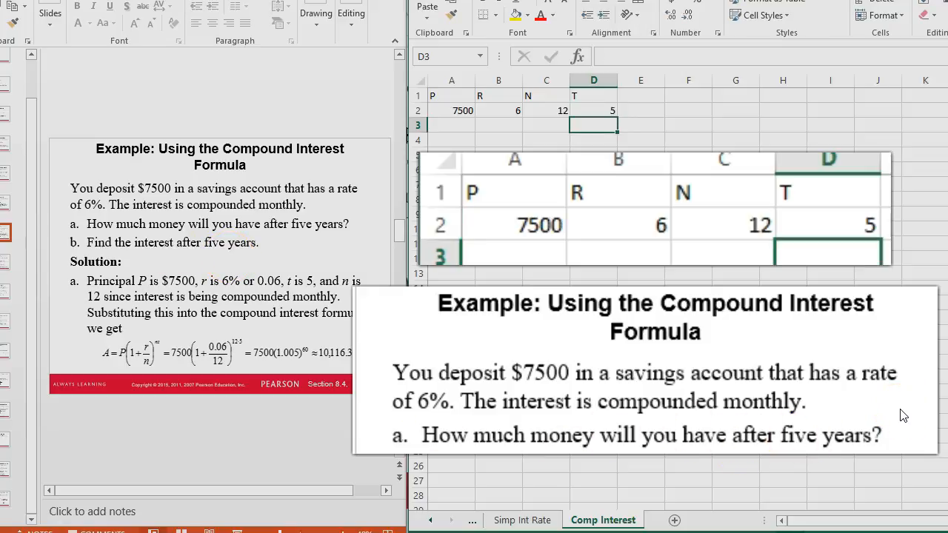
- Enter the label Future Value A in cell A4
click(449, 141)
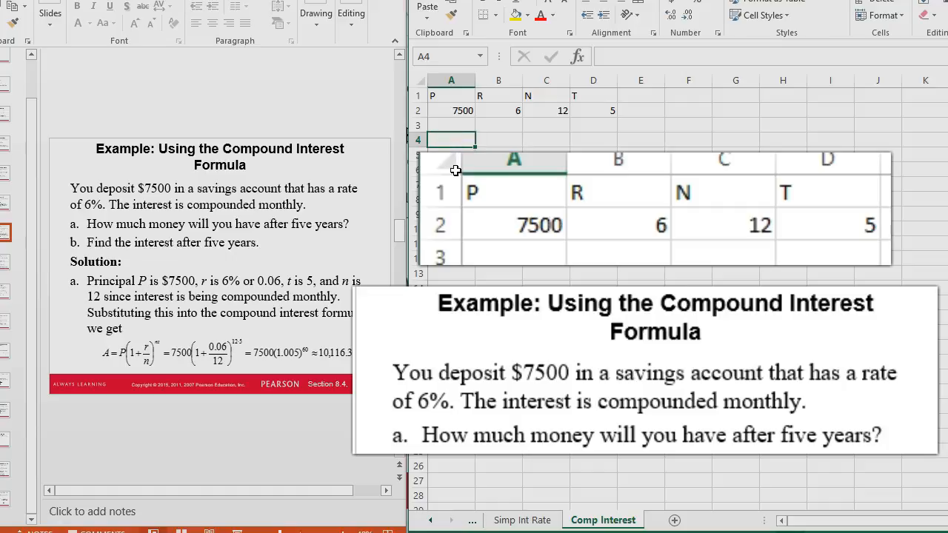
text(Future Va)
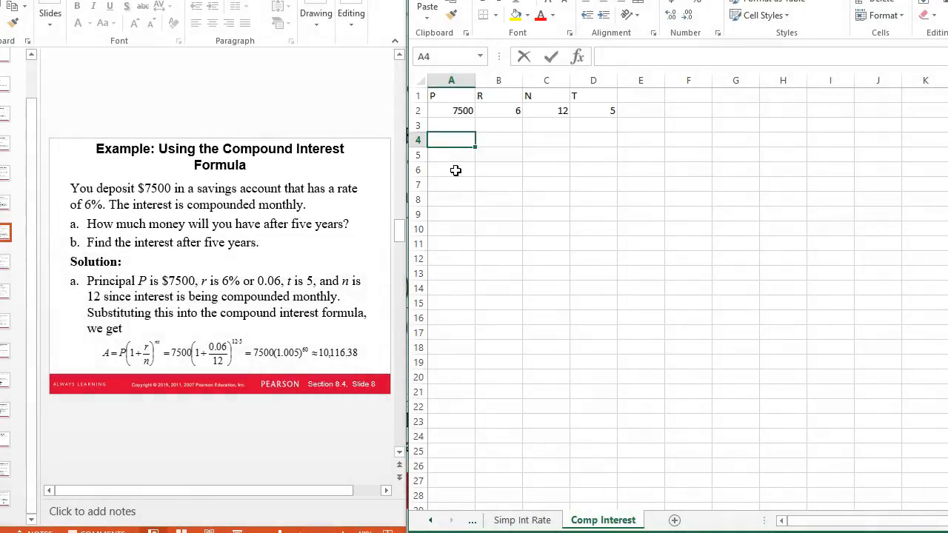
text(lue A)
key(Return)
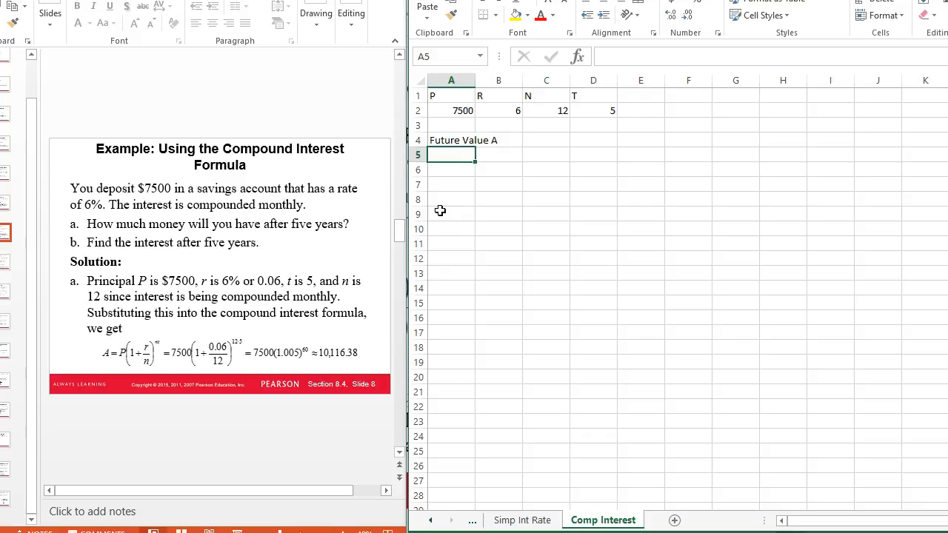
- Enter the compound interest formula =A2*(1+B2/100/C2)^(C2*D2) in cell A5, under the Future Value A label
text(=)
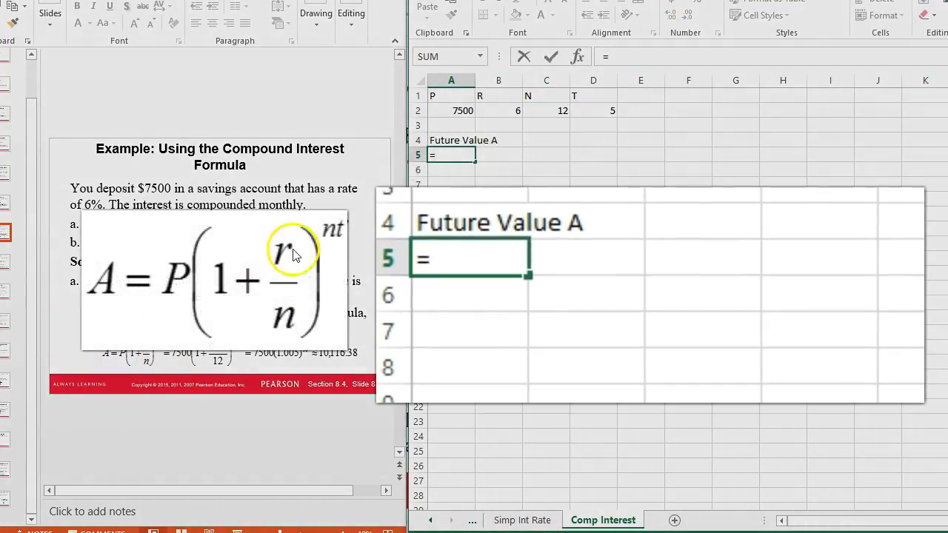
click(451, 112)
text(*()
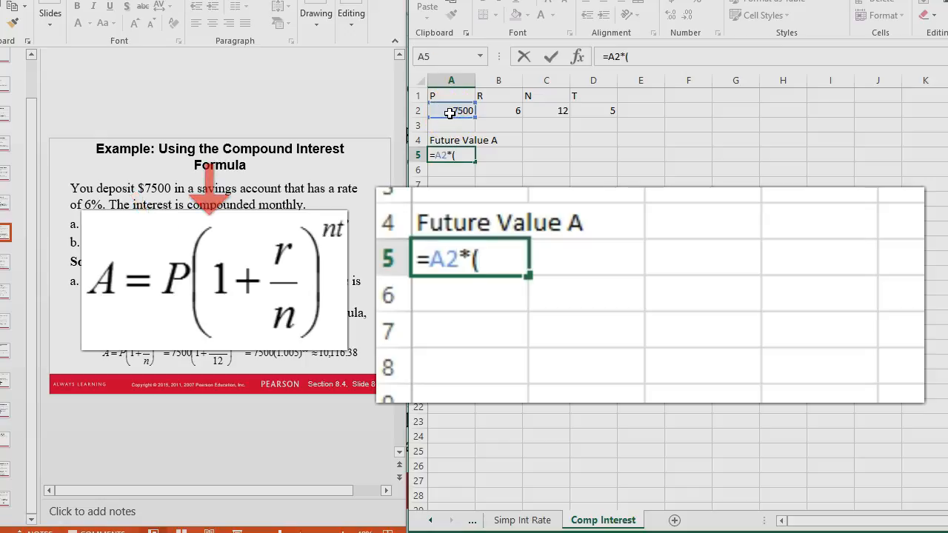
text(1+)
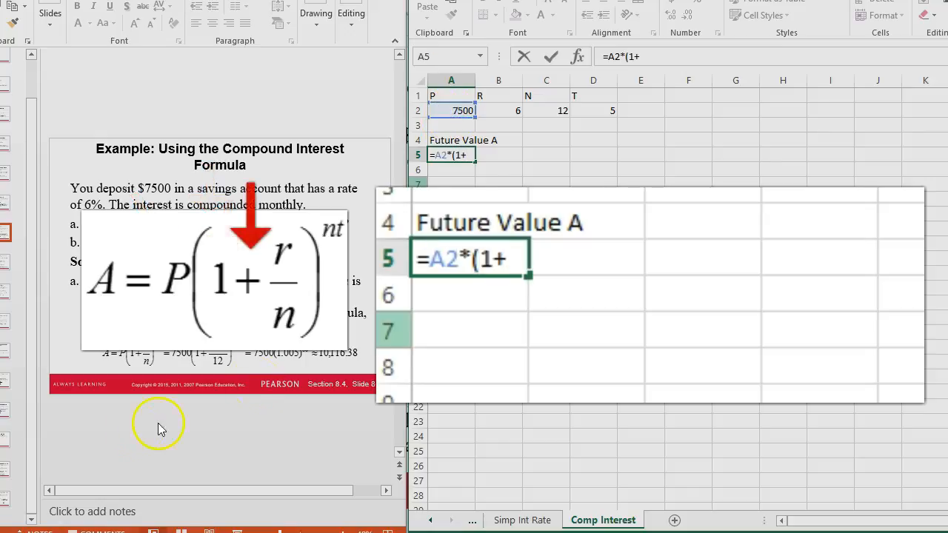
click(501, 109)
text(/100/)
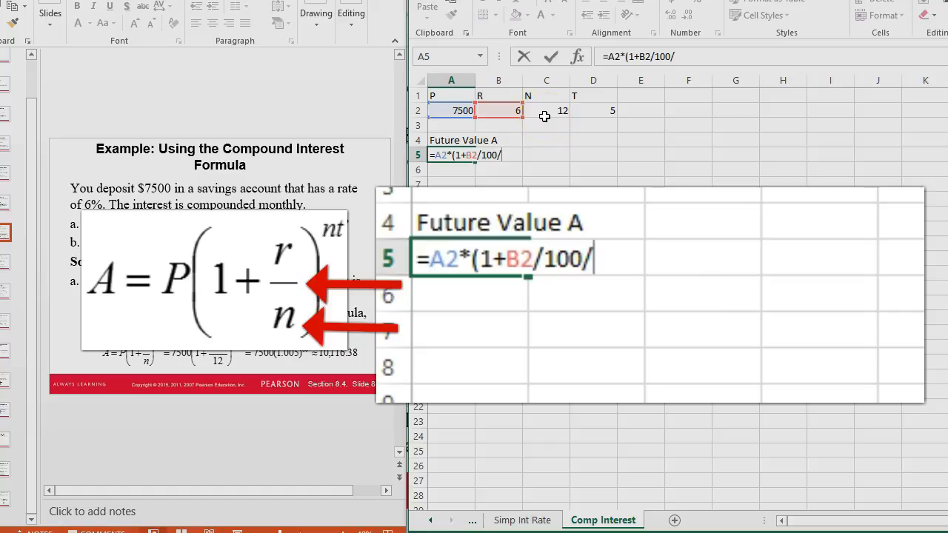
click(546, 109)
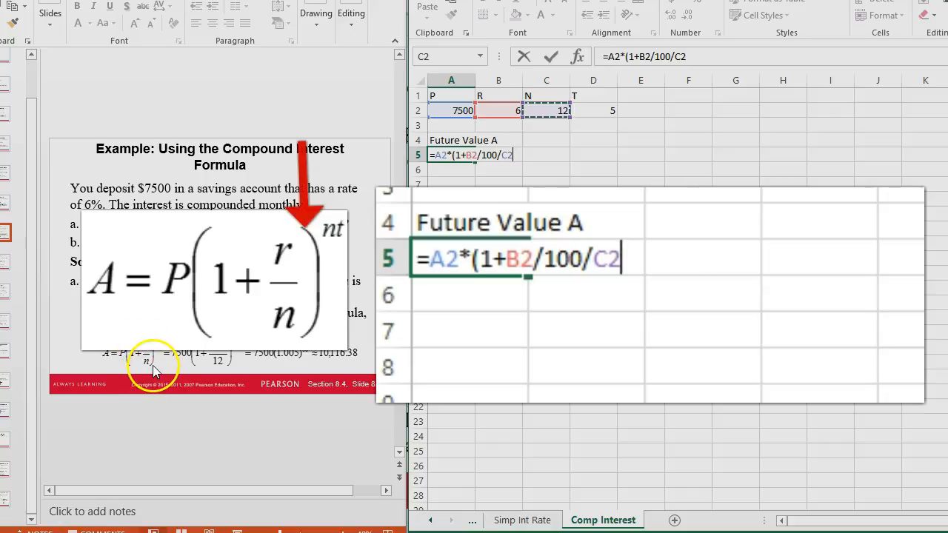
text()^()
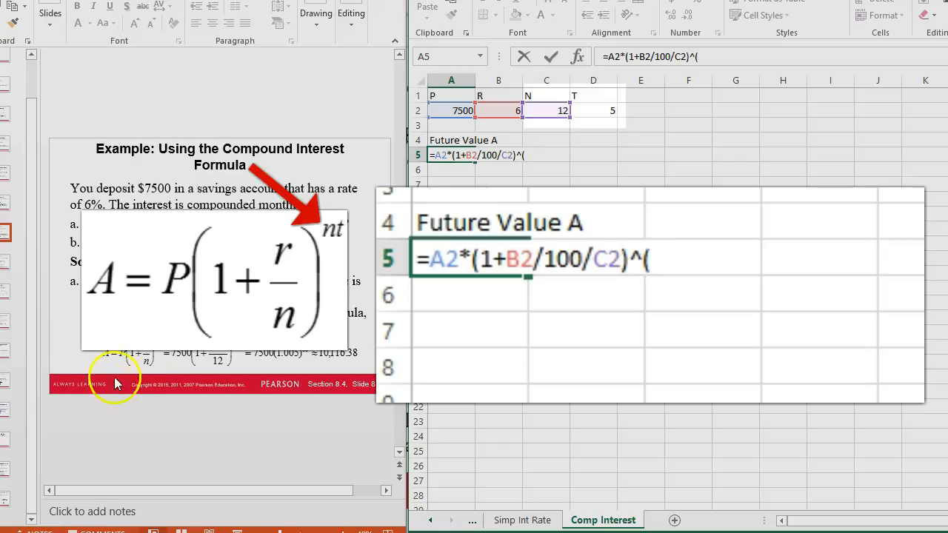
click(534, 112)
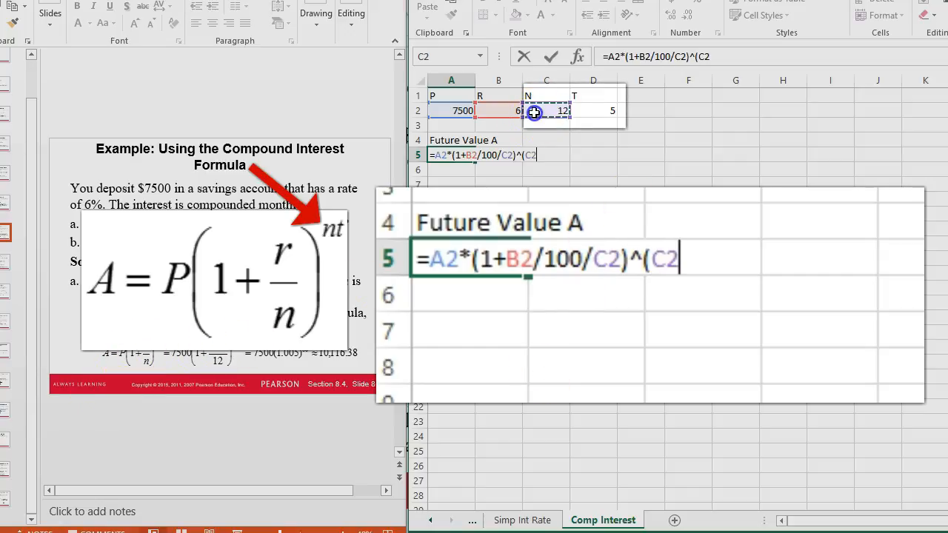
text(*)
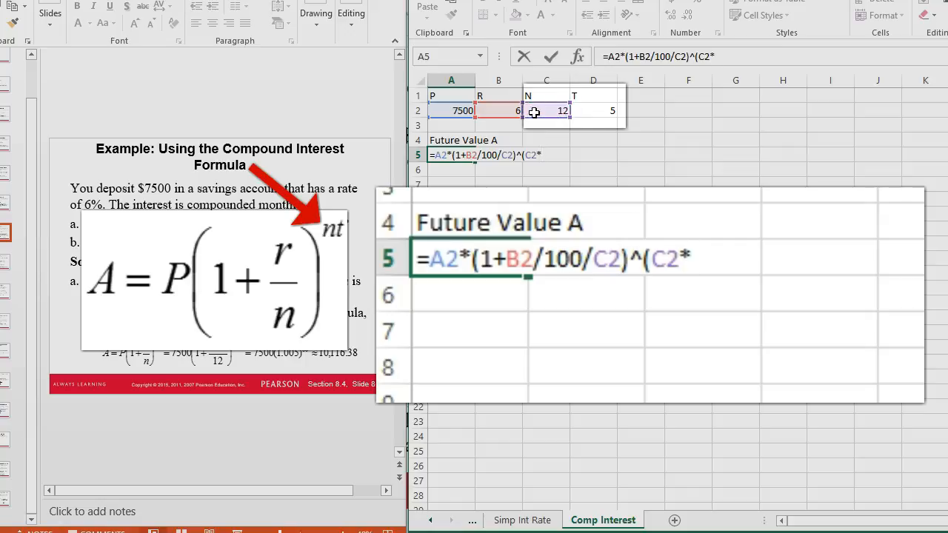
click(610, 107)
text())
key(Return)
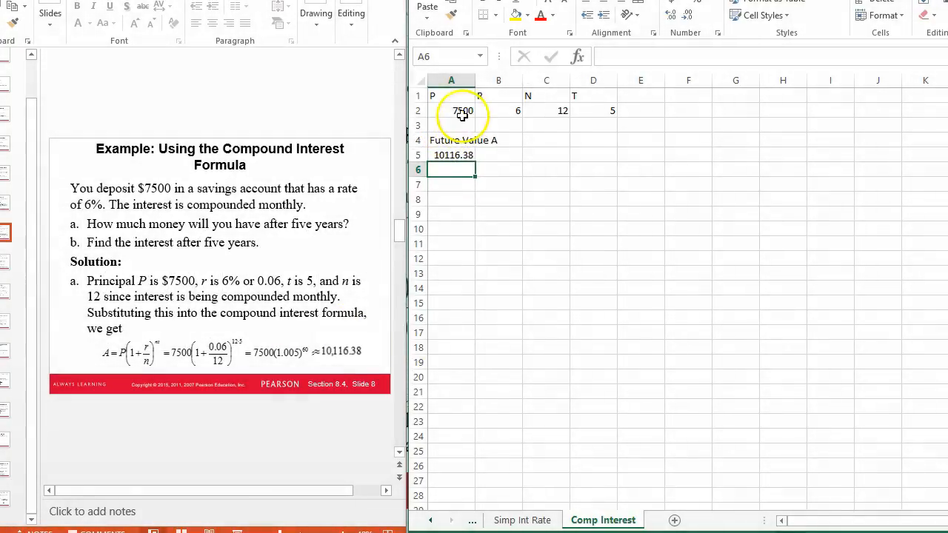
- Widen column A slightly and round the future value to two decimals in cell A6 with =ROUND(A5,2)
mouse_move(475, 80)
mouse_down()
mouse_move(500, 88)
mouse_move(491, 85)
mouse_up()
click(463, 171)
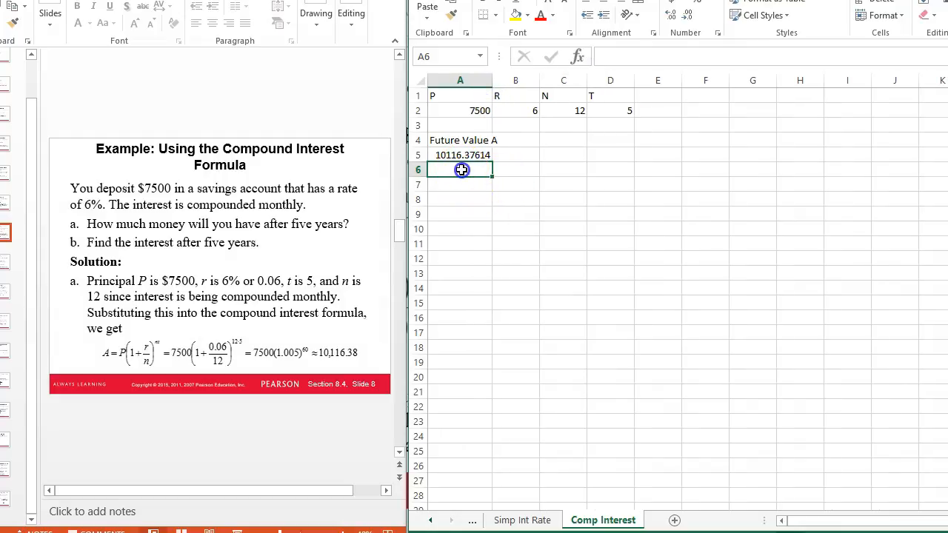
text(=rou)
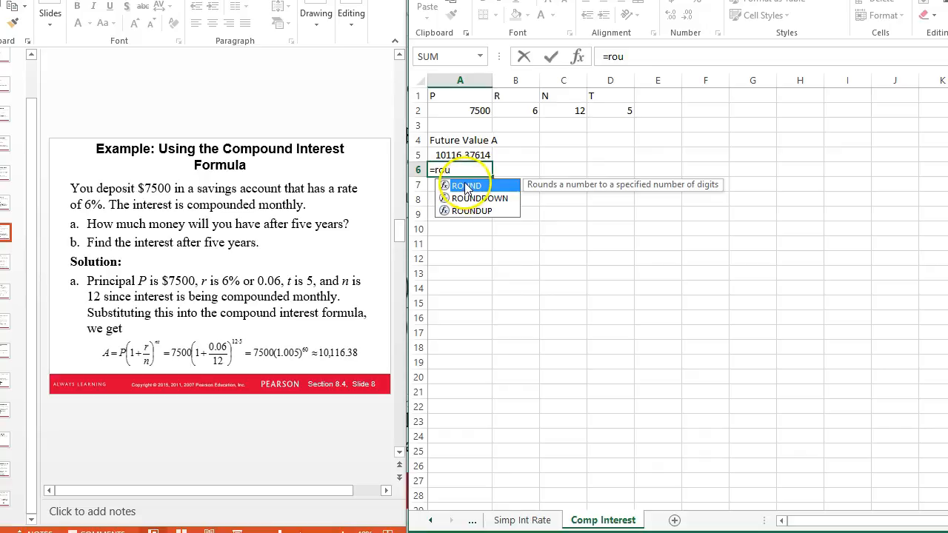
double_click(465, 186)
click(457, 154)
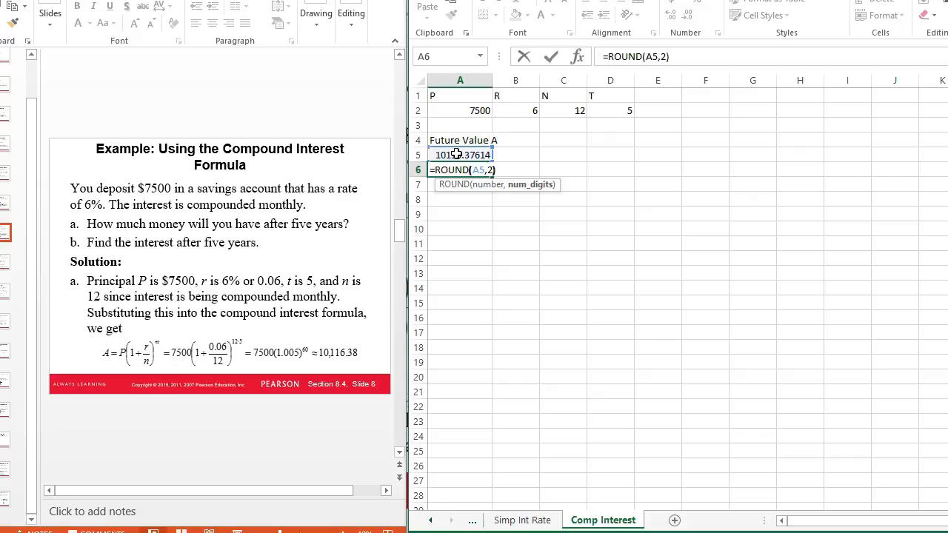
key(Return)
- Add the note "Rounded to the nearest cent" in cell B6 beside the rounded value
click(505, 169)
text(R)
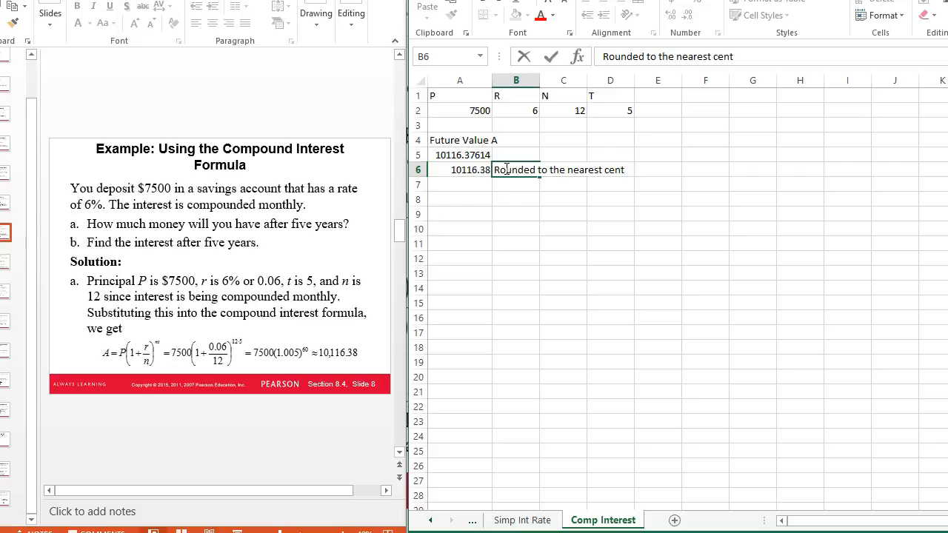
text(ounded to the nearest cent)
key(Return)
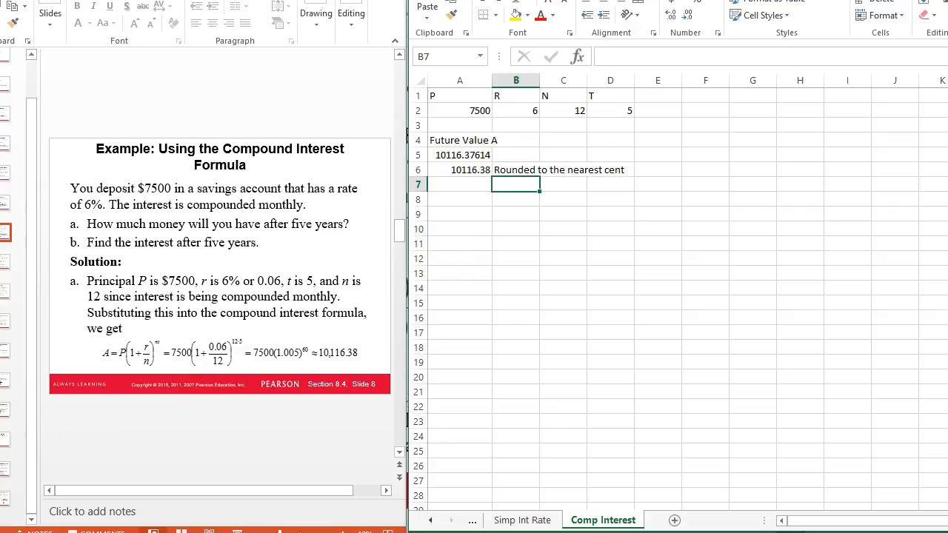
- Go through the following presentation slides up to the Choosing Between Investments example on slide 11
click(8, 263)
click(8, 263)
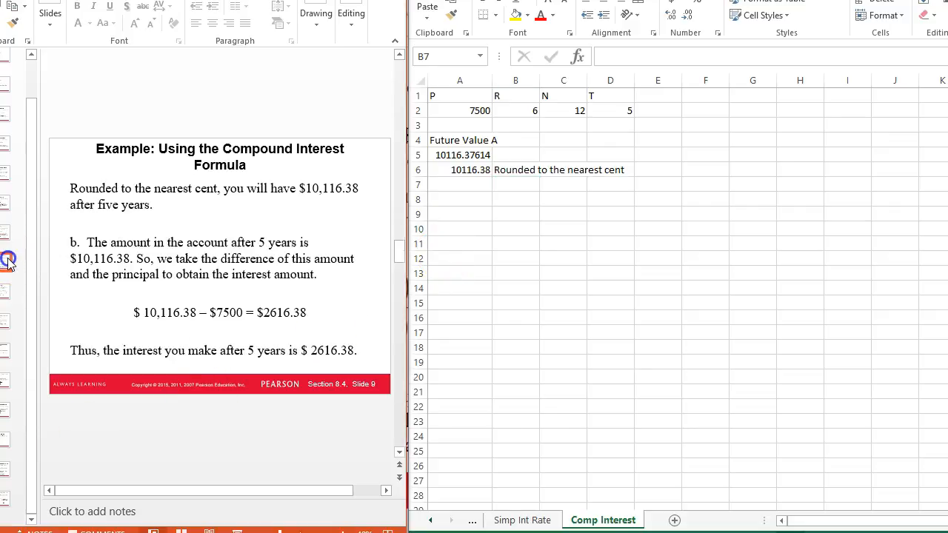
click(6, 293)
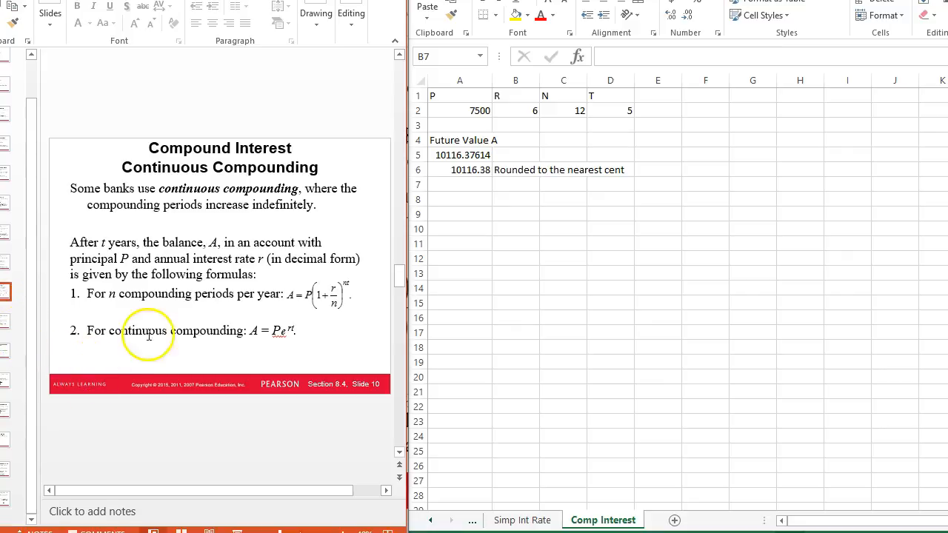
click(4, 323)
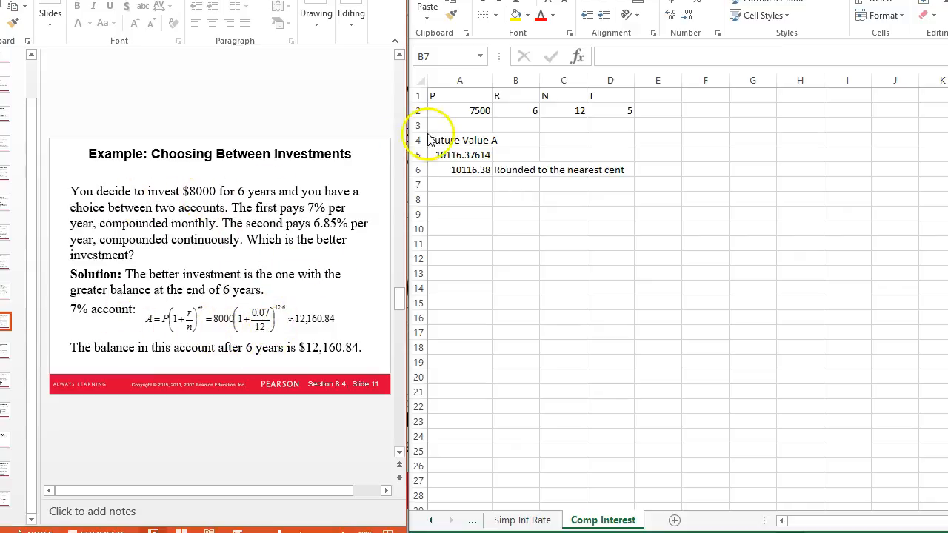
- Update the calculator for the 7% account by setting P to 8000, R to 7 and T to 6
click(471, 111)
click(470, 109)
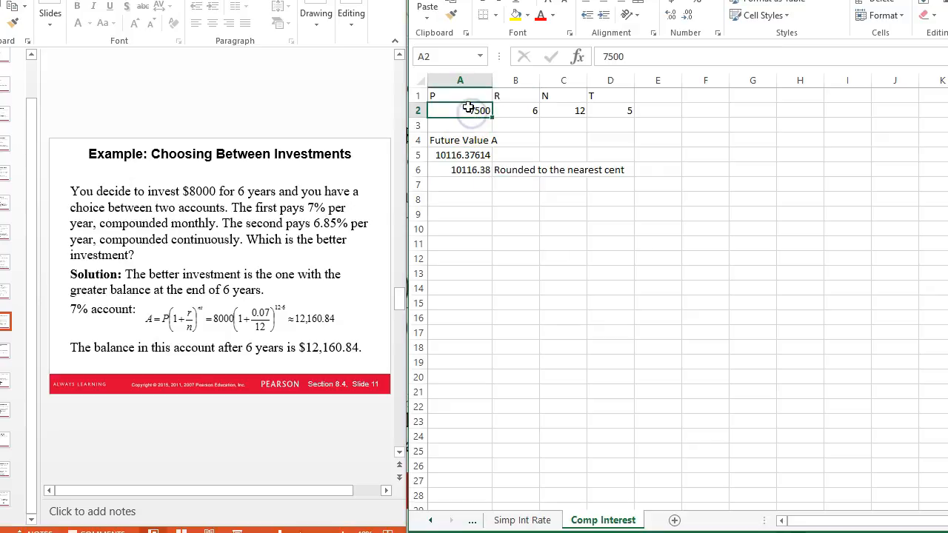
text(80)
key(Return)
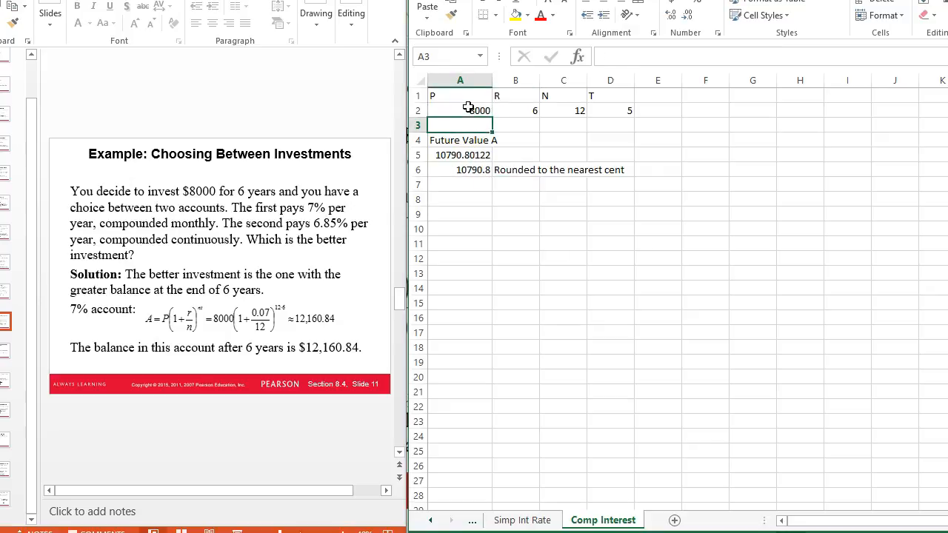
key(Up)
key(Right)
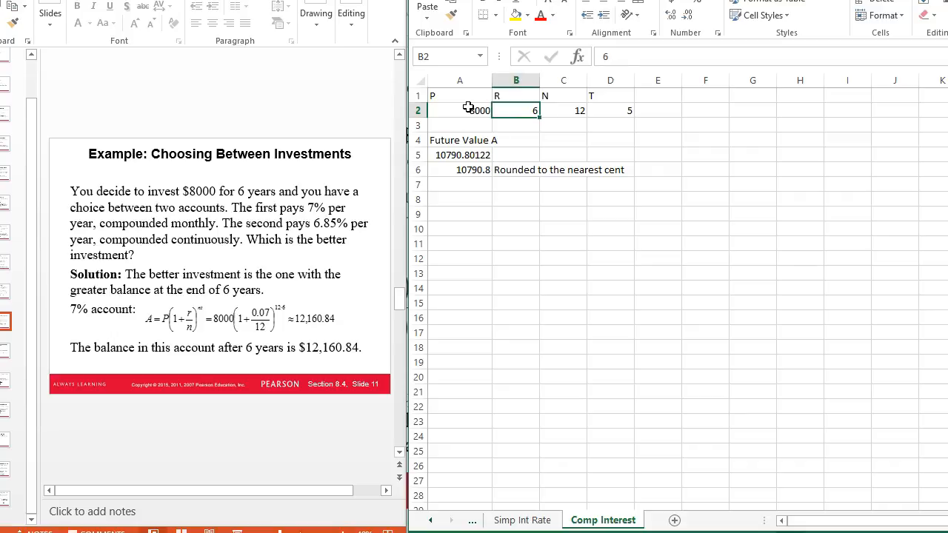
text(7)
key(Return)
key(Right)
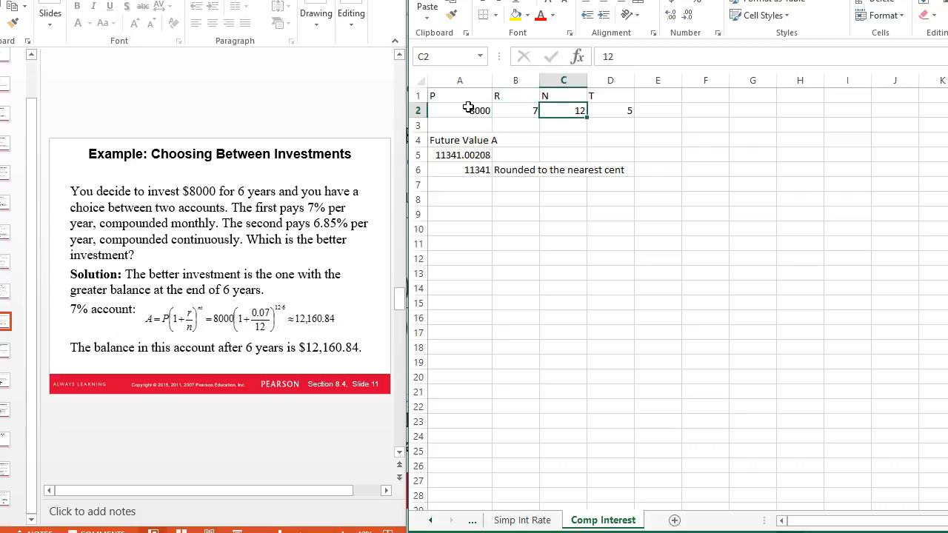
key(Right)
text(6)
key(Return)
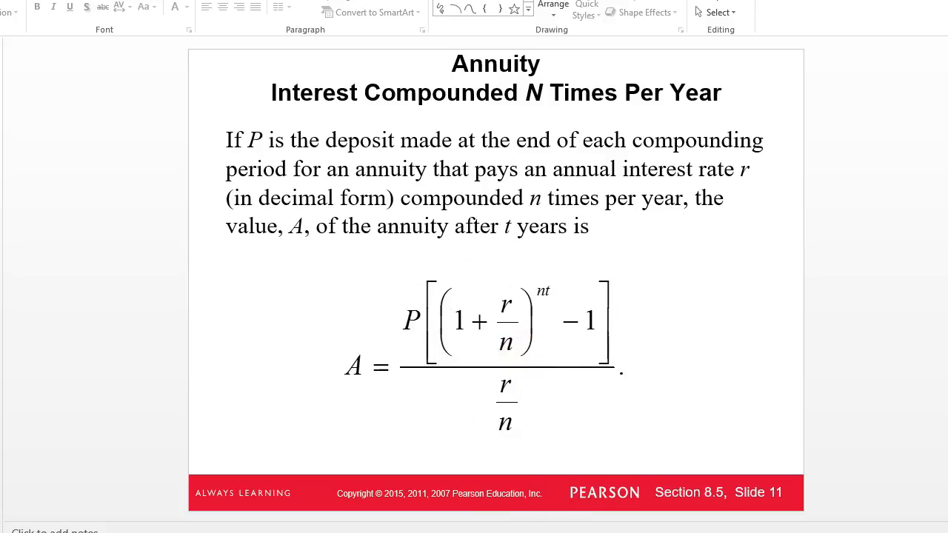
- Place the presentation window beside the workbook and add a new sheet named "Annuity Value Given P"
drag(548, 0, 292, 0)
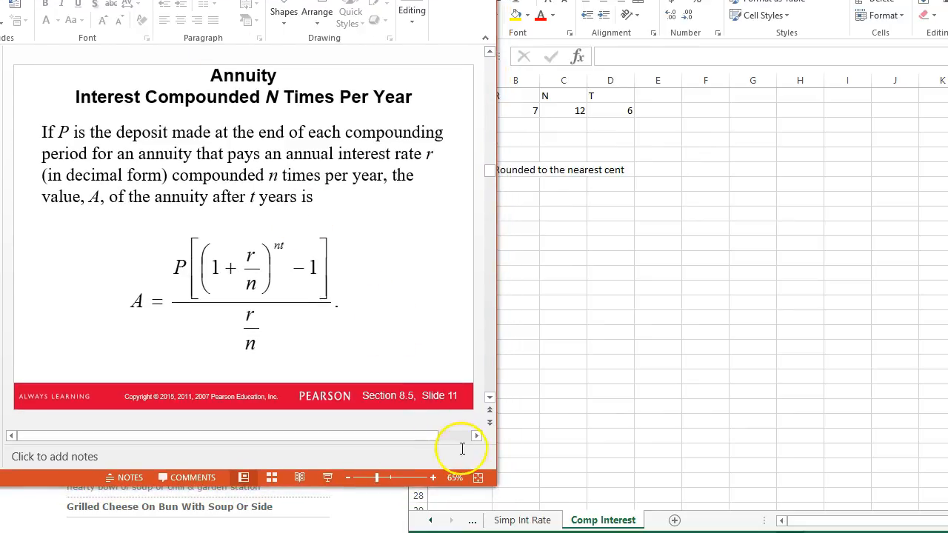
drag(492, 487, 406, 531)
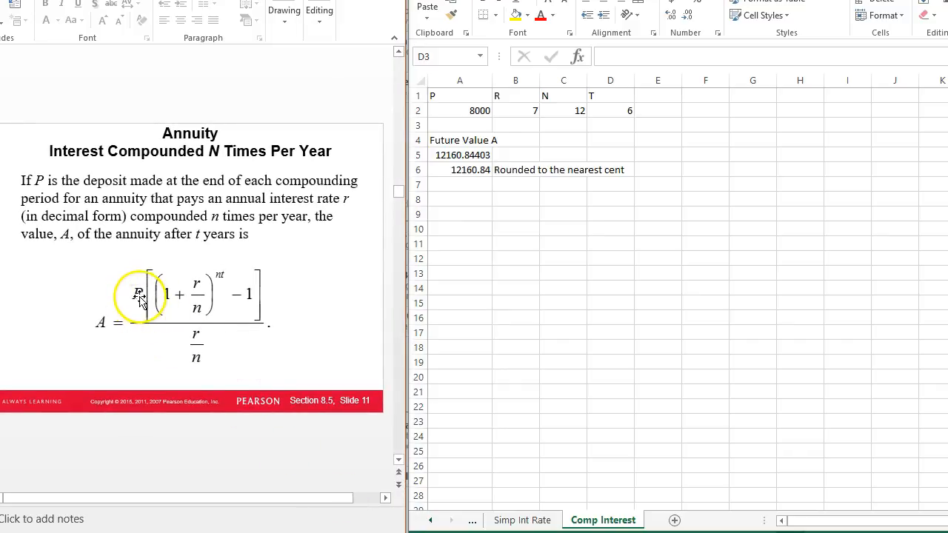
click(674, 520)
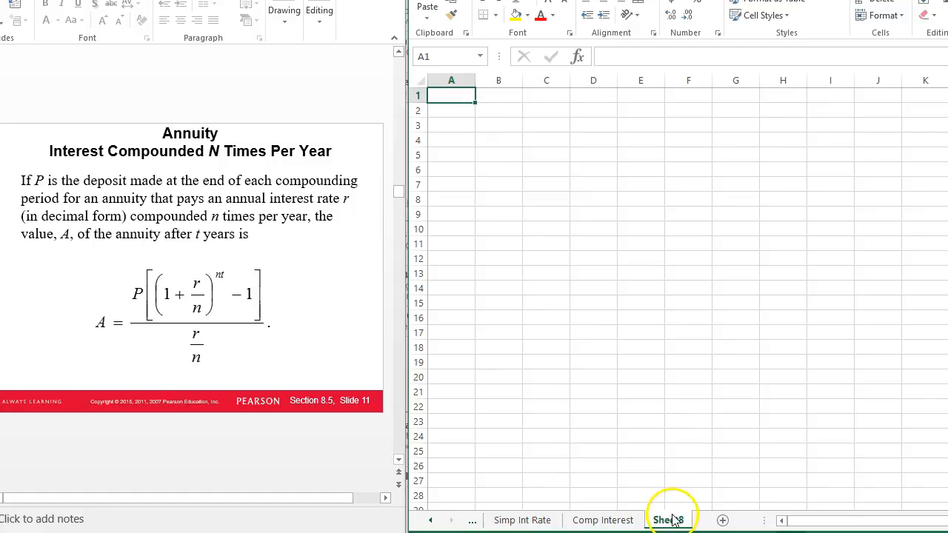
double_click(671, 520)
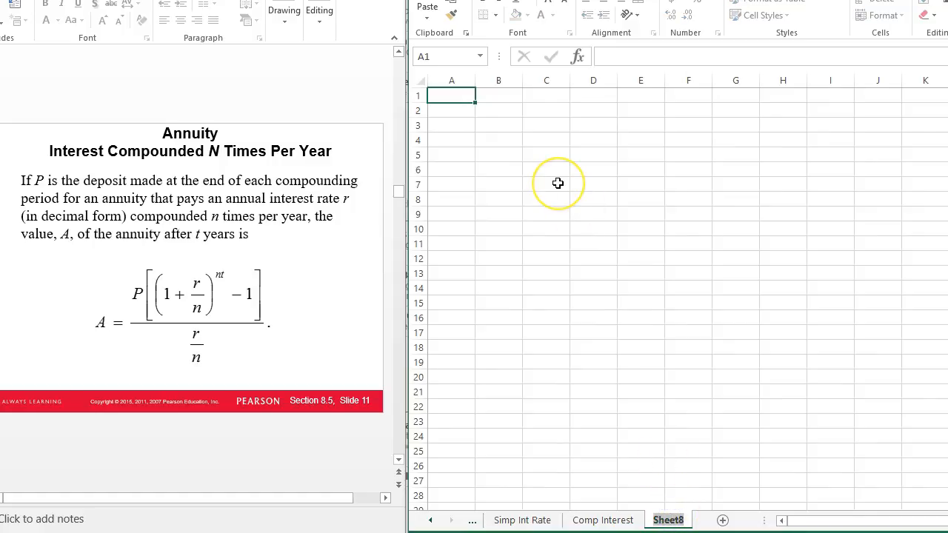
text(Ann)
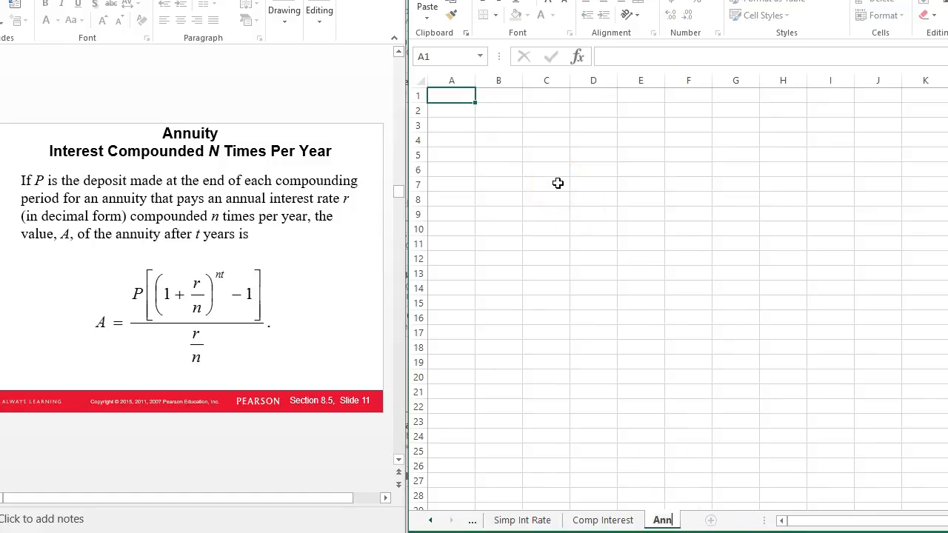
text(uity Value Given P)
click(539, 153)
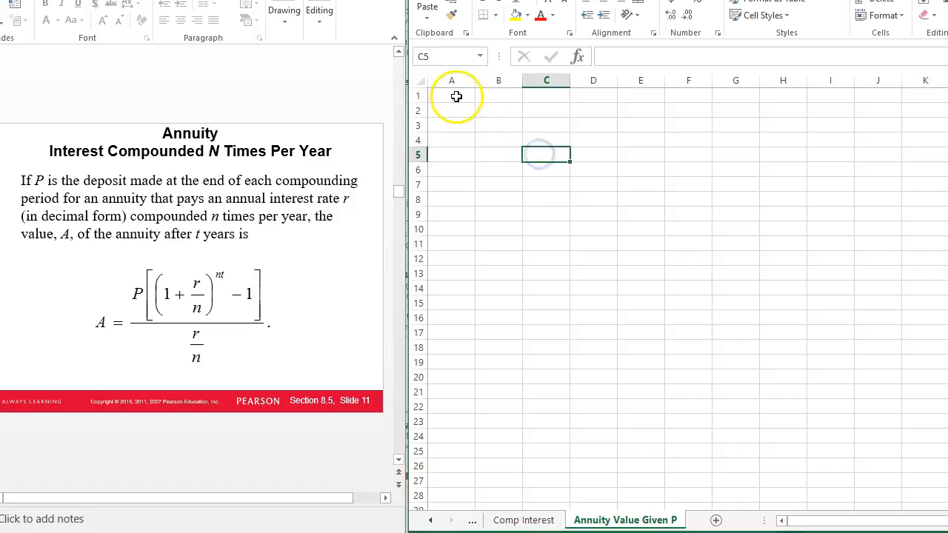
- Enter the column headings P, R, N and T in cells A1 to D1 of the annuity sheet
click(456, 97)
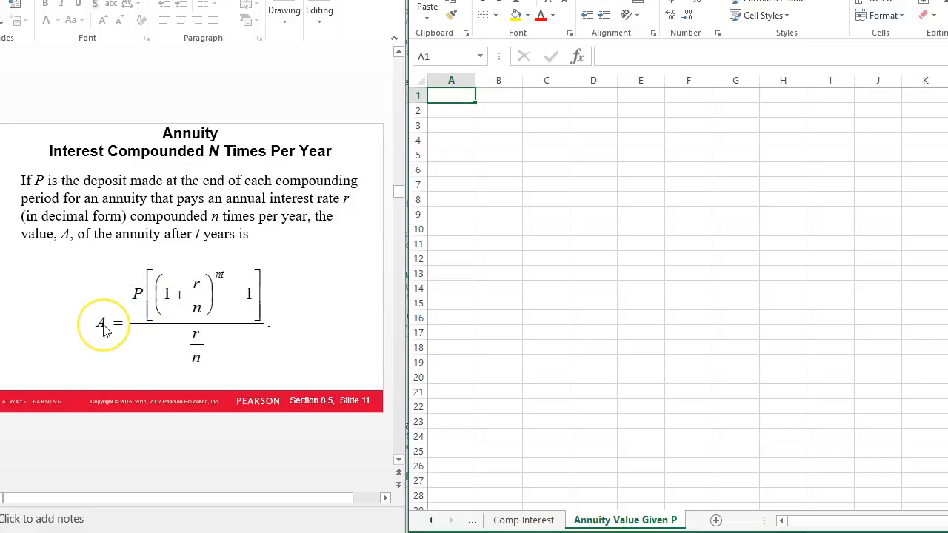
text(P)
key(Tab)
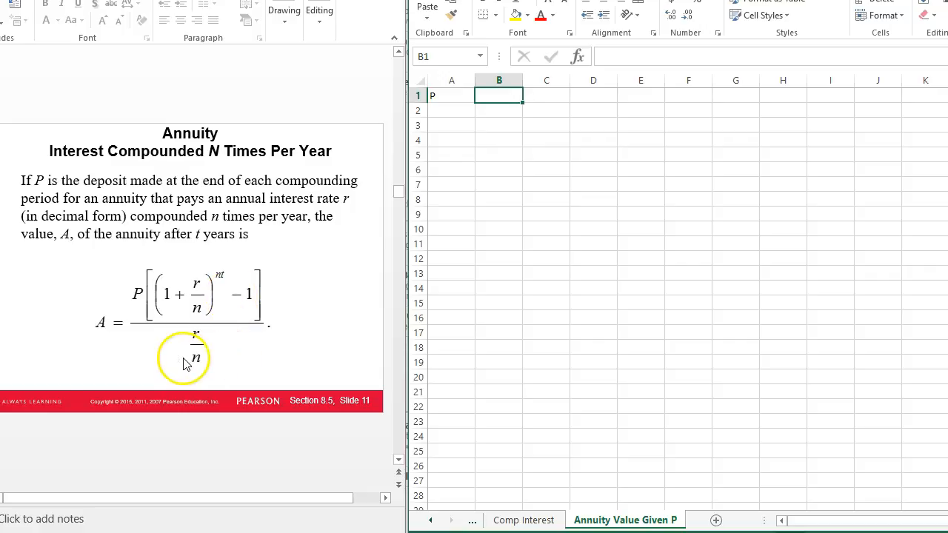
text(R)
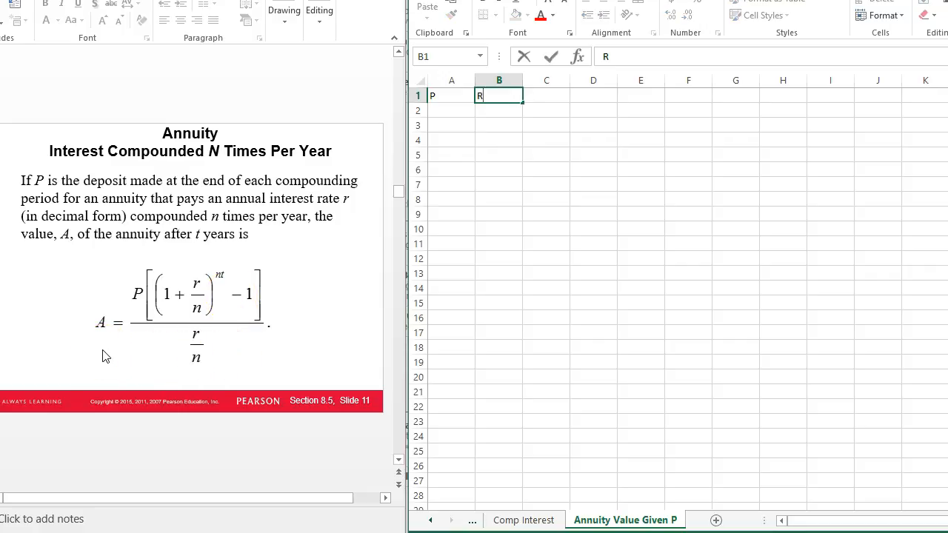
key(Tab)
text(N)
key(Tab)
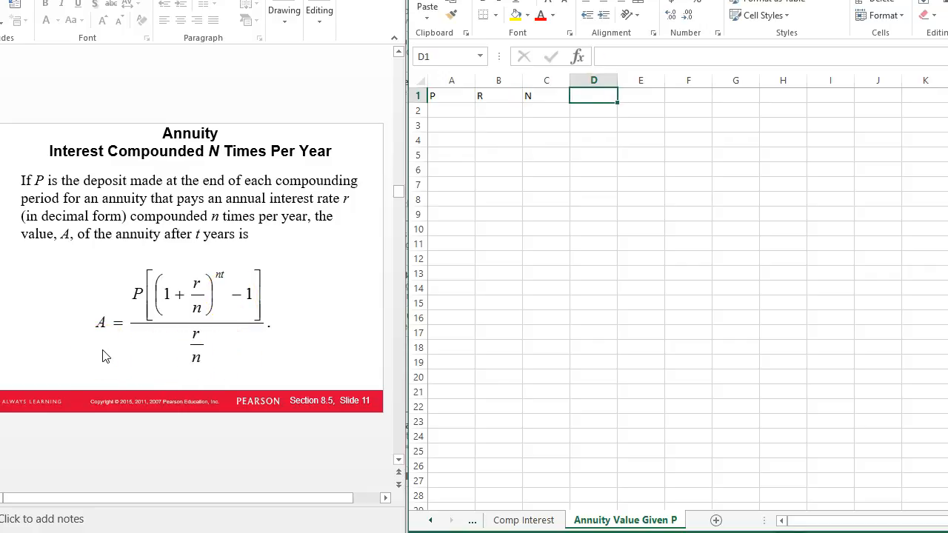
text(T)
key(Down)
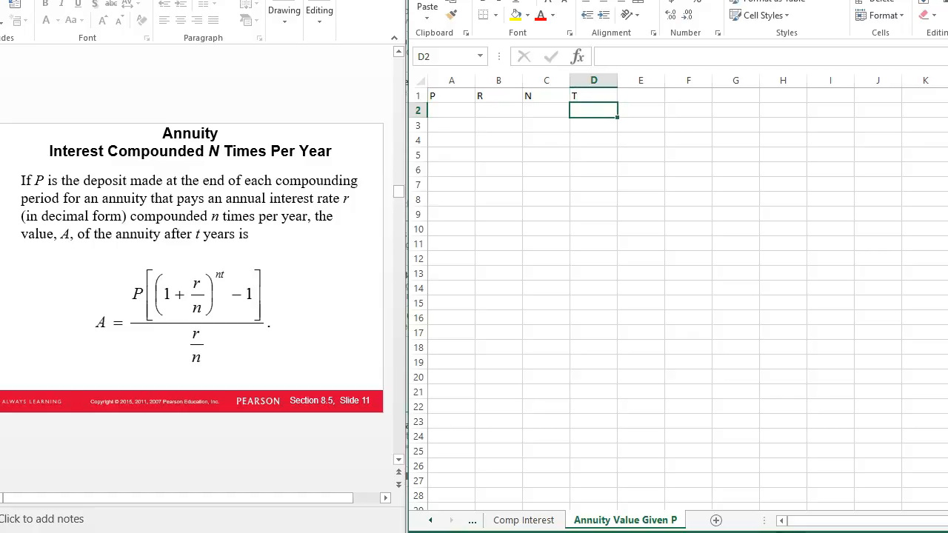
- Show the annuity example on slide 12 and enter its values 200, 7.5, 12 and 40 under P, R, N and T
key(alt+Tab)
key(Page_Down)
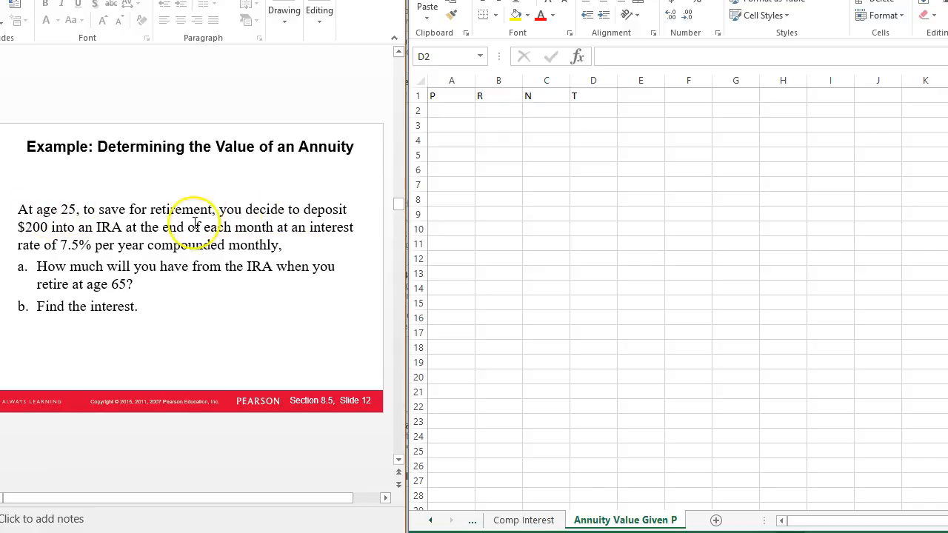
click(444, 111)
click(444, 114)
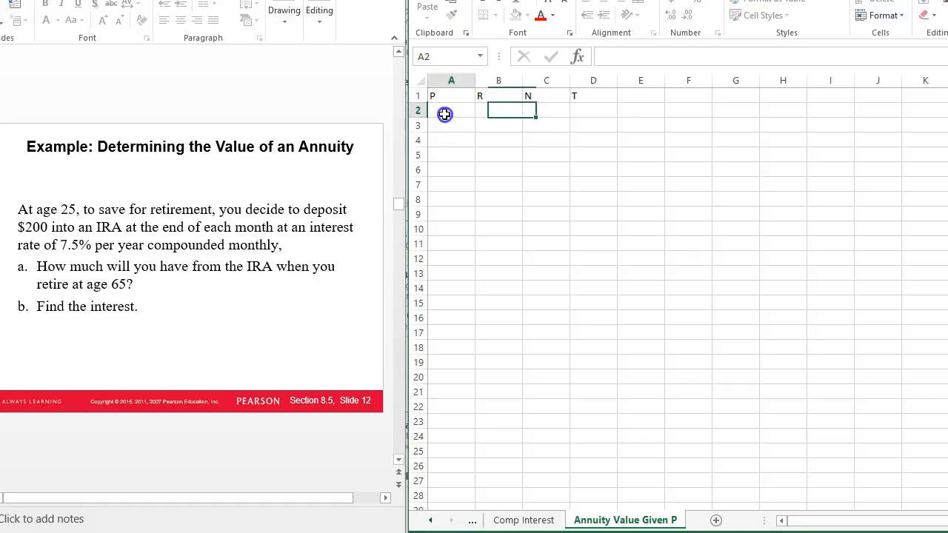
text(200)
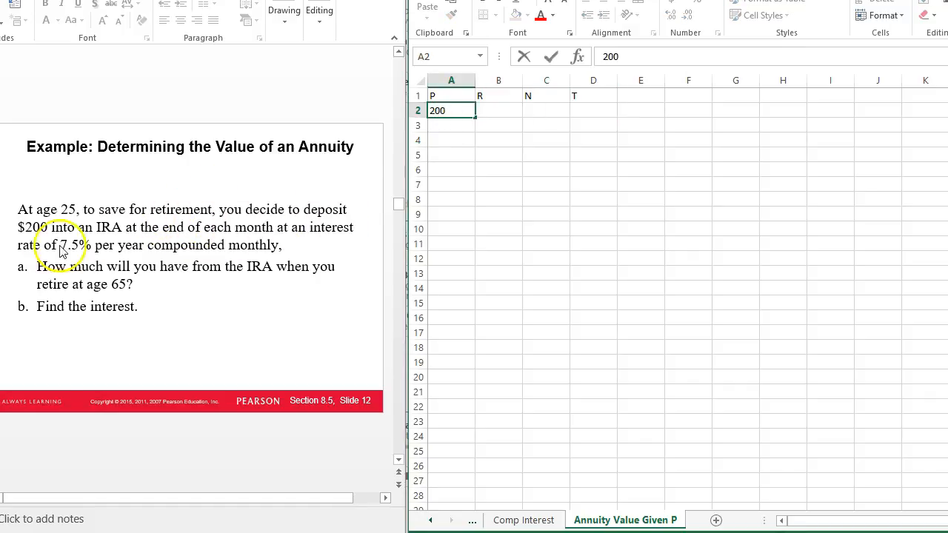
click(495, 108)
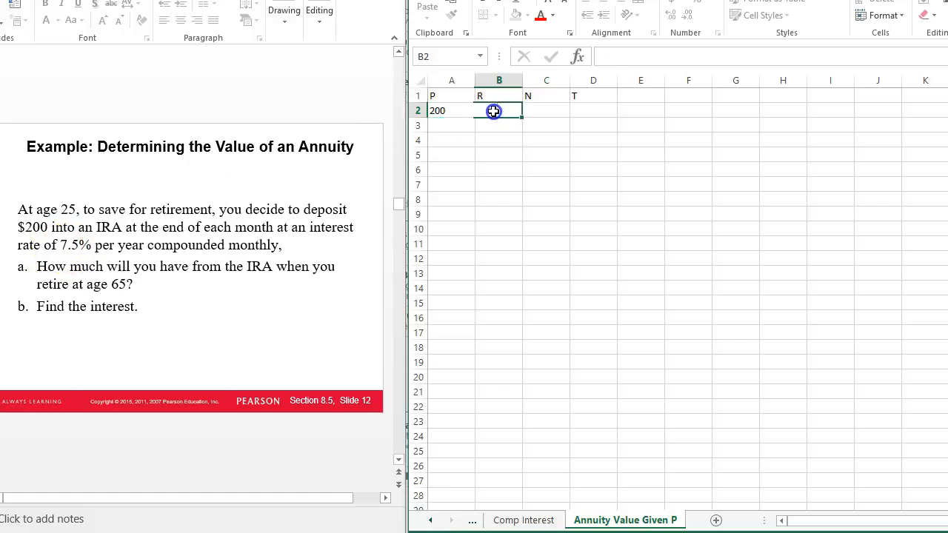
text(7.5)
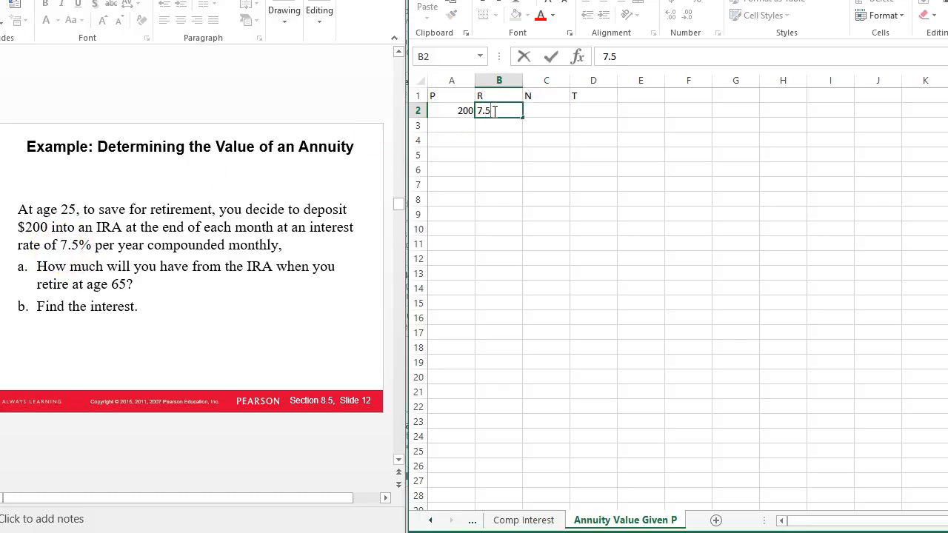
key(Tab)
text(1)
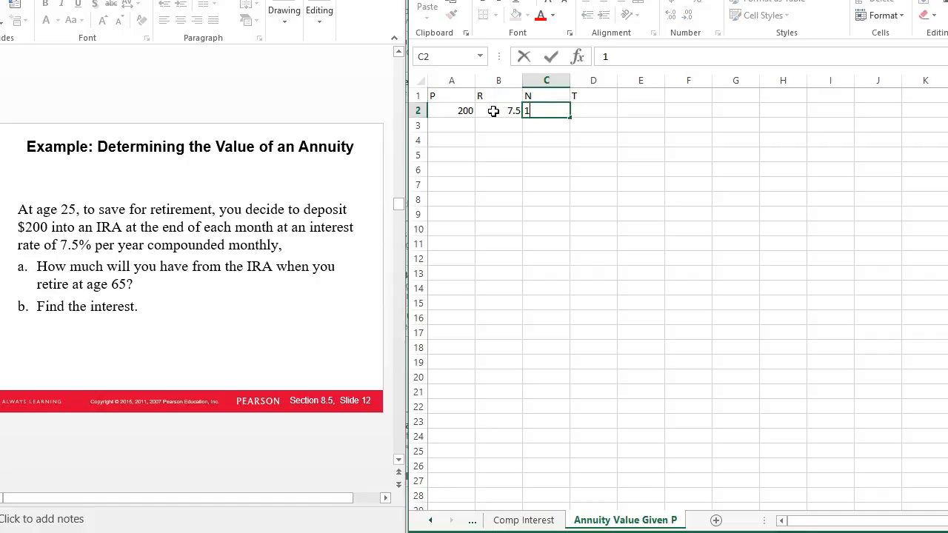
key(Tab)
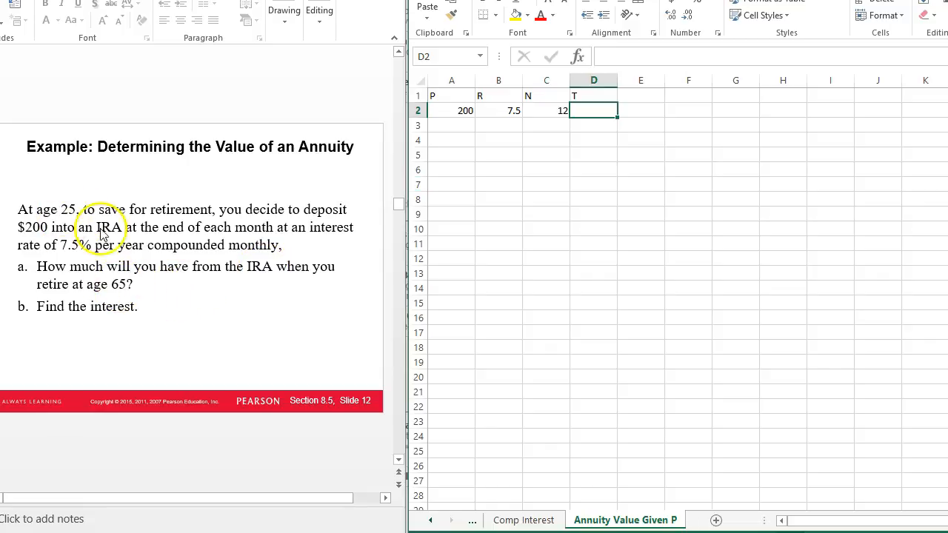
text(40)
key(Return)
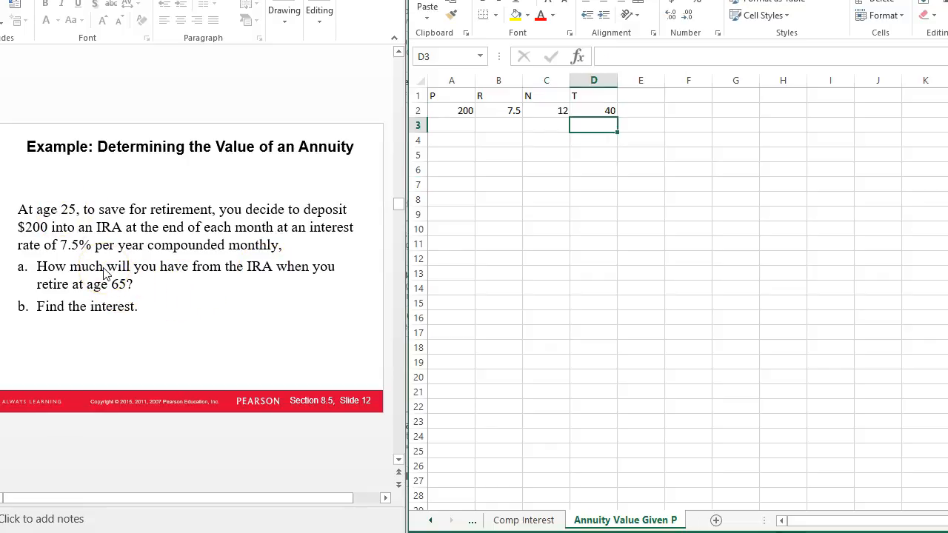
- Return the presentation to the annuity formula on slide 11 and label cell A4 "Future Value A"
key(alt+Tab)
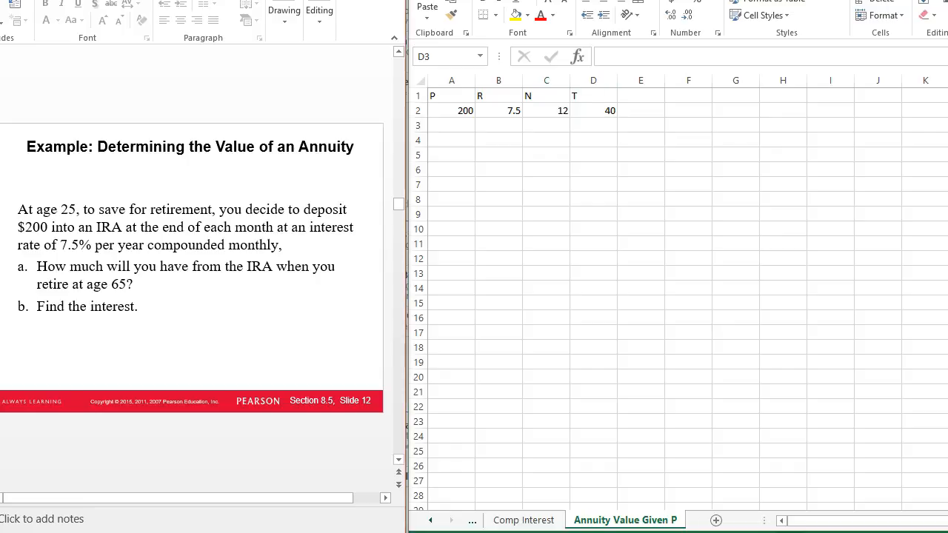
key(Page_Up)
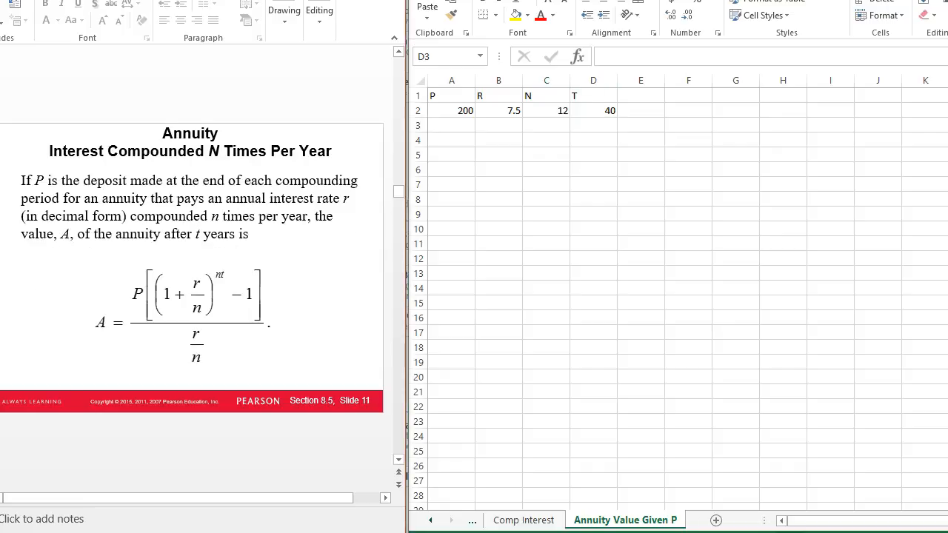
click(437, 136)
click(440, 138)
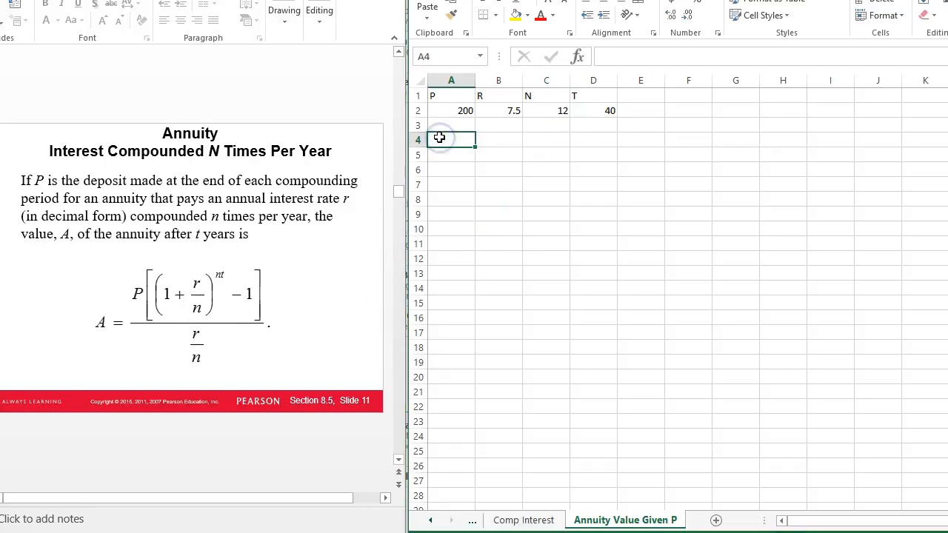
text(Future)
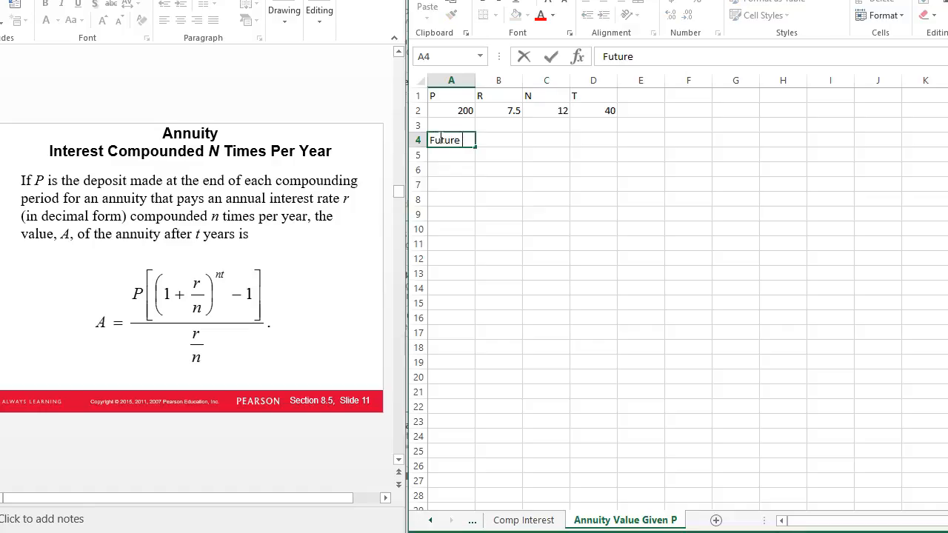
text( Value A)
key(Return)
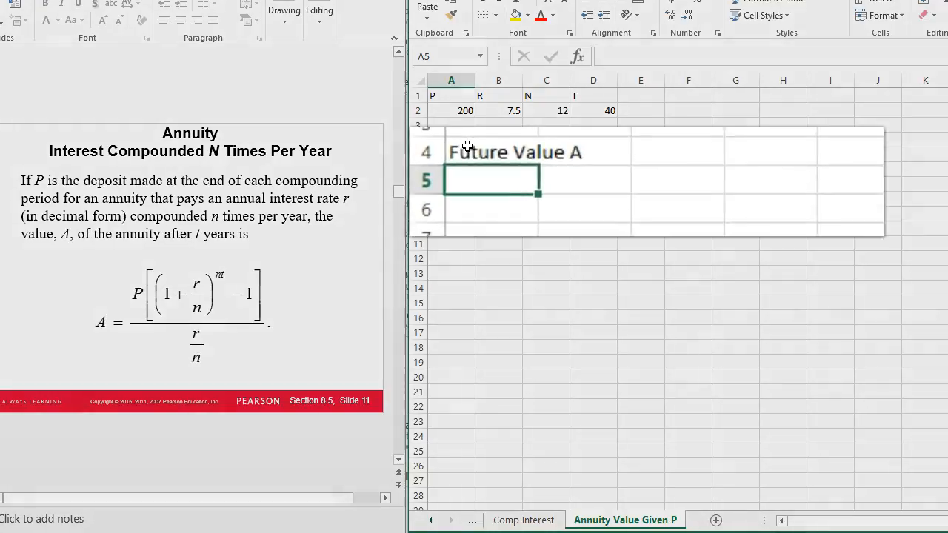
- Start the future value formula in cell A5 with the numerator =A2*((1+B2/100/C2)^(C2*D2)-1)
text(=)
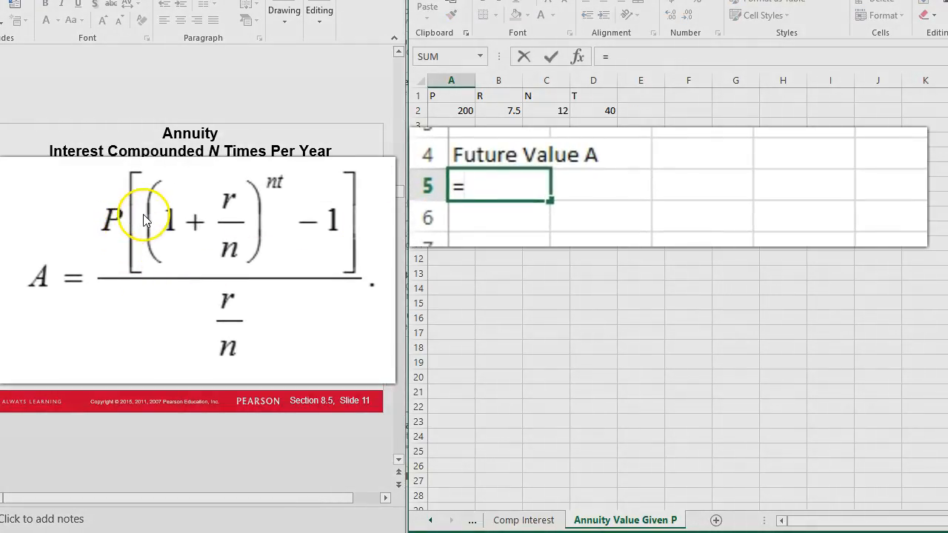
click(436, 114)
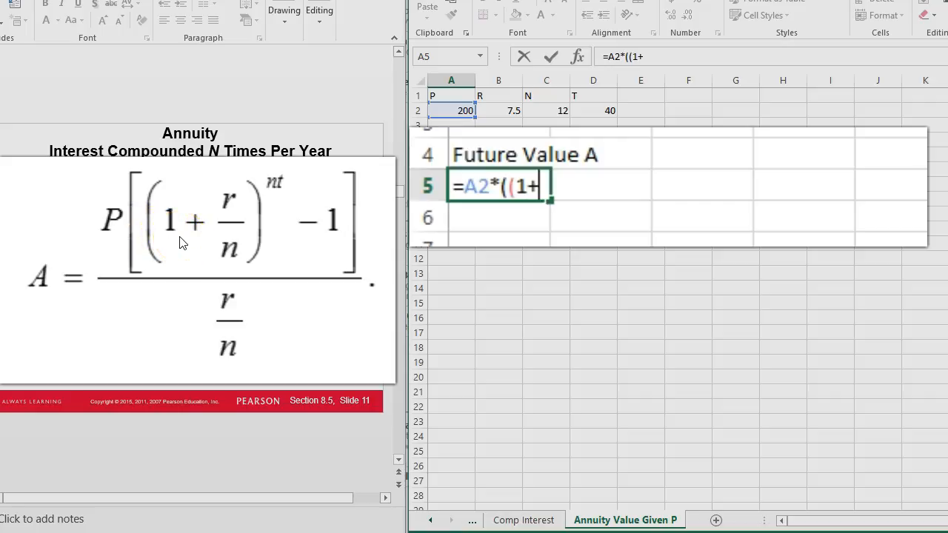
click(506, 111)
text(/100)
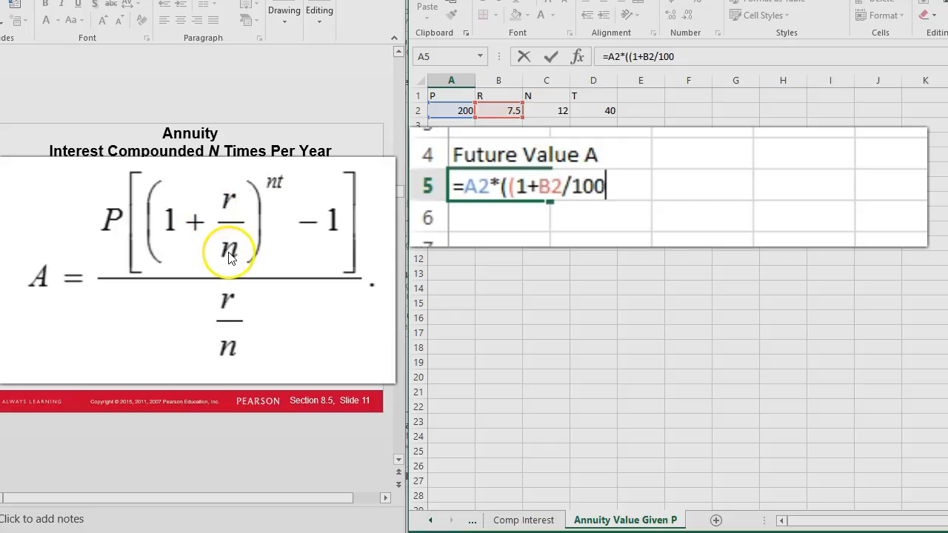
text(/)
click(555, 112)
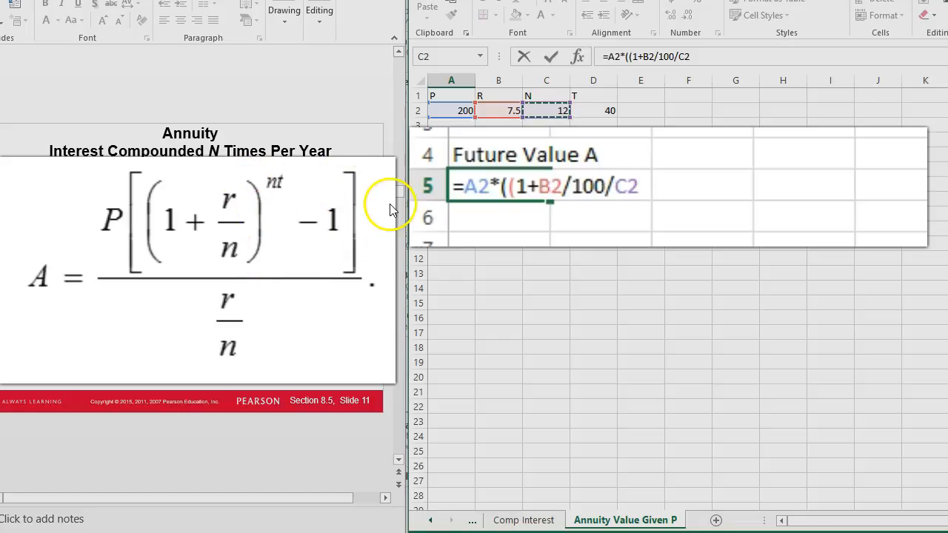
text()^()
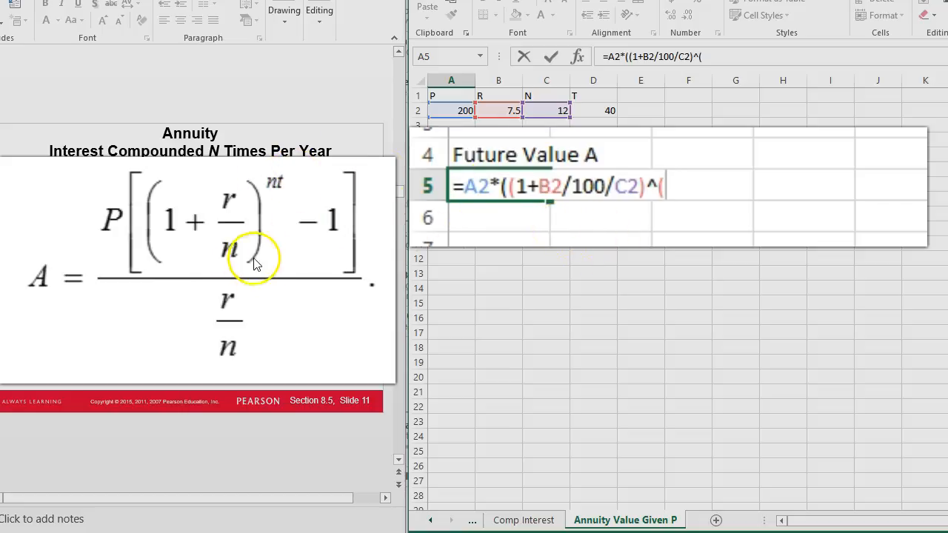
click(544, 119)
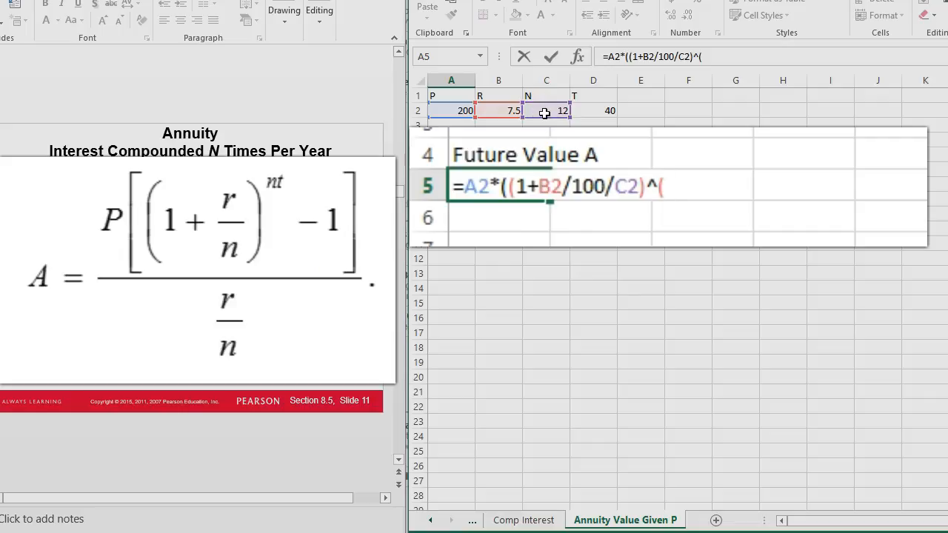
click(544, 109)
text(*)
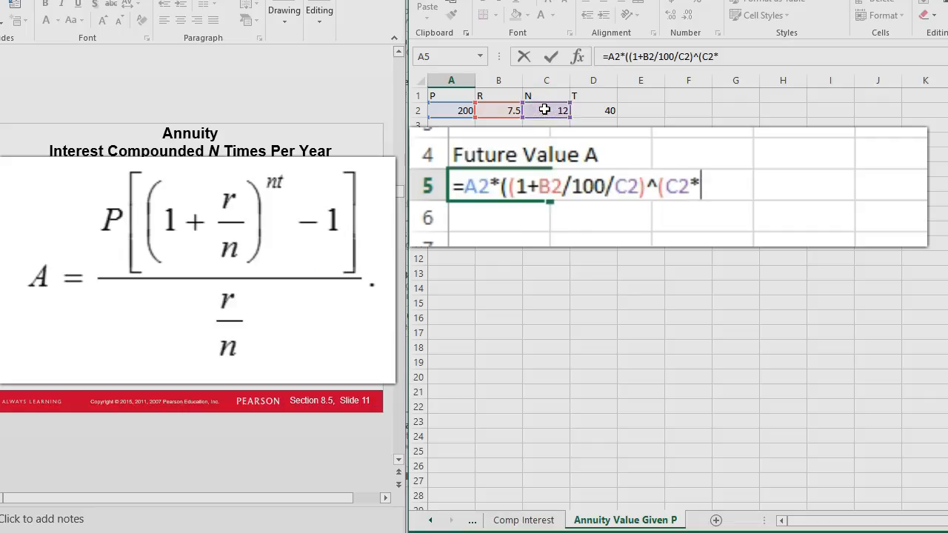
click(606, 111)
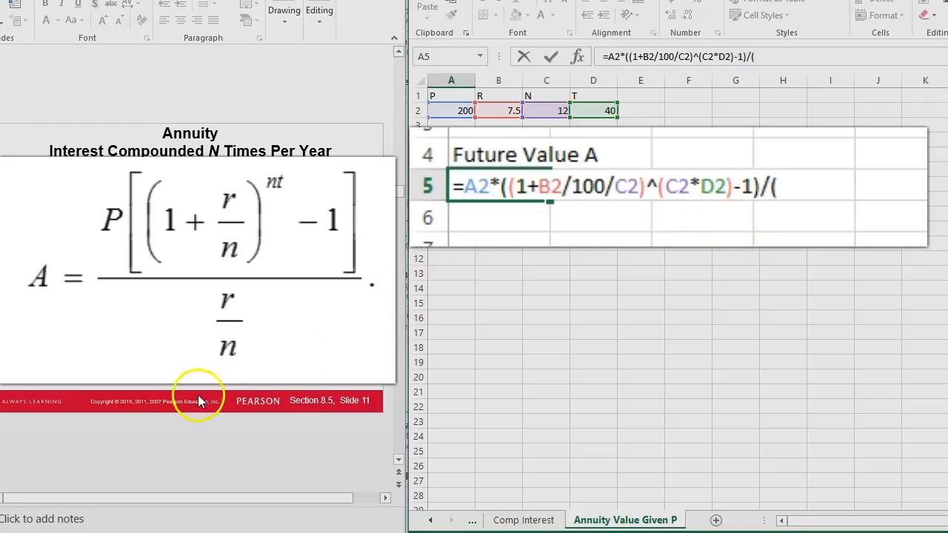
- Complete the formula in A5 by dividing the numerator by (B2/100/C2)
click(496, 109)
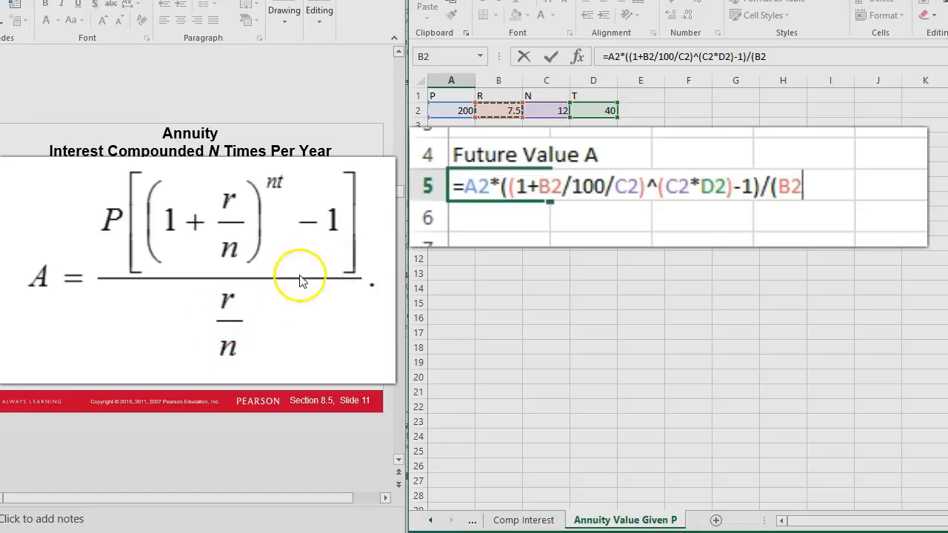
text(/100)
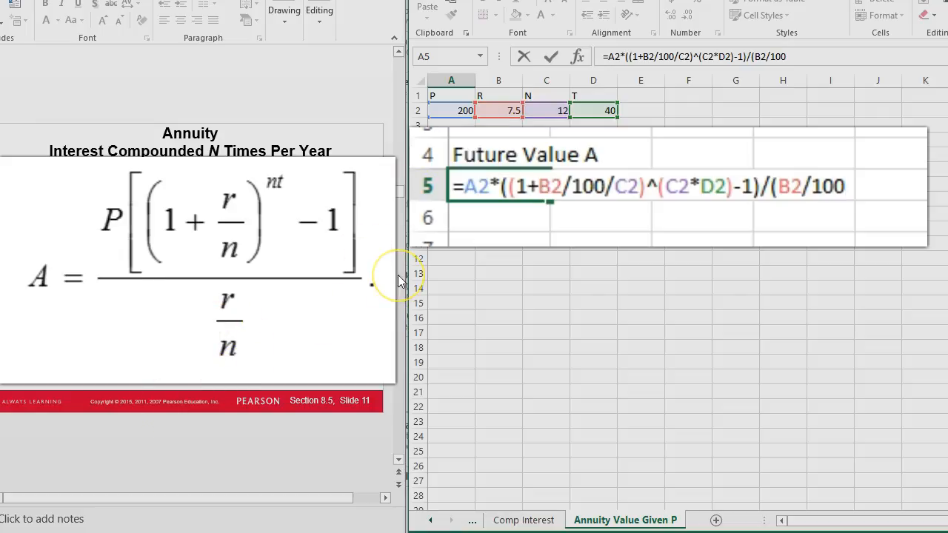
text(/)
click(543, 109)
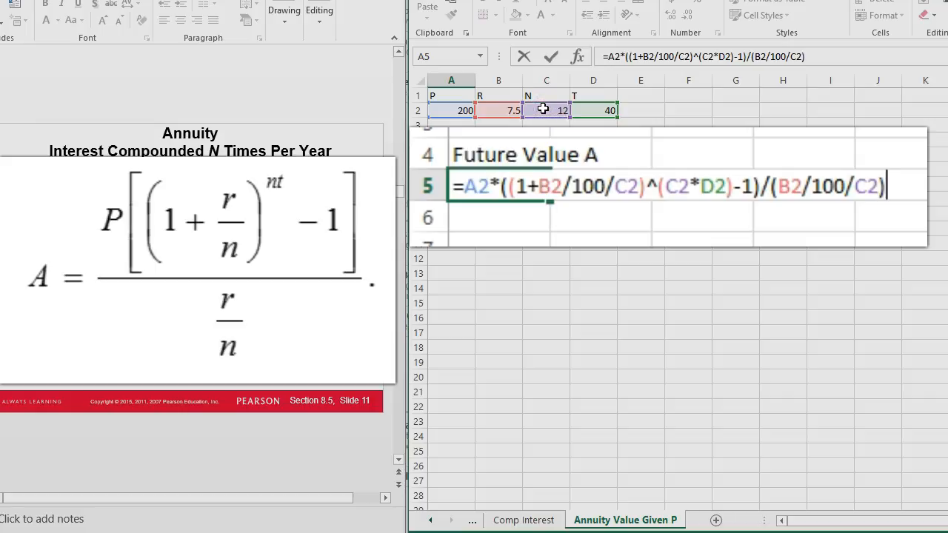
key(Return)
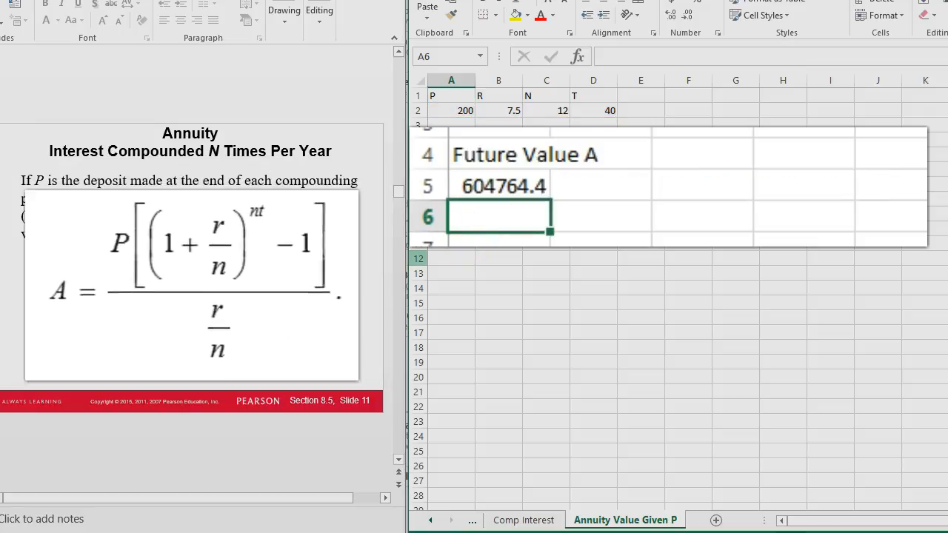
- Advance the presentation to the annuity solution on slide 13 and widen column A of the annuity sheet
key(alt+Tab)
key(Page_Down)
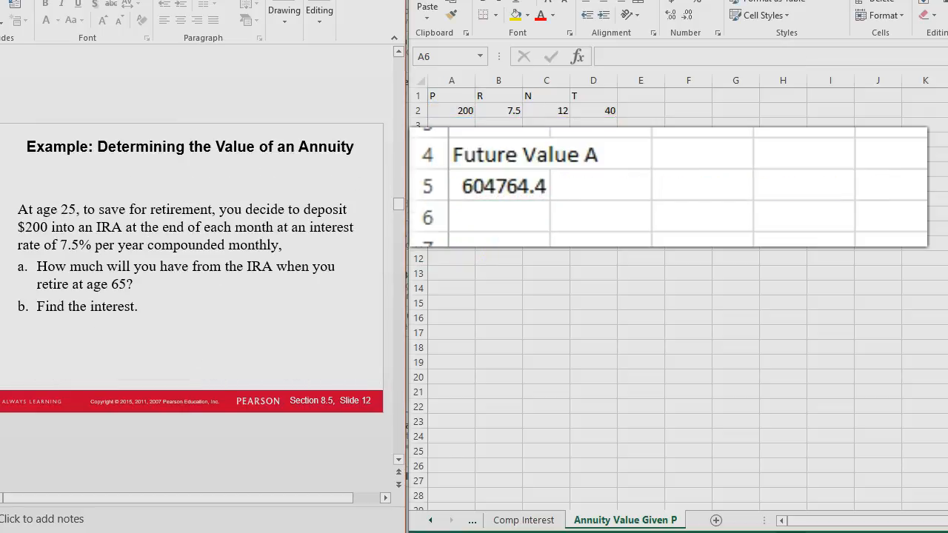
key(Page_Down)
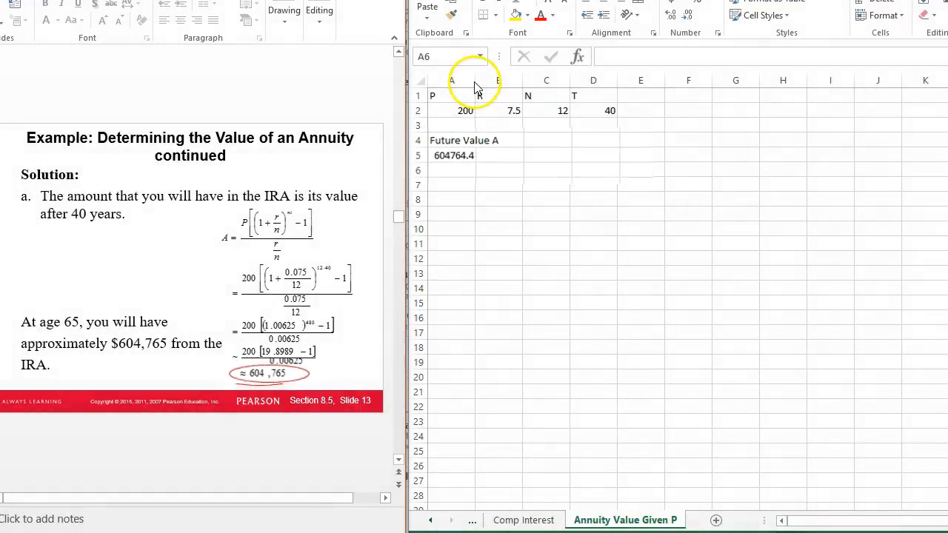
click(475, 81)
drag(475, 80, 494, 81)
- Enter the label "Rounded to the nearest cent" in cell B6
click(473, 166)
click(512, 169)
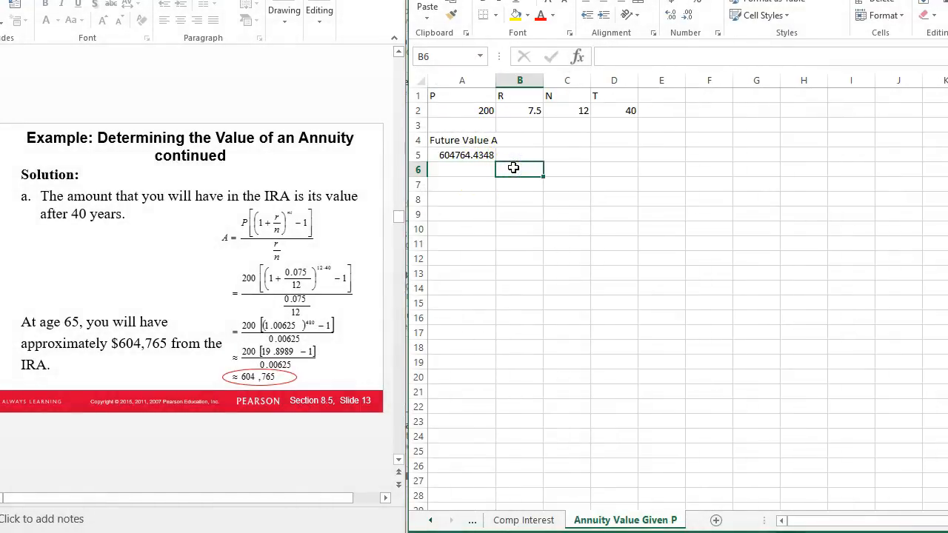
text(Rounded to the nearest cent)
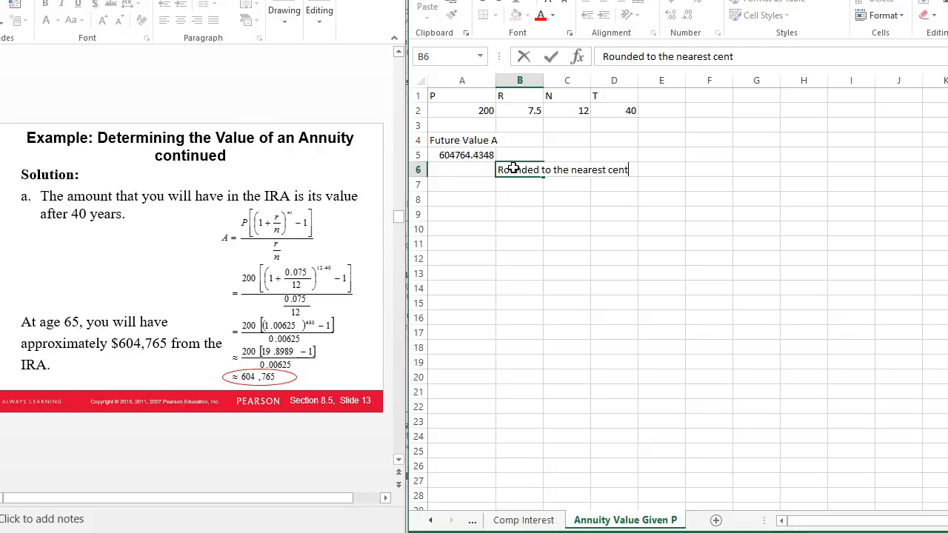
key(Return)
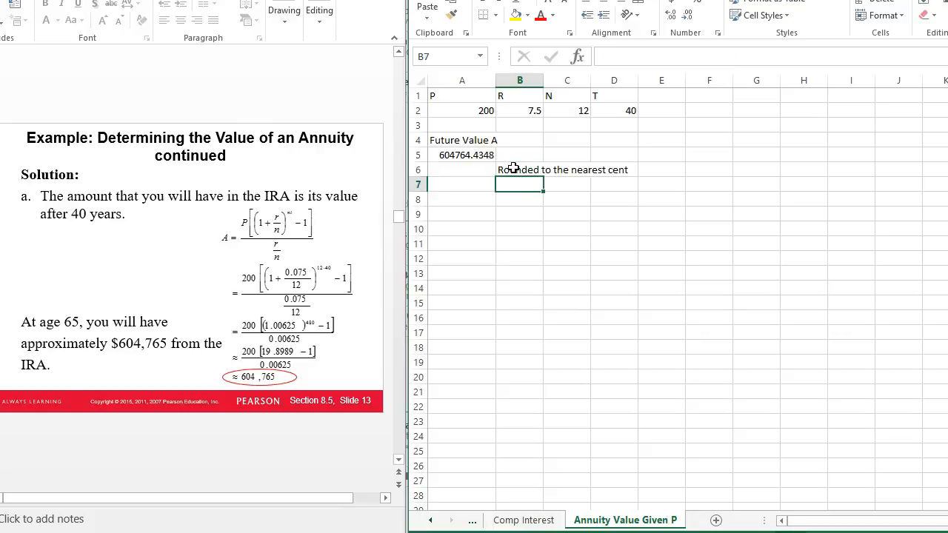
- Round the future value to two decimals in cell A6 with the formula =ROUND(A5,2)
click(513, 168)
key(Left)
click(479, 154)
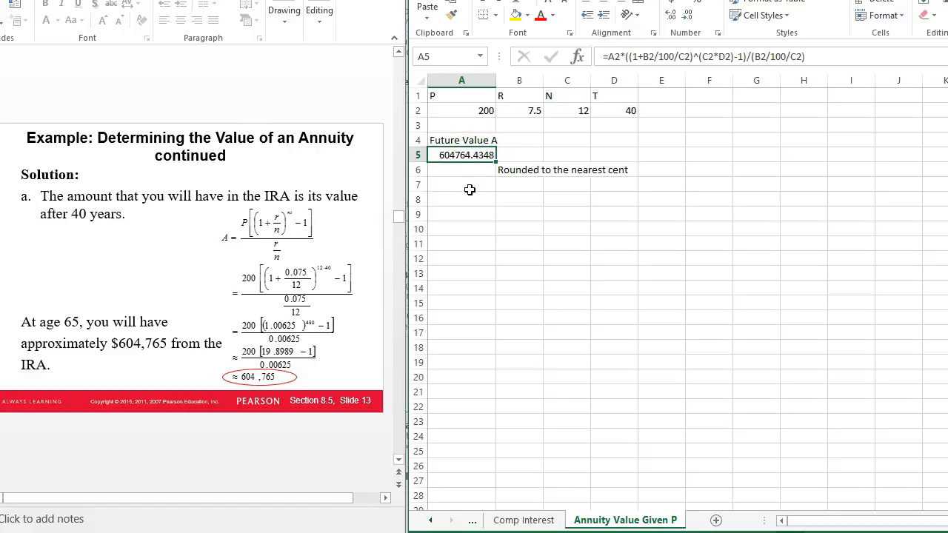
click(465, 168)
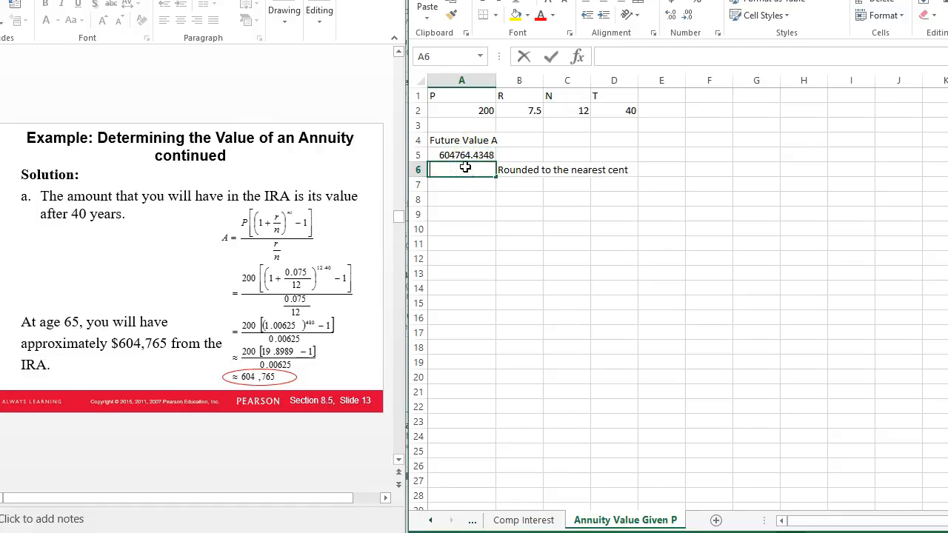
text(=round)
double_click(465, 186)
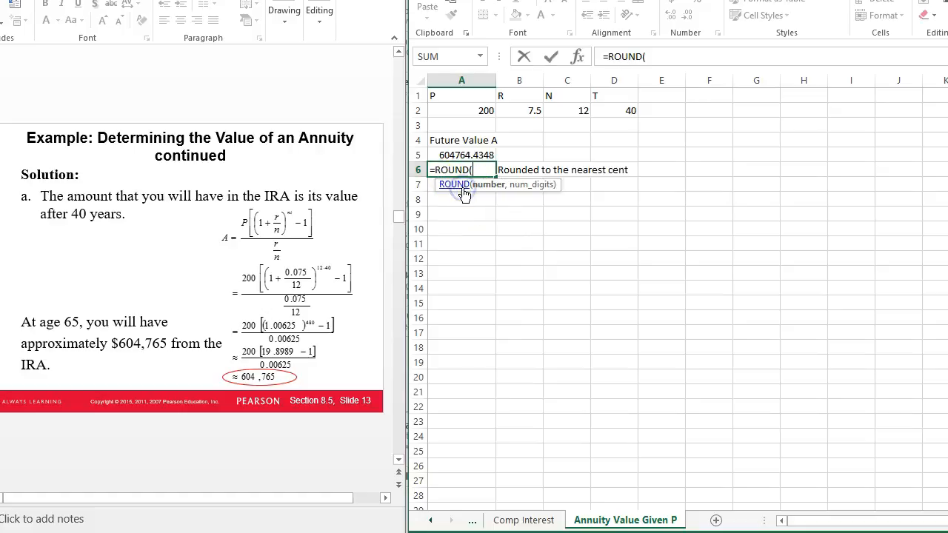
click(447, 156)
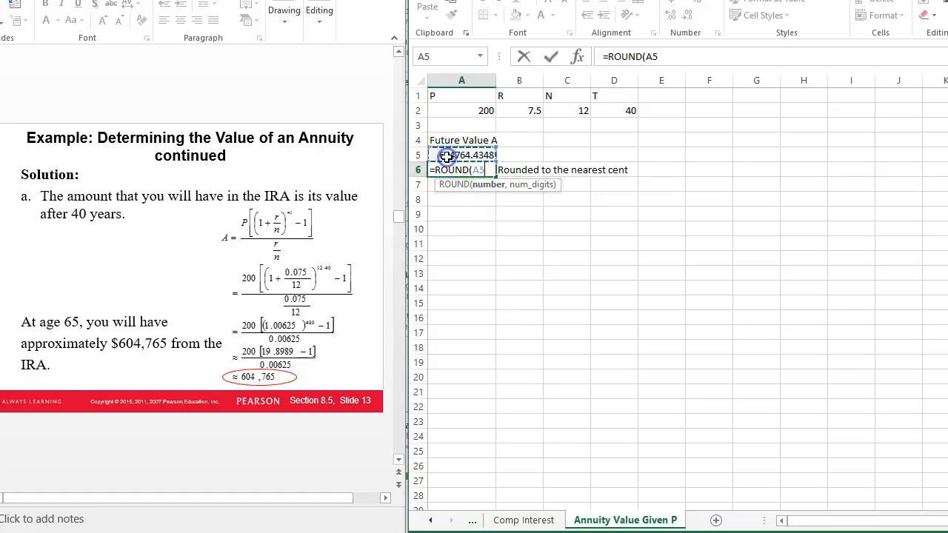
text(,)
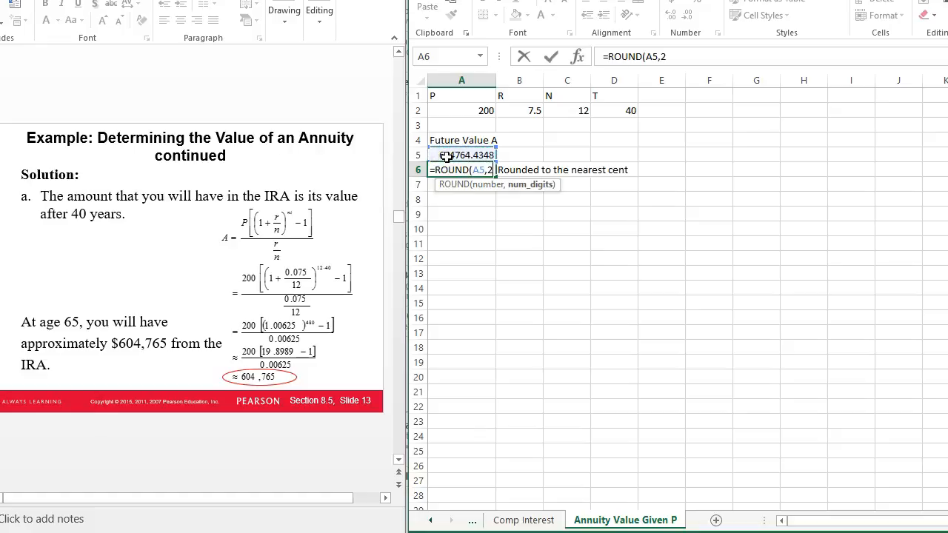
text(2))
key(Return)
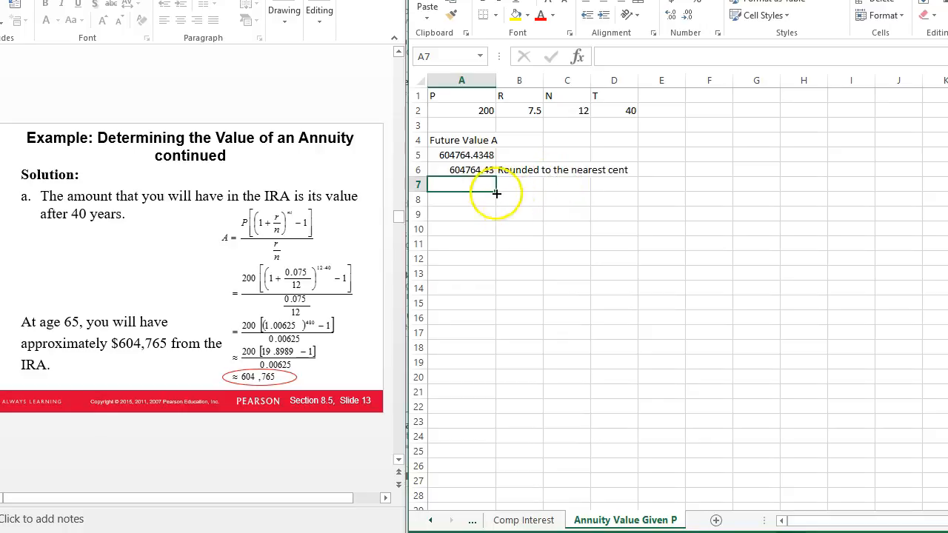
- Try rounding A6 to 0 decimals with the label "Rounded to the nearest dollar" in B6, and undo both changes
click(477, 170)
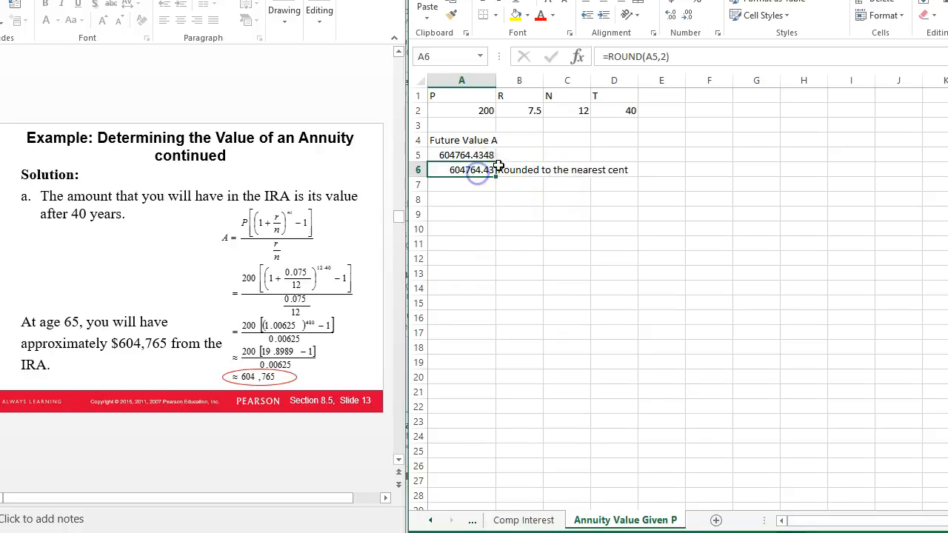
click(659, 57)
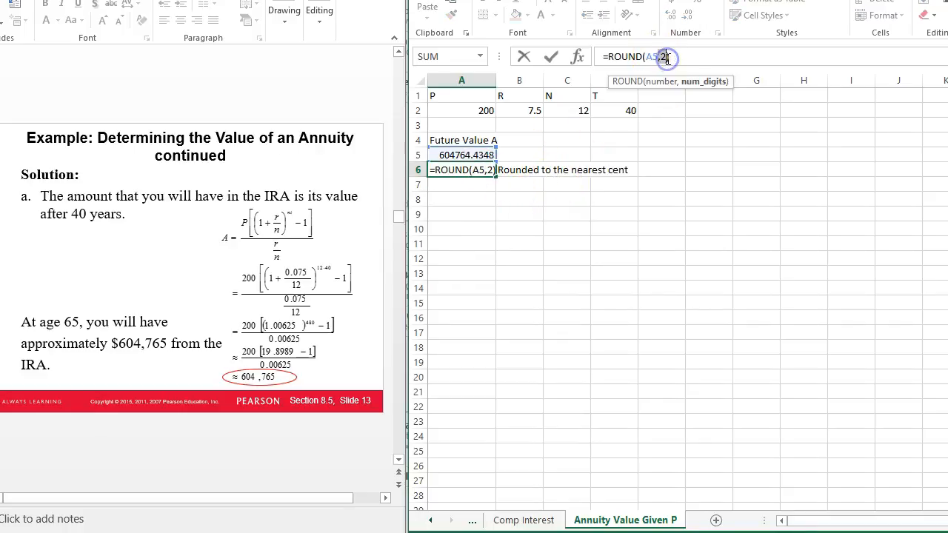
text(0)
key(Return)
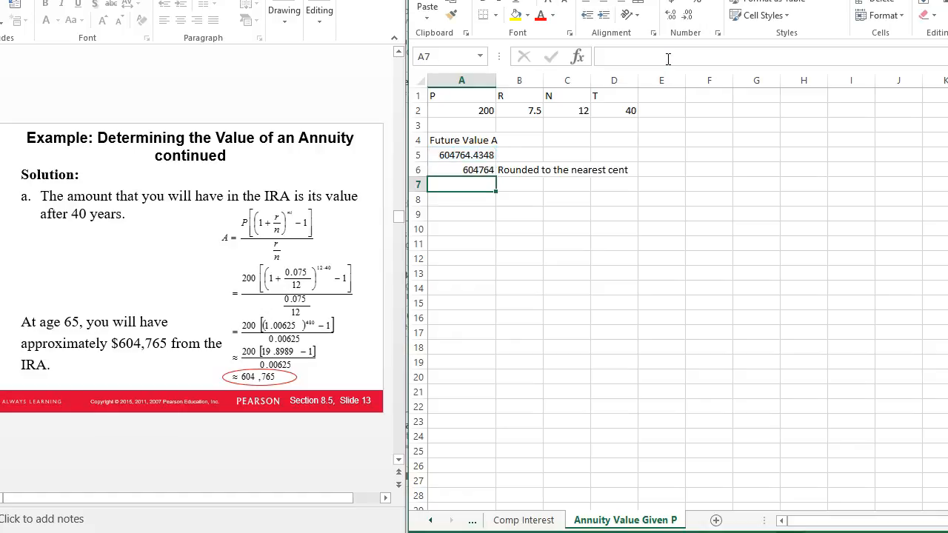
click(536, 172)
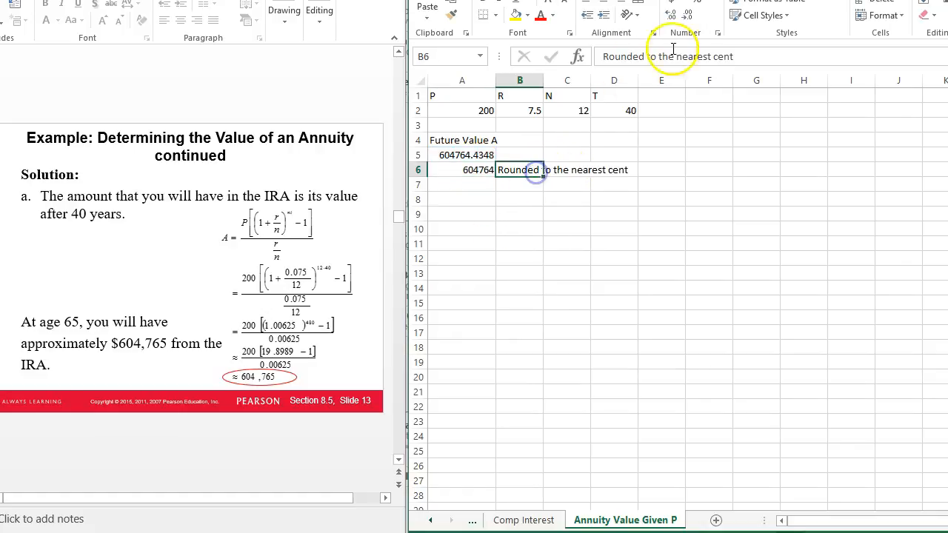
drag(714, 57, 733, 57)
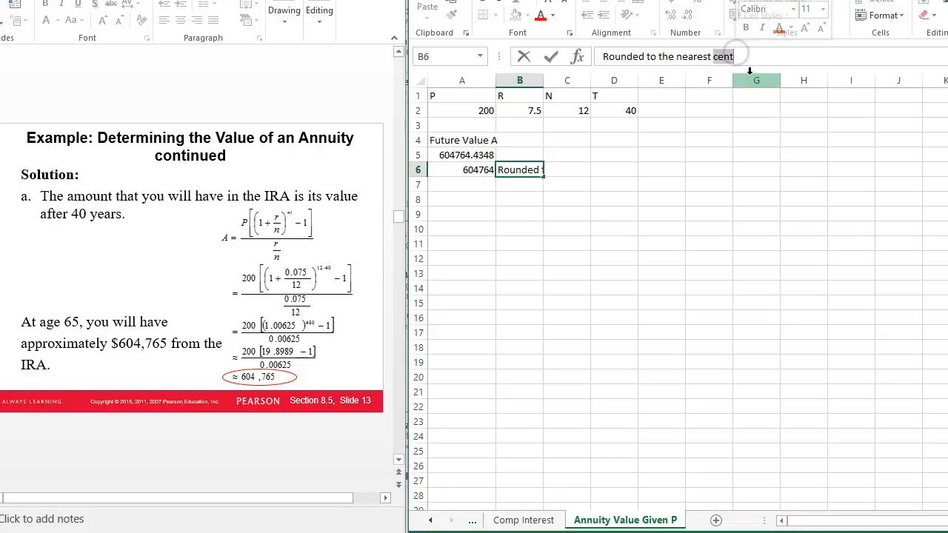
text(dolla)
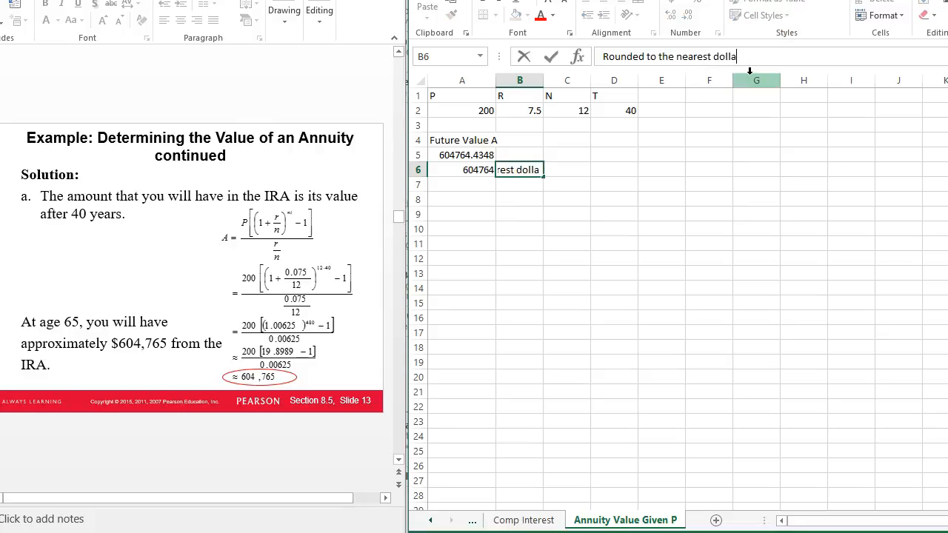
key(Return)
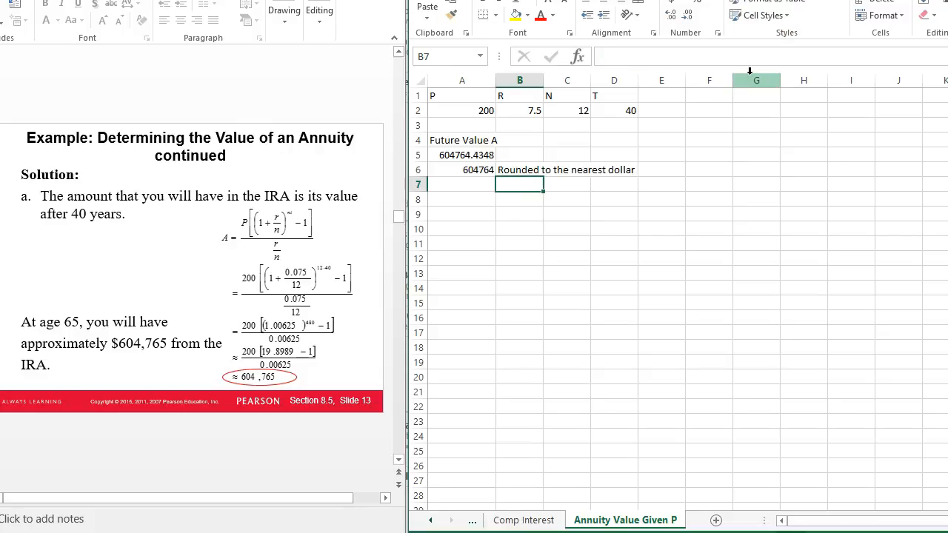
key(ctrl+z)
key(ctrl+z)
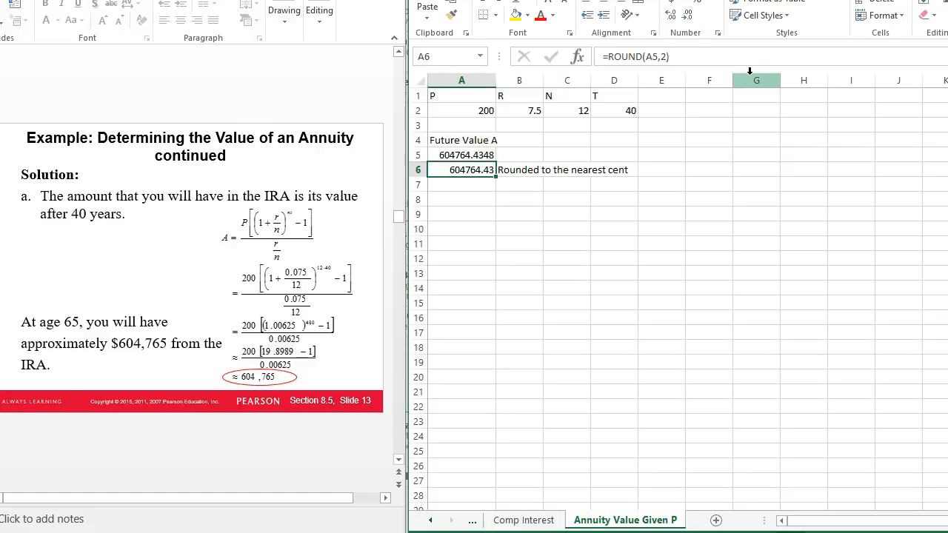
- Review the formula in cell A5 and browse the presentation through the deposit formula on slide 15 to the solution on slide 17
click(616, 185)
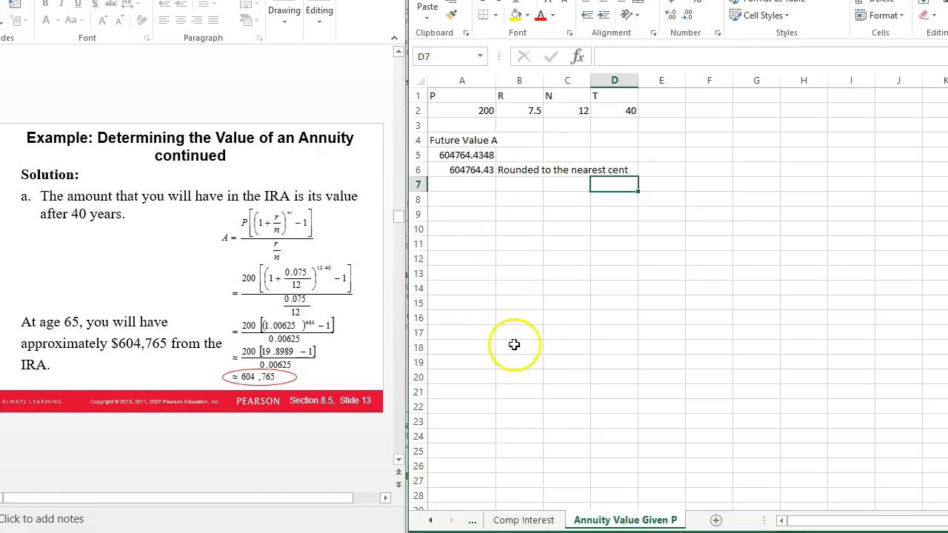
click(461, 157)
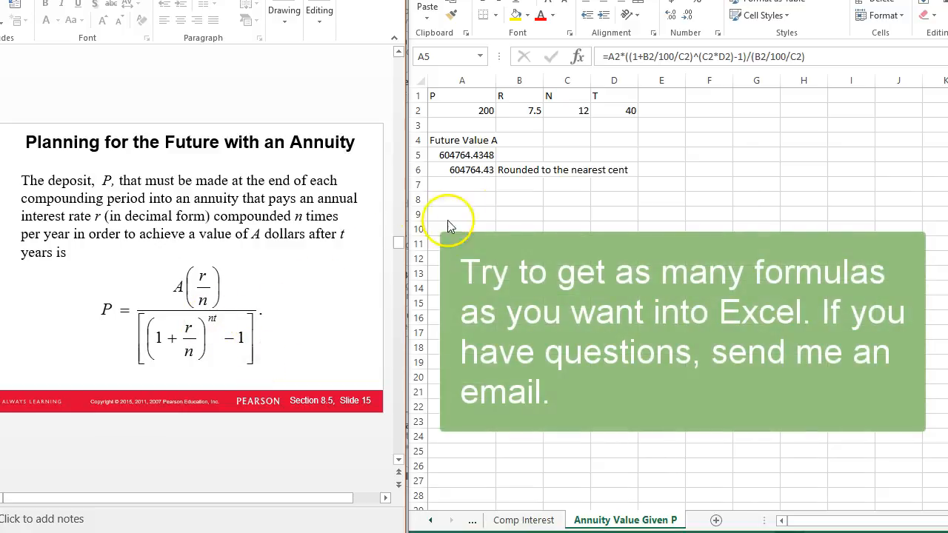
click(460, 157)
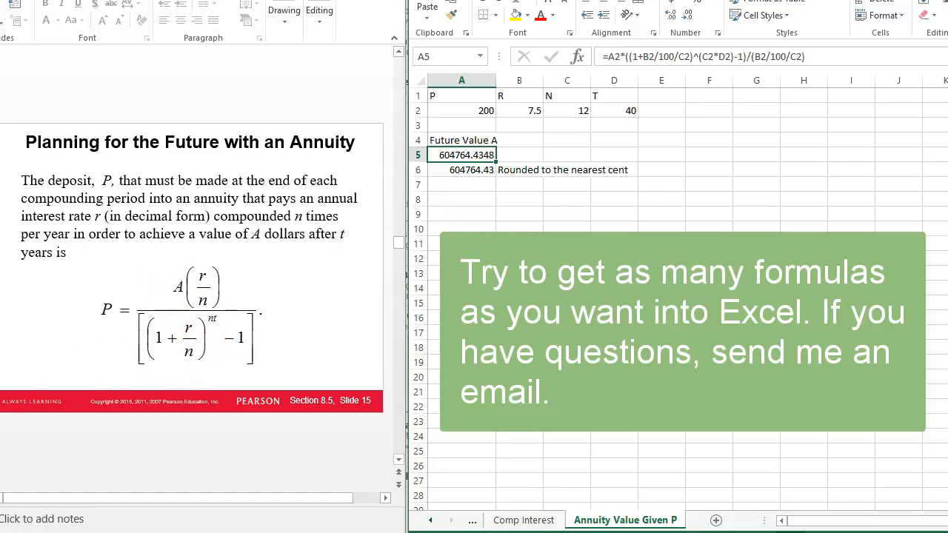
click(1, 311)
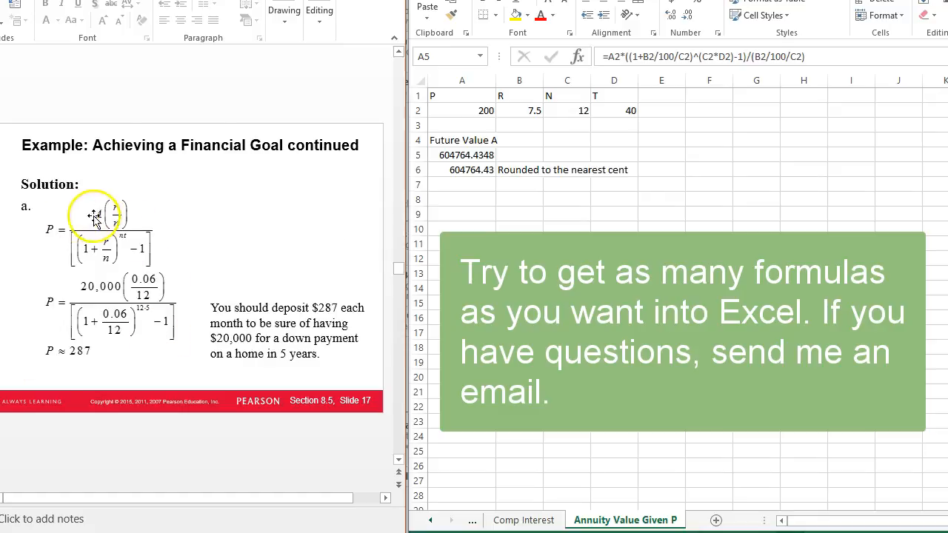